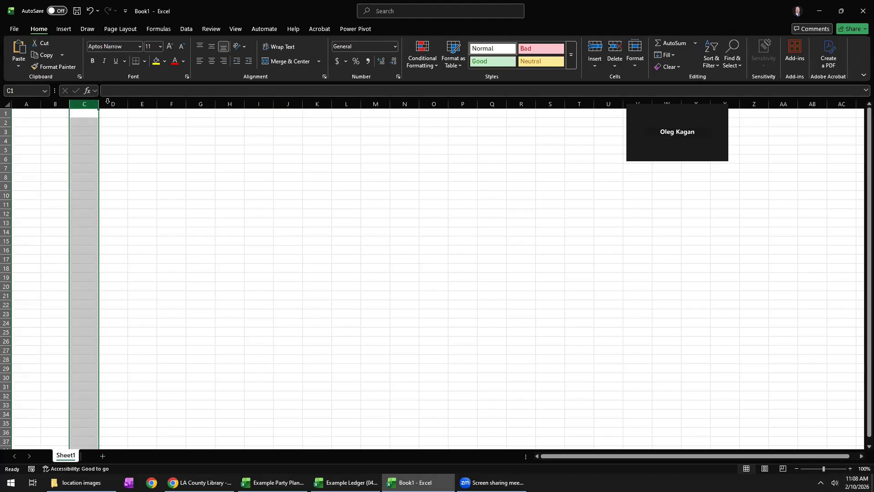
{"action": "left_click", "coordinate": [6, 113]}
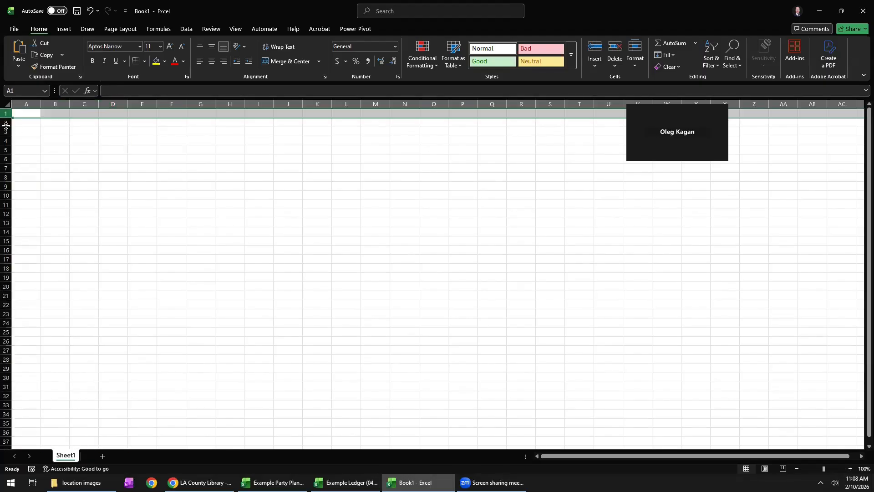
{"action": "left_click", "coordinate": [88, 179]}
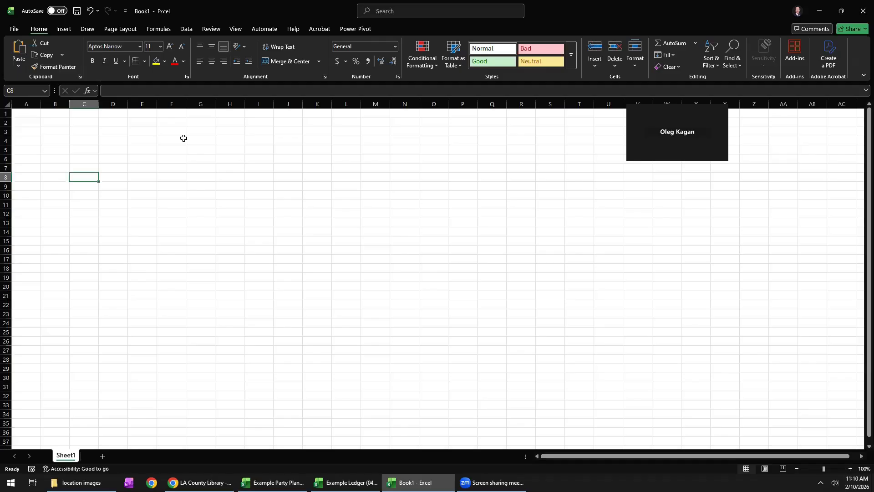
{"action": "left_click", "coordinate": [72, 123]}
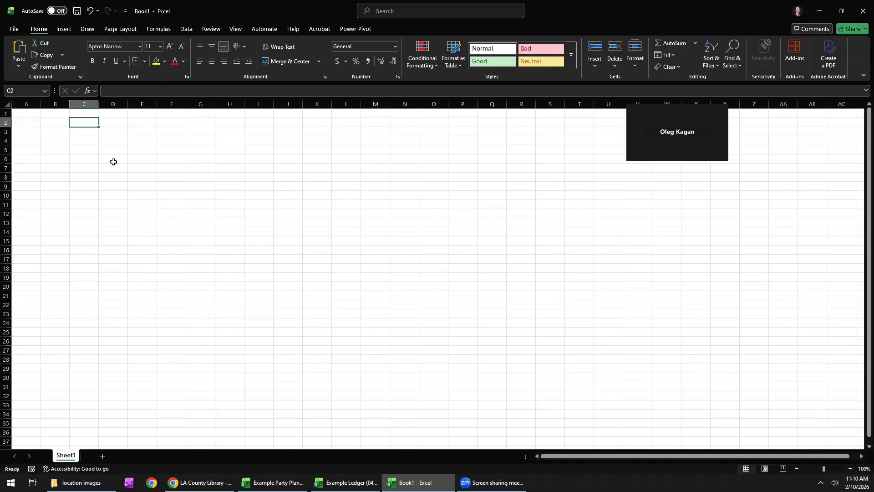
{"action": "left_click", "coordinate": [85, 130]}
{"action": "left_click", "coordinate": [113, 130]}
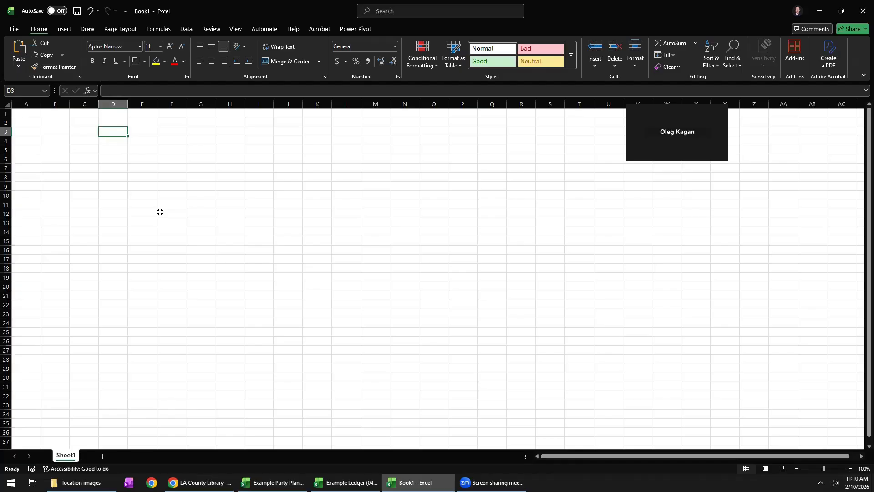
{"action": "left_click_drag", "start_coordinate": [121, 205], "coordinate": [218, 205]}
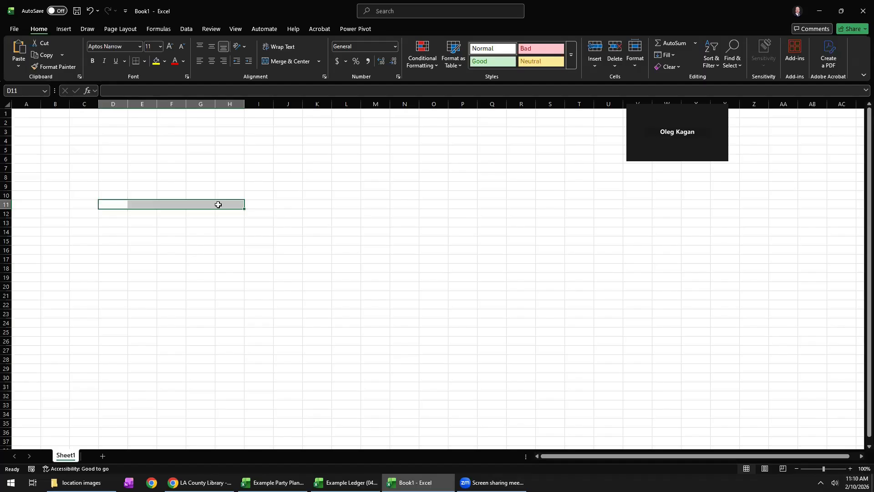
{"action": "left_click", "coordinate": [168, 176]}
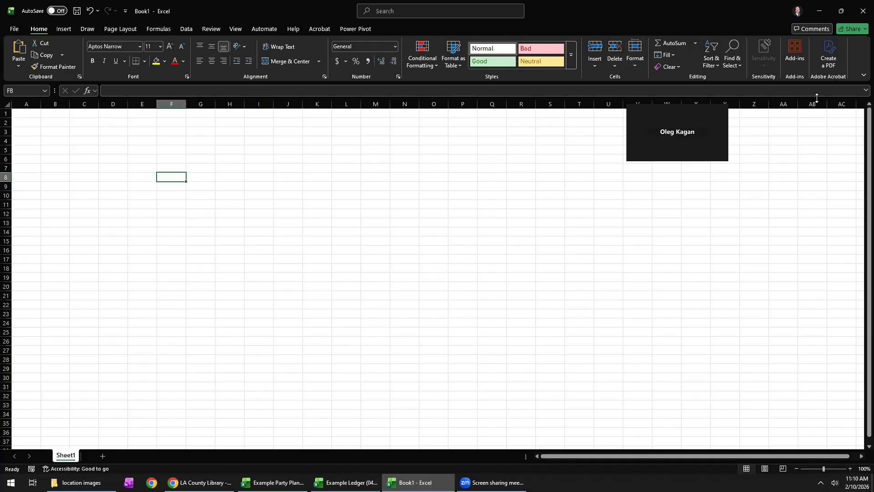
{"action": "scroll", "coordinate": [106, 299], "scroll_direction": "down", "scroll_amount": 9}
{"action": "scroll", "coordinate": [106, 300], "scroll_direction": "up", "scroll_amount": 9}
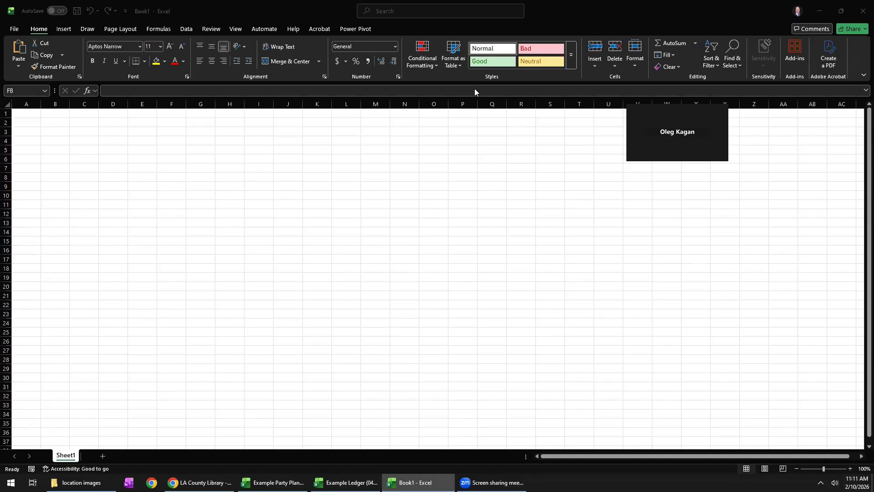
{"action": "left_click", "coordinate": [419, 254]}
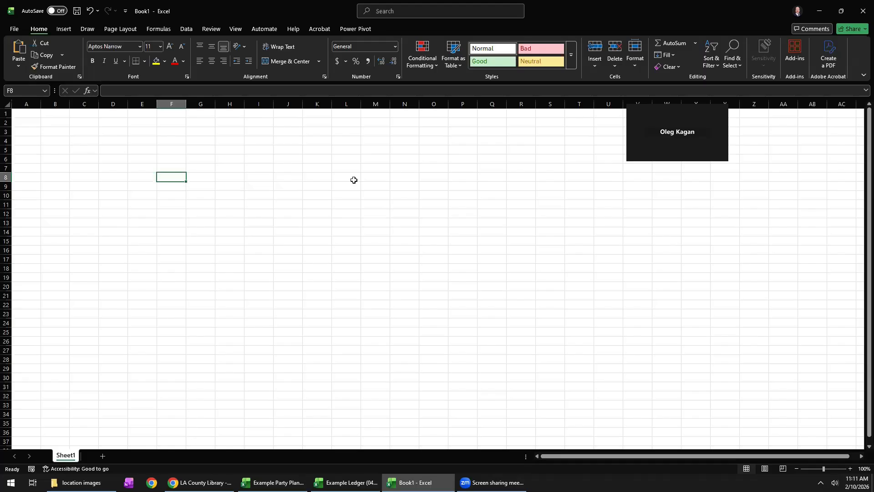
{"action": "left_click", "coordinate": [93, 146]}
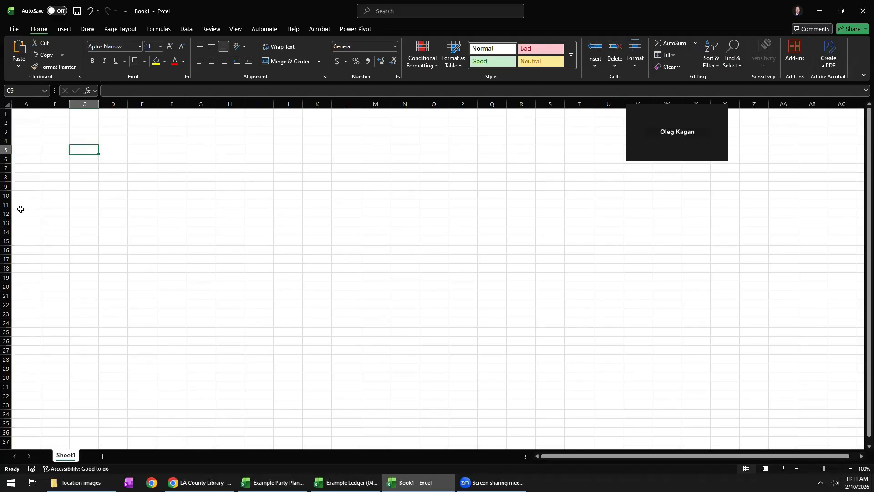
{"action": "left_click", "coordinate": [108, 187]}
{"action": "left_click", "coordinate": [192, 177]}
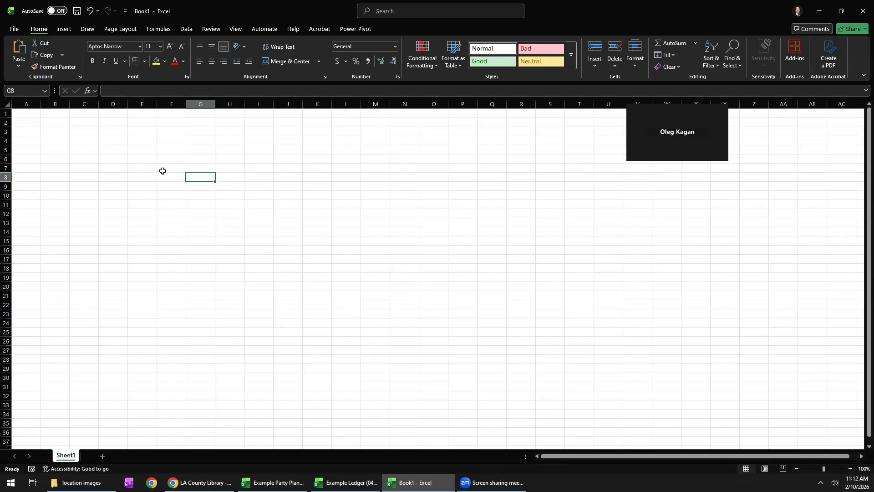
{"action": "left_click", "coordinate": [161, 147]}
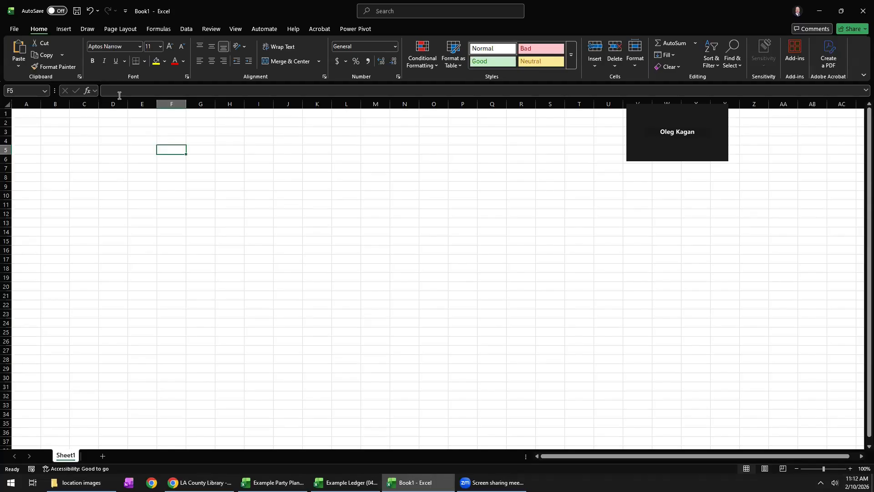
{"action": "left_click", "coordinate": [25, 114]}
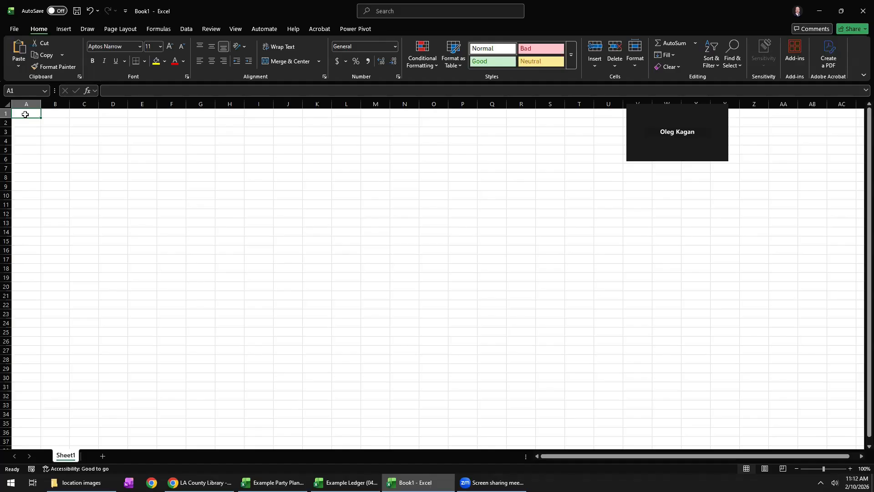
{"action": "left_click", "coordinate": [58, 116]}
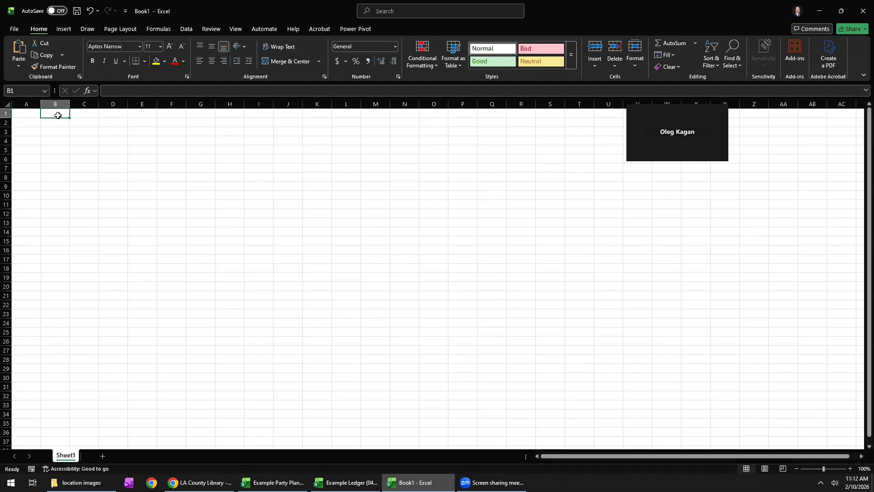
{"action": "left_click", "coordinate": [54, 123]}
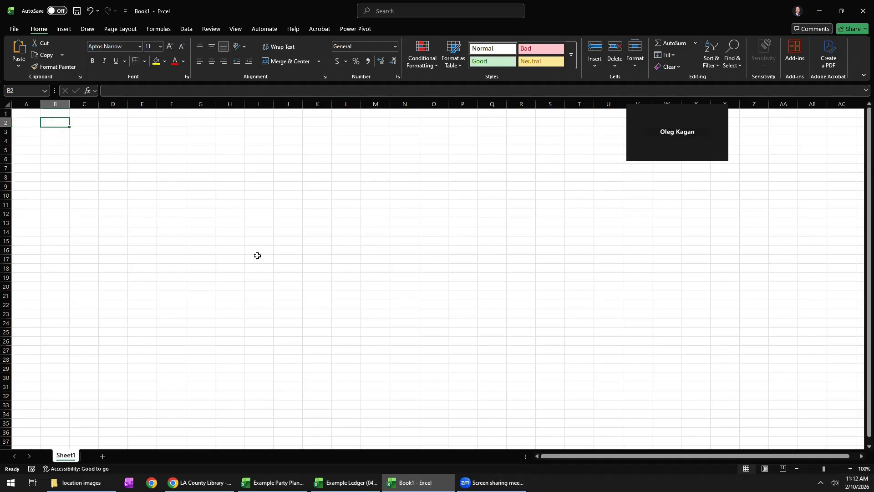
{"action": "left_click", "coordinate": [278, 242]}
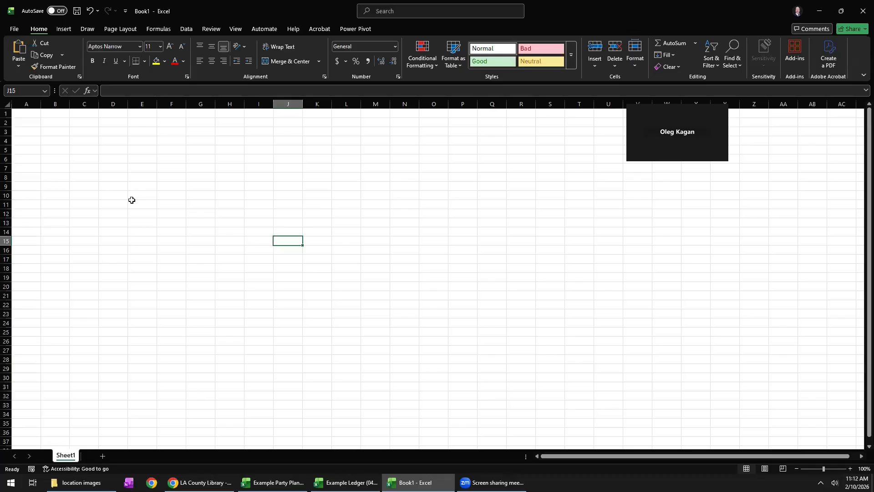
Enter the text "Hello!" in cell D4.
{"action": "left_click", "coordinate": [104, 140]}
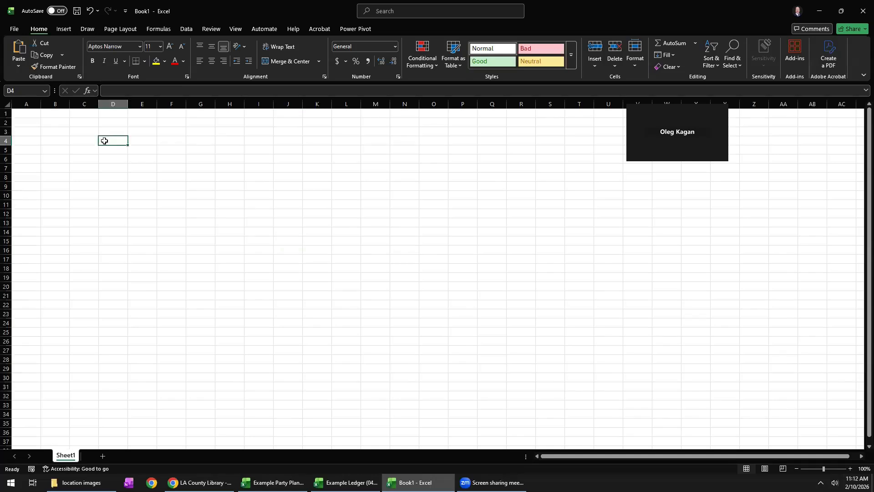
{"action": "type", "text": "Hello!"}
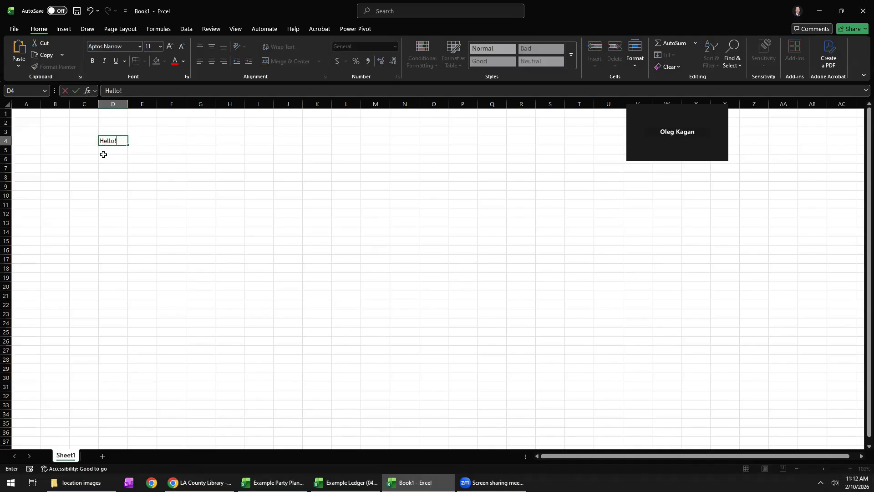
{"action": "left_click", "coordinate": [104, 159]}
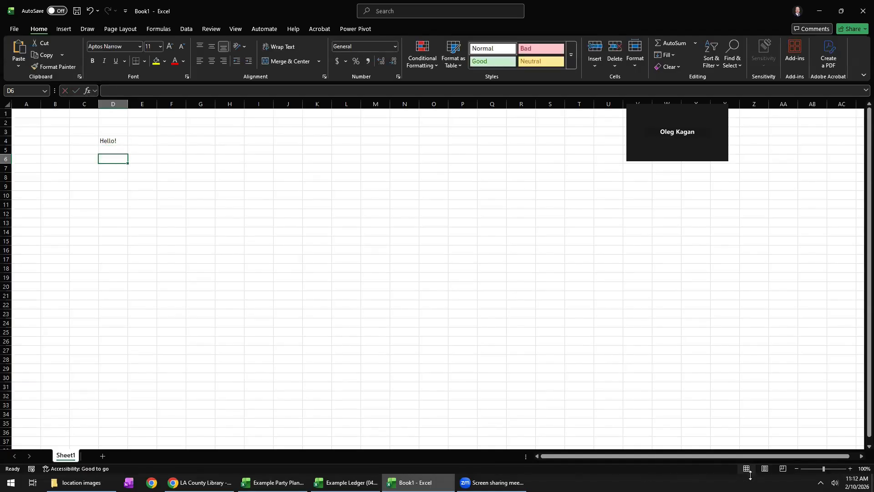
Zoom the worksheet in to 140% and select the cell containing "Hello!".
{"action": "left_click", "coordinate": [850, 468]}
{"action": "left_click", "coordinate": [850, 469]}
{"action": "left_click", "coordinate": [850, 469]}
{"action": "left_click", "coordinate": [850, 468]}
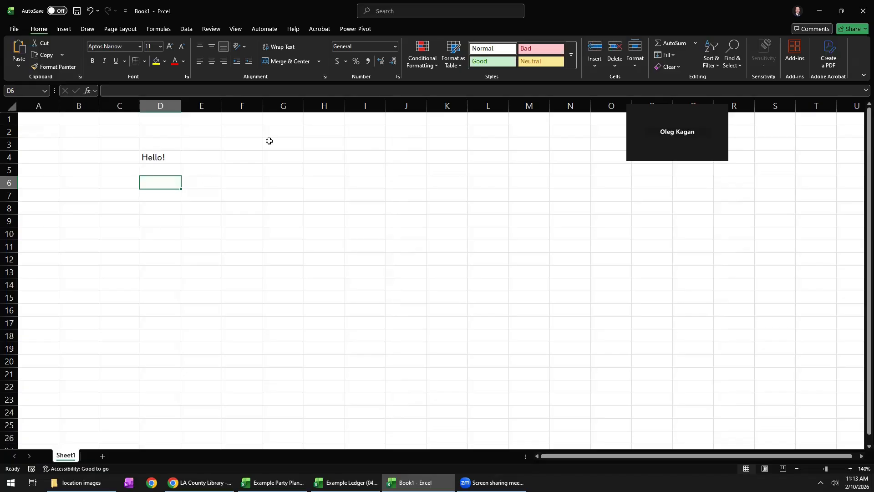
{"action": "key", "text": "Up"}
{"action": "key", "text": "Up"}
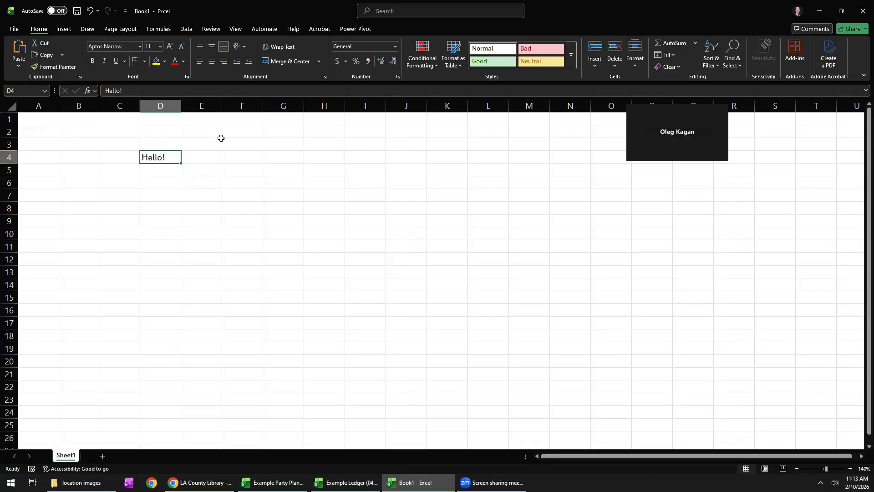
{"action": "left_click", "coordinate": [577, 251]}
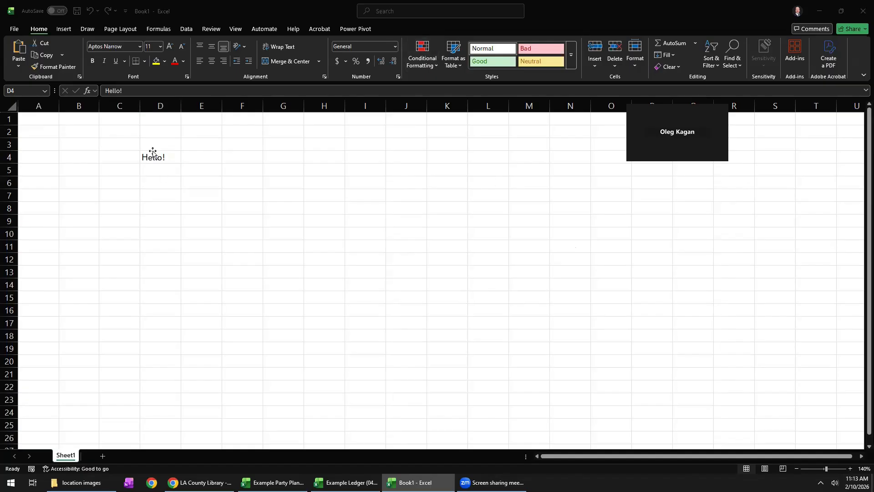
{"action": "left_click", "coordinate": [152, 158]}
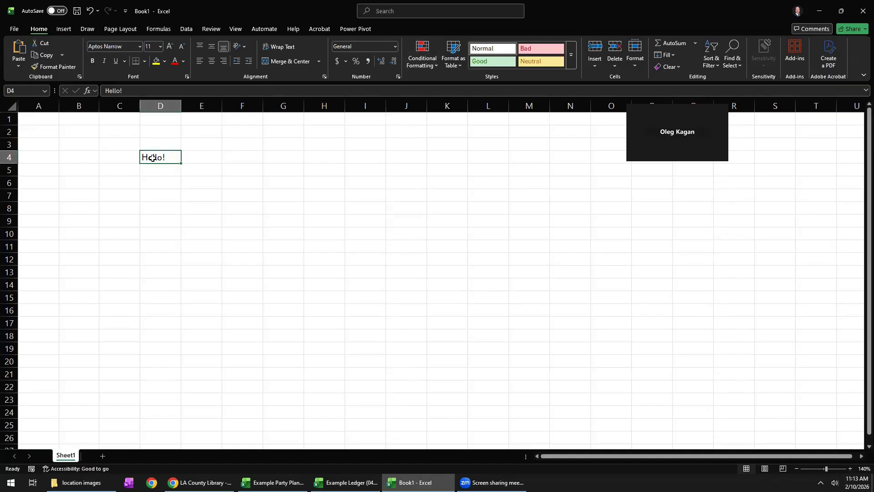
Enter the text "How Are You?" in cell E4, beside the greeting.
{"action": "double_click", "coordinate": [203, 158]}
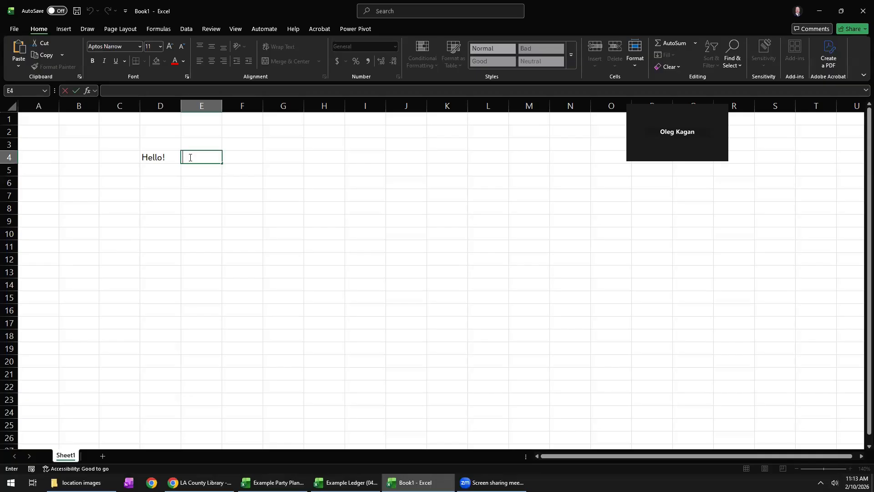
{"action": "type", "text": "How Are You?"}
{"action": "key", "text": "Return"}
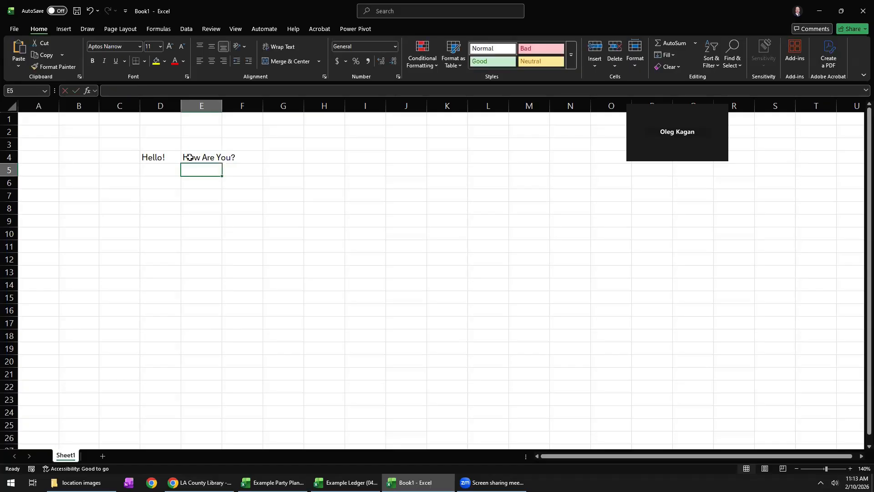
Enter the text "Yo!" in cell G5 by way of the formula bar.
{"action": "left_click", "coordinate": [280, 170]}
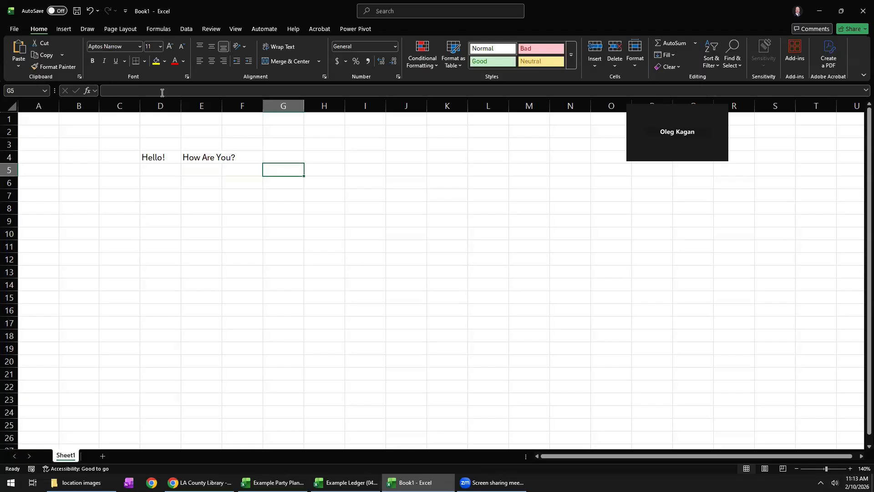
{"action": "left_click", "coordinate": [129, 89]}
{"action": "type", "text": "Yo!"}
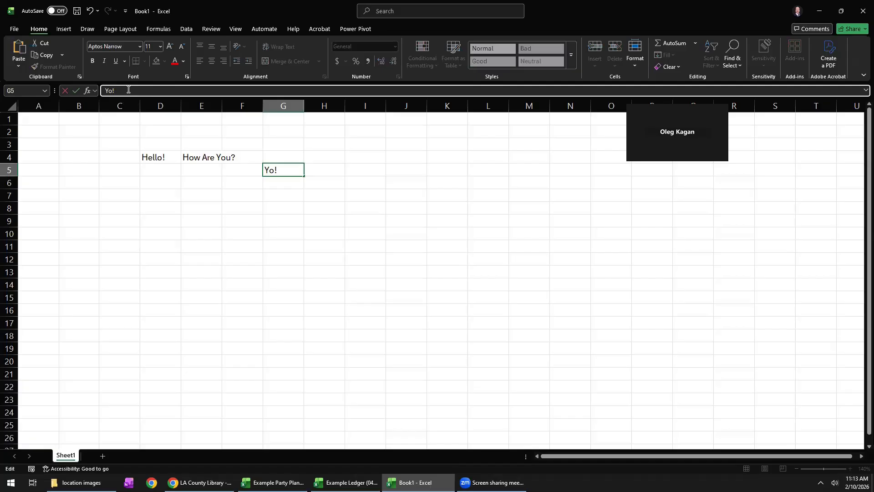
{"action": "key", "text": "ctrl+Return"}
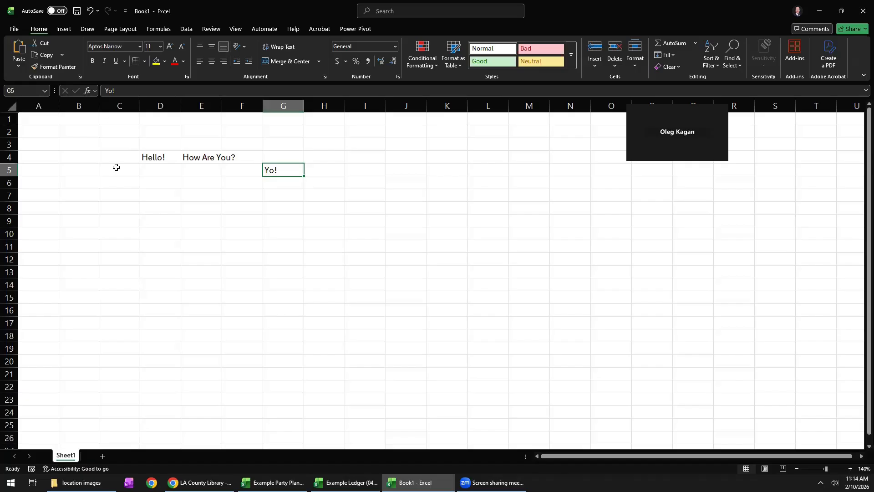
Clear the sample text from the range D4:G5.
{"action": "left_click_drag", "start_coordinate": [151, 157], "coordinate": [264, 167]}
{"action": "key", "text": "Delete"}
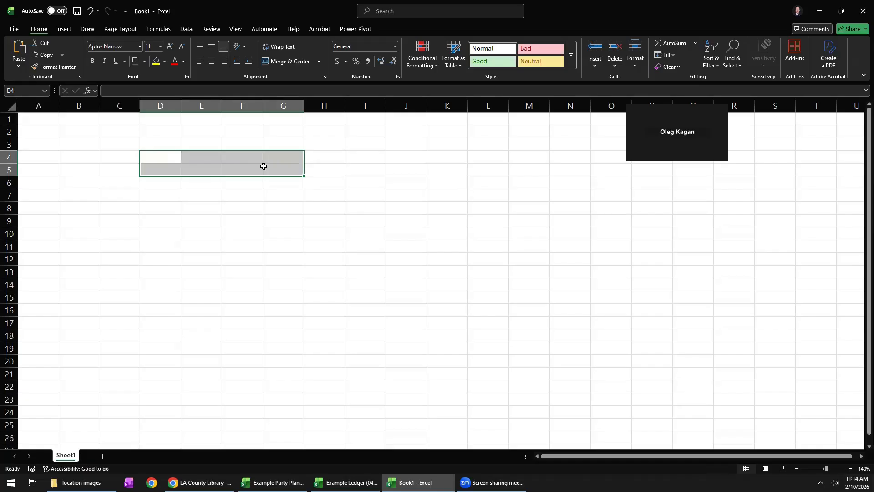
Enter the column headers "Task", "Status" and "Due Date" in cells A1 to C1.
{"action": "left_click", "coordinate": [50, 122]}
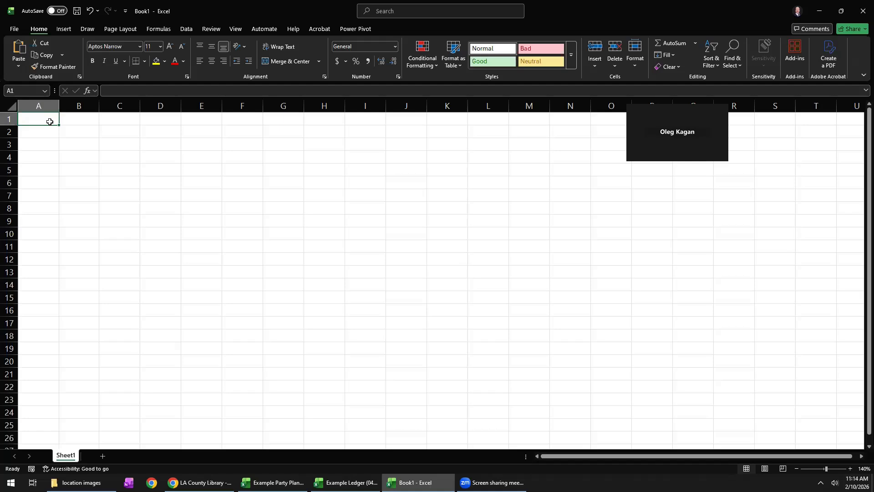
{"action": "type", "text": "Task"}
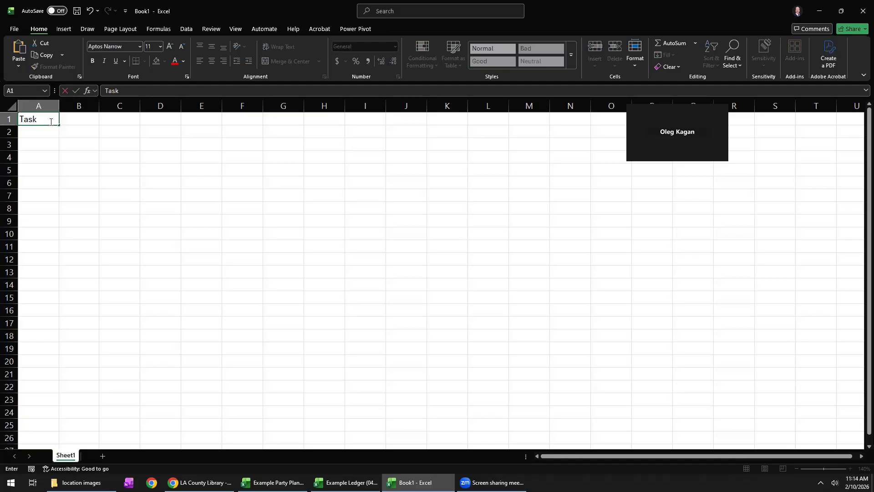
{"action": "left_click", "coordinate": [82, 120]}
{"action": "type", "text": "Status"}
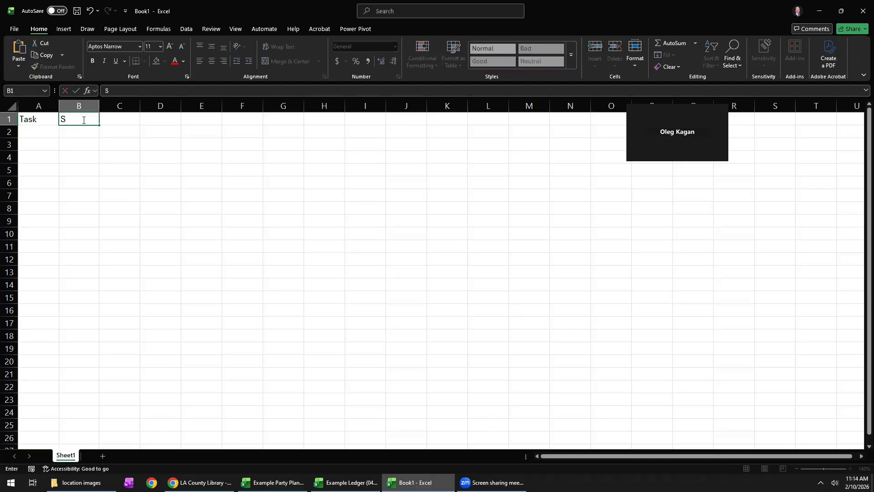
{"action": "left_click", "coordinate": [117, 119]}
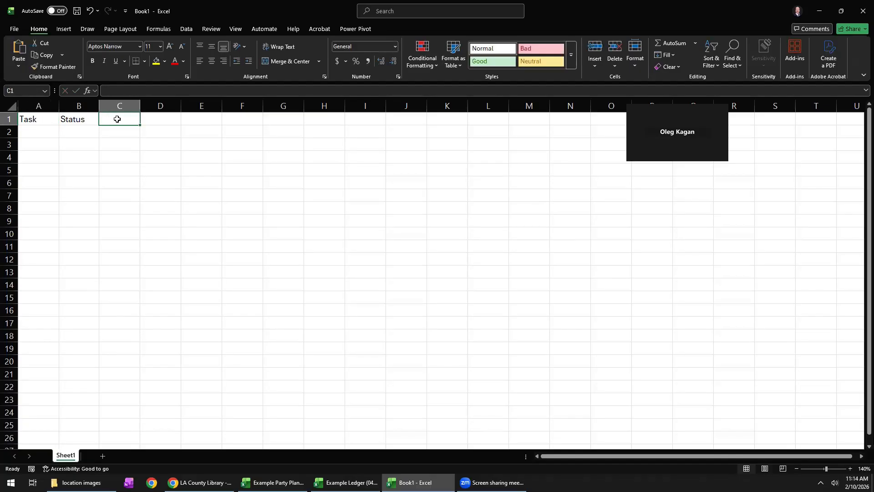
{"action": "type", "text": "Due Date"}
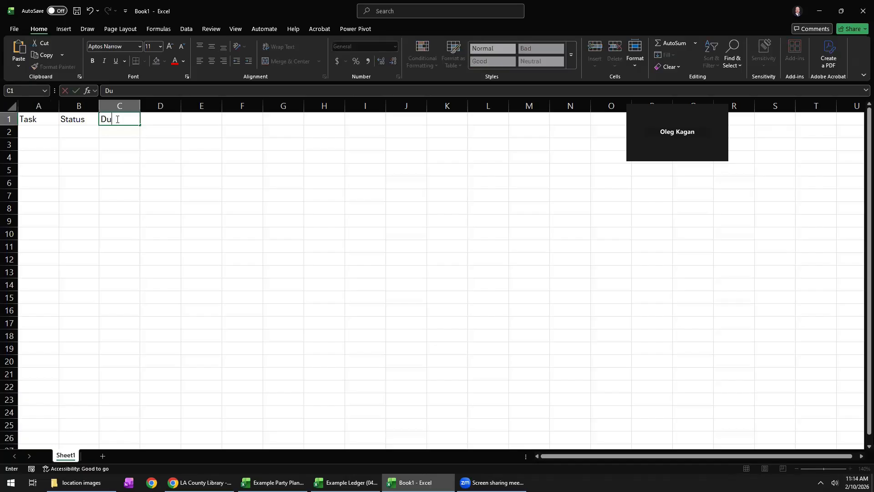
{"action": "key", "text": "Return"}
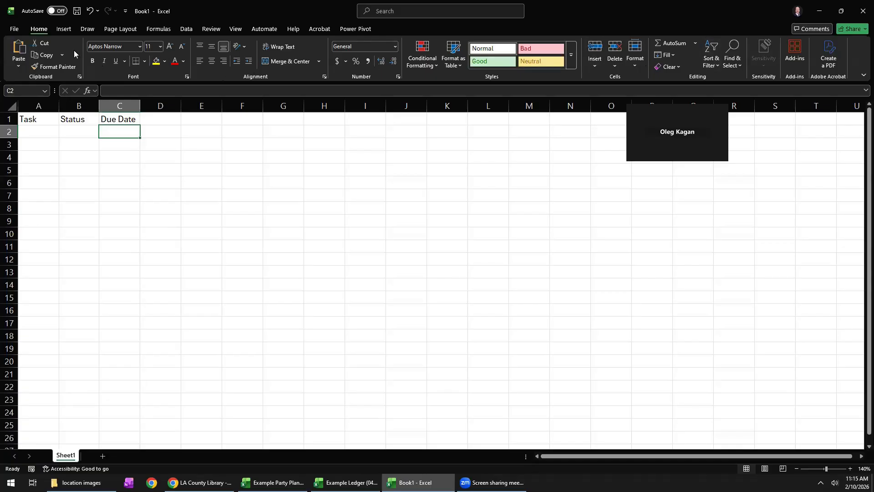
{"action": "left_click", "coordinate": [62, 29]}
{"action": "left_click", "coordinate": [88, 30]}
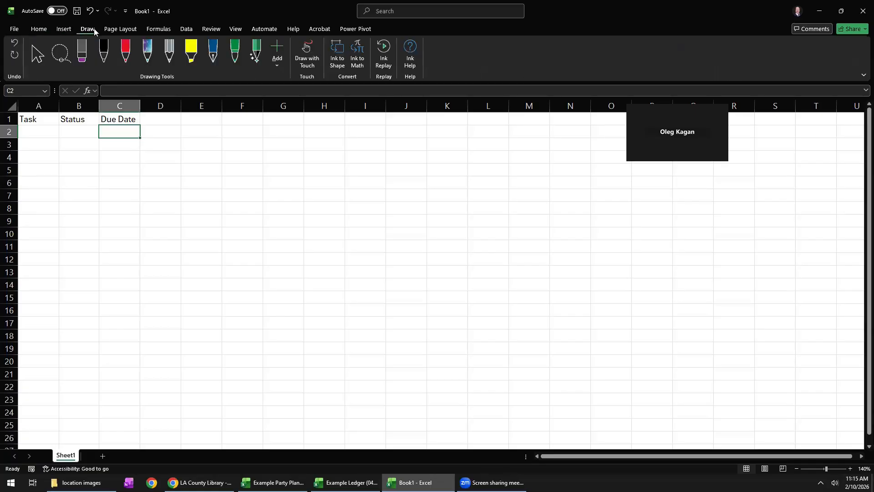
{"action": "left_click", "coordinate": [117, 31]}
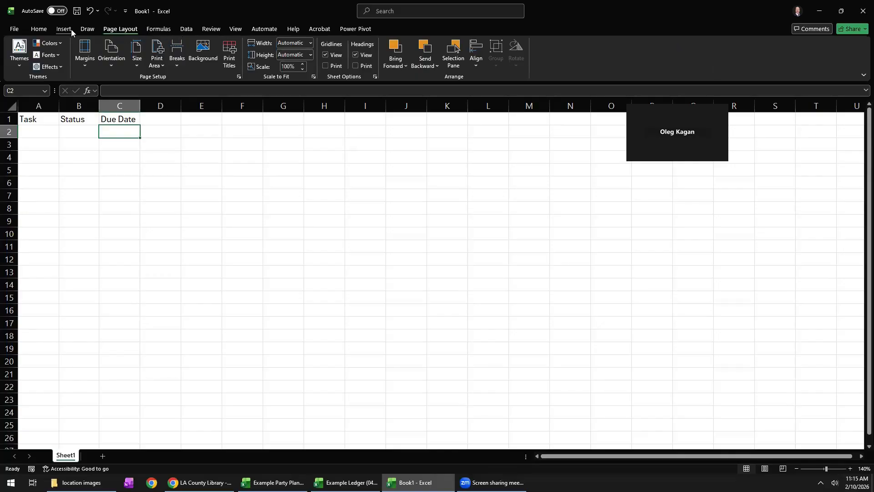
{"action": "left_click", "coordinate": [42, 31]}
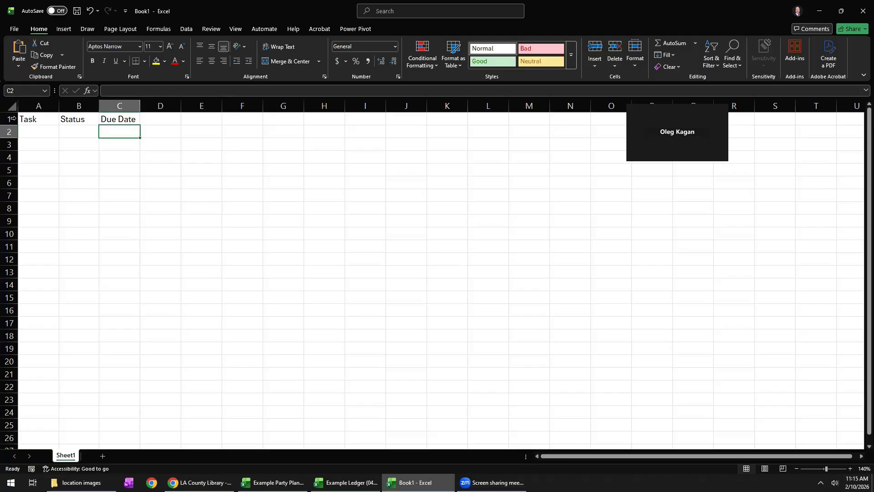
Make the column headers in cells A1 to C1 bold.
{"action": "left_click", "coordinate": [26, 119]}
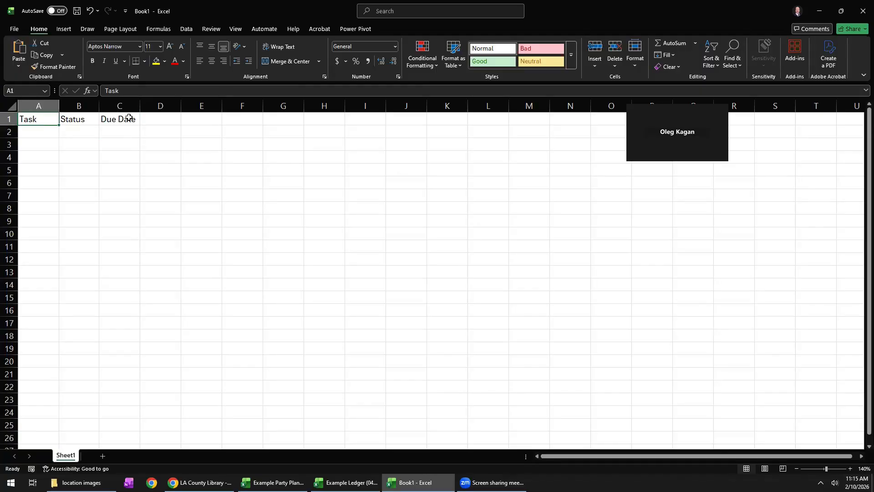
{"action": "left_click_drag", "start_coordinate": [36, 120], "coordinate": [117, 120]}
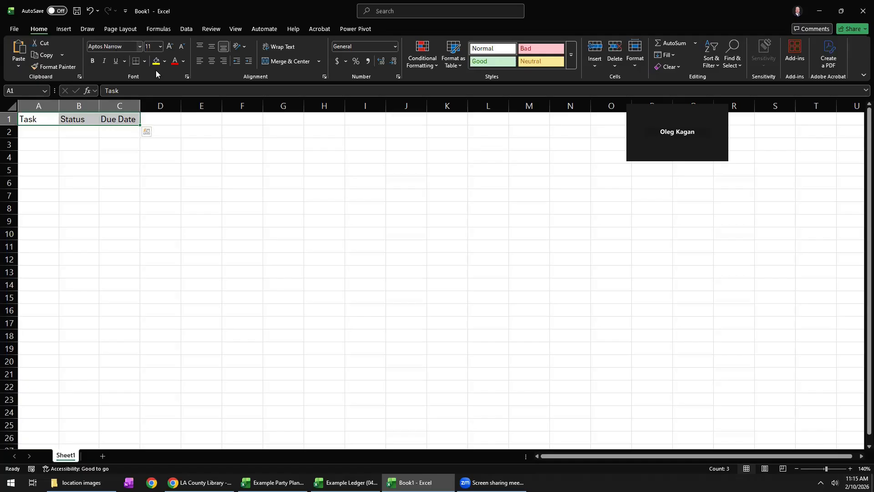
{"action": "left_click", "coordinate": [92, 63]}
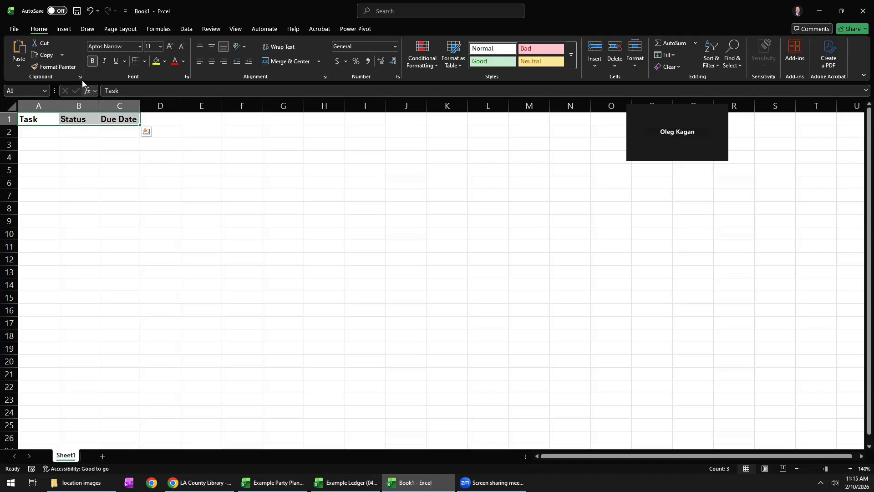
Try italic and underline on the headers in A1 to C1, and remove both formats again.
{"action": "left_click", "coordinate": [104, 64]}
{"action": "left_click", "coordinate": [118, 62]}
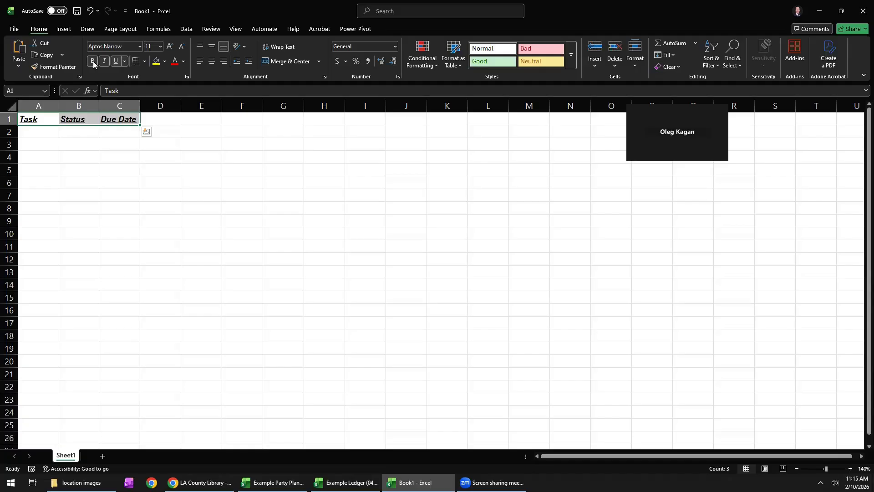
{"action": "left_click", "coordinate": [115, 62]}
{"action": "left_click", "coordinate": [105, 61]}
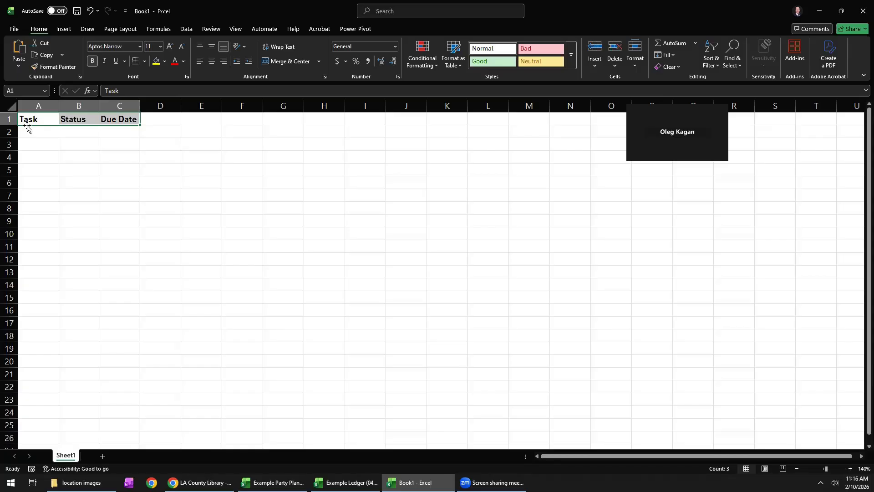
Set the font size of the headers in cells A1 to C1 to 13.
{"action": "left_click", "coordinate": [149, 48]}
{"action": "type", "text": "13"}
{"action": "key", "text": "Return"}
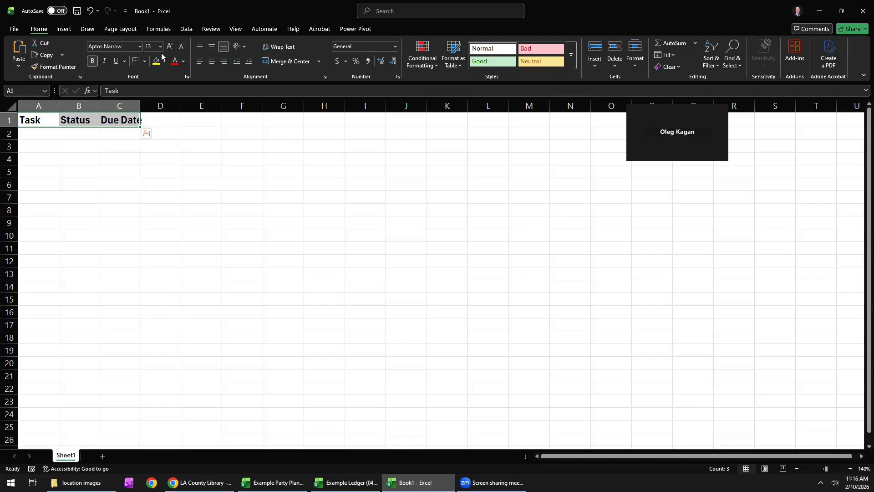
Enter the tasks "Buy carrots", "Do laundry" and "Take Excel class" in cells A2 to A4.
{"action": "left_click", "coordinate": [39, 135]}
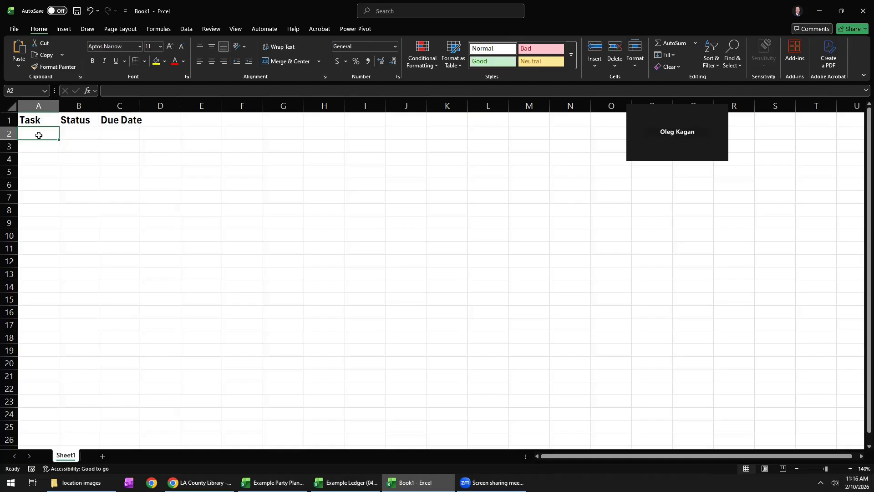
{"action": "type", "text": "Bu"}
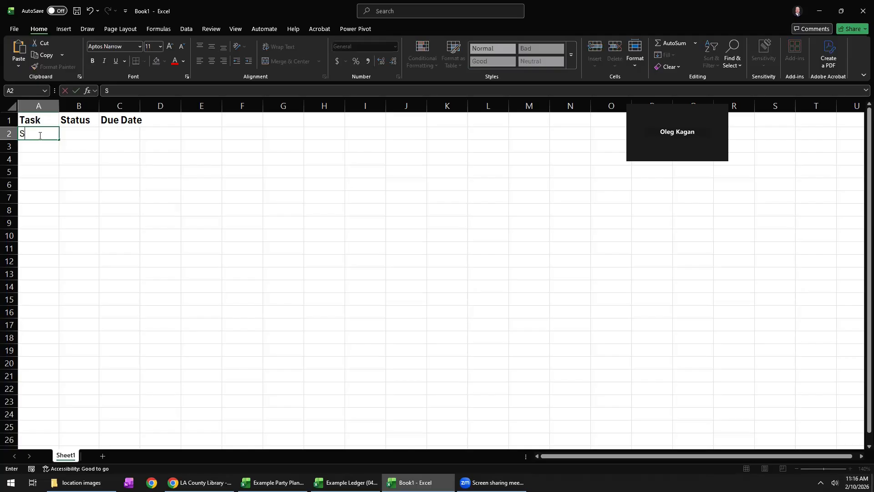
{"action": "type", "text": "y carrots"}
{"action": "key", "text": "Return"}
{"action": "type", "text": "Do laundry"}
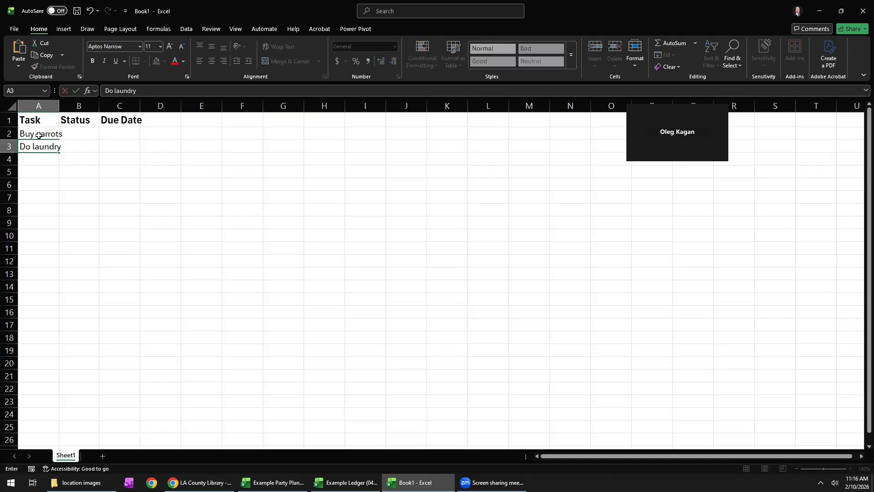
{"action": "key", "text": "Return"}
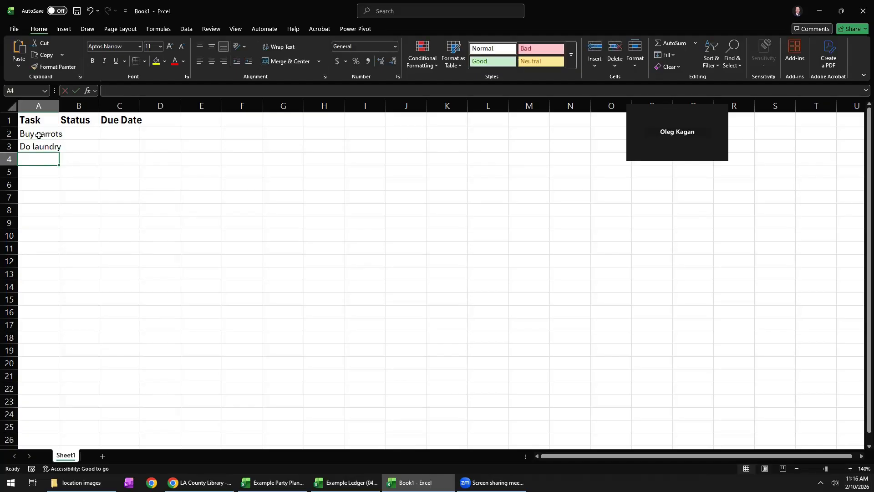
{"action": "type", "text": "Take Exce"}
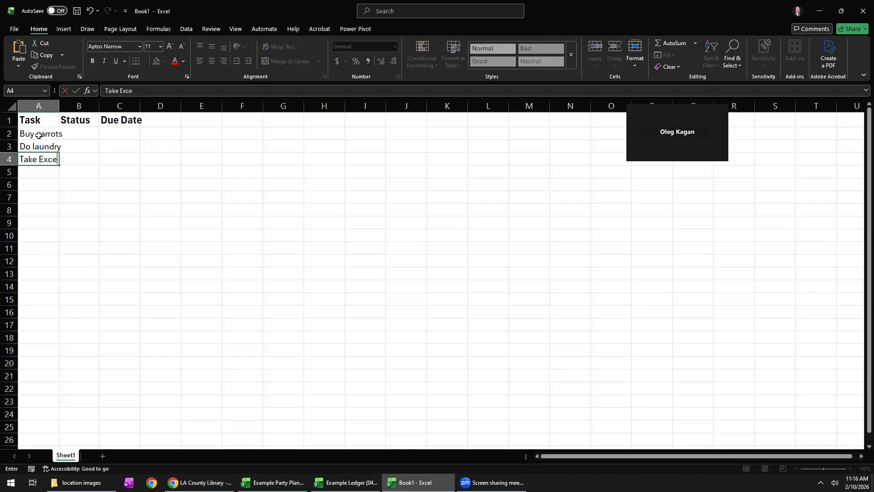
{"action": "type", "text": "l class"}
{"action": "key", "text": "Return"}
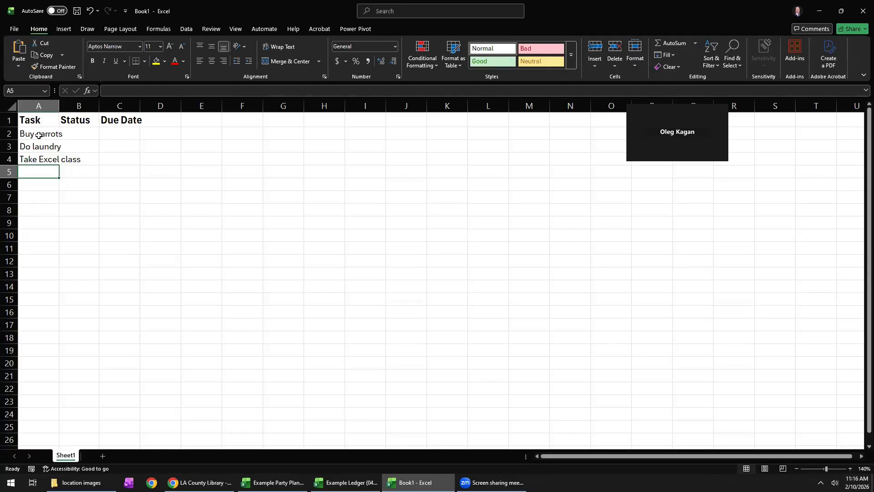
Enter the task "Read chapter 3 of "Governing the Commons"" in cell A5.
{"action": "type", "text": "Read chapter "}
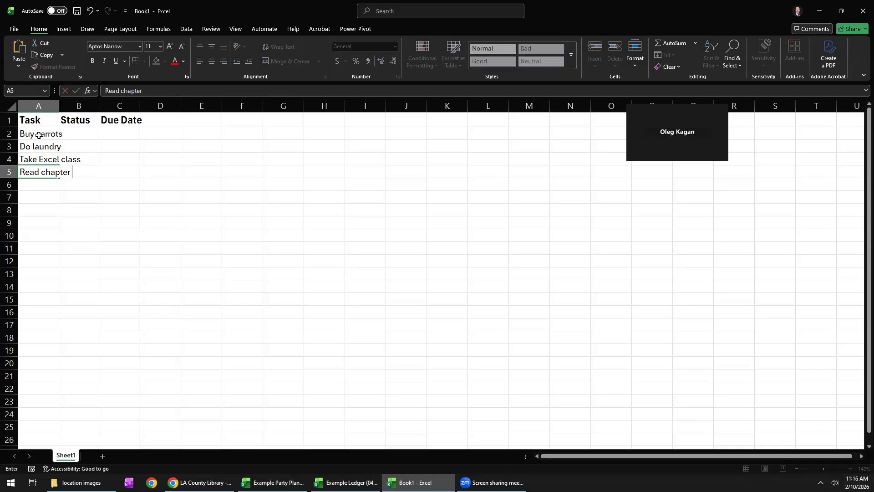
{"action": "type", "text": "3 of \"Governing the Commons"}
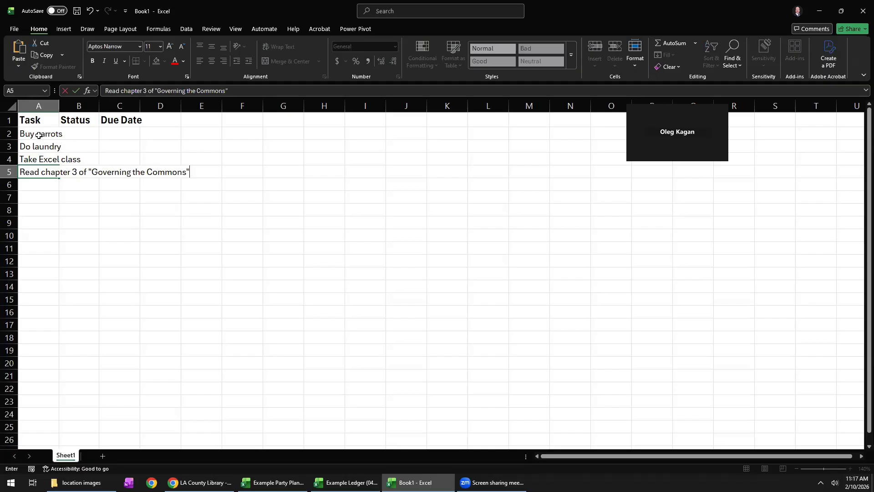
{"action": "key", "text": "Return"}
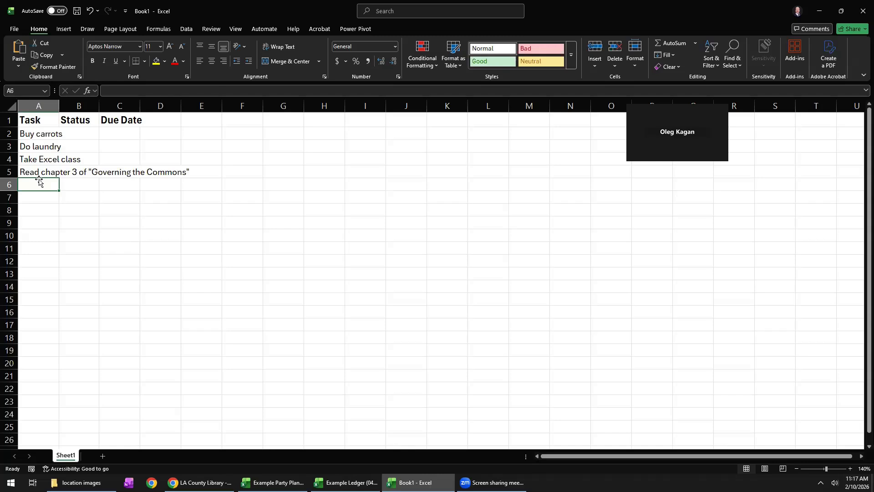
Enter the due dates 2/10/2026 for buying carrots in C2 and 2/13/2026 for the laundry in C3.
{"action": "left_click", "coordinate": [132, 134]}
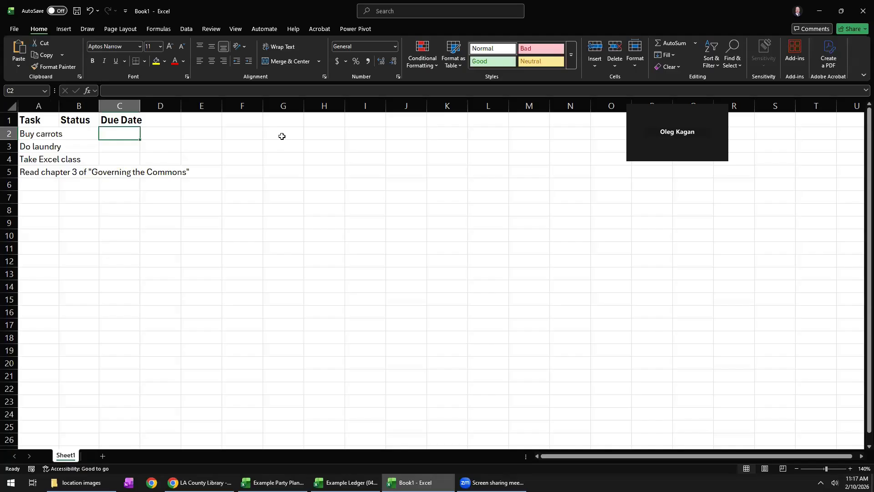
{"action": "type", "text": "2/10/"}
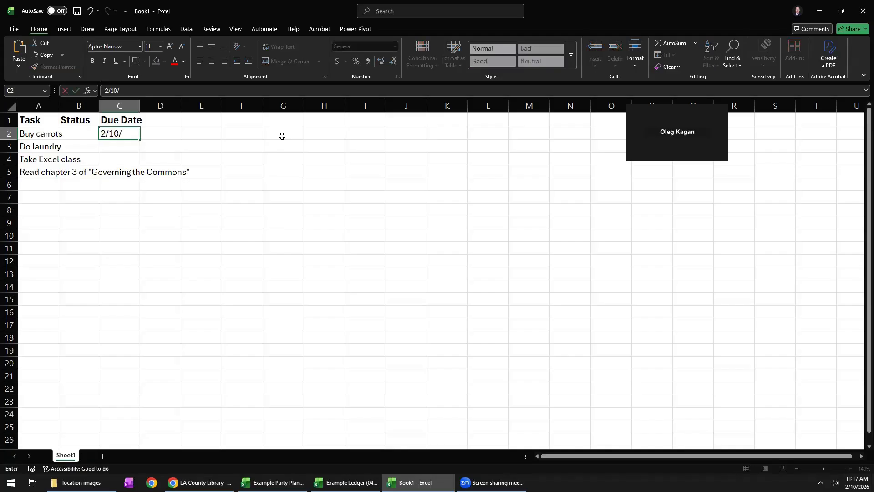
{"action": "type", "text": "26"}
{"action": "key", "text": "Return"}
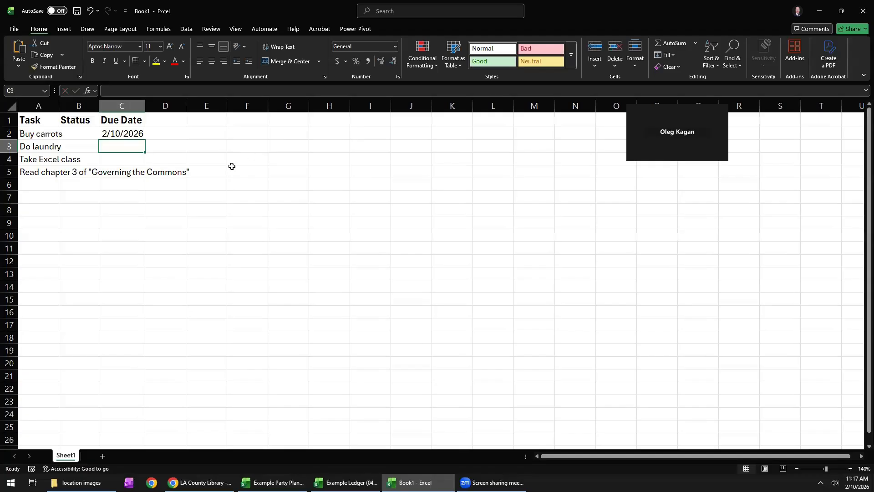
{"action": "type", "text": "2/13"}
{"action": "type", "text": "/2"}
{"action": "type", "text": "026"}
{"action": "key", "text": "Return"}
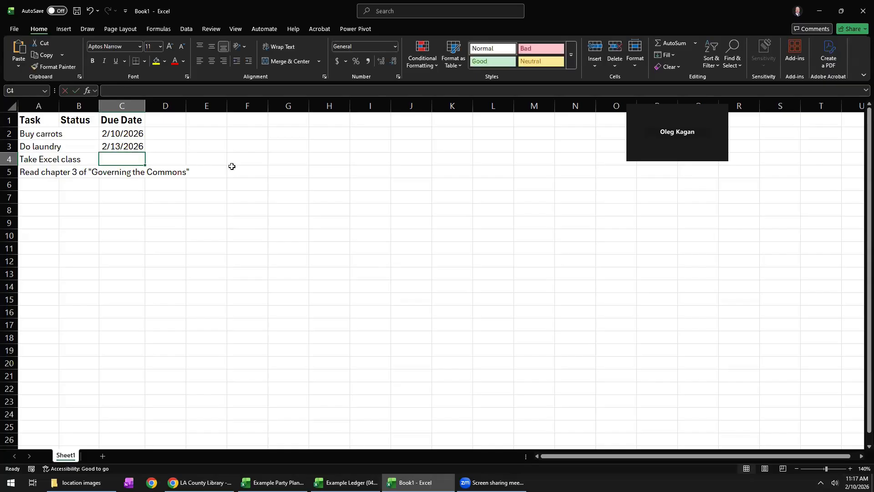
Enter the due date 2/10/2026 for the Excel class in cell C4.
{"action": "left_click", "coordinate": [123, 146]}
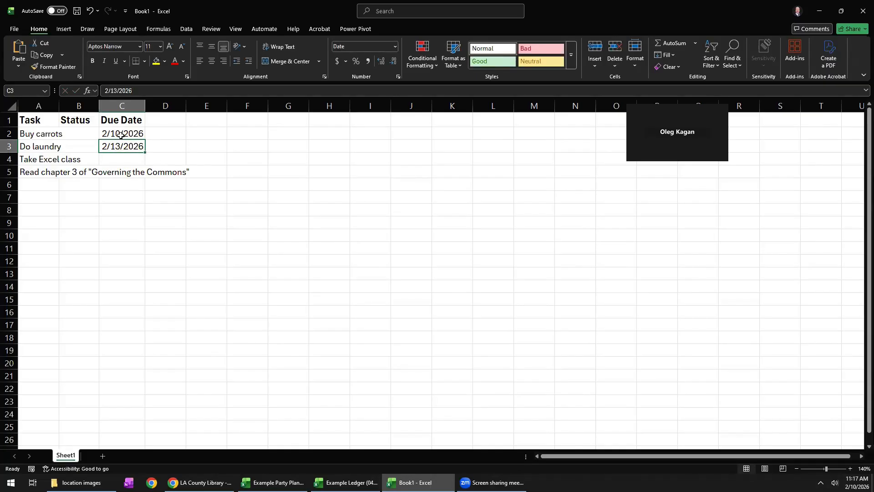
{"action": "left_click", "coordinate": [113, 162]}
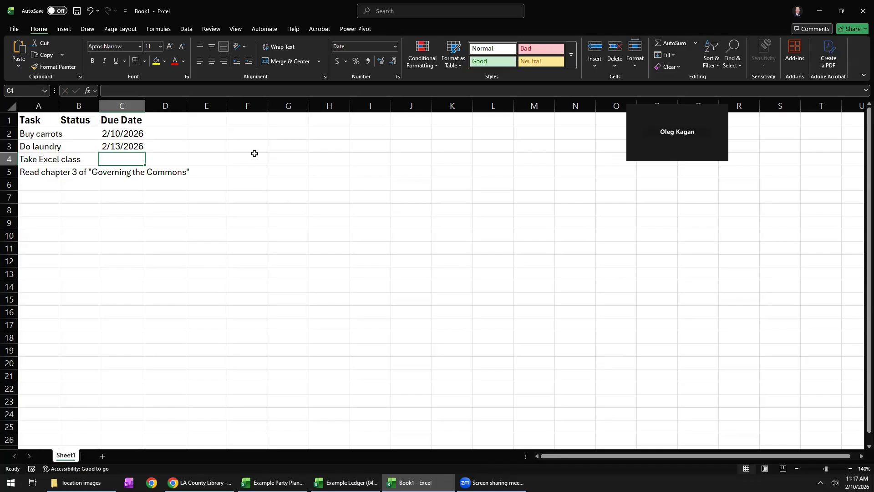
{"action": "type", "text": "2/10"}
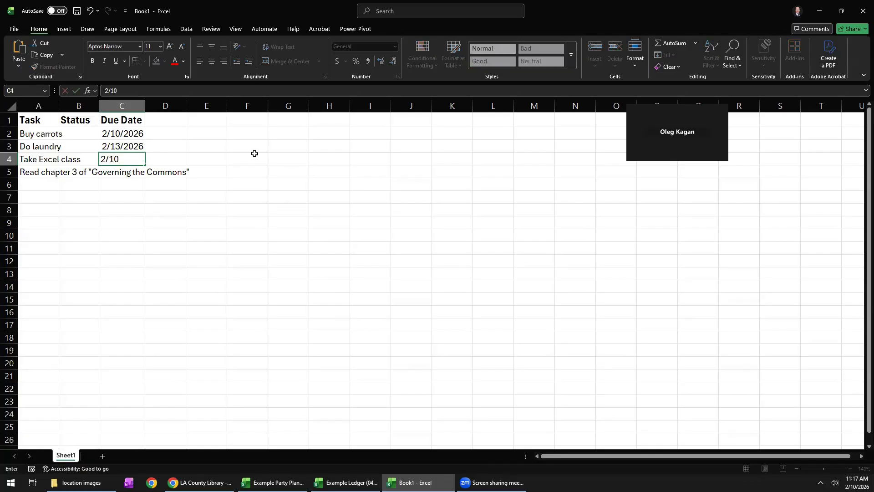
{"action": "type", "text": "/2026"}
{"action": "key", "text": "Return"}
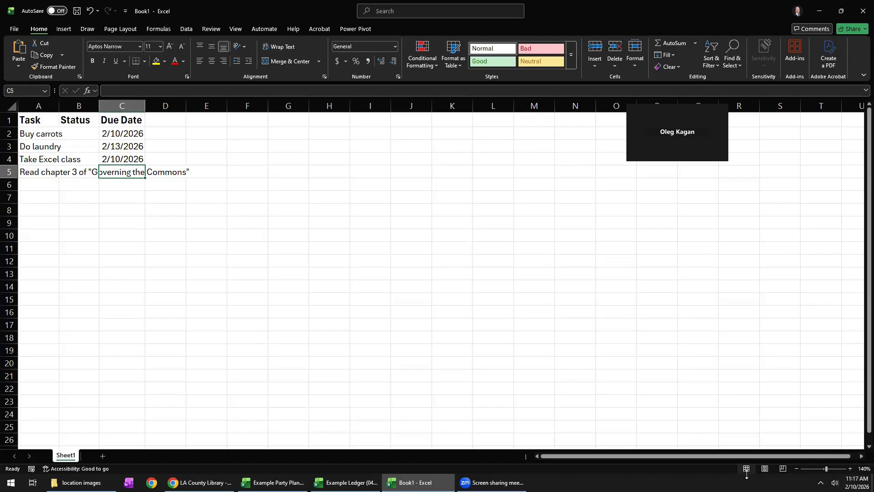
Check the system calendar and enter the due date 2/14/2026 for the reading task in cell C5.
{"action": "left_click", "coordinate": [856, 483]}
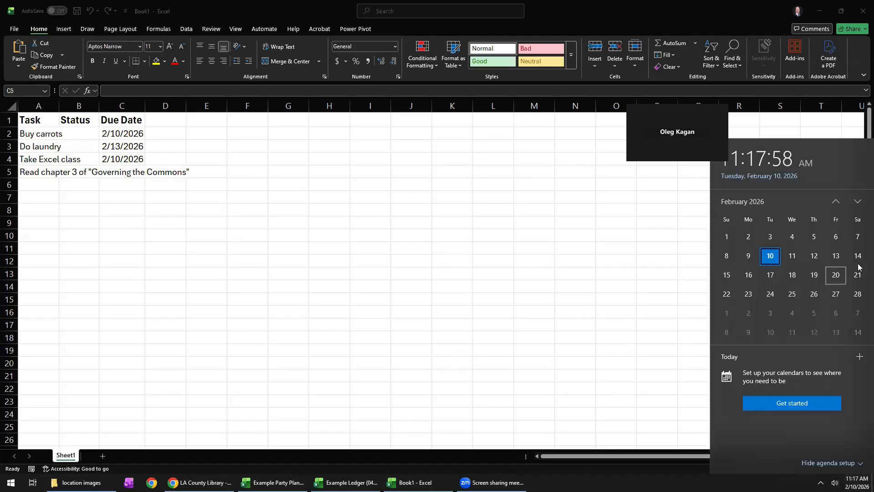
{"action": "left_click", "coordinate": [122, 174]}
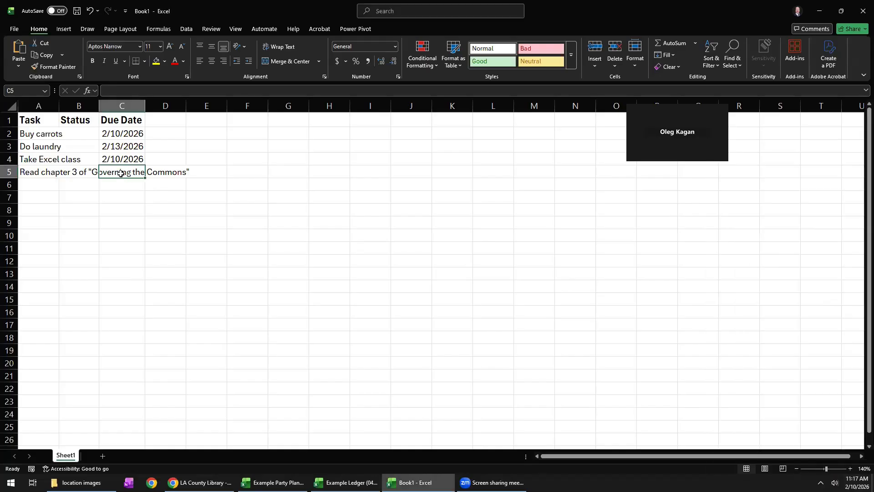
{"action": "type", "text": "2/1"}
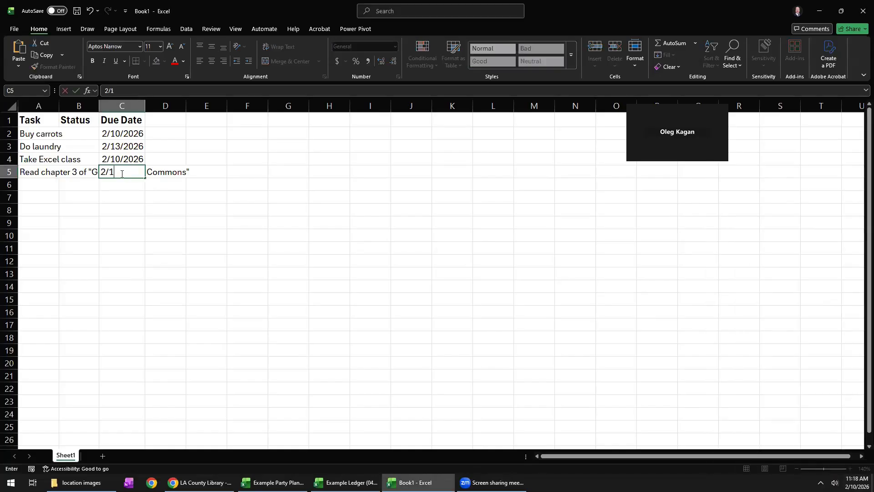
{"action": "type", "text": "4/26"}
{"action": "key", "text": "Return"}
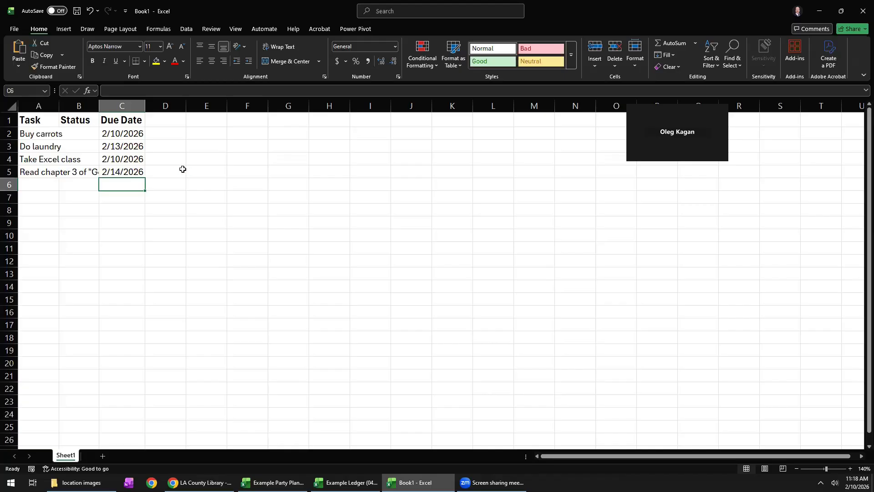
Widen column A to nearly double its width and wrap the text of the tasks in cells A2 to A5.
{"action": "double_click", "coordinate": [76, 171]}
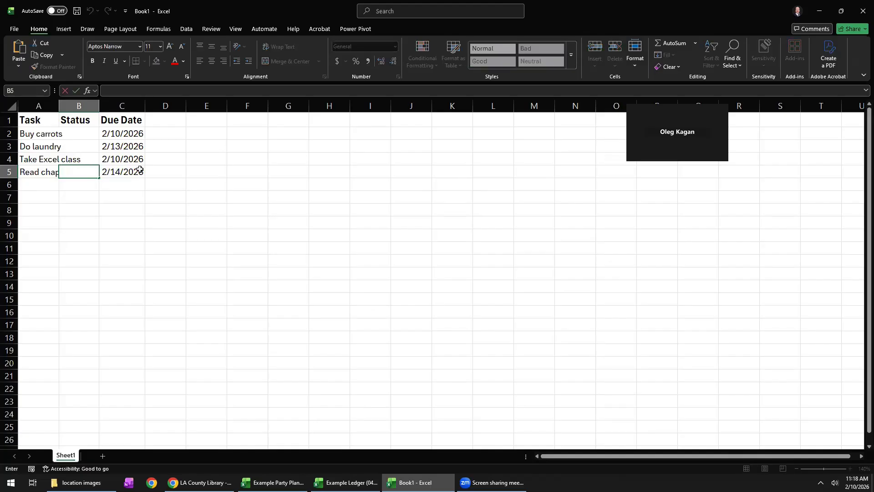
{"action": "left_click", "coordinate": [41, 170]}
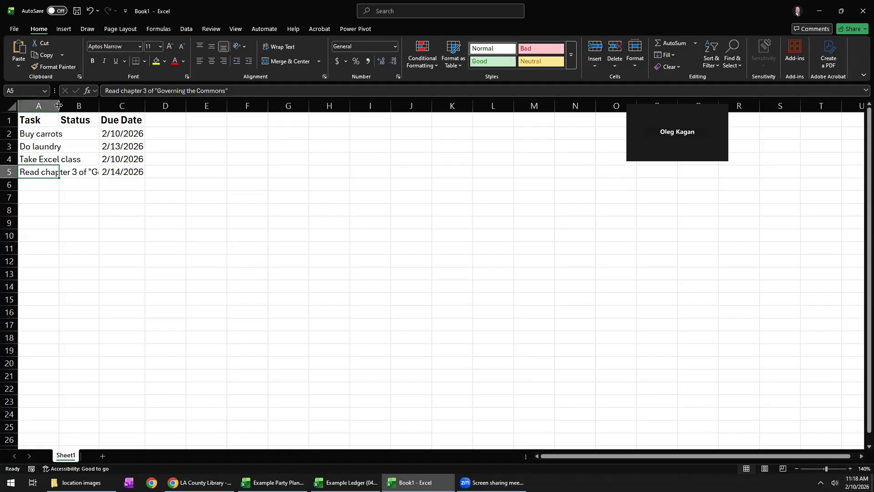
{"action": "left_click_drag", "start_coordinate": [59, 106], "coordinate": [94, 106]}
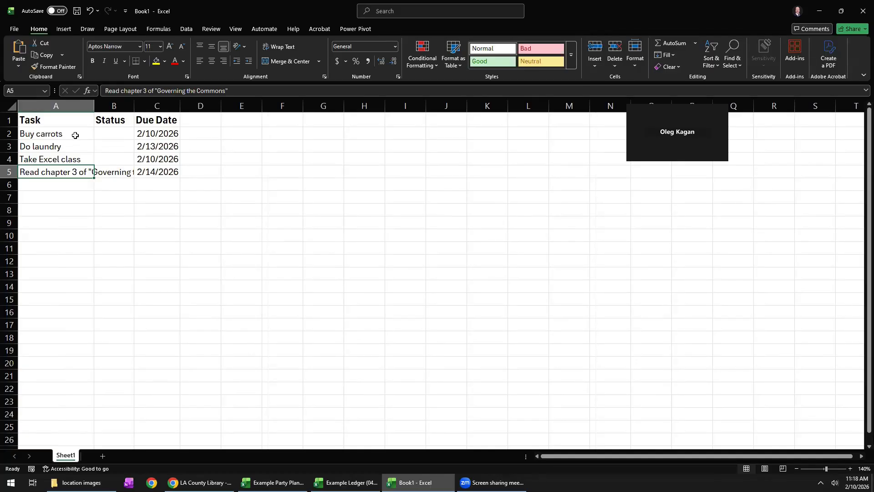
{"action": "left_click_drag", "start_coordinate": [75, 135], "coordinate": [73, 172]}
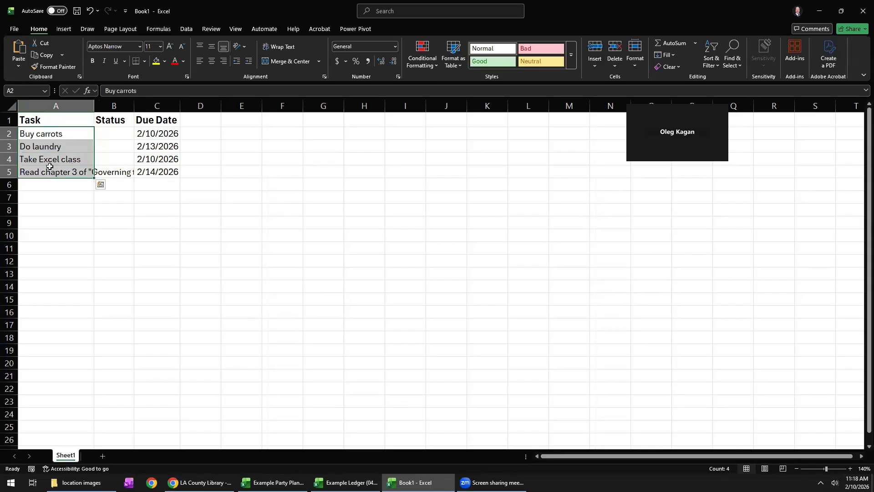
{"action": "left_click", "coordinate": [277, 51]}
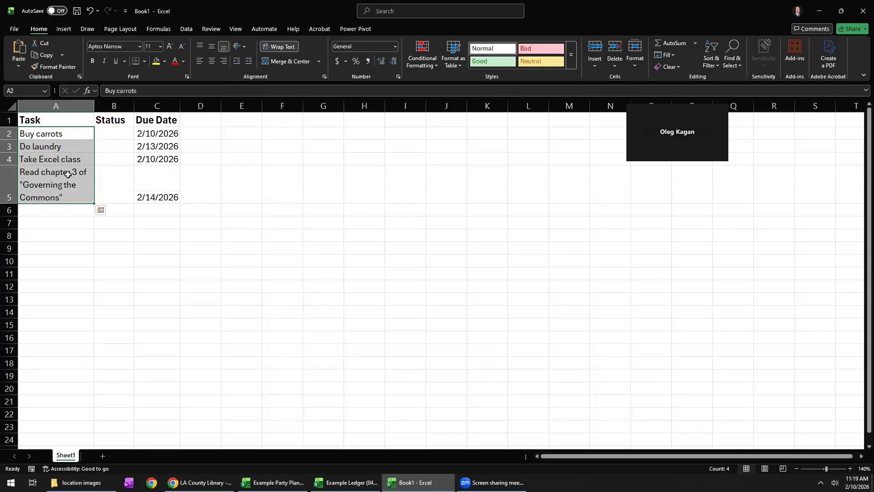
{"action": "left_click", "coordinate": [99, 181]}
{"action": "left_click", "coordinate": [57, 177]}
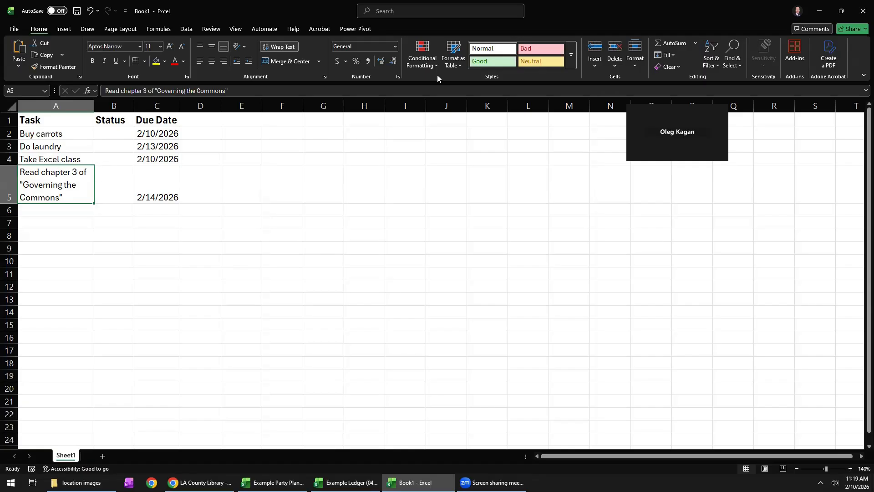
Enter the trial date 2/10/26 in cell C6 and clear the cell again.
{"action": "left_click", "coordinate": [154, 210]}
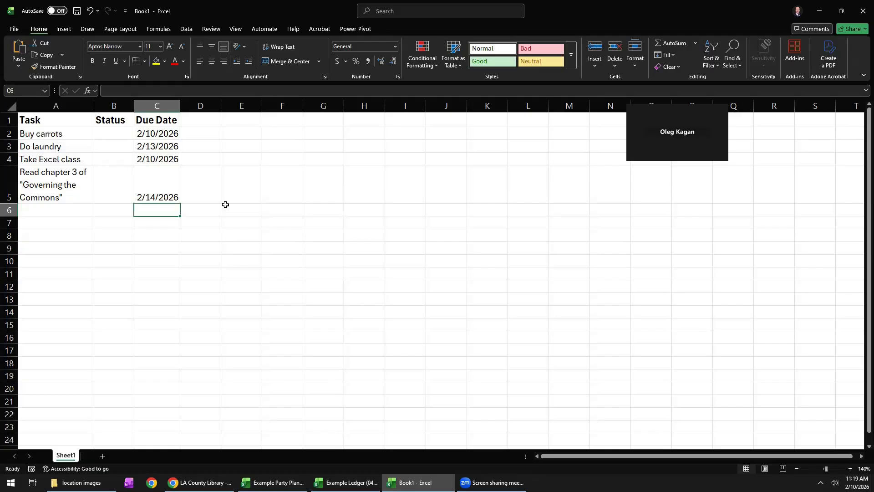
{"action": "type", "text": "2/10/26"}
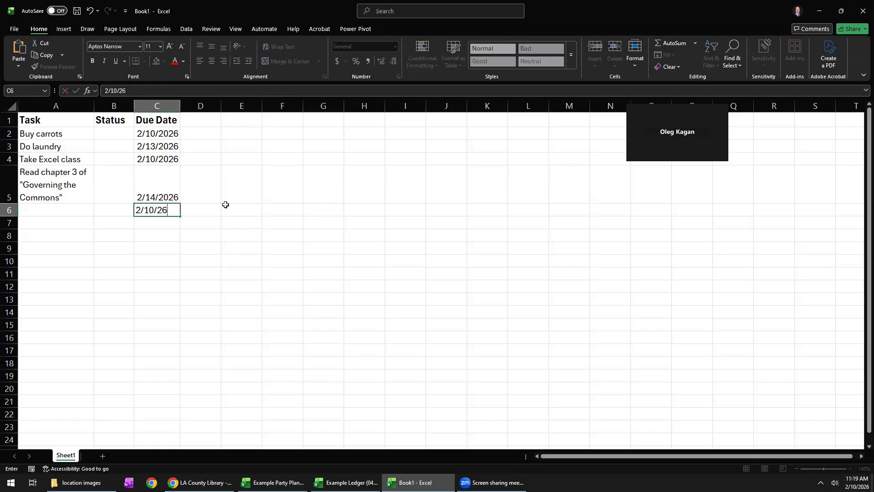
{"action": "key", "text": "Return"}
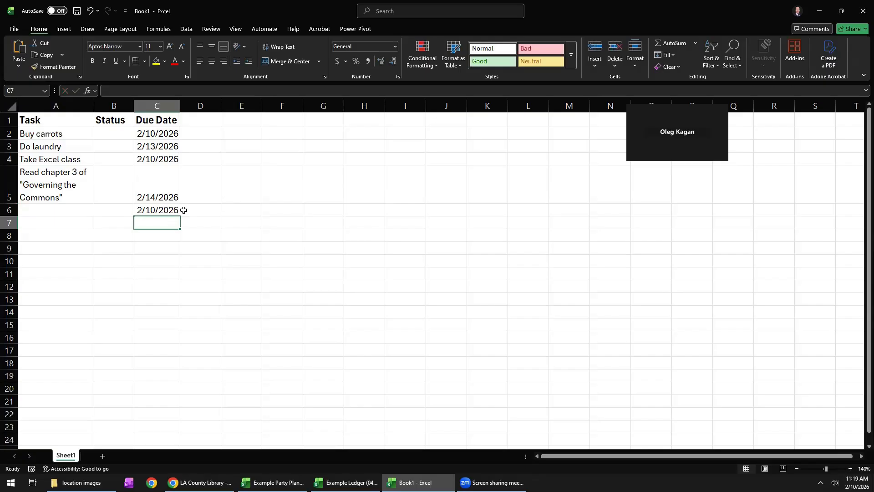
{"action": "left_click", "coordinate": [160, 210]}
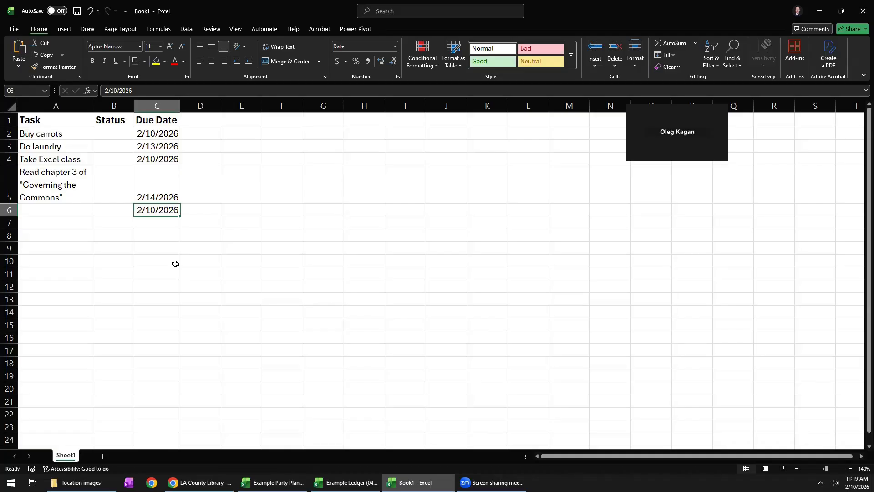
{"action": "key", "text": "Delete"}
Widen the Task column A and the Due Date column C slightly.
{"action": "left_click", "coordinate": [49, 180]}
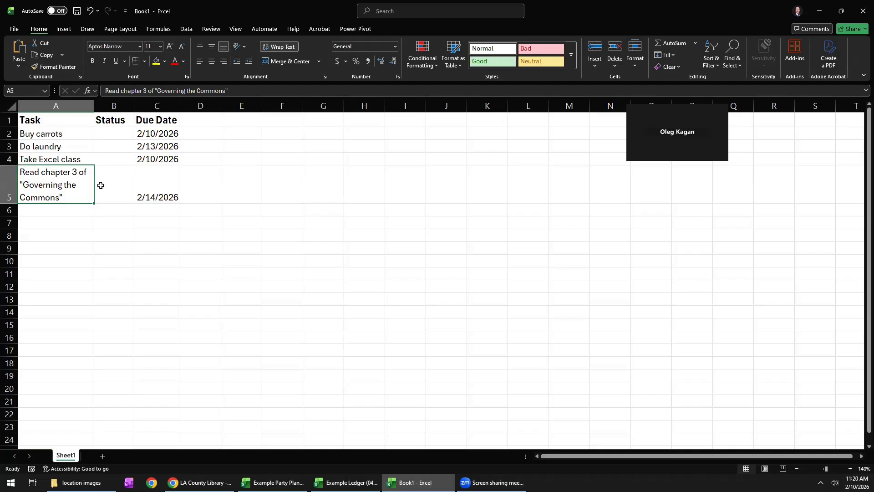
{"action": "left_click_drag", "start_coordinate": [93, 109], "coordinate": [115, 108]}
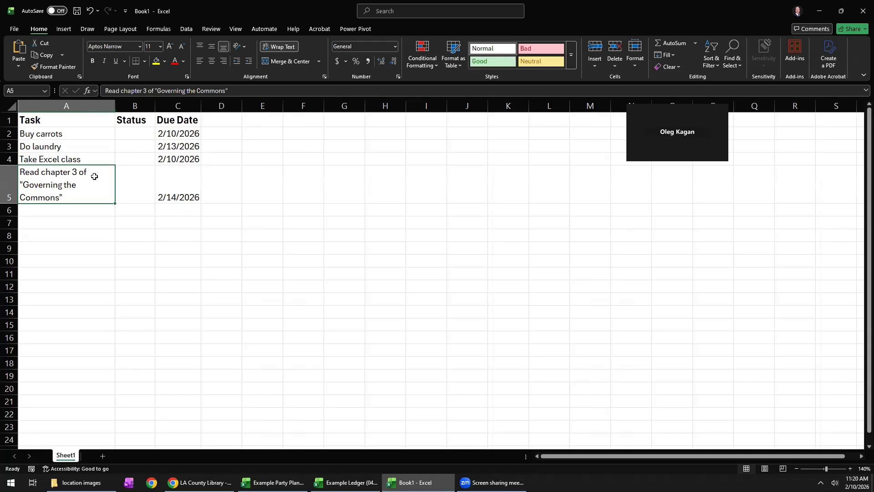
{"action": "left_click_drag", "start_coordinate": [201, 109], "coordinate": [156, 109]}
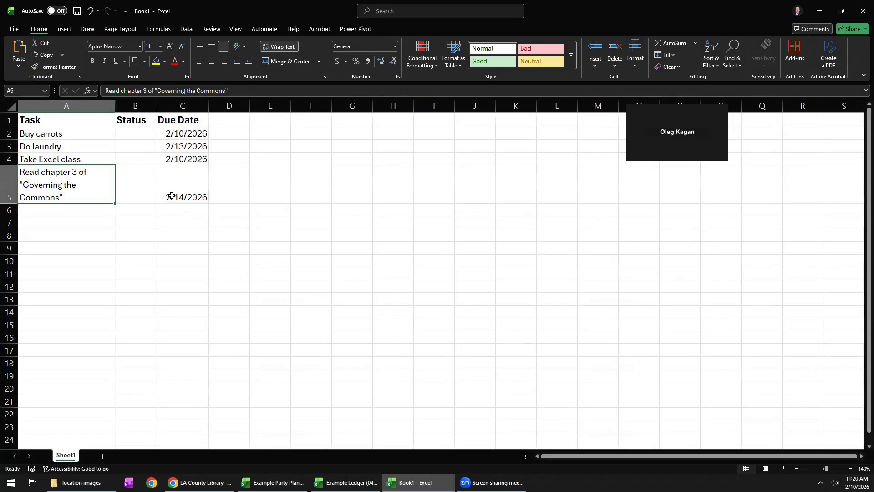
Left-align the due dates in cells C2 to C5.
{"action": "left_click_drag", "start_coordinate": [187, 132], "coordinate": [185, 188]}
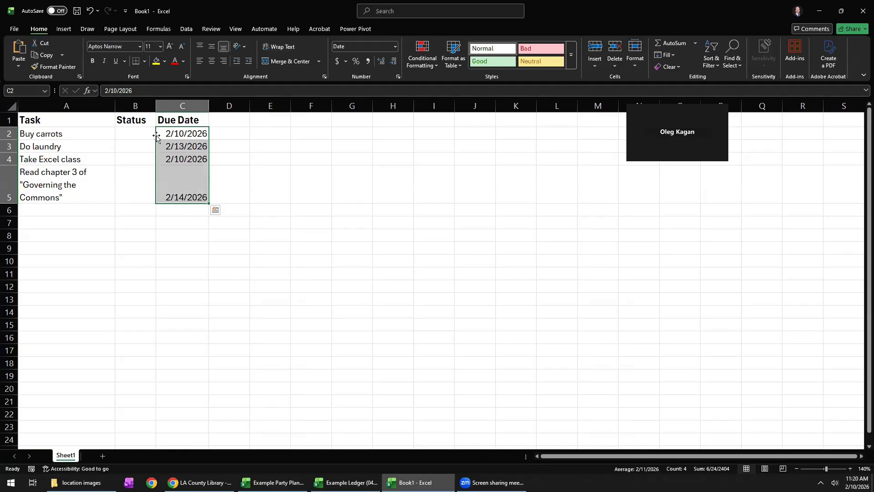
{"action": "left_click", "coordinate": [200, 62]}
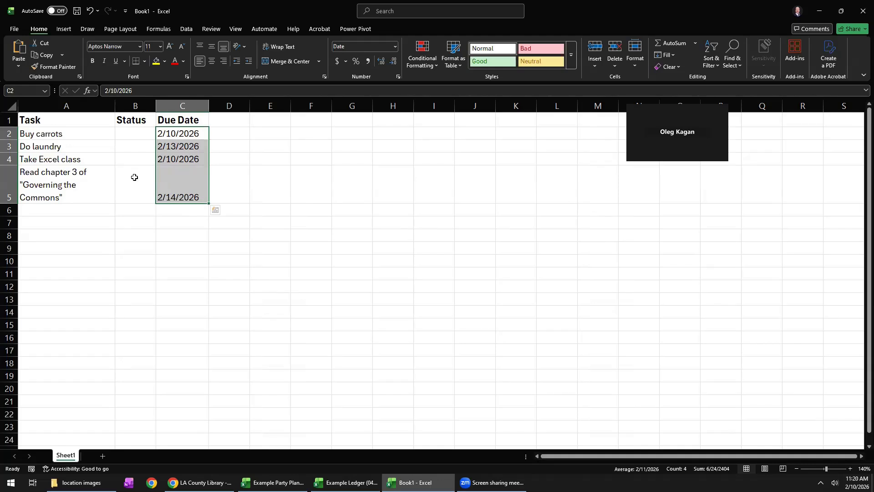
{"action": "left_click", "coordinate": [134, 178]}
Move the whole Status column from column B to the empty column D, without replacing the Due Date column.
{"action": "left_click_drag", "start_coordinate": [133, 121], "coordinate": [132, 173]}
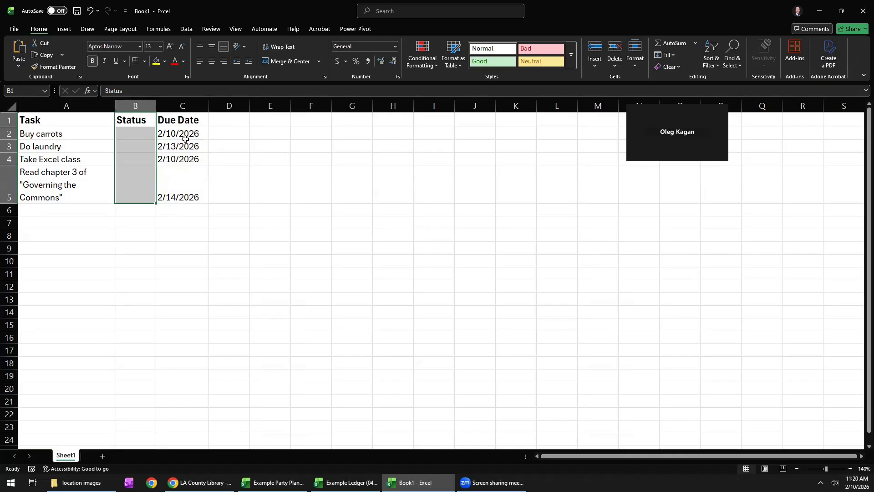
{"action": "left_click", "coordinate": [129, 106]}
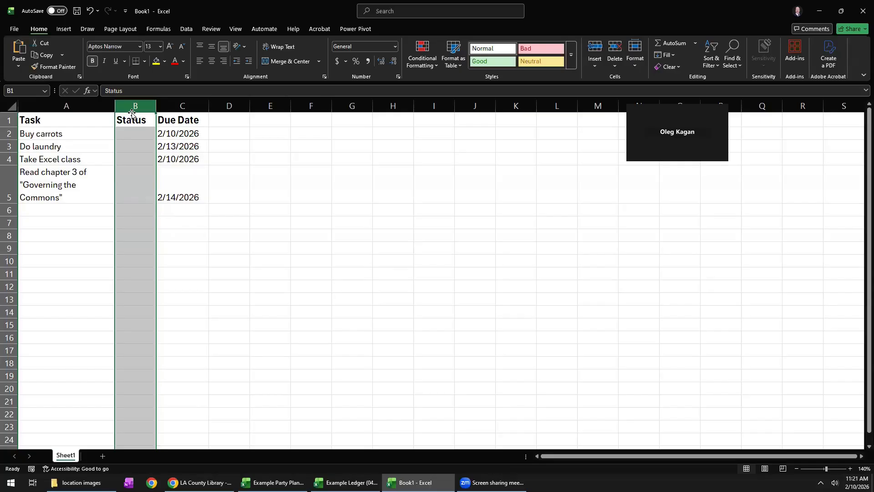
{"action": "left_click_drag", "start_coordinate": [132, 114], "coordinate": [206, 157]}
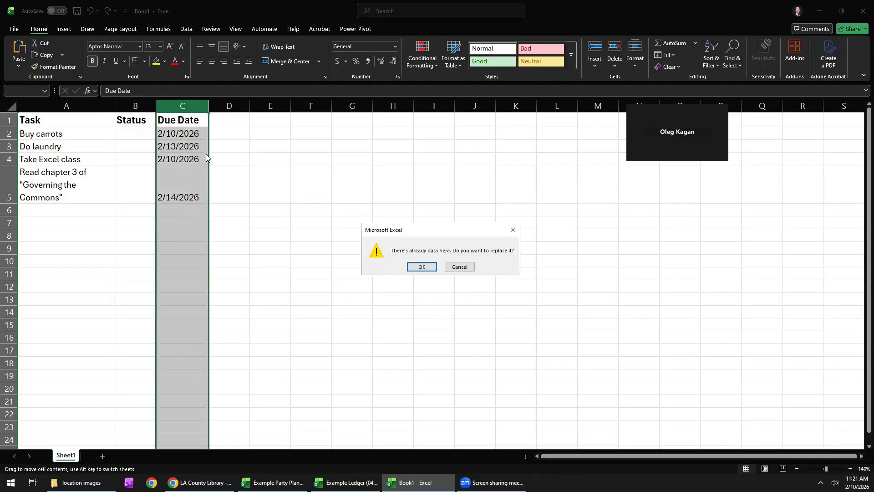
{"action": "left_click", "coordinate": [459, 266]}
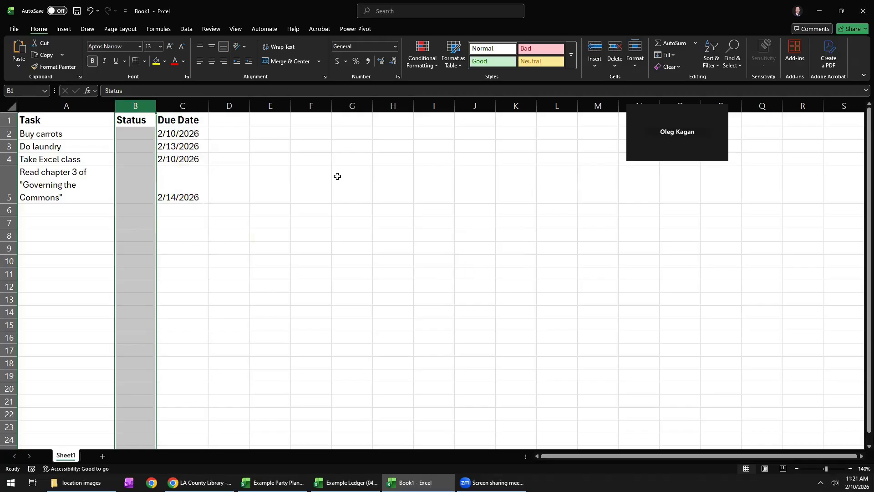
{"action": "left_click_drag", "start_coordinate": [137, 113], "coordinate": [232, 117]}
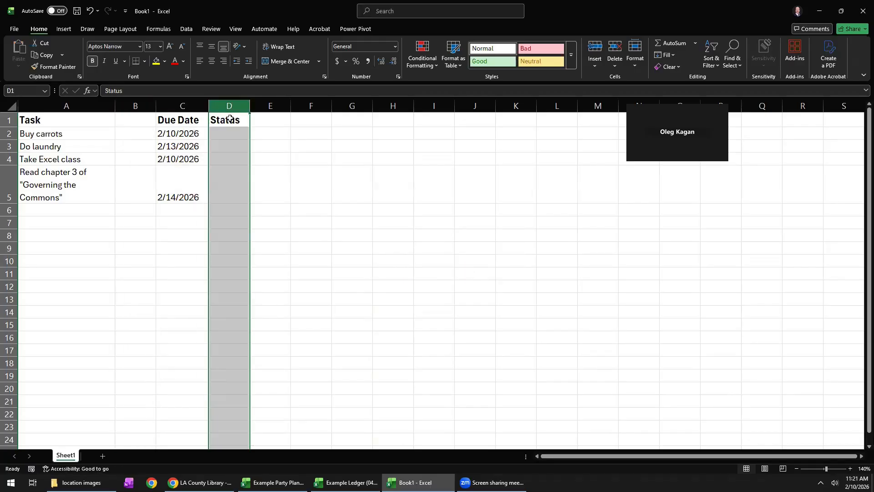
{"action": "left_click", "coordinate": [189, 226]}
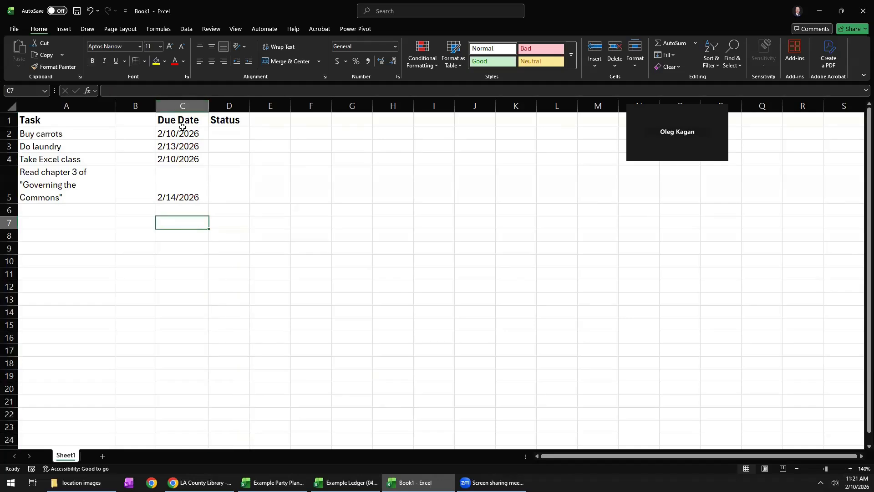
Move the Due Date and Status range C1:D5 to start at B1, and widen column B to fit the dates.
{"action": "left_click_drag", "start_coordinate": [181, 119], "coordinate": [218, 199]}
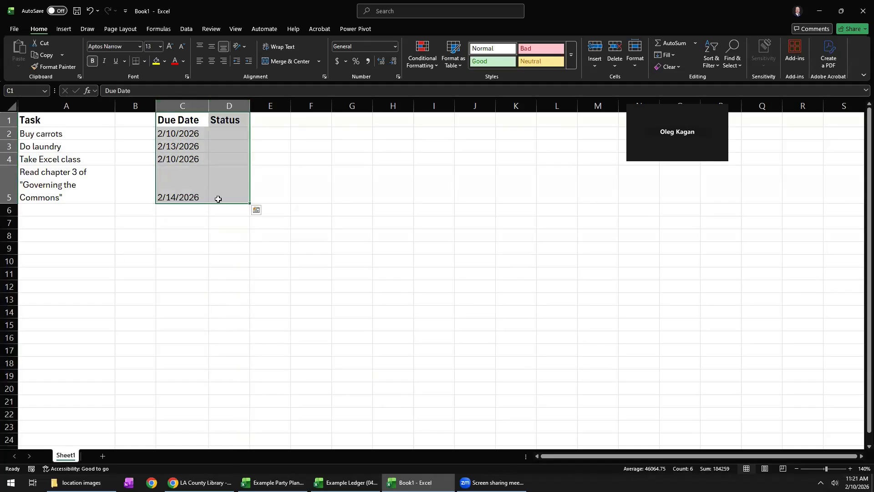
{"action": "left_click_drag", "start_coordinate": [181, 113], "coordinate": [132, 117]}
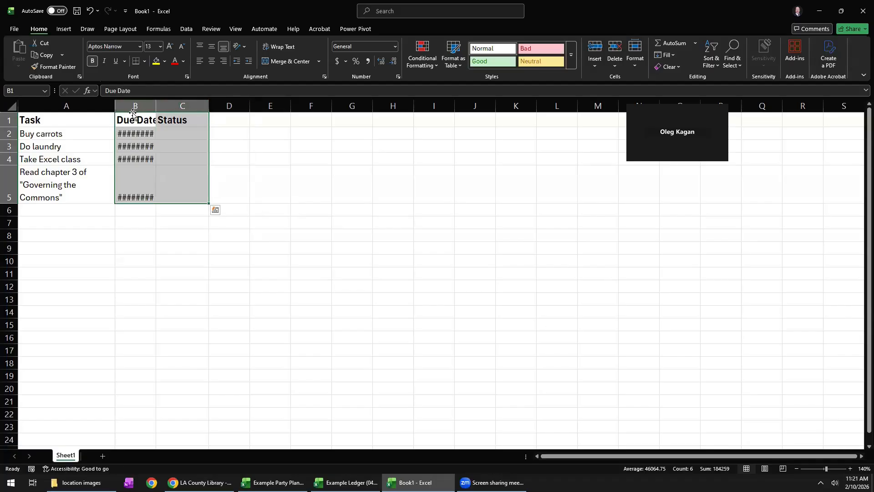
{"action": "left_click", "coordinate": [181, 221]}
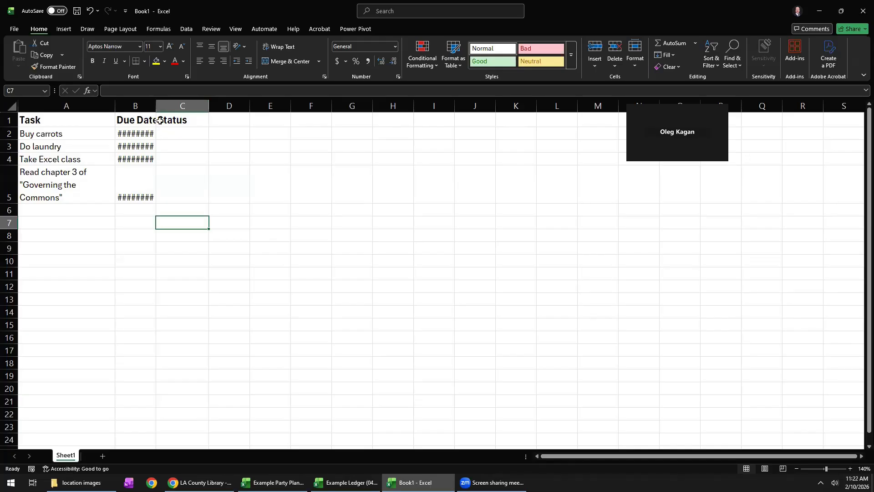
{"action": "left_click_drag", "start_coordinate": [153, 107], "coordinate": [161, 108]}
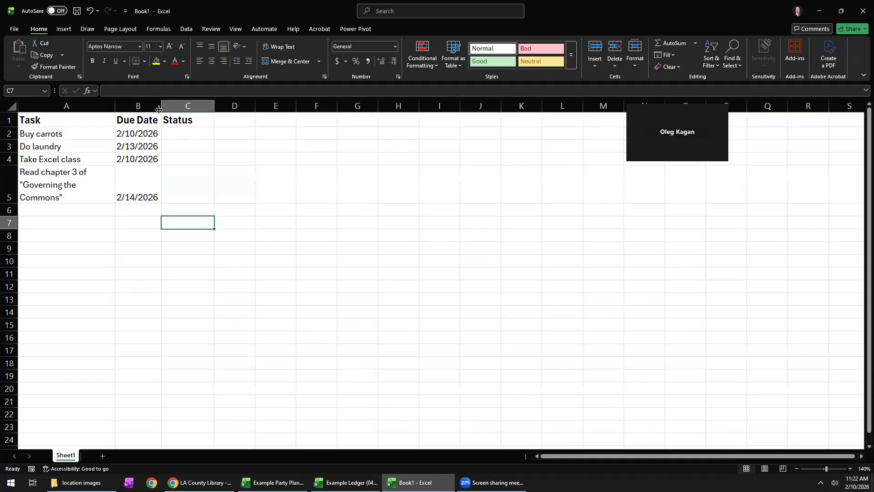
Enter DONE as the status of buying carrots in cell C2 and clear the cell again.
{"action": "left_click", "coordinate": [183, 139]}
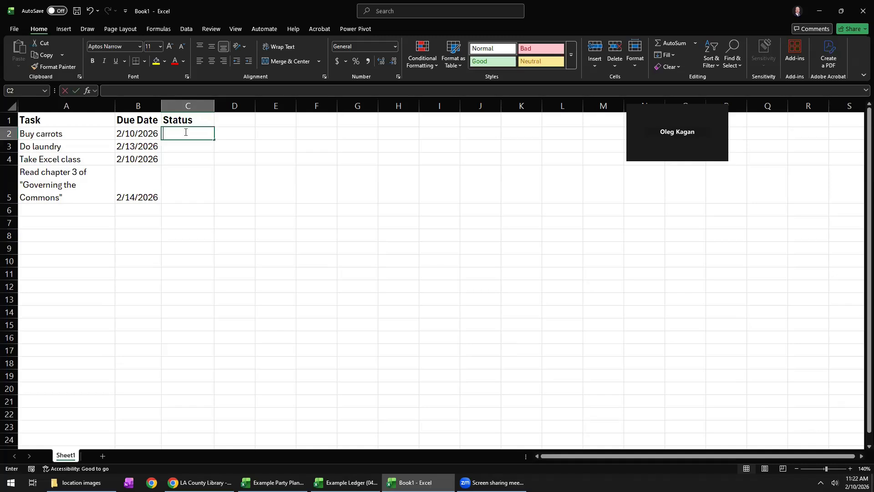
{"action": "type", "text": "DONE"}
{"action": "key", "text": "Return"}
{"action": "left_click", "coordinate": [185, 132]}
{"action": "key", "text": "Delete"}
Insert a checkbox in Status cell C2 and toggle it on and off several times, leaving it unchecked.
{"action": "left_click", "coordinate": [61, 29]}
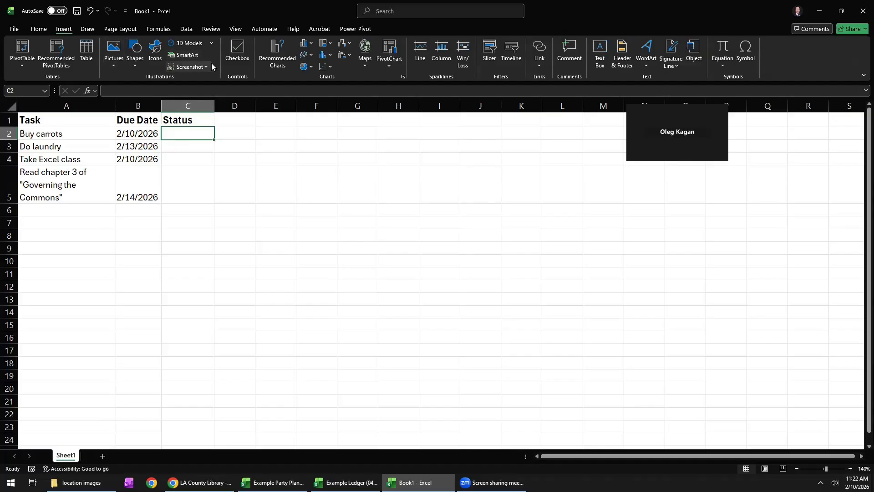
{"action": "left_click", "coordinate": [236, 52]}
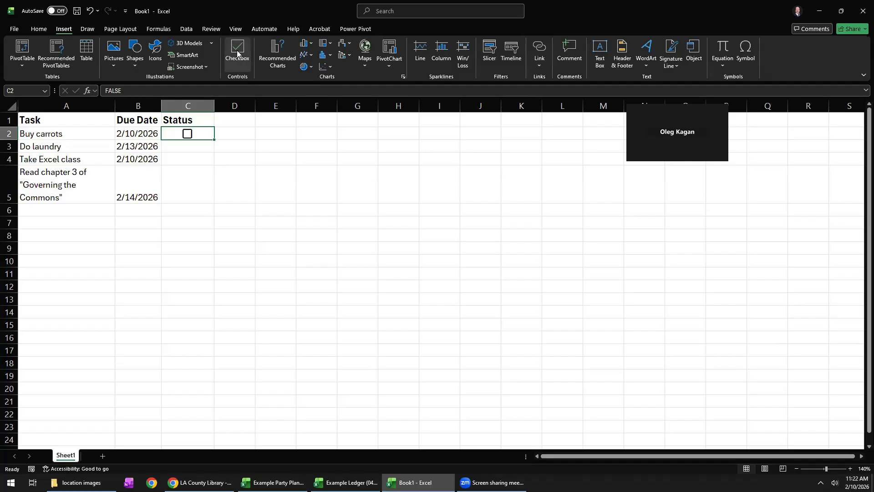
{"action": "left_click", "coordinate": [187, 135]}
{"action": "left_click", "coordinate": [187, 135]}
{"action": "left_click", "coordinate": [186, 136]}
{"action": "left_click", "coordinate": [186, 135]}
{"action": "left_click", "coordinate": [188, 135]}
{"action": "left_click", "coordinate": [187, 133]}
Insert checkboxes one at a time in Status cells C3, C4 and C5.
{"action": "left_click", "coordinate": [187, 145]}
{"action": "left_click", "coordinate": [237, 51]}
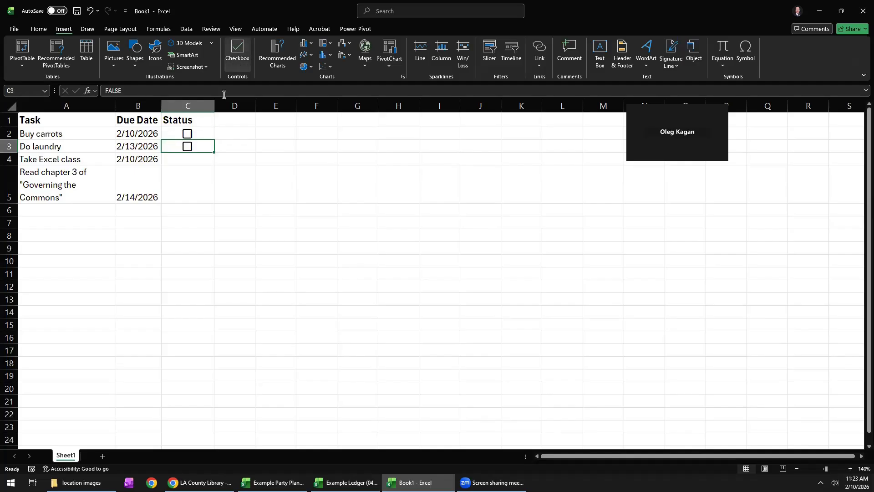
{"action": "left_click", "coordinate": [191, 157]}
{"action": "left_click", "coordinate": [237, 51]}
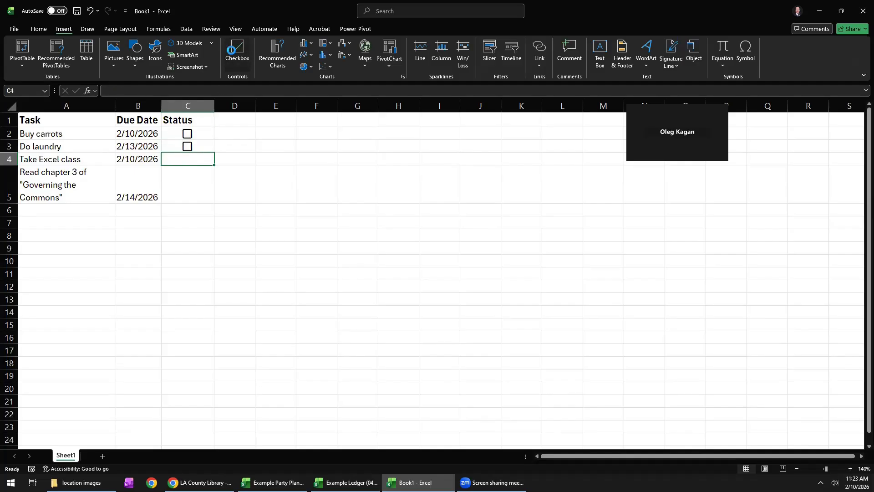
{"action": "left_click", "coordinate": [173, 180]}
{"action": "left_click", "coordinate": [237, 51]}
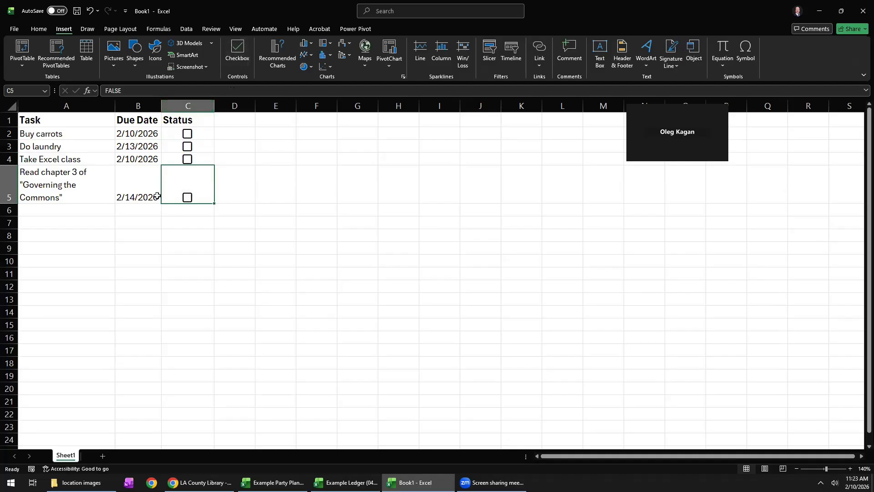
{"action": "left_click", "coordinate": [171, 221]}
Delete the checkboxes from cells C3 to C5.
{"action": "left_click_drag", "start_coordinate": [193, 146], "coordinate": [191, 192]}
{"action": "key", "text": "Delete"}
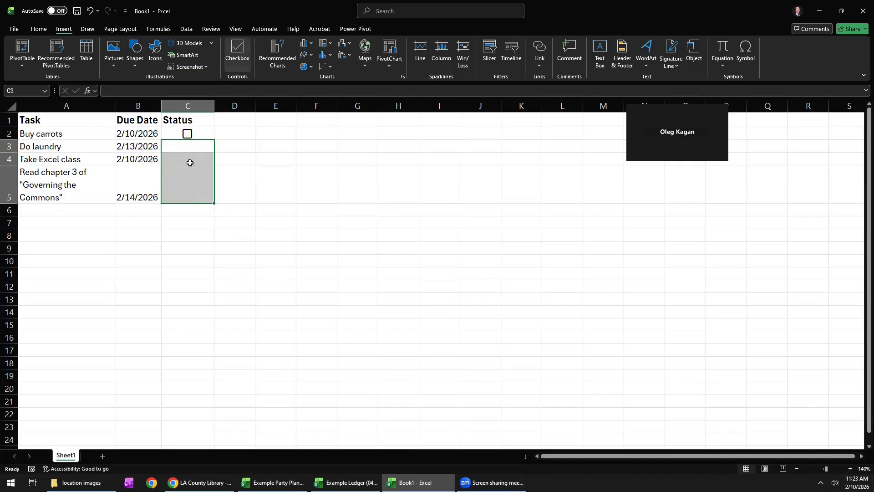
{"action": "left_click", "coordinate": [244, 143]}
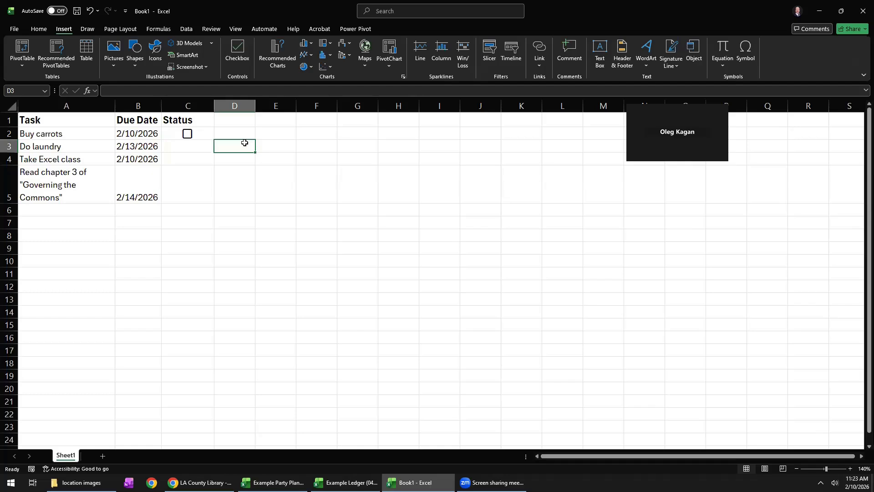
Insert checkboxes in the whole range C3 to C5 at once.
{"action": "left_click", "coordinate": [180, 146]}
{"action": "left_click_drag", "start_coordinate": [181, 146], "coordinate": [191, 185]}
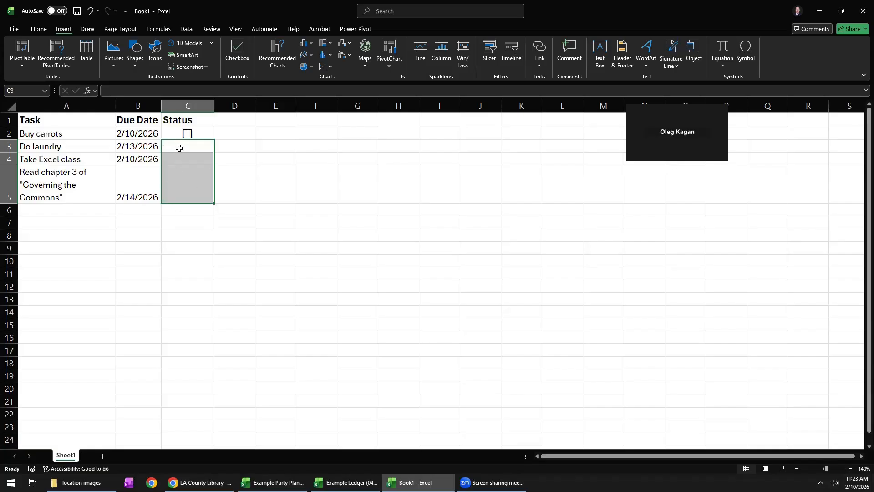
{"action": "left_click", "coordinate": [237, 53]}
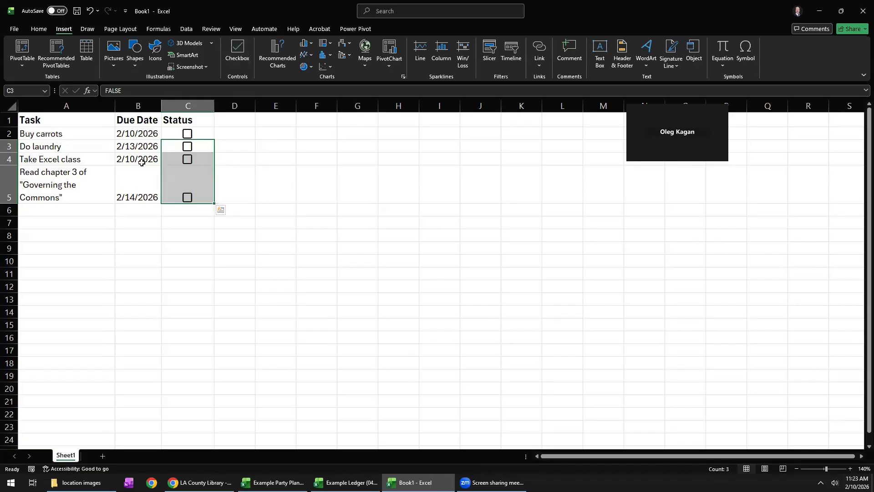
Insert a blank row above the laundry task in row 3.
{"action": "left_click", "coordinate": [64, 158]}
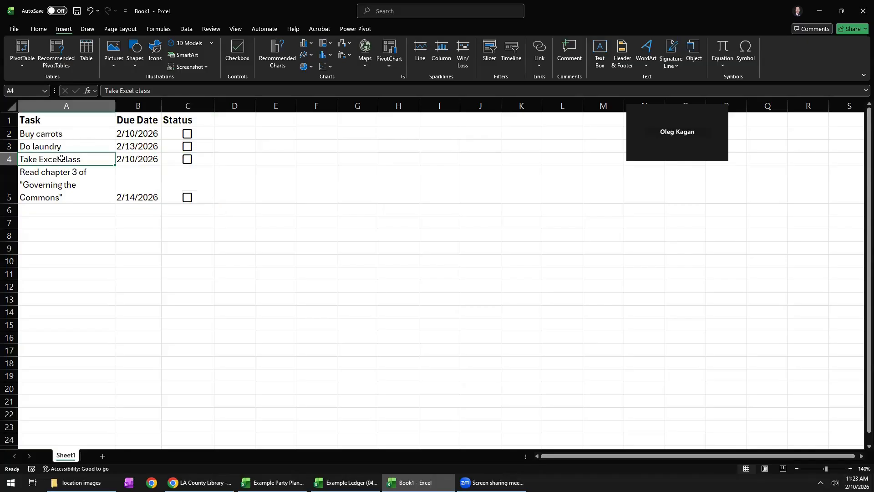
{"action": "left_click", "coordinate": [41, 146]}
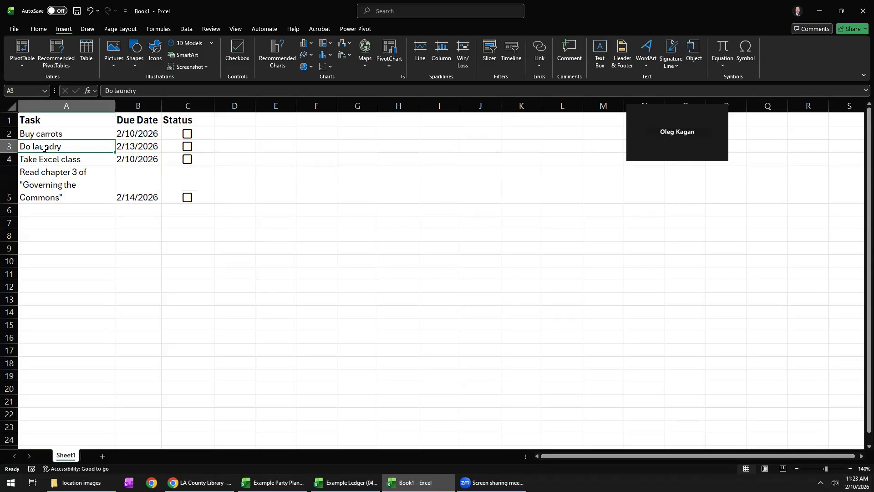
{"action": "left_click", "coordinate": [44, 161]}
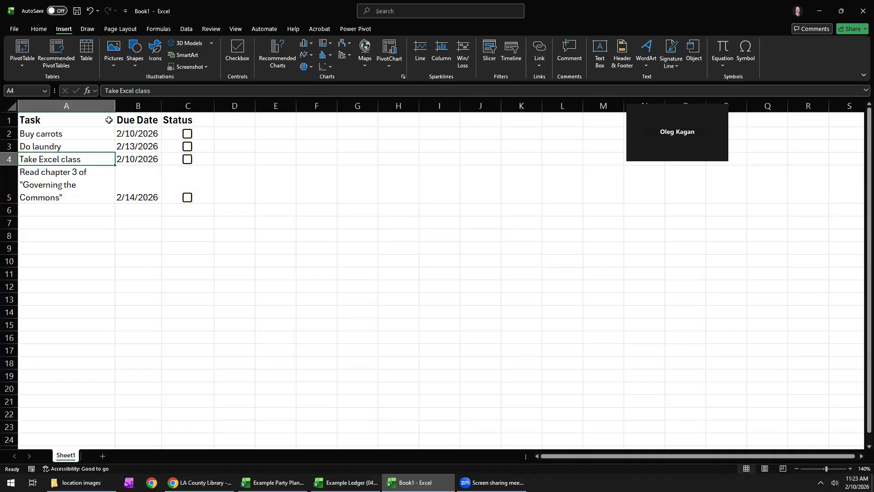
{"action": "right_click", "coordinate": [12, 150]}
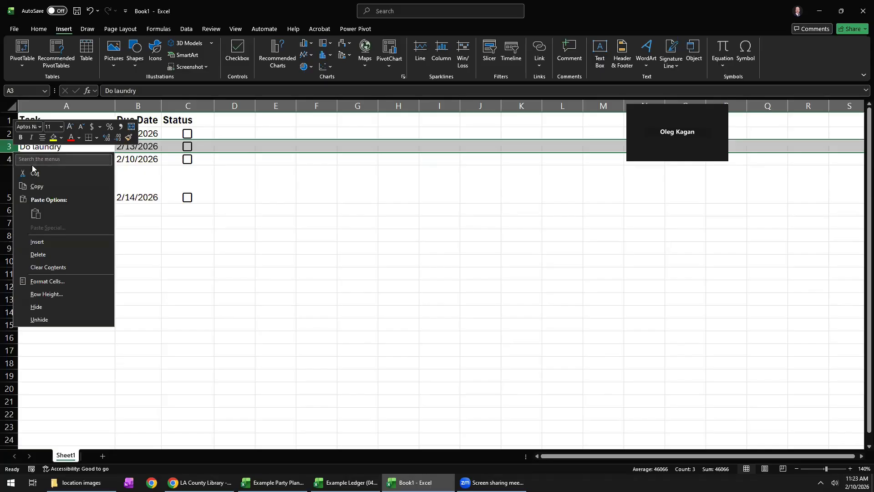
{"action": "left_click", "coordinate": [50, 242]}
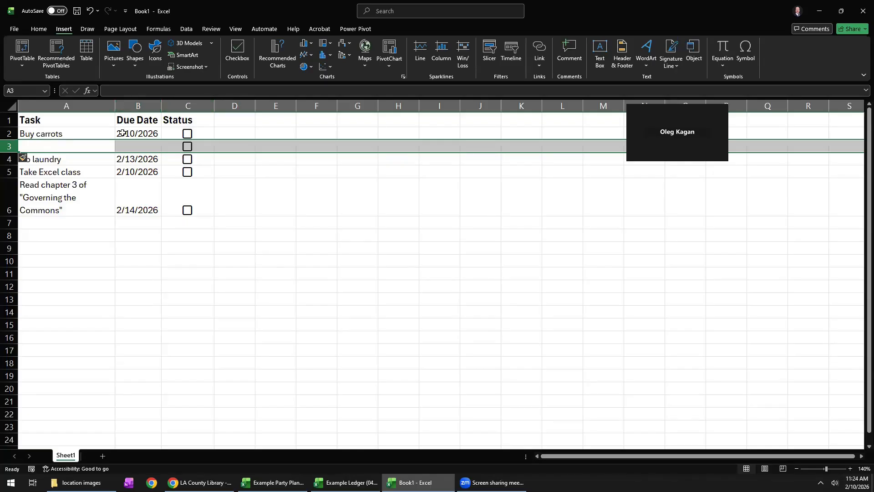
Enter the task "Research cats" in cell A3.
{"action": "left_click", "coordinate": [51, 147]}
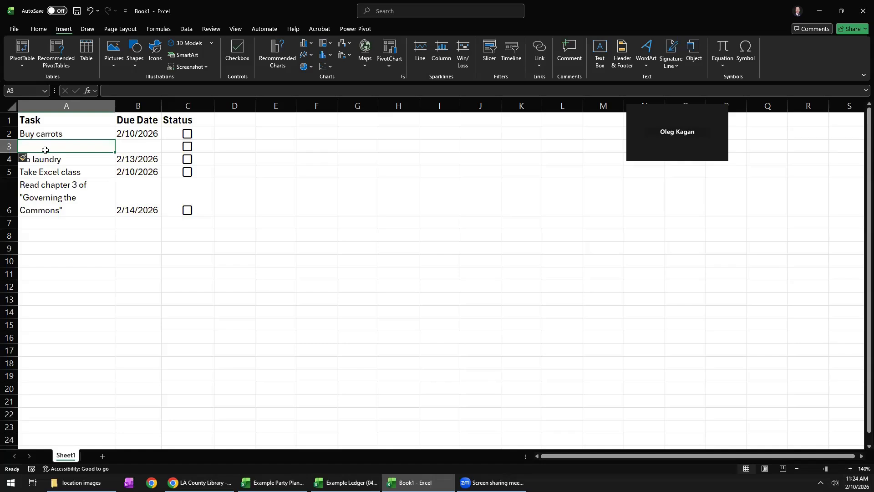
{"action": "type", "text": "Res"}
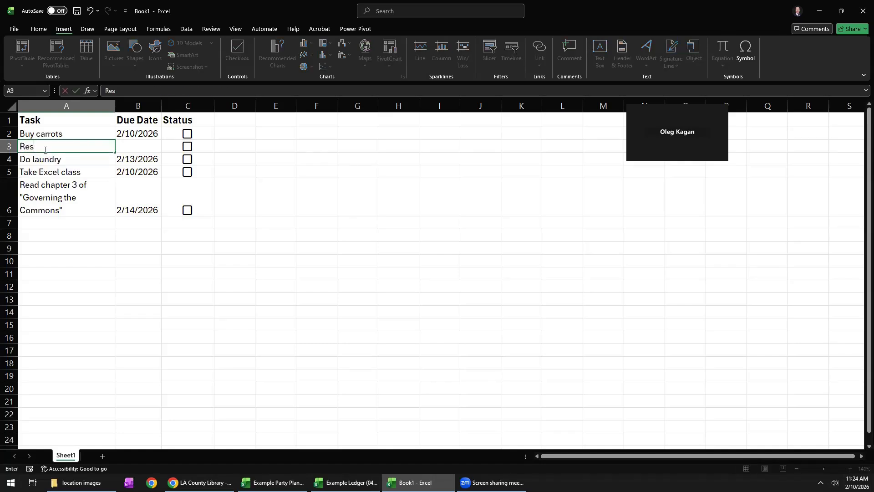
{"action": "type", "text": "earch cats"}
Check the system calendar and enter 2/24 as the due date for the Research cats task in B3.
{"action": "left_click", "coordinate": [144, 148]}
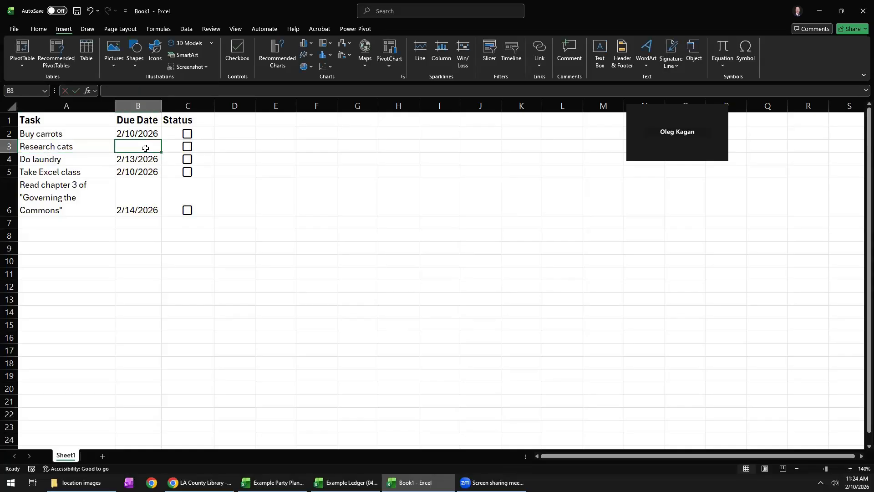
{"action": "left_click", "coordinate": [856, 483]}
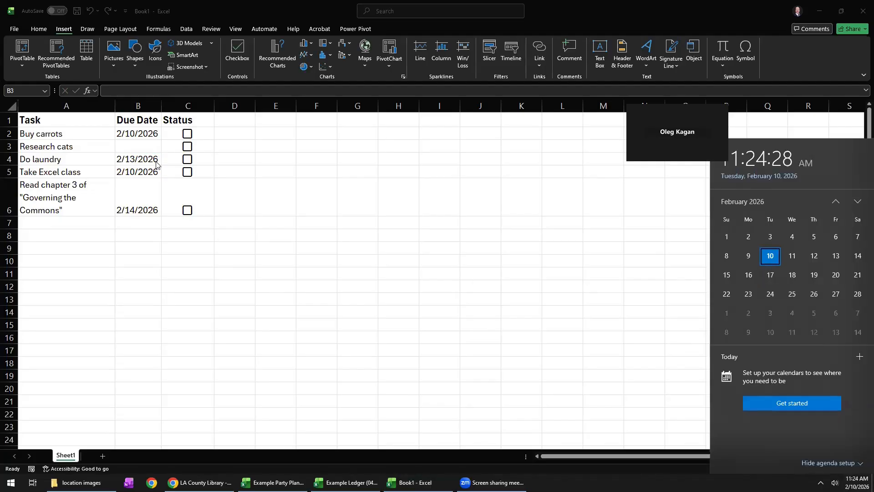
{"action": "left_click", "coordinate": [139, 148]}
{"action": "type", "text": "2/24"}
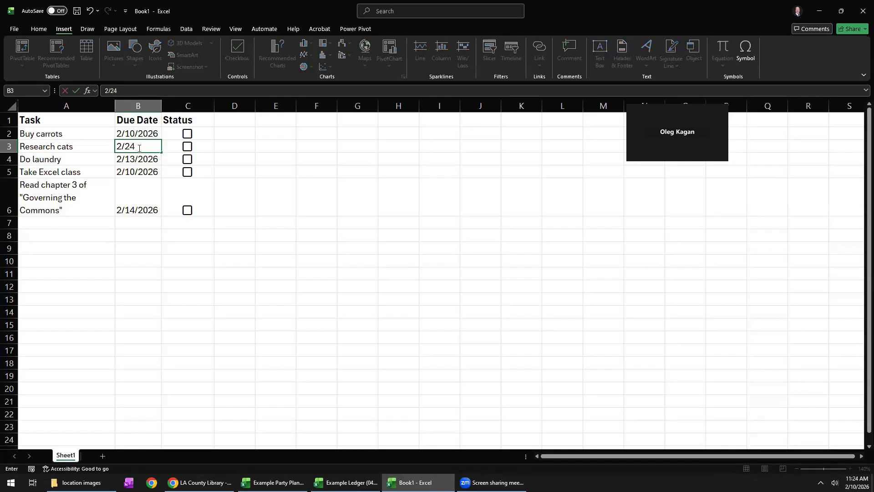
{"action": "key", "text": "Return"}
Re-enter the Research cats due date in B3 in written form as February 24.
{"action": "left_click", "coordinate": [139, 148]}
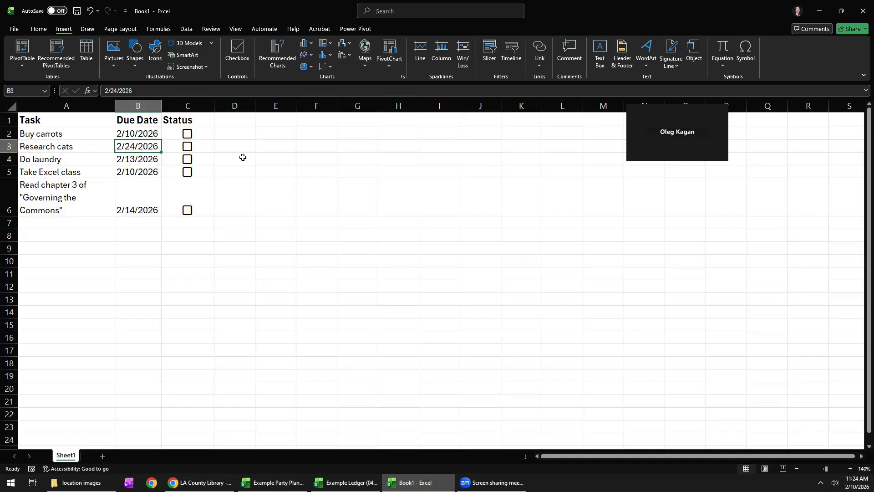
{"action": "type", "text": "February"}
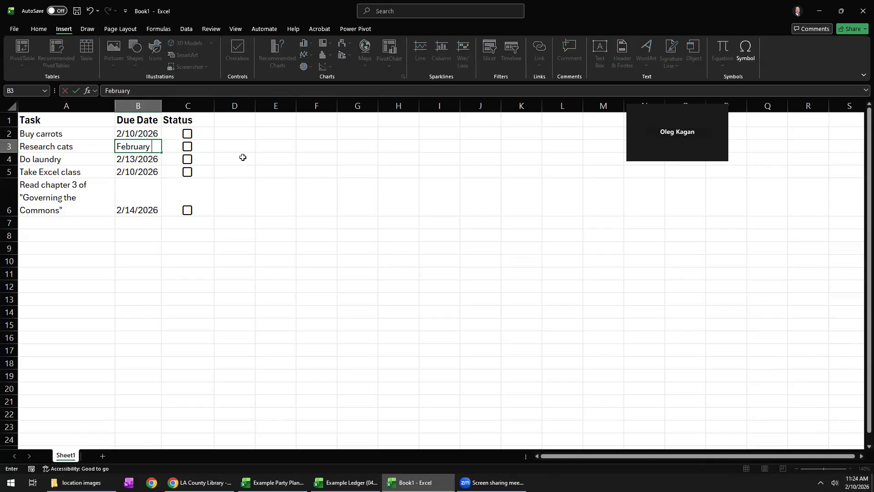
{"action": "type", "text": " 245"}
{"action": "key", "text": "BackSpace"}
{"action": "key", "text": "Return"}
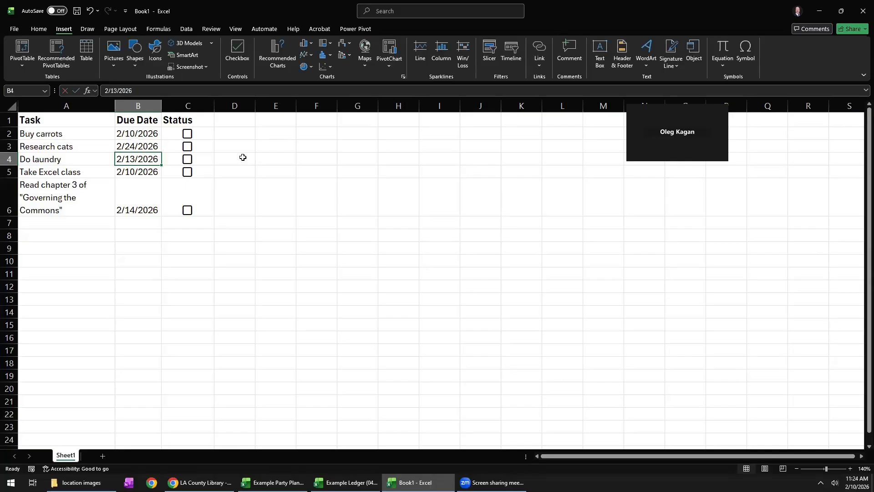
{"action": "left_click", "coordinate": [129, 145]}
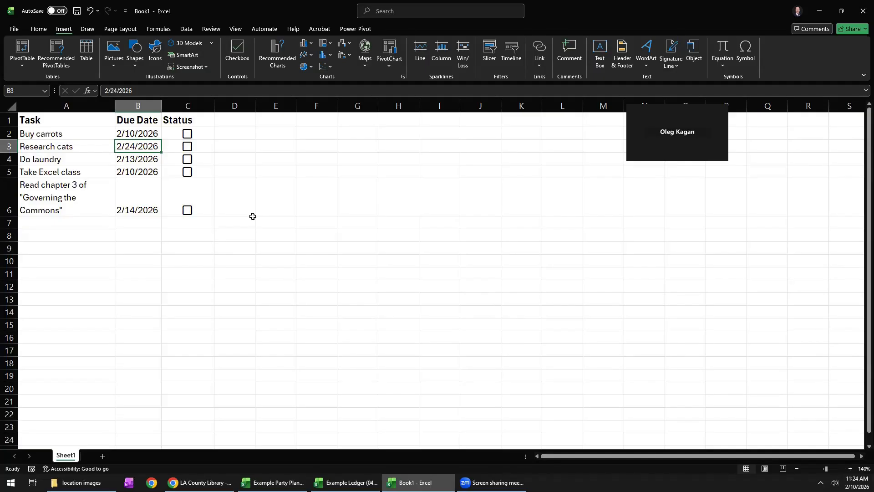
{"action": "left_click", "coordinate": [175, 223]}
{"action": "left_click", "coordinate": [82, 222]}
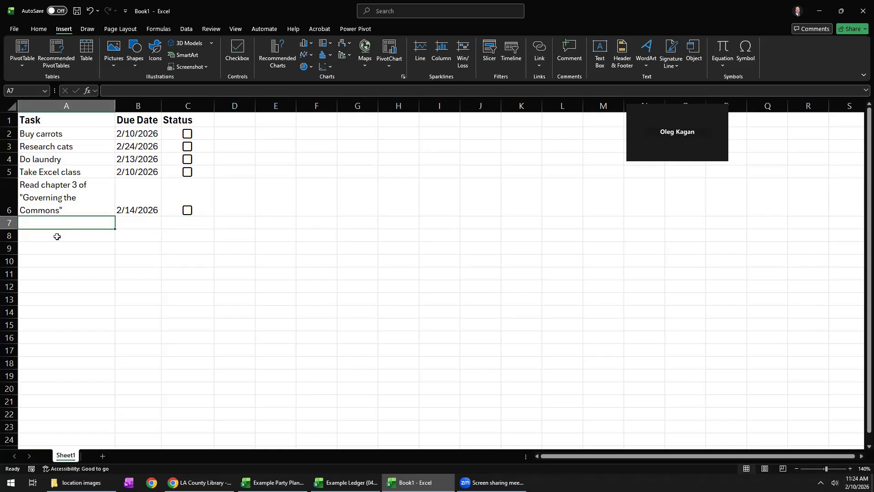
{"action": "left_click", "coordinate": [134, 241]}
{"action": "left_click", "coordinate": [80, 250]}
{"action": "left_click", "coordinate": [126, 248]}
{"action": "left_click", "coordinate": [80, 264]}
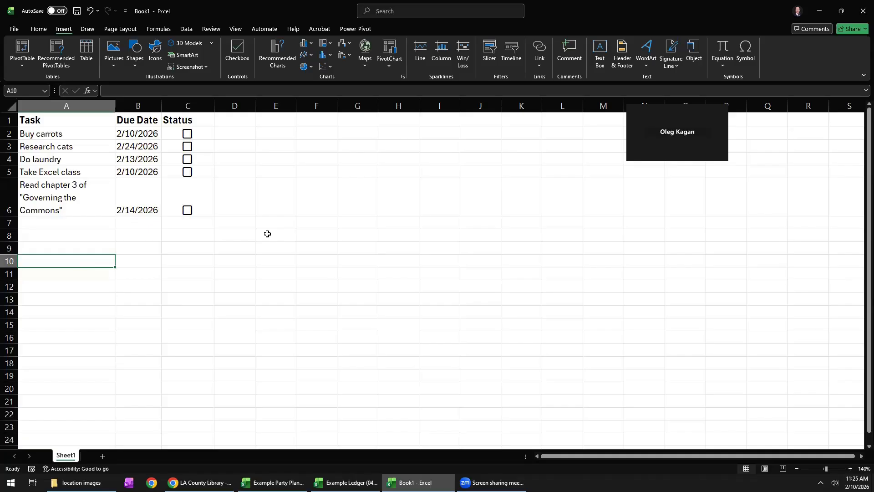
Enter 1, 2, 3 and 4 in cells F7 to F10 and autofill the series down to F14.
{"action": "left_click", "coordinate": [308, 226]}
{"action": "type", "text": "1"}
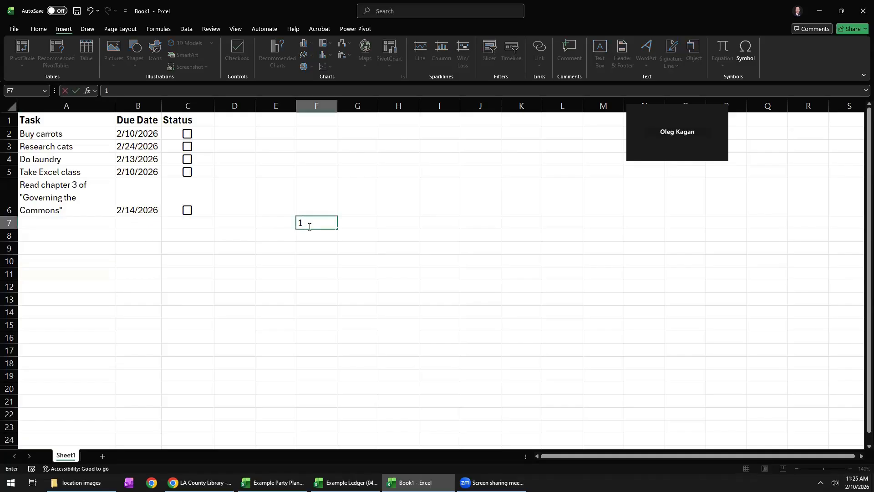
{"action": "key", "text": "Return"}
{"action": "type", "text": "2"}
{"action": "key", "text": "Return"}
{"action": "type", "text": "3"}
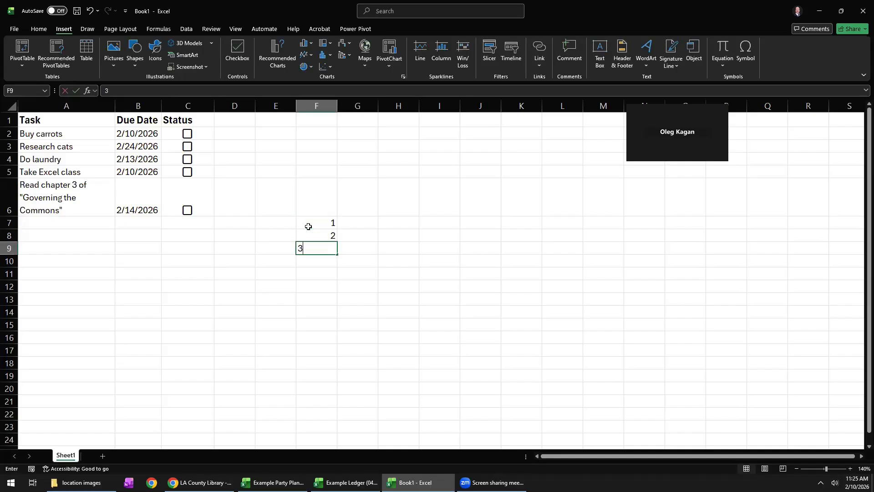
{"action": "key", "text": "Return"}
{"action": "type", "text": "4"}
{"action": "key", "text": "Return"}
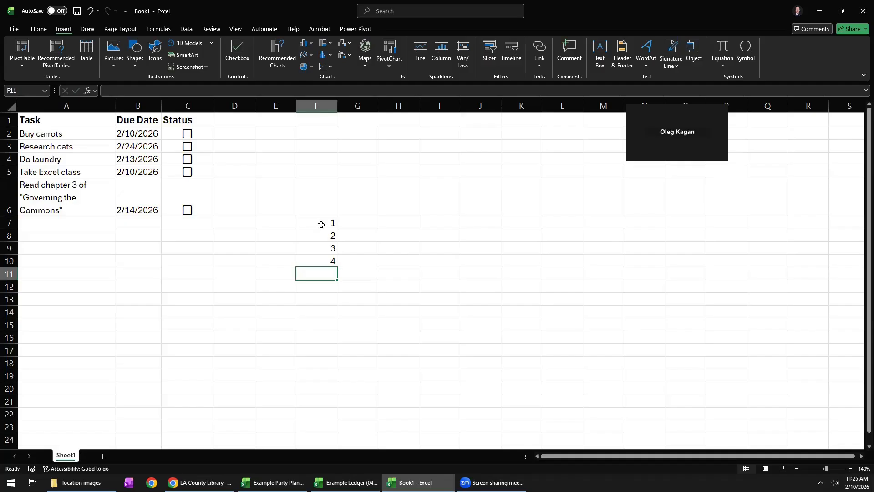
{"action": "left_click_drag", "start_coordinate": [320, 224], "coordinate": [321, 256]}
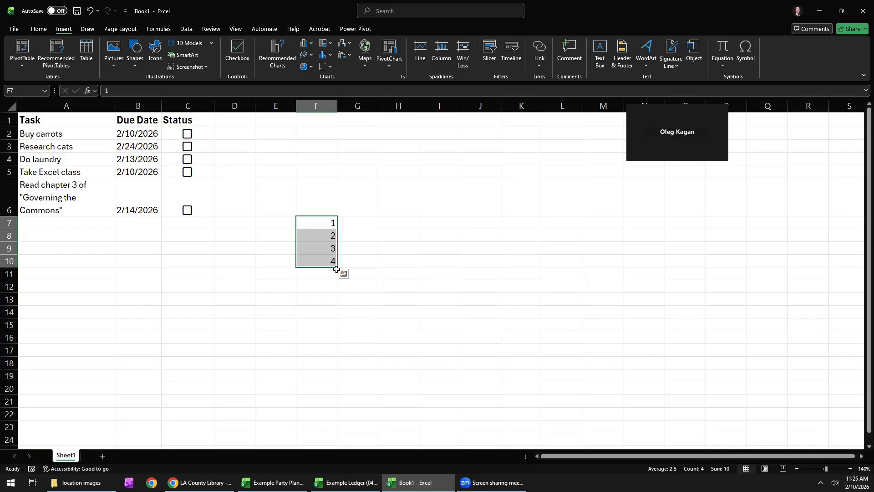
{"action": "left_click_drag", "start_coordinate": [337, 268], "coordinate": [334, 318]}
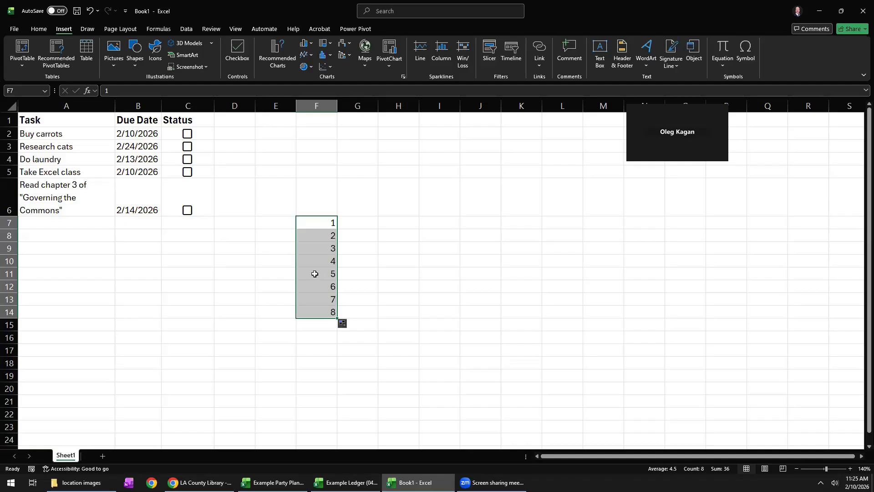
Examine the contents of the autofilled number series cell by cell from F7 to F14.
{"action": "left_click", "coordinate": [324, 226]}
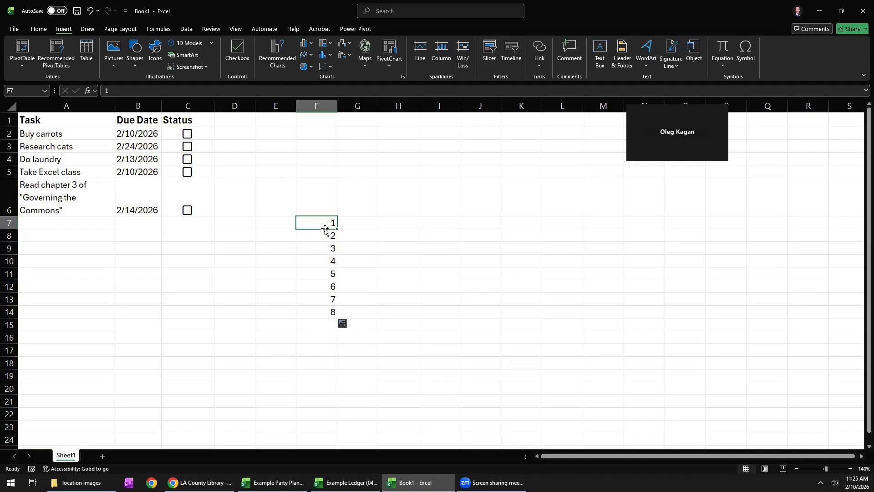
{"action": "left_click", "coordinate": [321, 237]}
{"action": "left_click", "coordinate": [320, 248]}
{"action": "left_click", "coordinate": [320, 258]}
{"action": "left_click", "coordinate": [321, 274]}
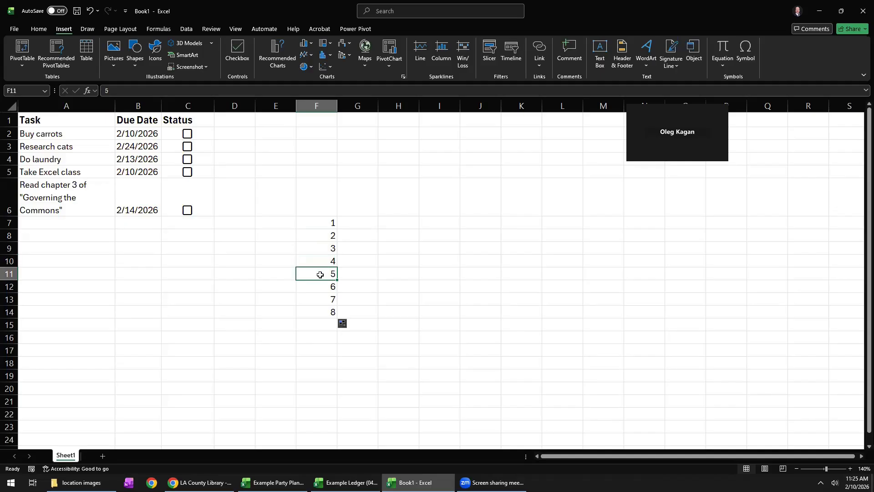
{"action": "left_click", "coordinate": [322, 288]}
{"action": "left_click", "coordinate": [322, 277]}
{"action": "left_click", "coordinate": [322, 288]}
{"action": "left_click", "coordinate": [322, 301]}
{"action": "left_click", "coordinate": [322, 311]}
Enter 2, 4 and 6 in cells G7 to G9 and autofill the series down to G14.
{"action": "left_click", "coordinate": [369, 222]}
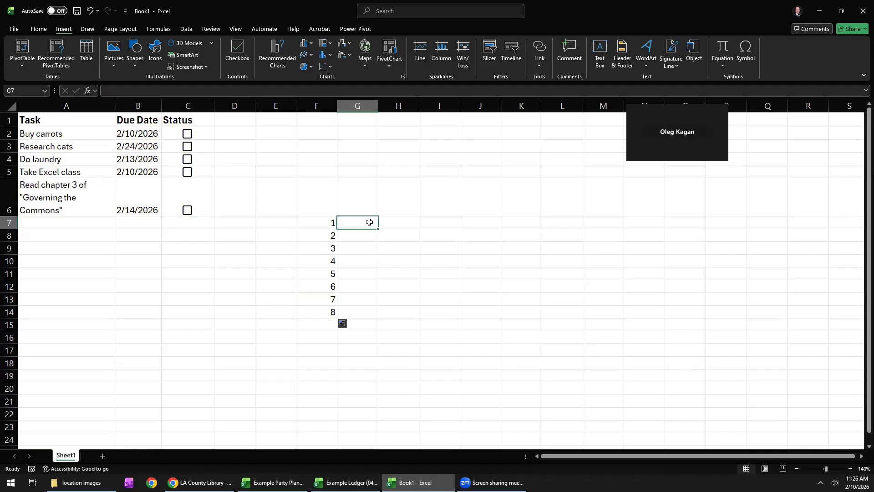
{"action": "type", "text": "2"}
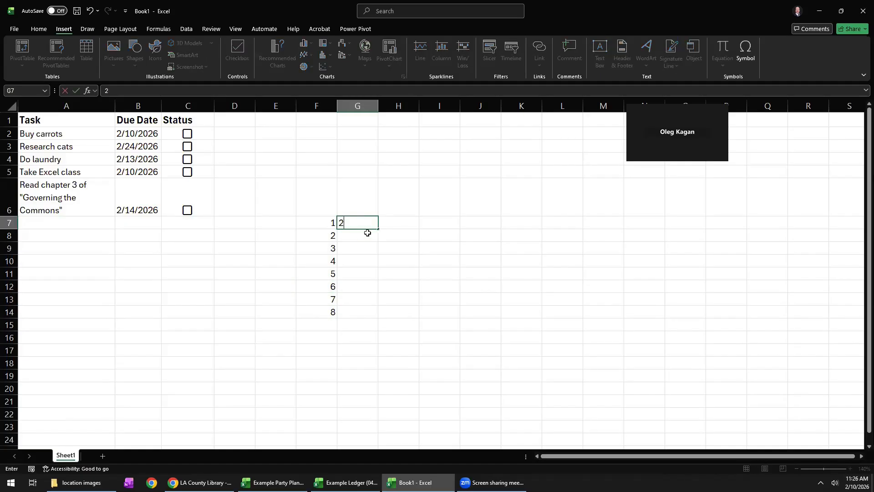
{"action": "left_click", "coordinate": [369, 232]}
{"action": "type", "text": "4"}
{"action": "left_click", "coordinate": [365, 248]}
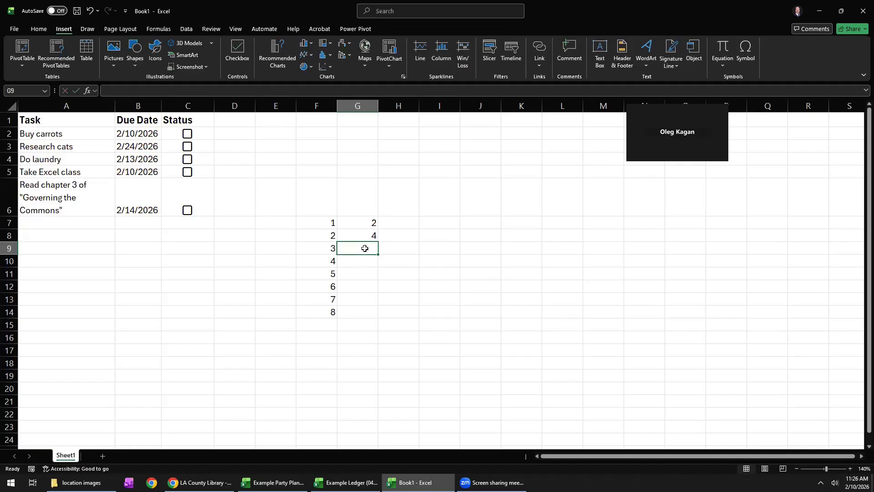
{"action": "type", "text": "4"}
{"action": "key", "text": "BackSpace"}
{"action": "type", "text": "5"}
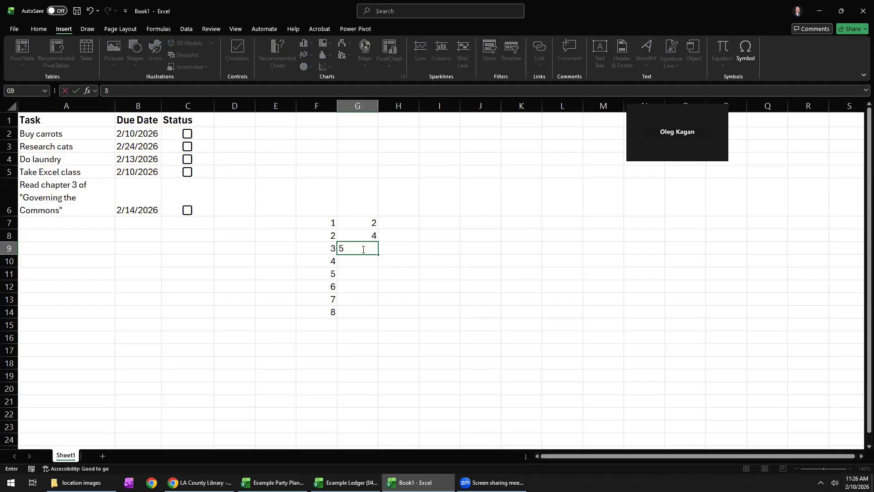
{"action": "key", "text": "BackSpace"}
{"action": "type", "text": "6"}
{"action": "left_click", "coordinate": [363, 261]}
{"action": "left_click_drag", "start_coordinate": [364, 225], "coordinate": [376, 315]}
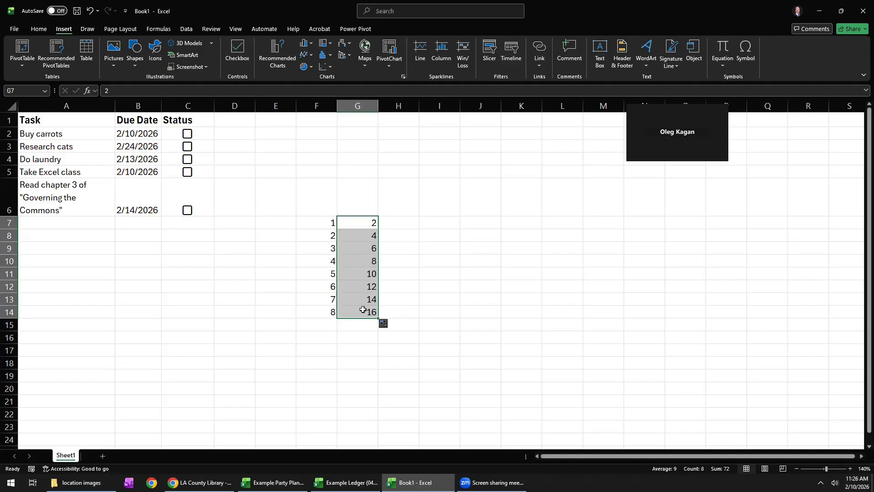
Enter the dates 2/10/2026 and 2/24/2026 in H7 and H8 and autofill the two-week series down to H11.
{"action": "left_click", "coordinate": [393, 221]}
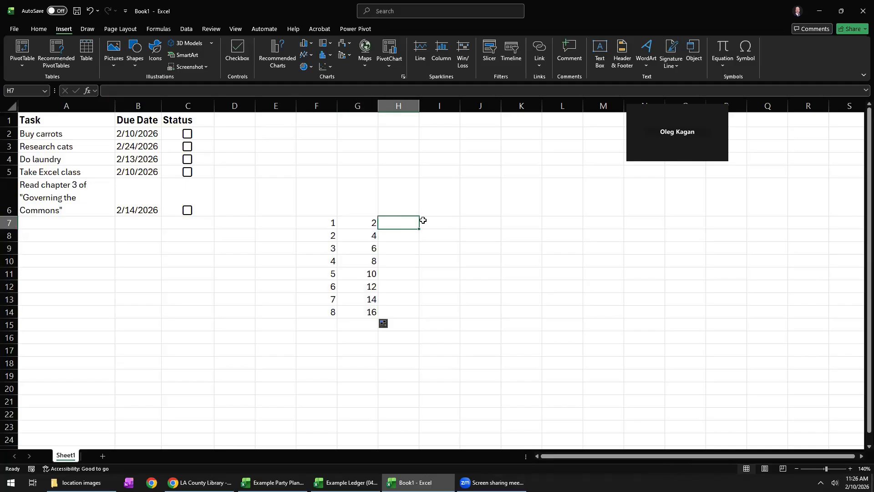
{"action": "type", "text": "2/10/2026"}
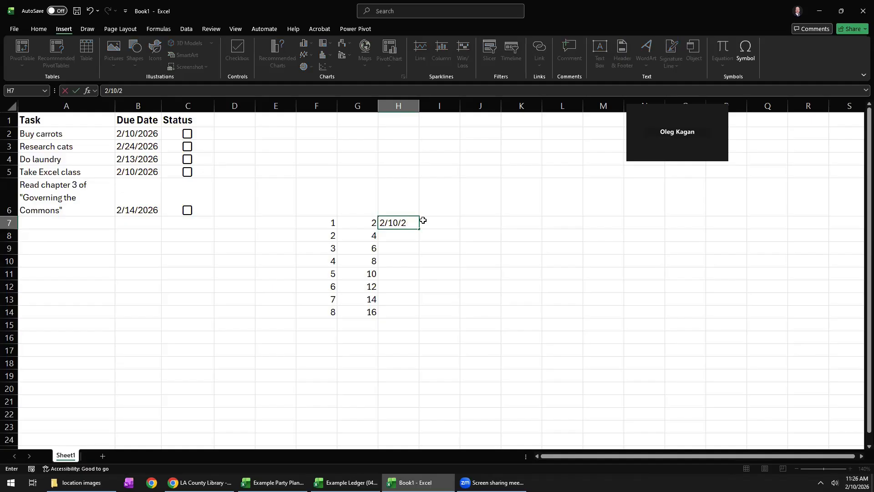
{"action": "key", "text": "Return"}
{"action": "type", "text": "2/24/2026"}
{"action": "key", "text": "Return"}
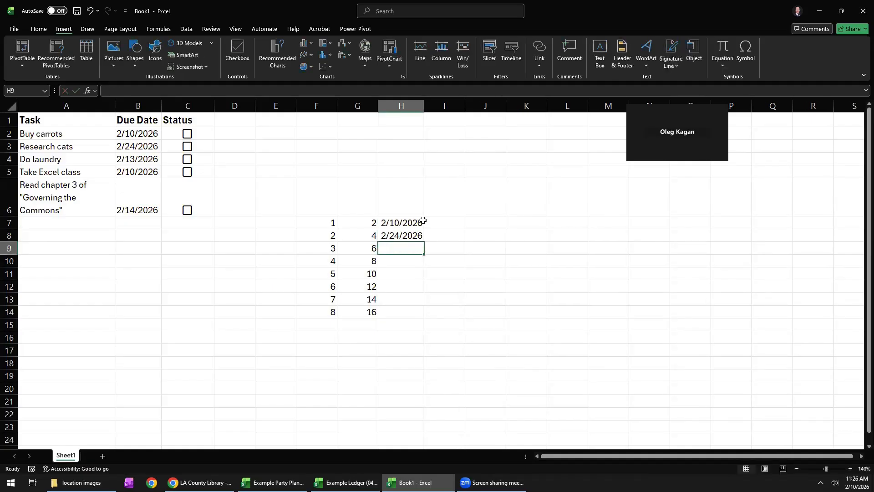
{"action": "left_click_drag", "start_coordinate": [410, 222], "coordinate": [423, 279]}
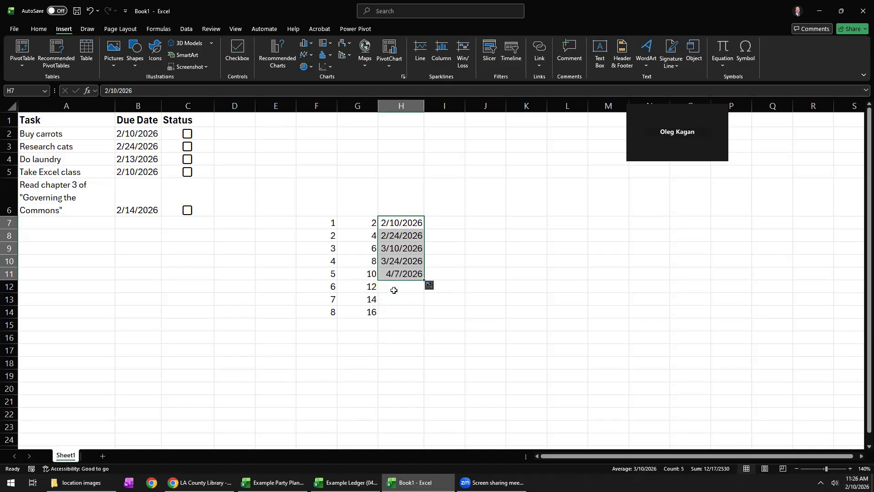
Clear the practice series from the range F7 to H14.
{"action": "left_click_drag", "start_coordinate": [324, 222], "coordinate": [404, 311]}
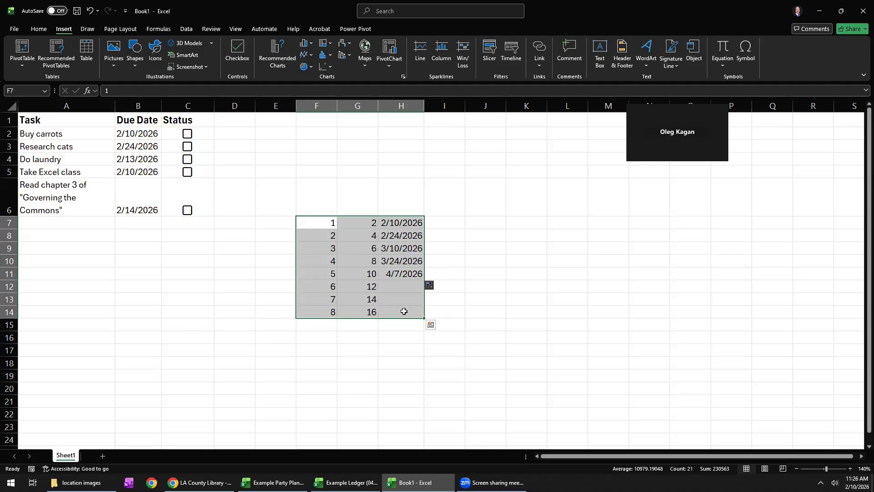
{"action": "key", "text": "Delete"}
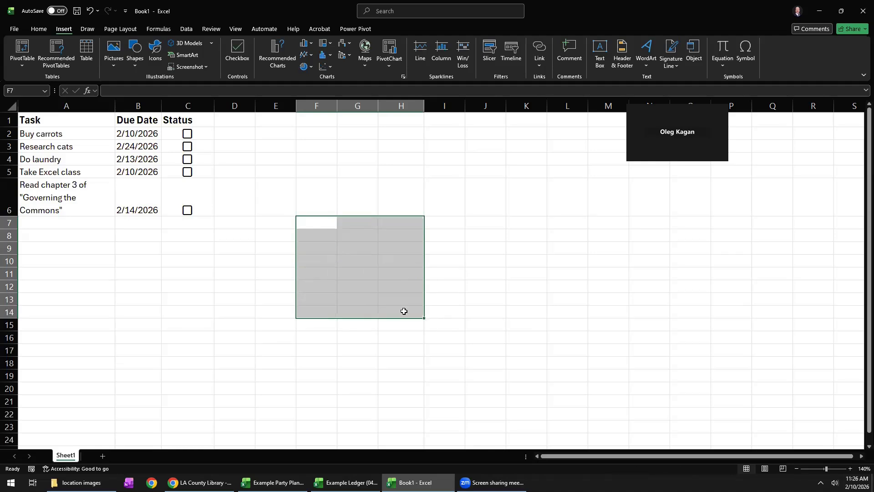
Autofill the Status checkboxes from C5 down to C20.
{"action": "left_click", "coordinate": [201, 146]}
{"action": "left_click_drag", "start_coordinate": [202, 189], "coordinate": [204, 194]}
{"action": "double_click", "coordinate": [205, 171]}
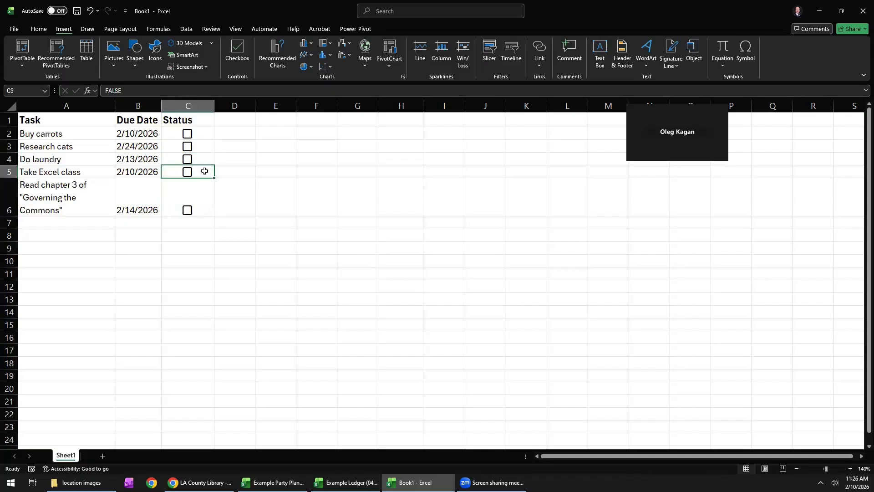
{"action": "left_click", "coordinate": [228, 202]}
{"action": "left_click_drag", "start_coordinate": [195, 173], "coordinate": [195, 388]}
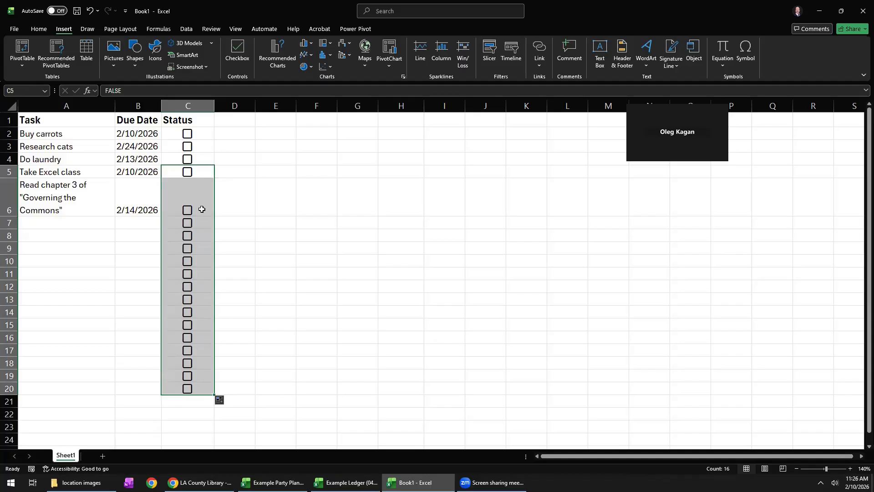
Delete the extra checkboxes from cells C7 to C20.
{"action": "left_click", "coordinate": [197, 226]}
{"action": "left_click_drag", "start_coordinate": [197, 258], "coordinate": [203, 385]}
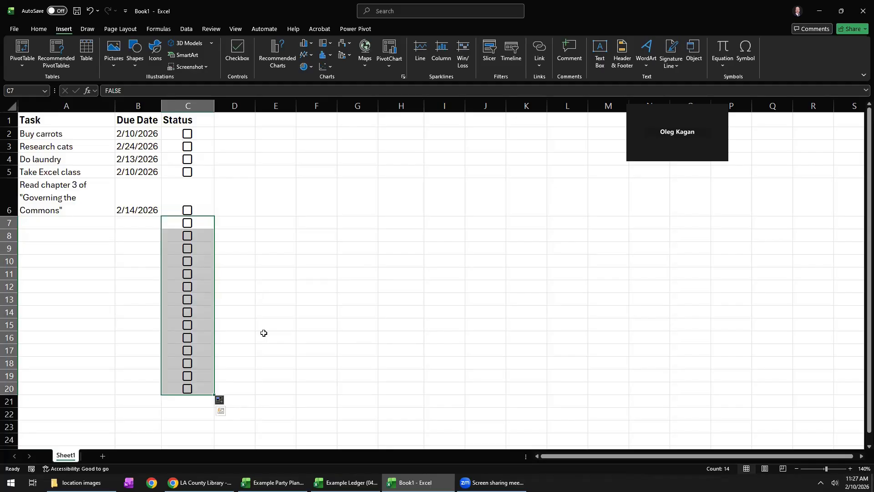
{"action": "key", "text": "Delete"}
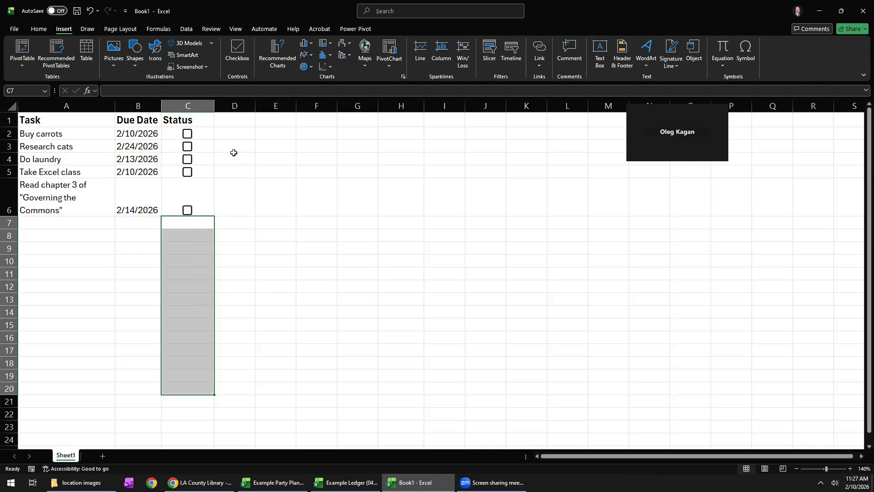
Format the due dates in B2 to B6 as Long Date and widen column B to fit them.
{"action": "left_click_drag", "start_coordinate": [153, 134], "coordinate": [147, 206]}
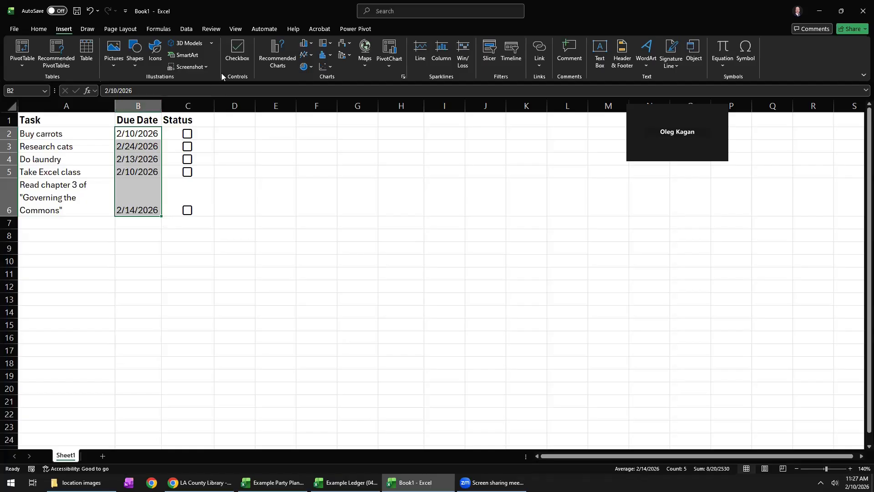
{"action": "left_click", "coordinate": [38, 29]}
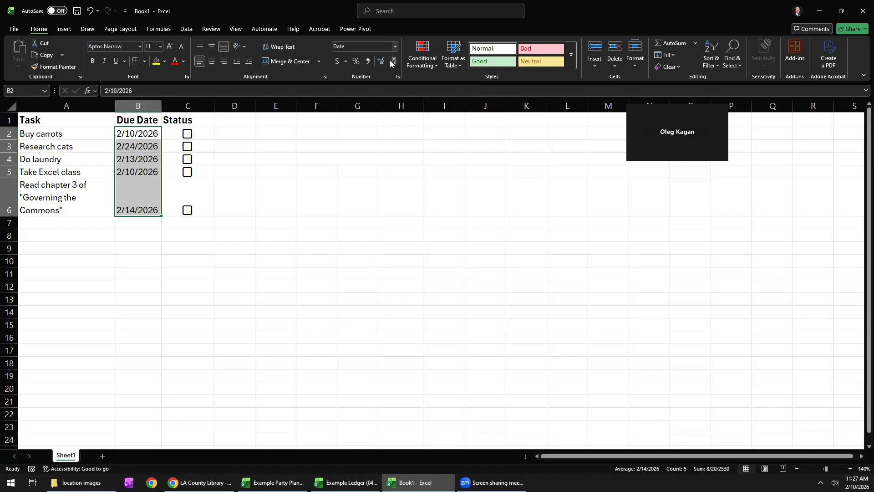
{"action": "left_click", "coordinate": [395, 46]}
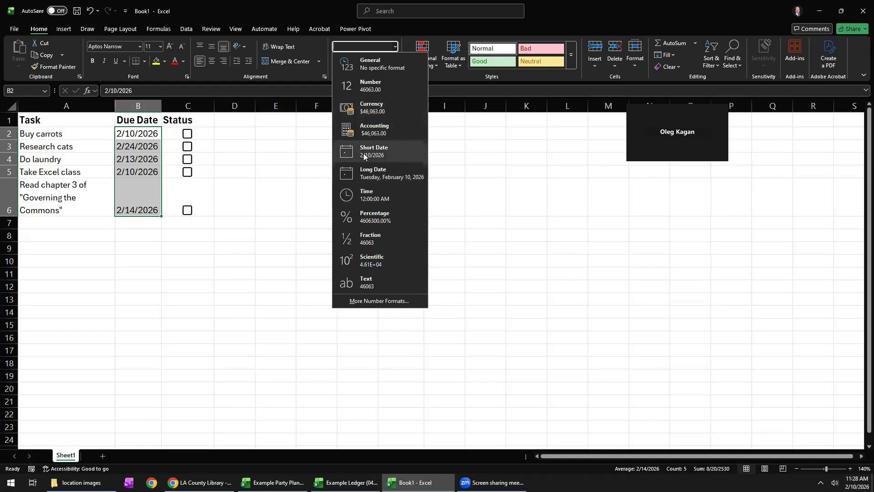
{"action": "left_click", "coordinate": [384, 175]}
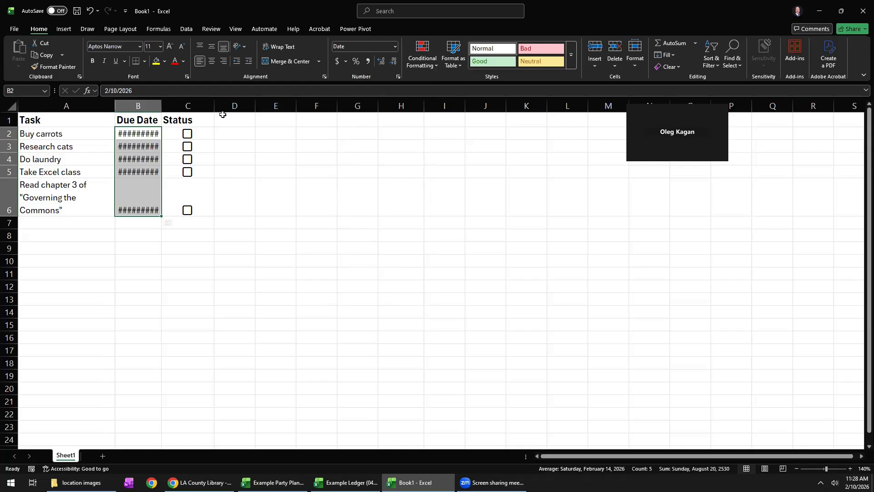
{"action": "left_click_drag", "start_coordinate": [162, 107], "coordinate": [241, 107]}
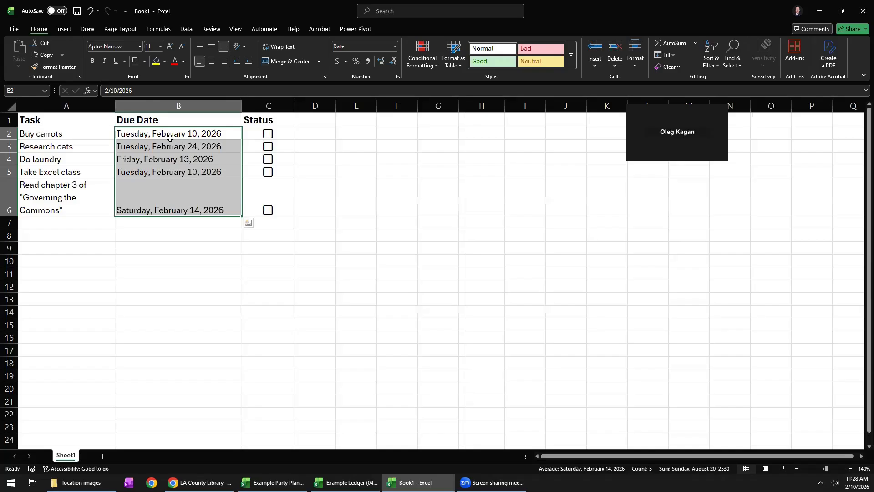
{"action": "left_click", "coordinate": [171, 136]}
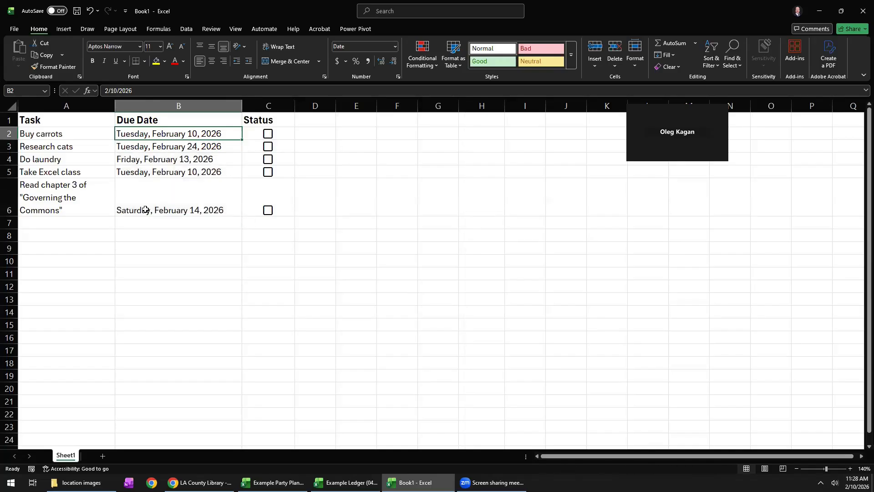
Format the due dates in B2 to B6 with the 2012-03-14 date type and narrow column B around them.
{"action": "left_click_drag", "start_coordinate": [155, 137], "coordinate": [153, 207]}
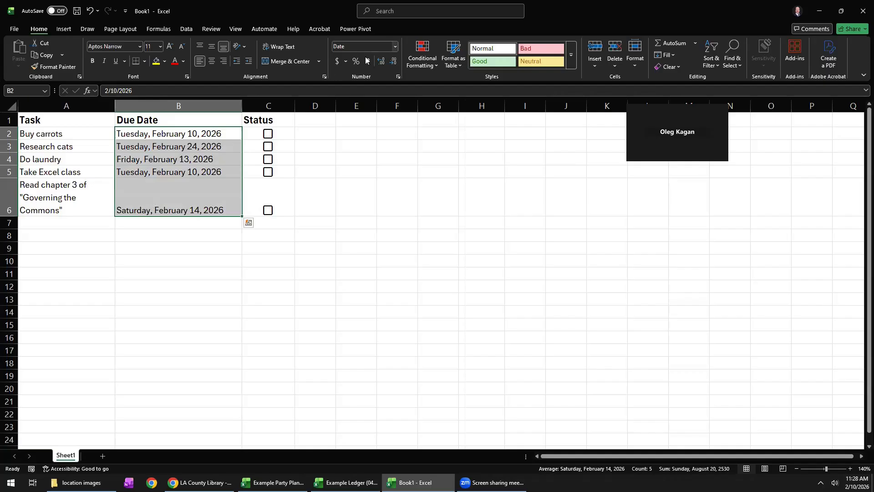
{"action": "left_click", "coordinate": [395, 46]}
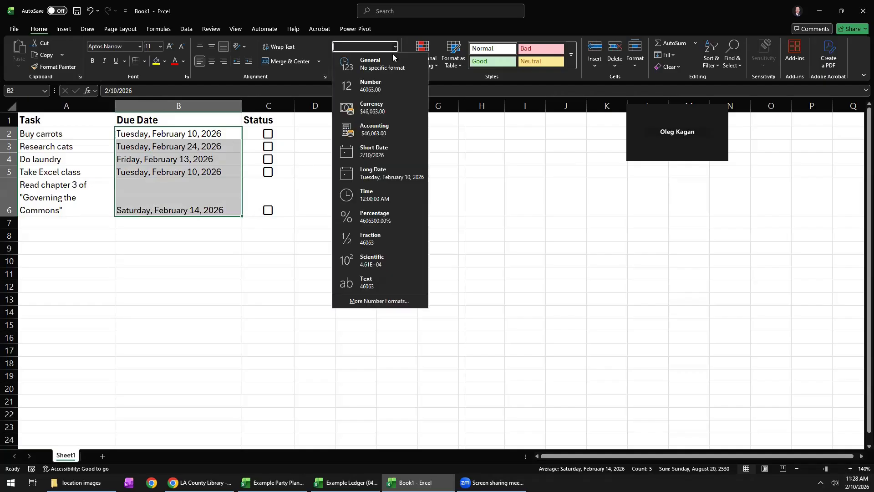
{"action": "left_click", "coordinate": [365, 301]}
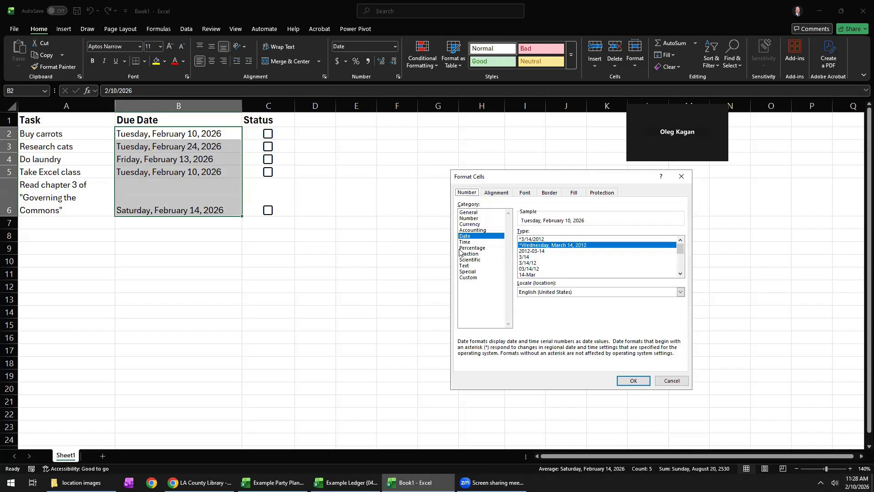
{"action": "left_click", "coordinate": [543, 252]}
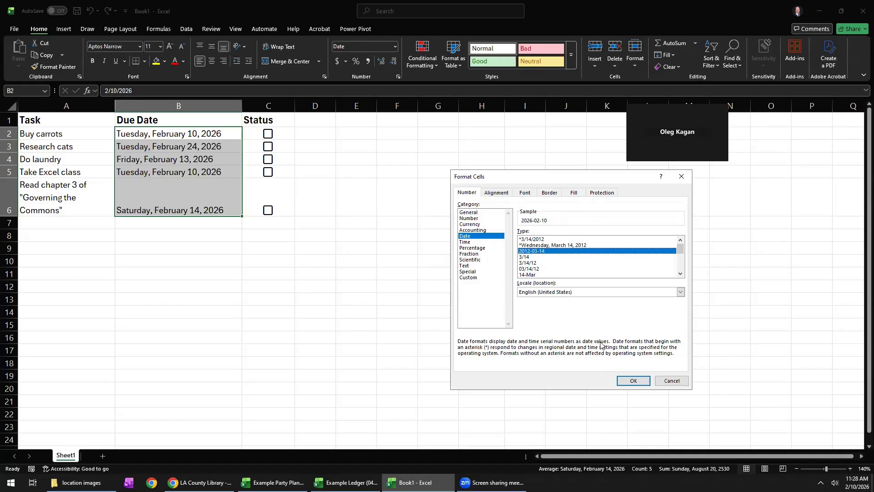
{"action": "left_click", "coordinate": [631, 381]}
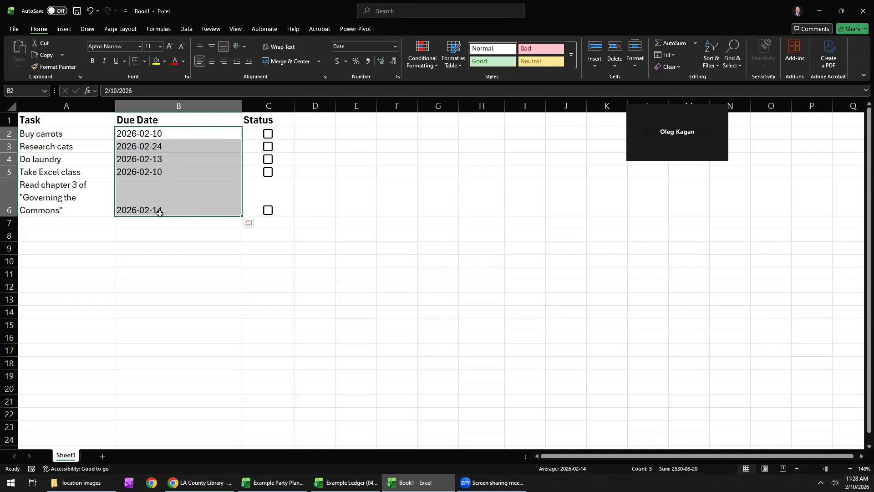
{"action": "left_click_drag", "start_coordinate": [240, 108], "coordinate": [181, 108]}
{"action": "left_click", "coordinate": [248, 172]}
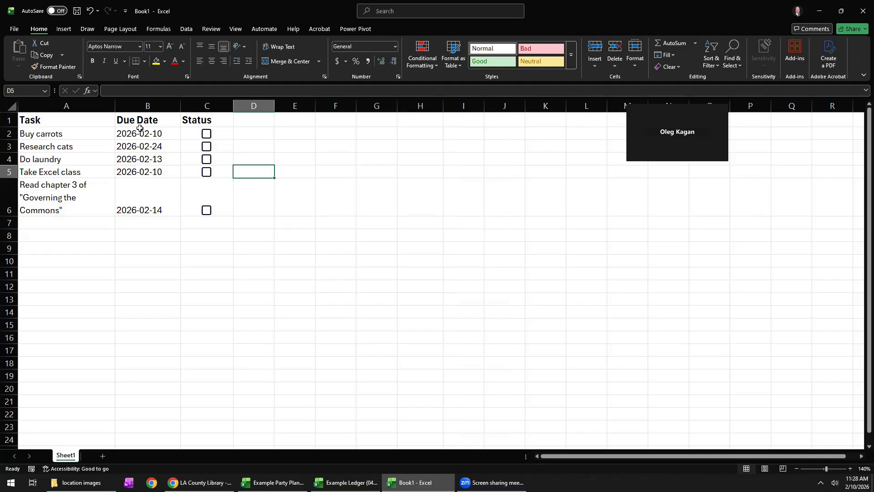
{"action": "left_click_drag", "start_coordinate": [140, 134], "coordinate": [141, 195]}
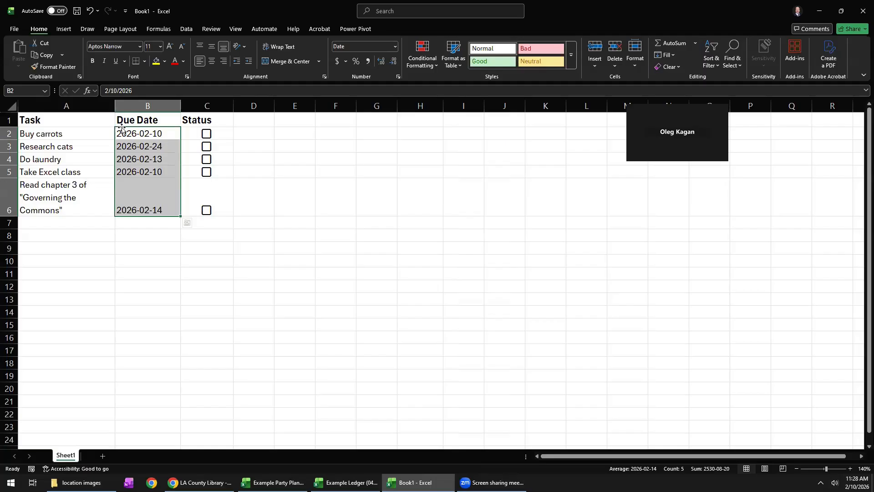
{"action": "left_click", "coordinate": [302, 156]}
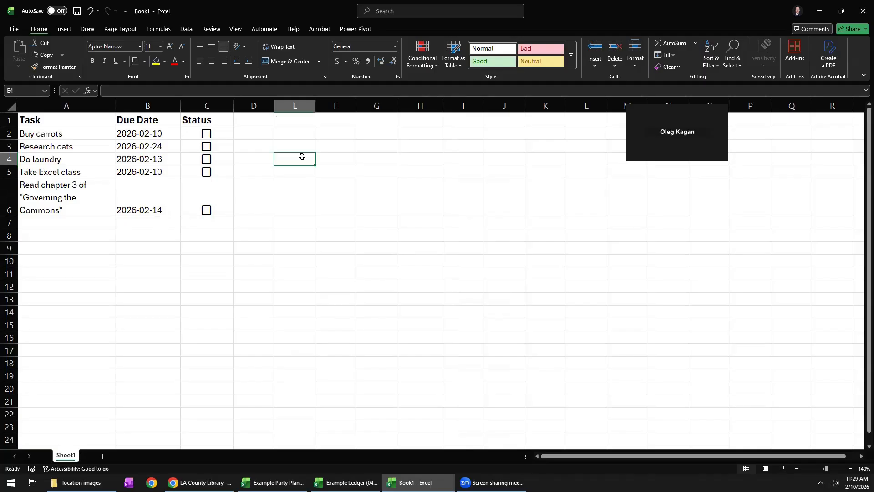
{"action": "left_click", "coordinate": [154, 121]}
{"action": "left_click_drag", "start_coordinate": [155, 143], "coordinate": [152, 203]}
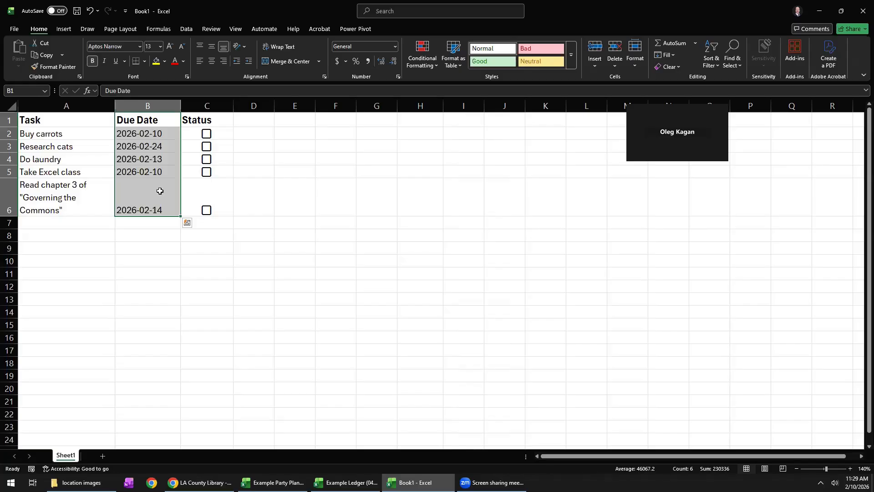
{"action": "left_click", "coordinate": [158, 262]}
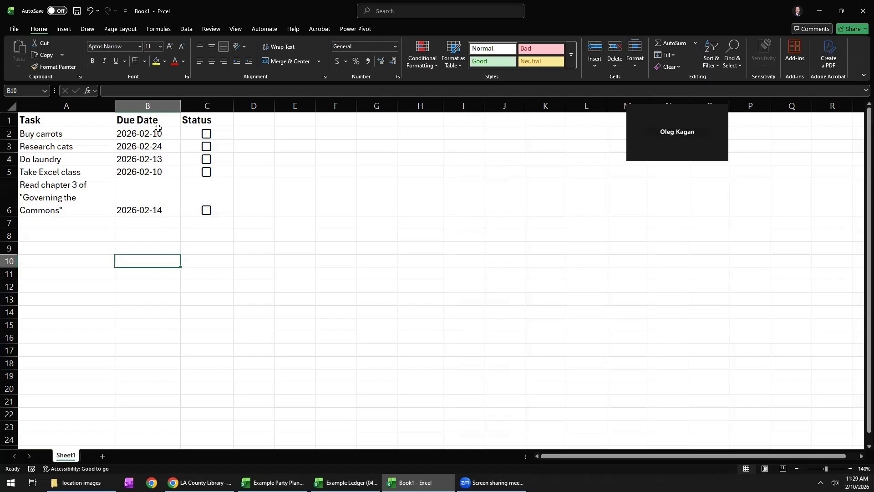
Sort the Due Date column from oldest to newest, expanding the selection to include the adjacent columns.
{"action": "left_click", "coordinate": [154, 105]}
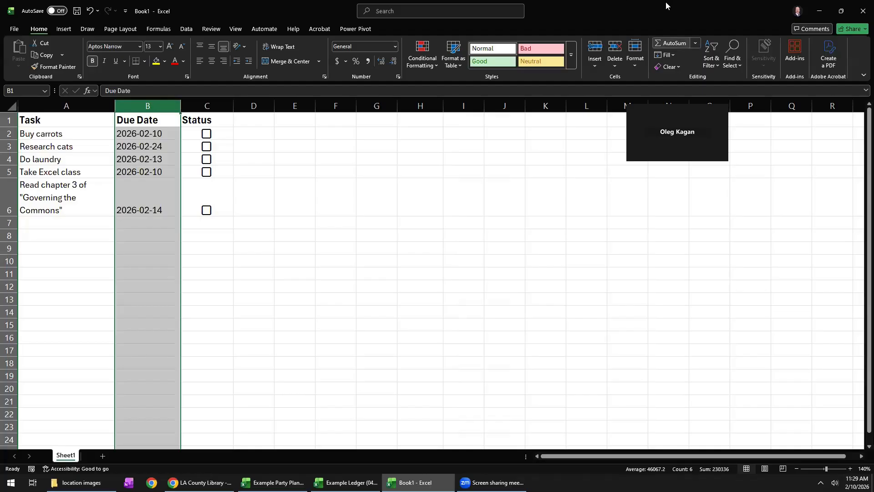
{"action": "left_click", "coordinate": [712, 61]}
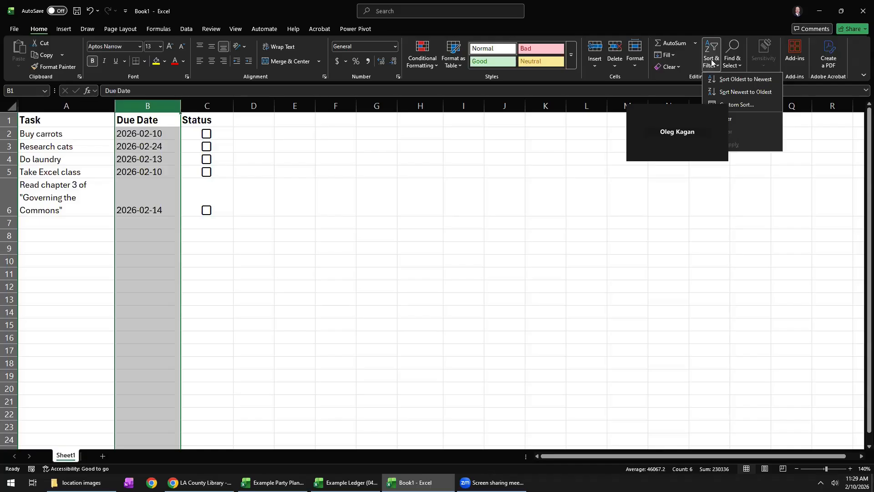
{"action": "left_click", "coordinate": [730, 82]}
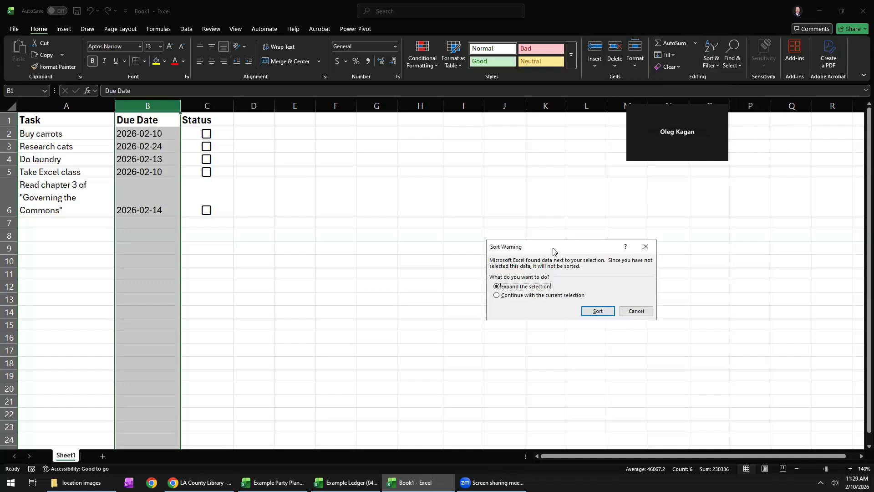
{"action": "left_click_drag", "start_coordinate": [553, 247], "coordinate": [411, 190]}
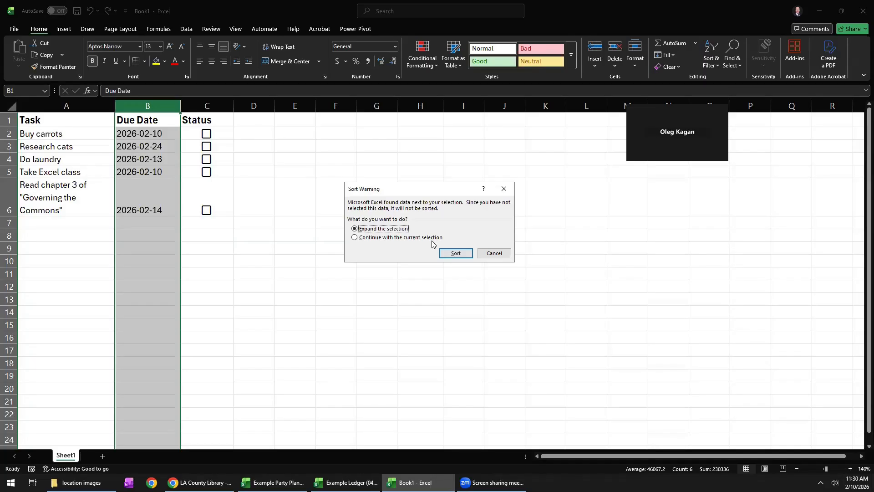
{"action": "left_click", "coordinate": [454, 254]}
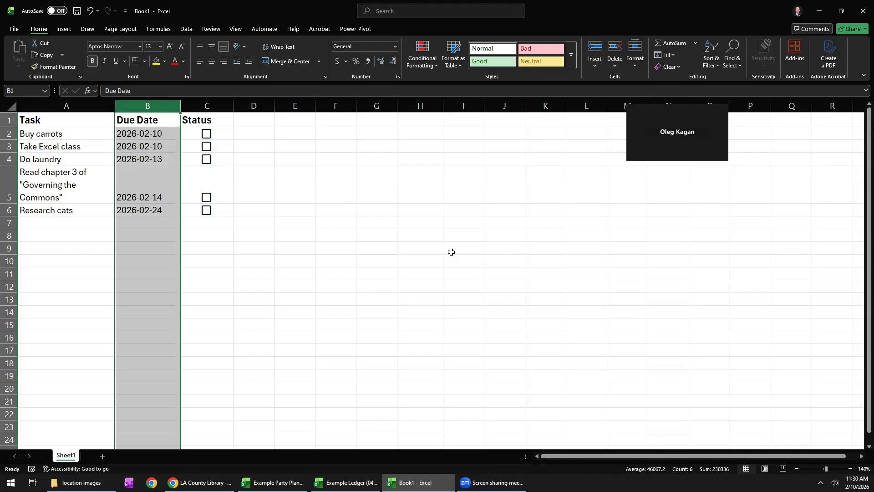
Examine the sorted task list, comparing the tasks with their due dates and checking the header row.
{"action": "left_click", "coordinate": [150, 132]}
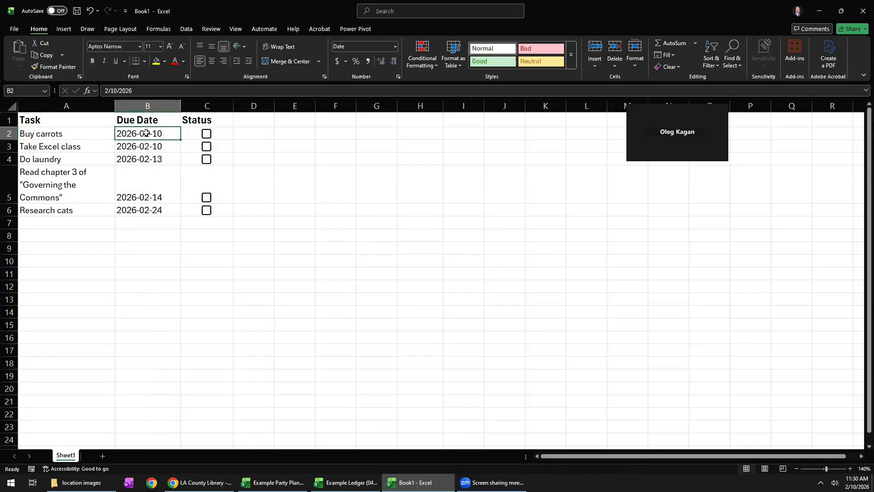
{"action": "left_click", "coordinate": [84, 146]}
{"action": "left_click", "coordinate": [142, 144]}
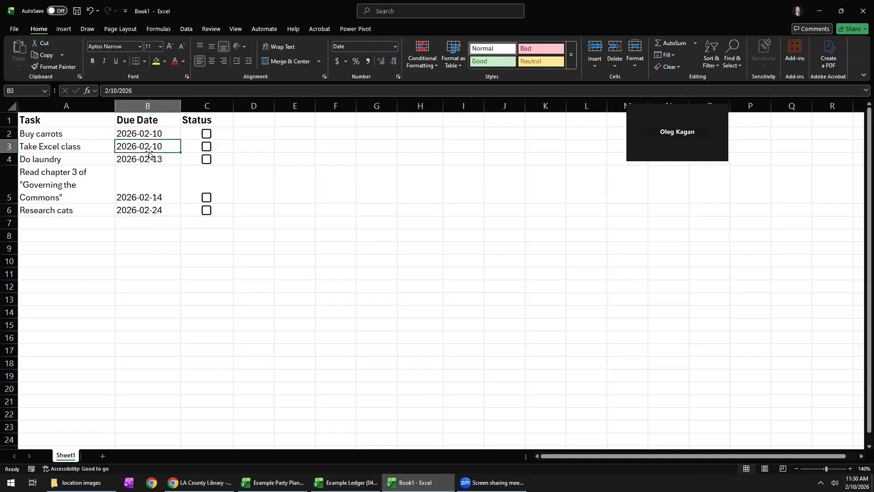
{"action": "left_click", "coordinate": [93, 210]}
{"action": "left_click", "coordinate": [157, 211]}
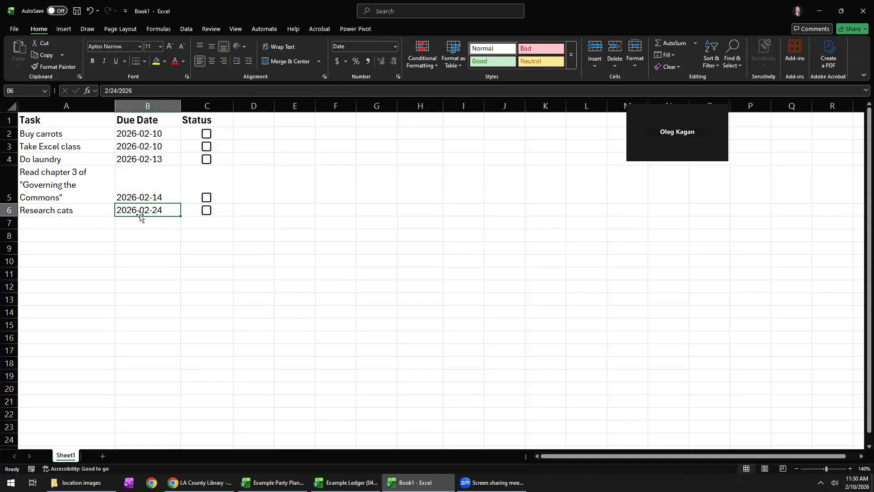
{"action": "left_click_drag", "start_coordinate": [93, 122], "coordinate": [200, 120]}
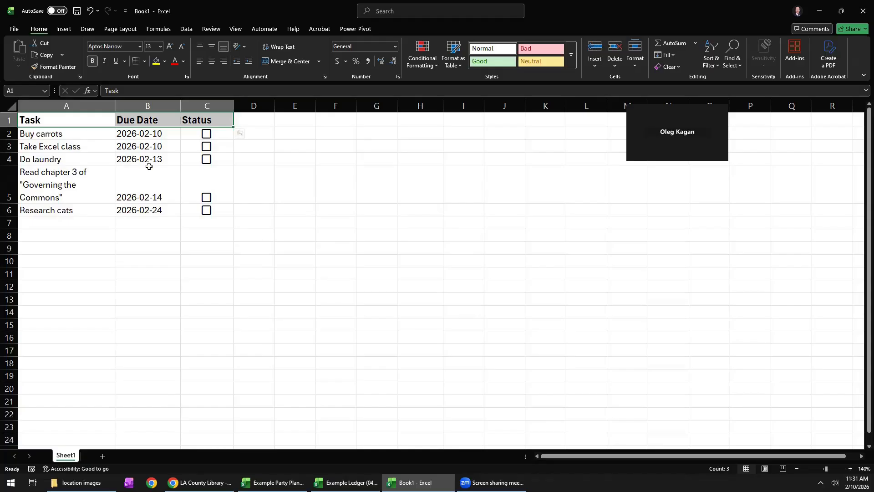
{"action": "left_click", "coordinate": [155, 122]}
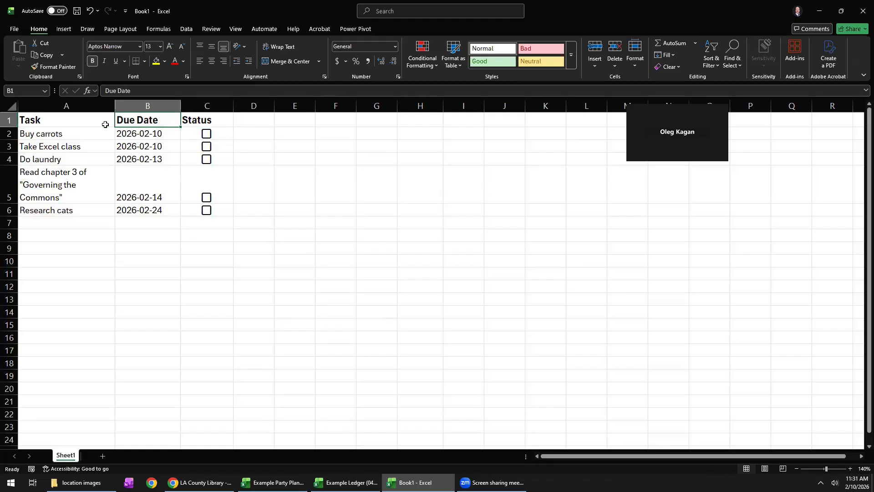
{"action": "left_click_drag", "start_coordinate": [106, 122], "coordinate": [207, 122]}
{"action": "left_click_drag", "start_coordinate": [150, 139], "coordinate": [151, 213]}
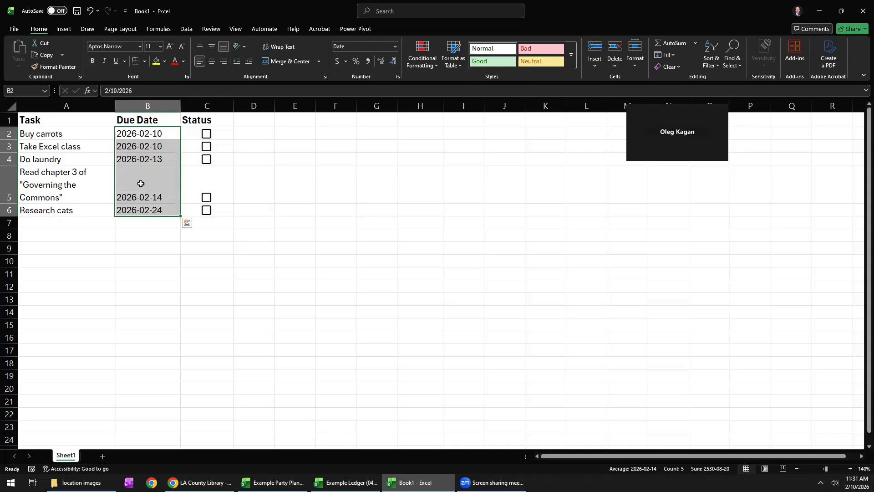
{"action": "mouse_move", "coordinate": [78, 121]}
{"action": "left_mouse_down"}
{"action": "mouse_move", "coordinate": [212, 124]}
{"action": "mouse_move", "coordinate": [70, 120]}
{"action": "left_mouse_up"}
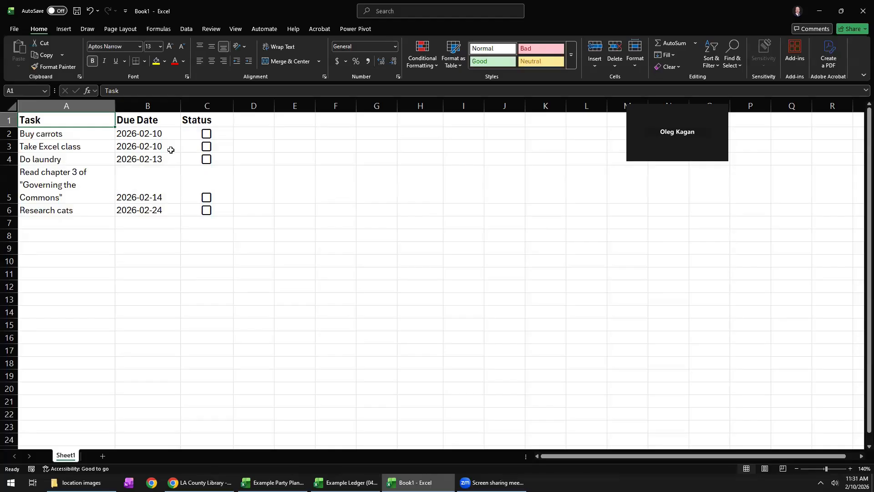
{"action": "left_click_drag", "start_coordinate": [88, 123], "coordinate": [255, 210]}
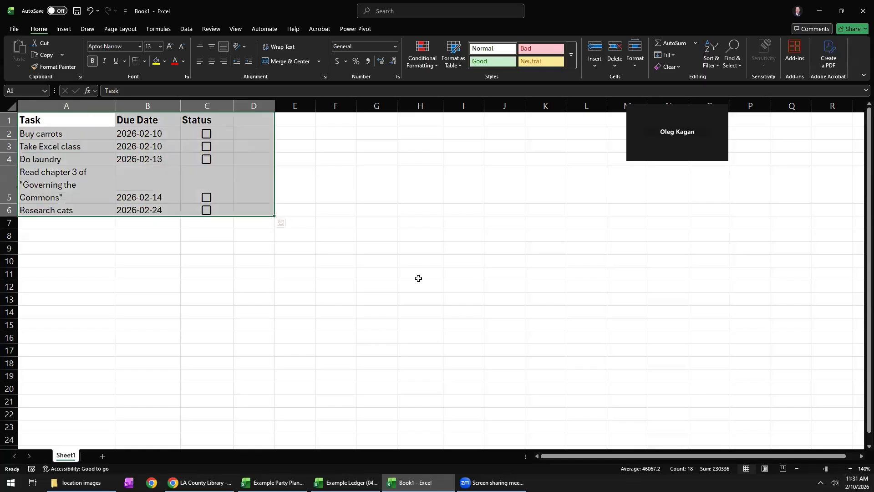
{"action": "left_click", "coordinate": [419, 277]}
{"action": "left_click_drag", "start_coordinate": [505, 337], "coordinate": [272, 188]}
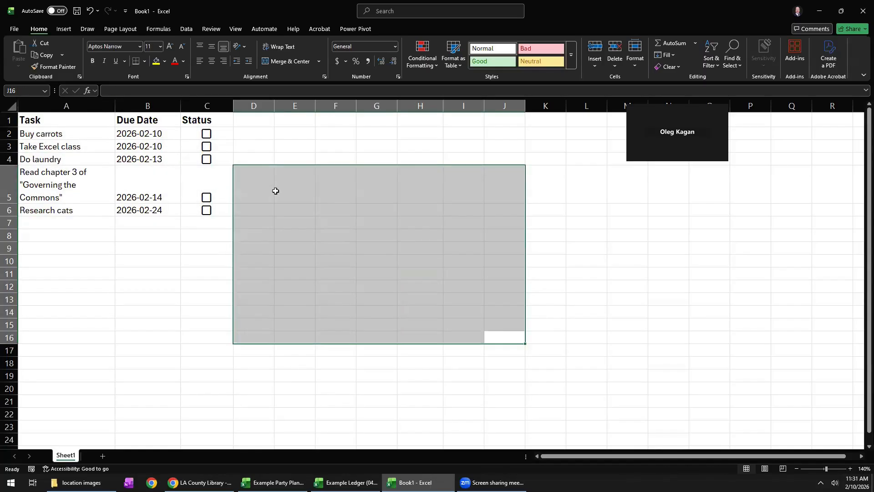
{"action": "left_click", "coordinate": [201, 244]}
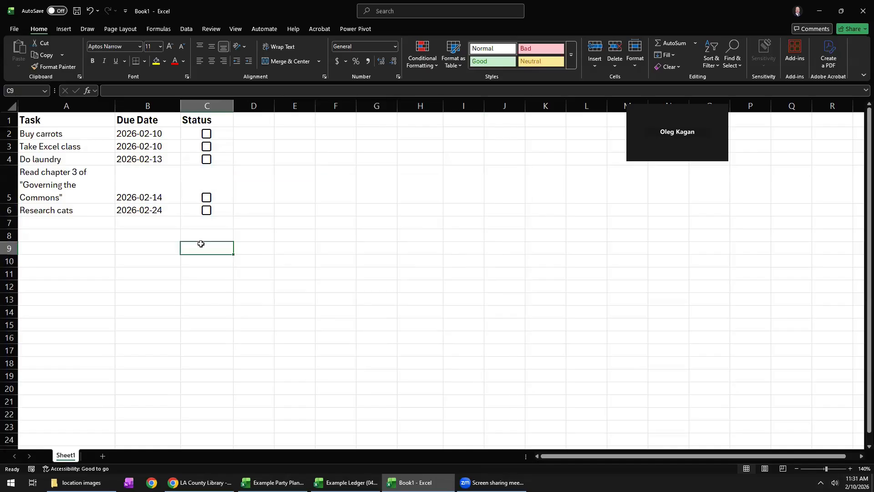
{"action": "left_click_drag", "start_coordinate": [50, 118], "coordinate": [219, 211]}
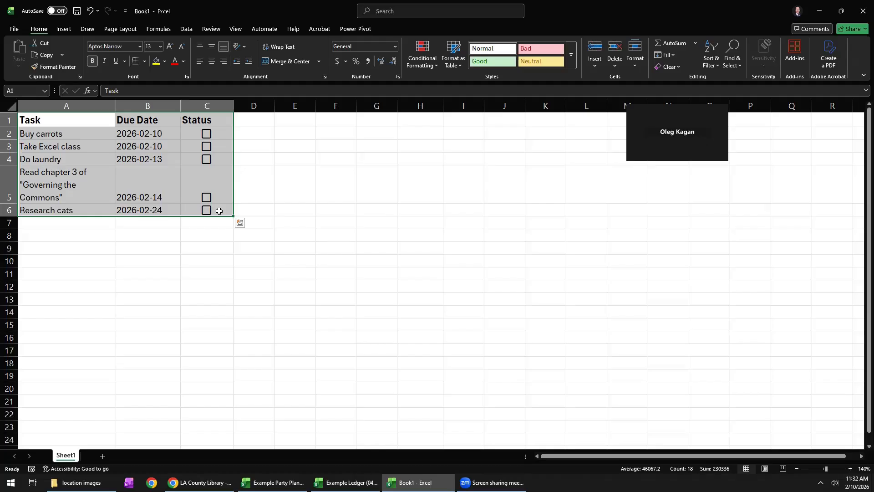
{"action": "left_click", "coordinate": [219, 211]}
{"action": "left_click_drag", "start_coordinate": [225, 136], "coordinate": [221, 209]}
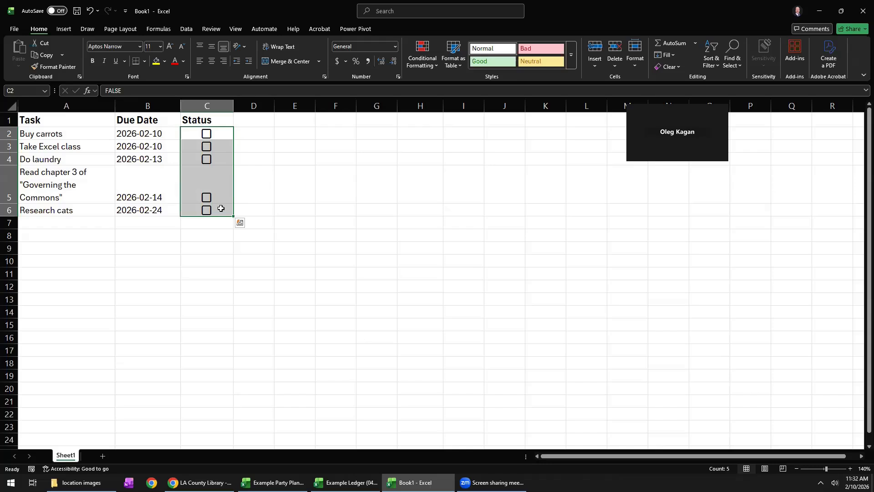
{"action": "left_click", "coordinate": [86, 234]}
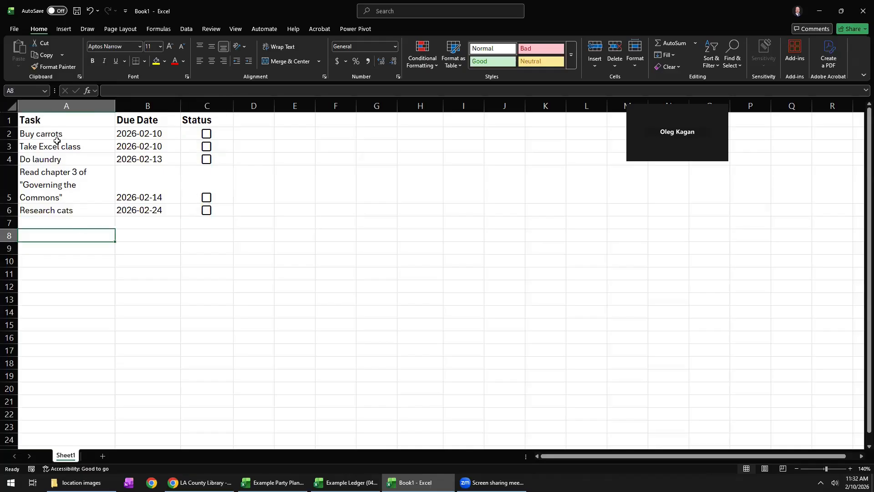
{"action": "left_click_drag", "start_coordinate": [51, 123], "coordinate": [197, 209]}
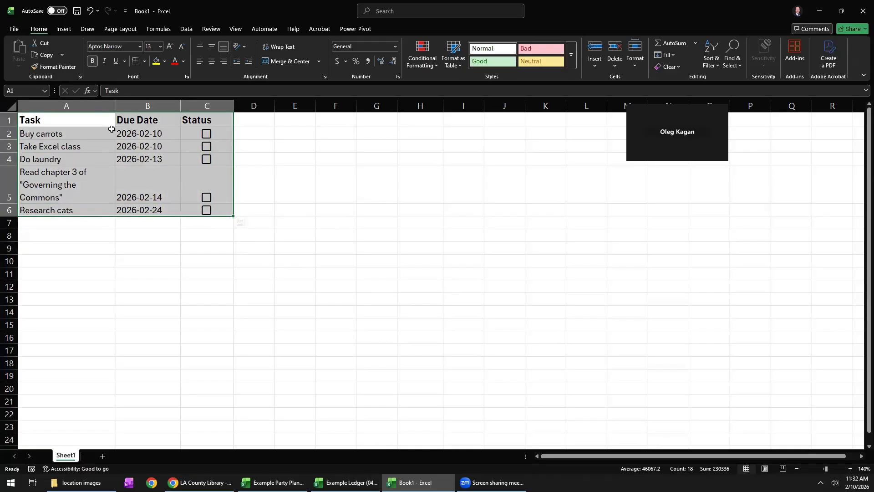
{"action": "left_click", "coordinate": [66, 33]}
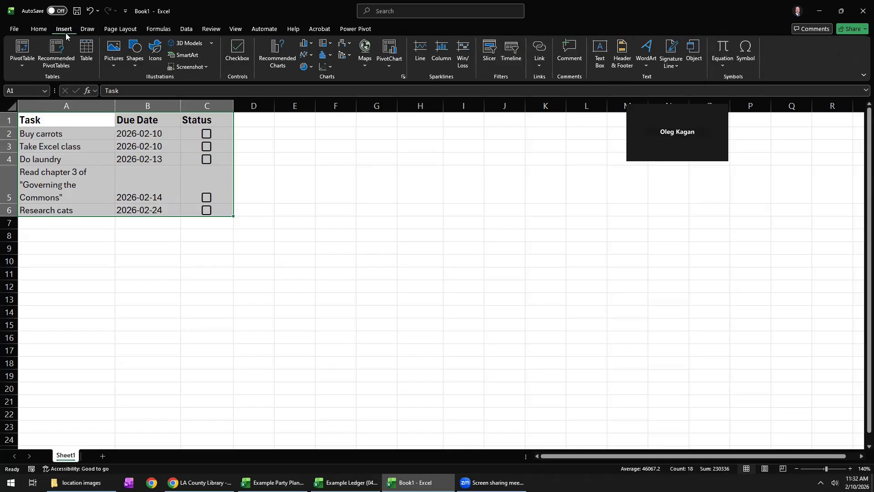
{"action": "left_click", "coordinate": [87, 52]}
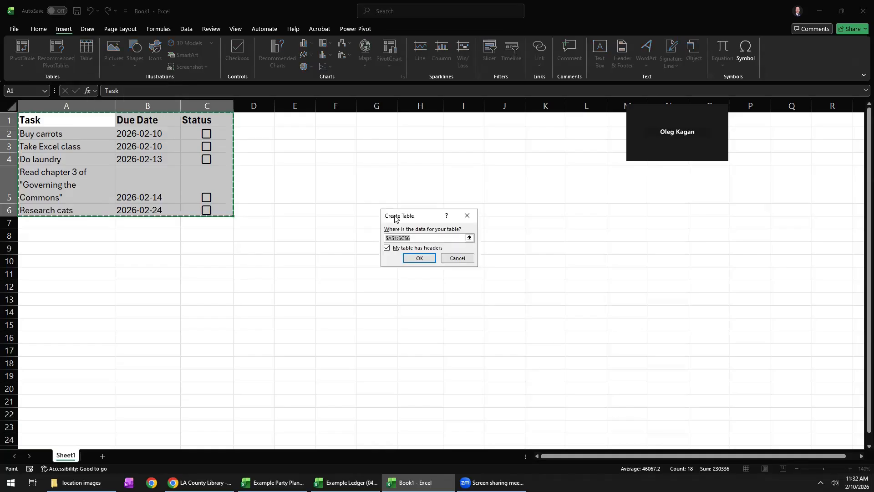
{"action": "left_click_drag", "start_coordinate": [398, 215], "coordinate": [289, 181]}
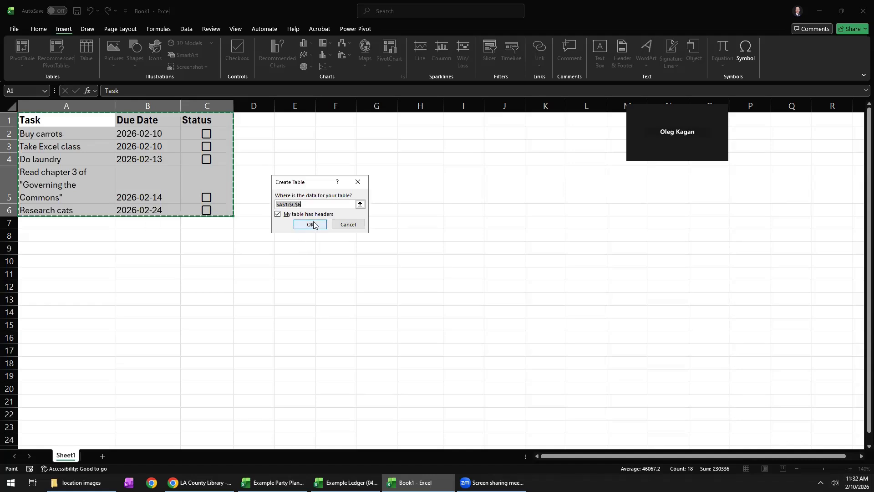
{"action": "left_click", "coordinate": [349, 225]}
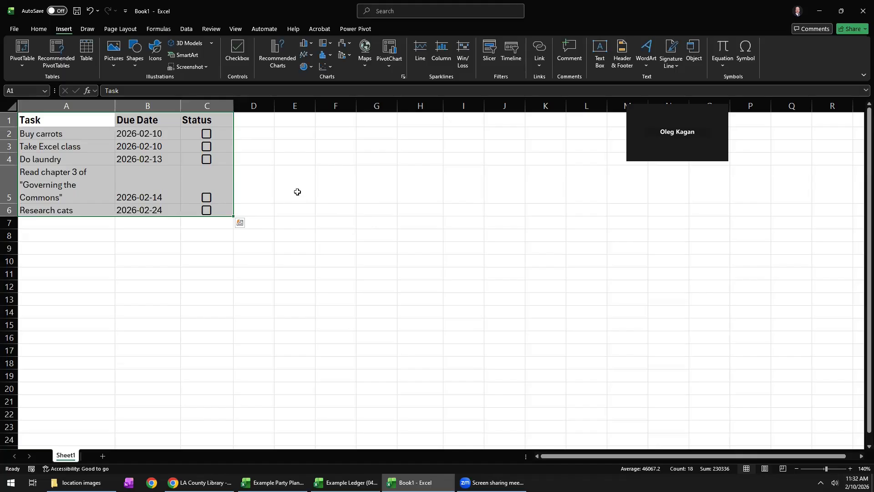
{"action": "left_click", "coordinate": [298, 192]}
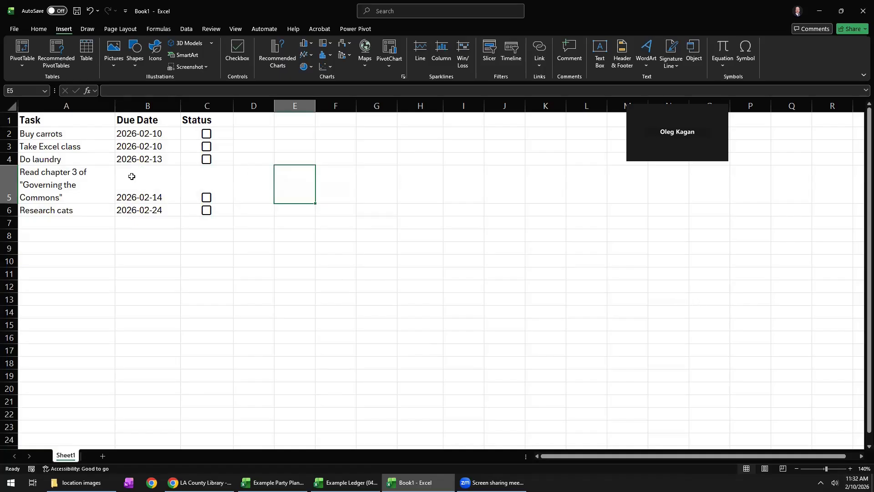
Convert the task list in A1 to C6 into a table that has headers.
{"action": "left_click", "coordinate": [93, 155]}
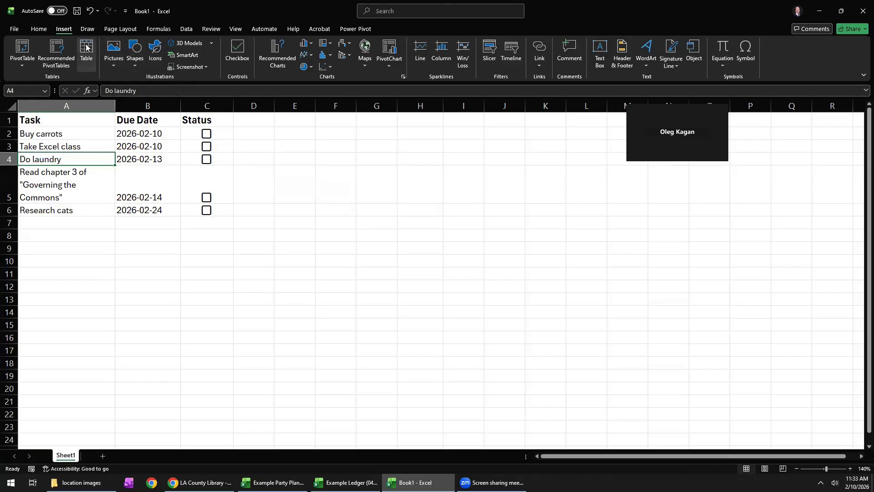
{"action": "left_click", "coordinate": [90, 58]}
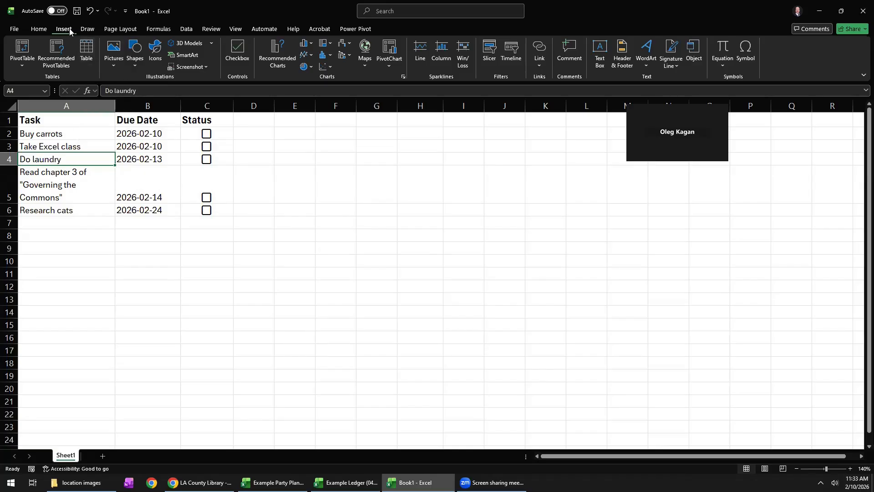
{"action": "left_click", "coordinate": [86, 55]}
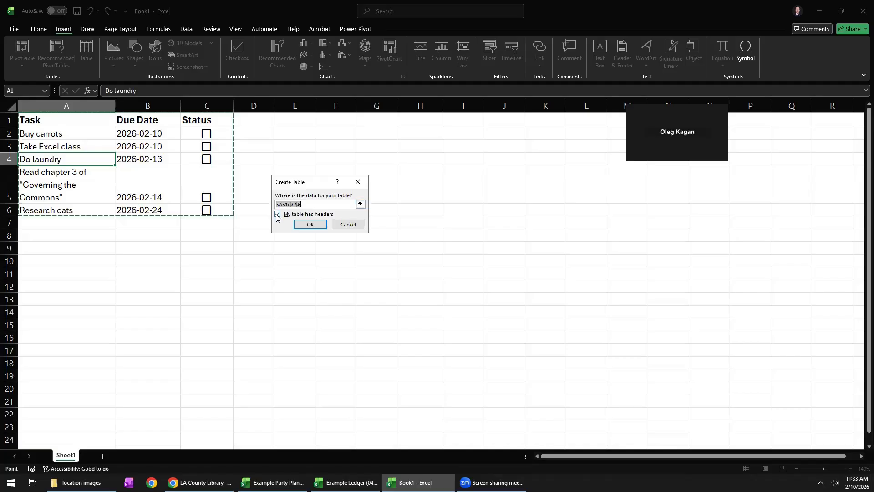
{"action": "left_click", "coordinate": [310, 225]}
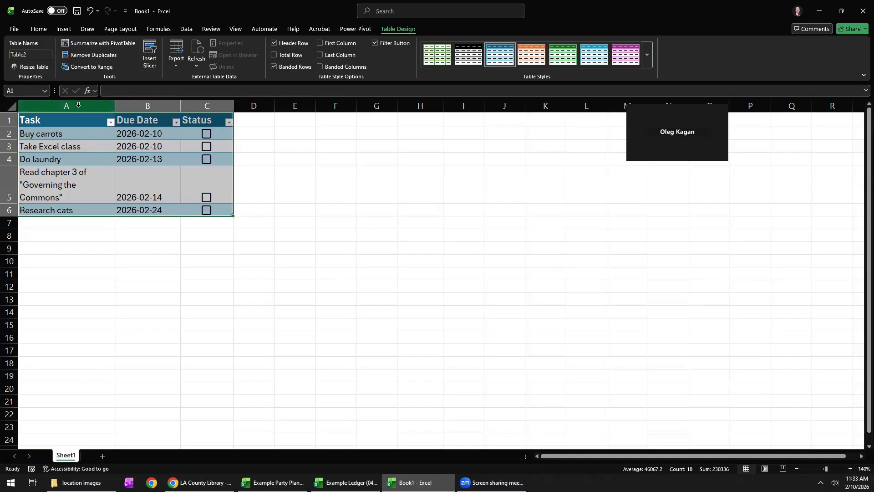
{"action": "left_click", "coordinate": [76, 123]}
{"action": "left_click_drag", "start_coordinate": [76, 124], "coordinate": [210, 121]}
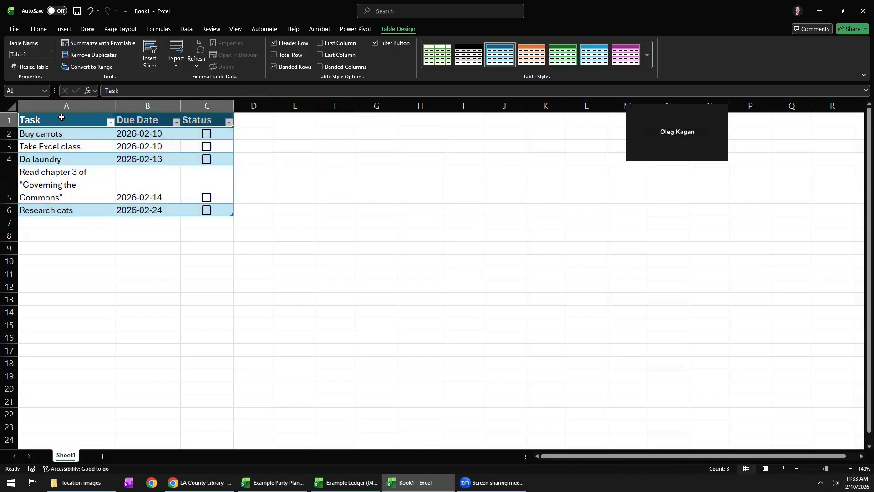
{"action": "left_click", "coordinate": [42, 134]}
{"action": "left_click", "coordinate": [42, 140]}
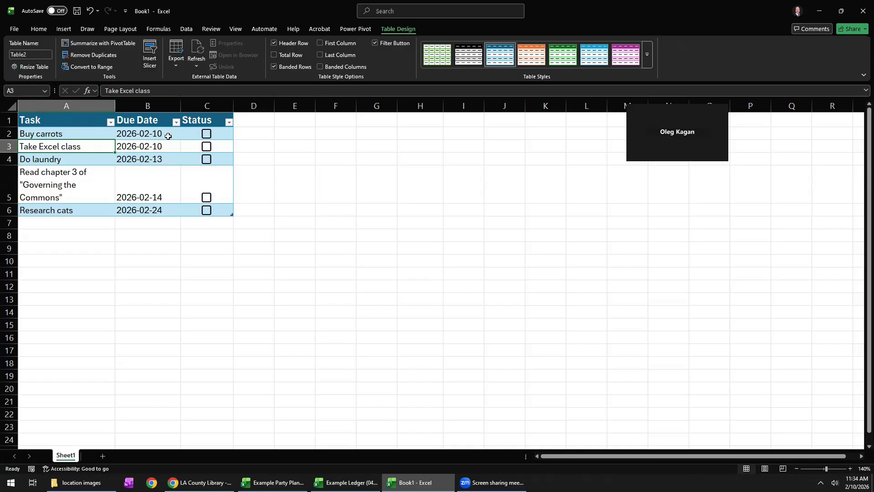
Sort the table by Due Date from newest to oldest and back from oldest to newest.
{"action": "left_click", "coordinate": [175, 122]}
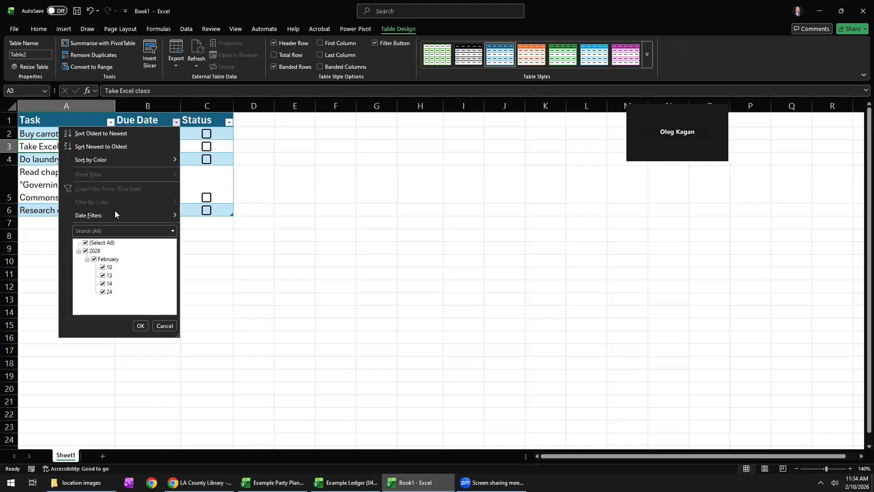
{"action": "left_click", "coordinate": [94, 259]}
{"action": "left_click", "coordinate": [94, 260]}
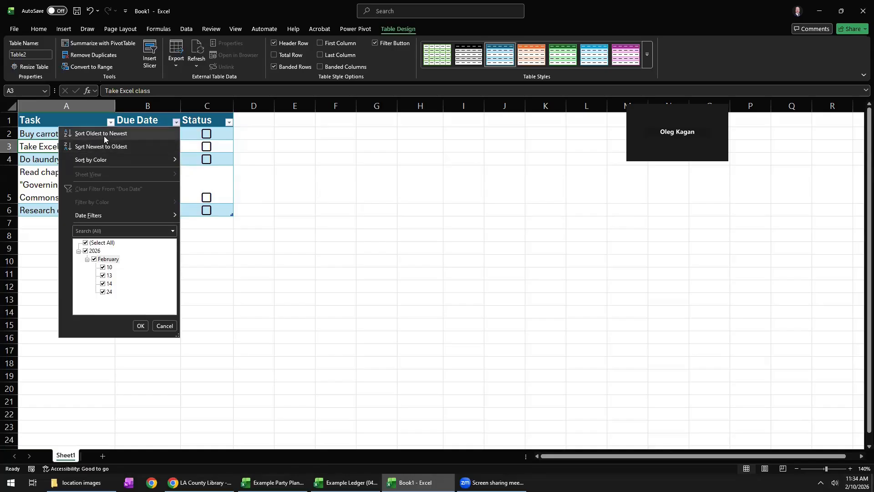
{"action": "left_click", "coordinate": [113, 146]}
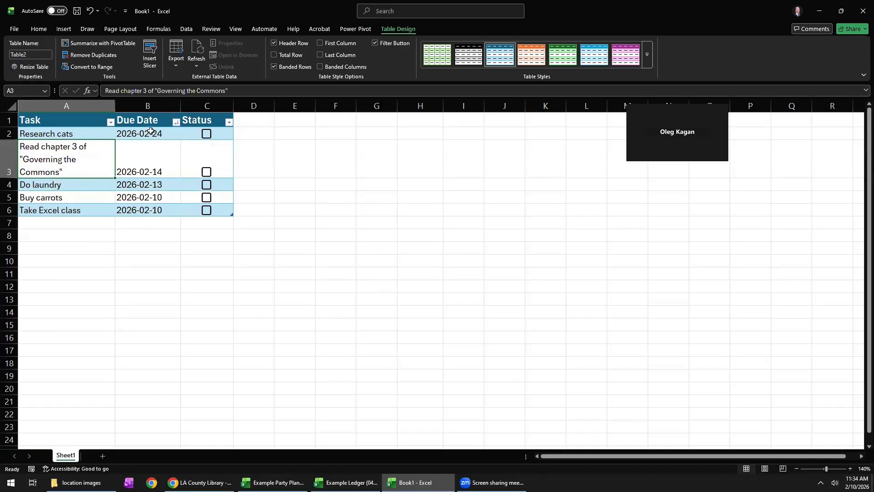
{"action": "left_click", "coordinate": [176, 122]}
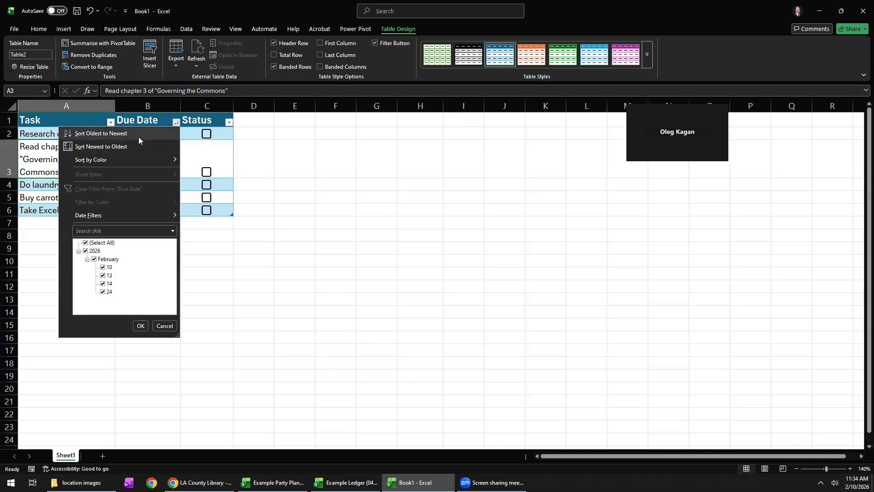
{"action": "left_click", "coordinate": [139, 136]}
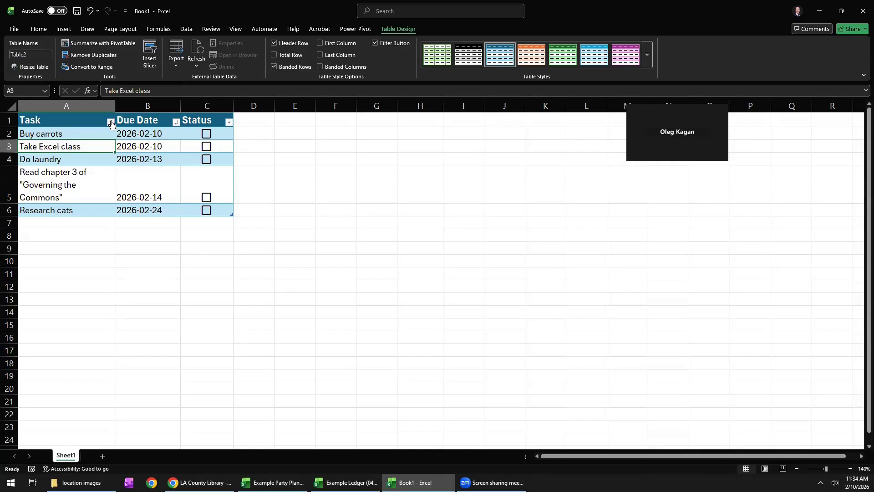
Check off Buy carrots and Take Excel class, and filter the Status column to show only FALSE.
{"action": "left_click", "coordinate": [206, 134]}
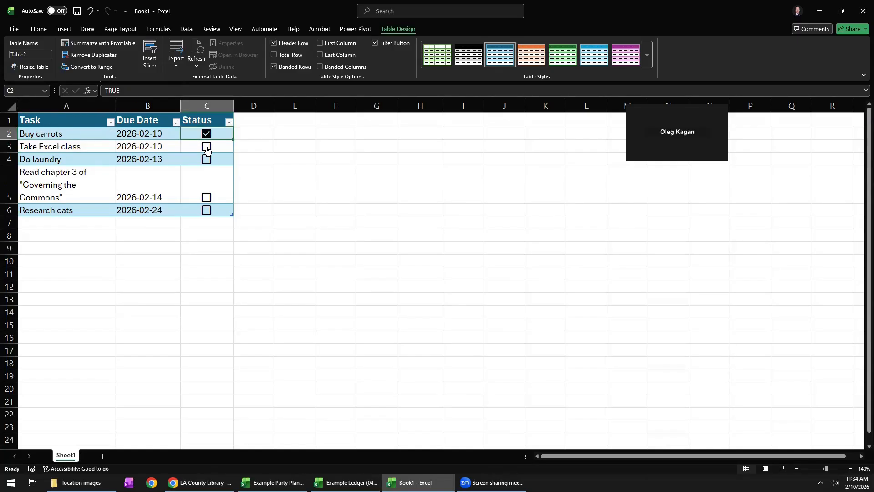
{"action": "left_click", "coordinate": [206, 146]}
{"action": "left_click", "coordinate": [229, 121]}
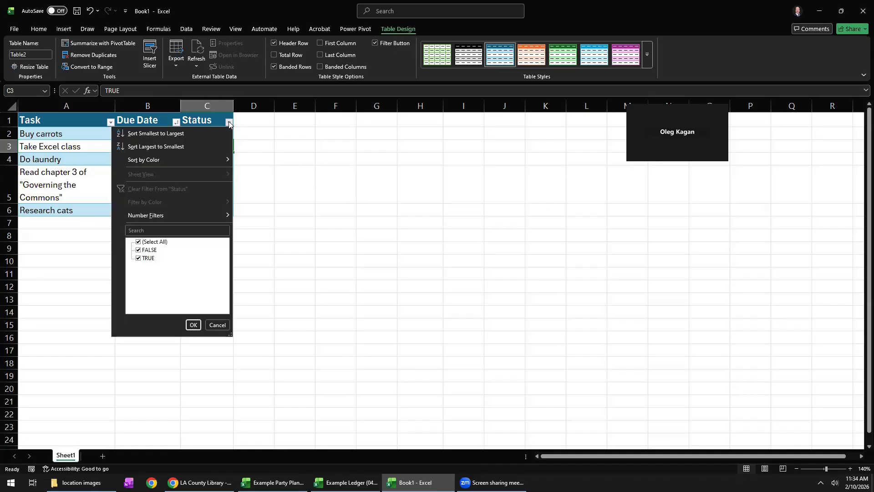
{"action": "left_click", "coordinate": [140, 252]}
{"action": "left_click", "coordinate": [138, 259]}
{"action": "left_click", "coordinate": [139, 250]}
{"action": "left_click", "coordinate": [192, 324]}
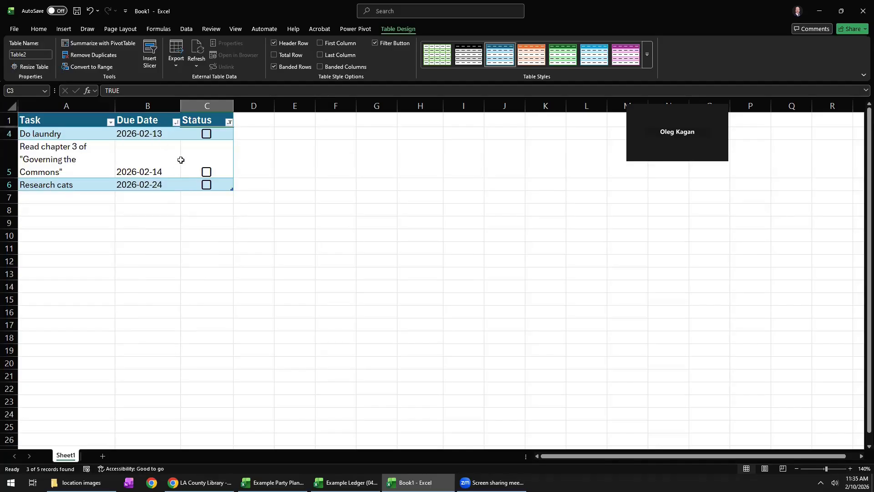
Include TRUE in the Status filter again so that all tasks are shown.
{"action": "left_click", "coordinate": [229, 121]}
{"action": "left_click", "coordinate": [139, 259]}
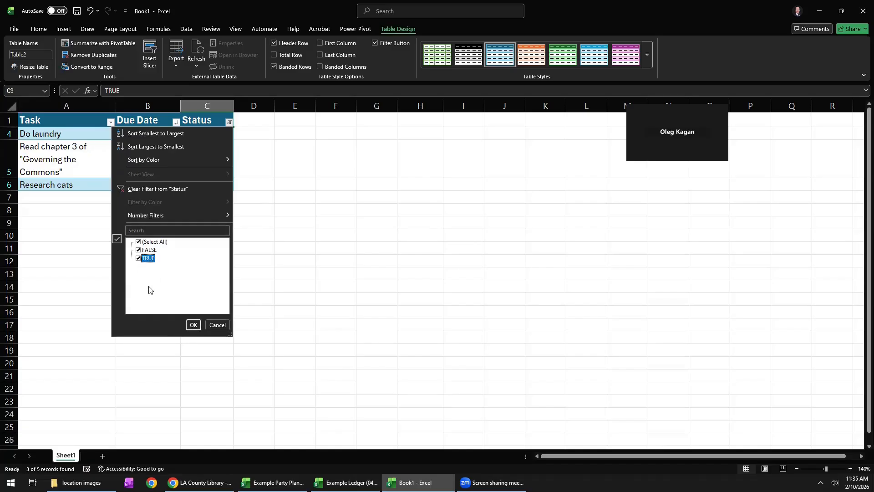
{"action": "left_click", "coordinate": [190, 324]}
{"action": "left_click", "coordinate": [123, 145]}
{"action": "left_click_drag", "start_coordinate": [68, 135], "coordinate": [216, 207]}
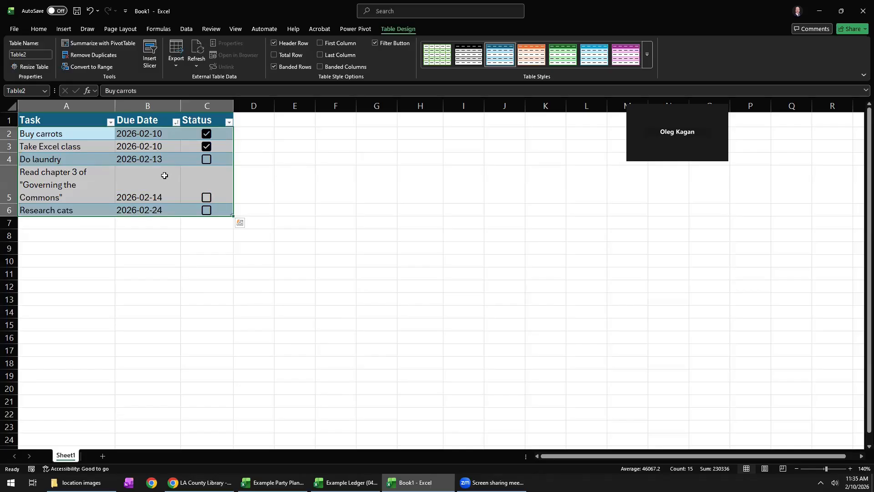
Add the task "Buy flowers for my wife" with the due date March 8 in row 7, directly below the table.
{"action": "left_click", "coordinate": [66, 219]}
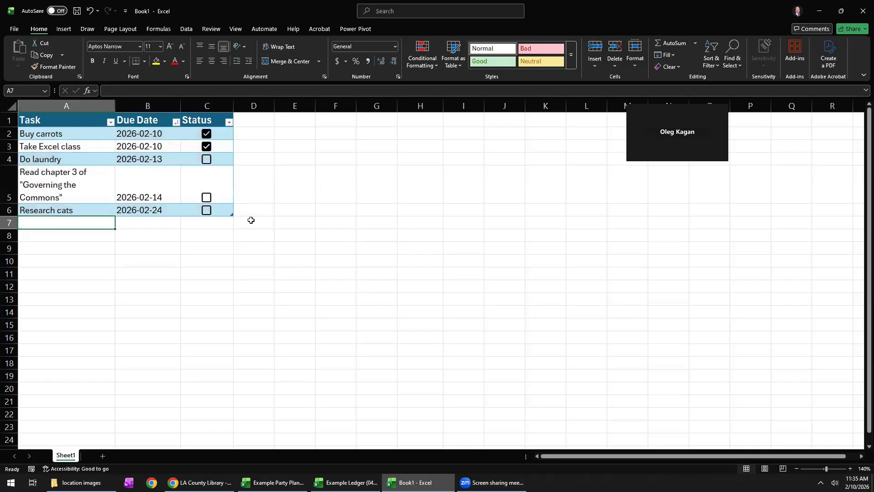
{"action": "left_click", "coordinate": [146, 225]}
{"action": "left_click", "coordinate": [194, 228]}
{"action": "left_click", "coordinate": [88, 221]}
{"action": "left_click", "coordinate": [173, 221]}
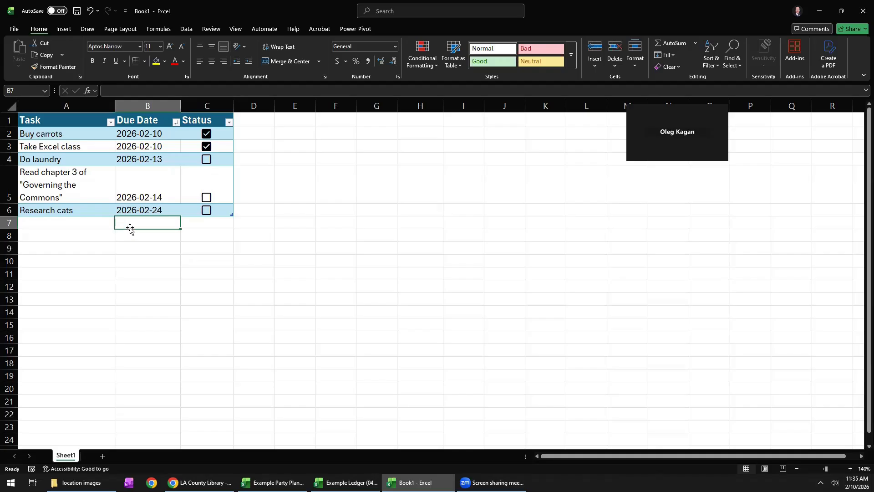
{"action": "type", "text": "M"}
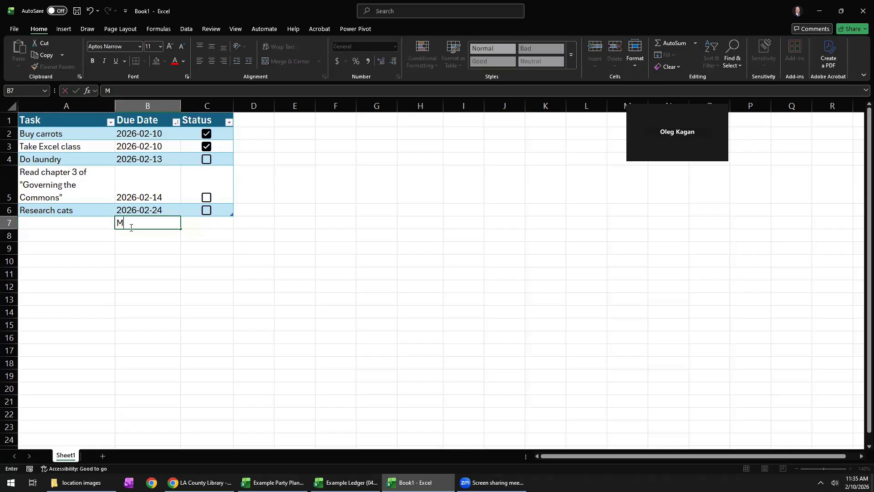
{"action": "type", "text": "arcjh 8"}
{"action": "left_click", "coordinate": [71, 221]}
{"action": "type", "text": "Buy flowers"}
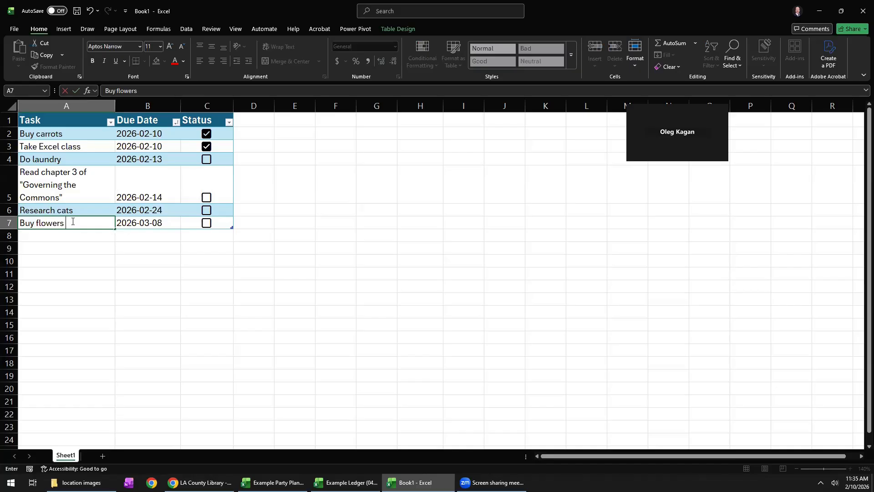
{"action": "type", "text": " for my wife"}
{"action": "left_click", "coordinate": [125, 228]}
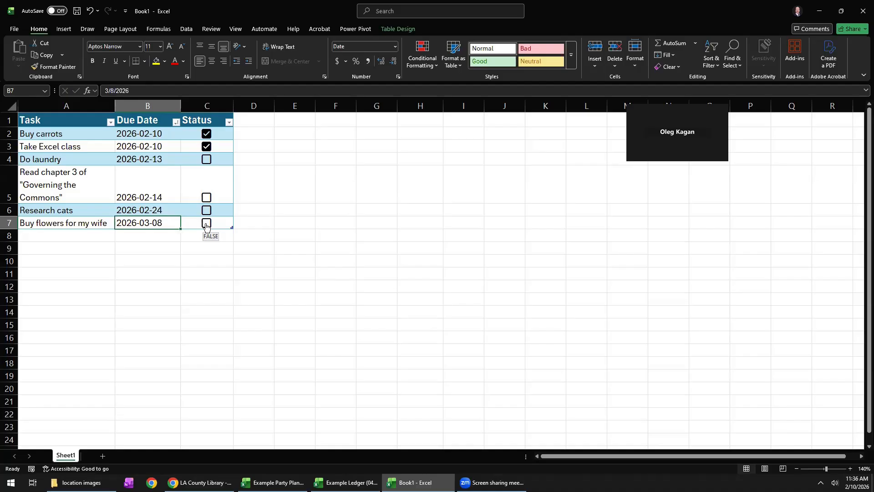
Enter "Task" in A11, away from the table, and clear it again.
{"action": "left_click", "coordinate": [66, 276]}
{"action": "type", "text": "Task"}
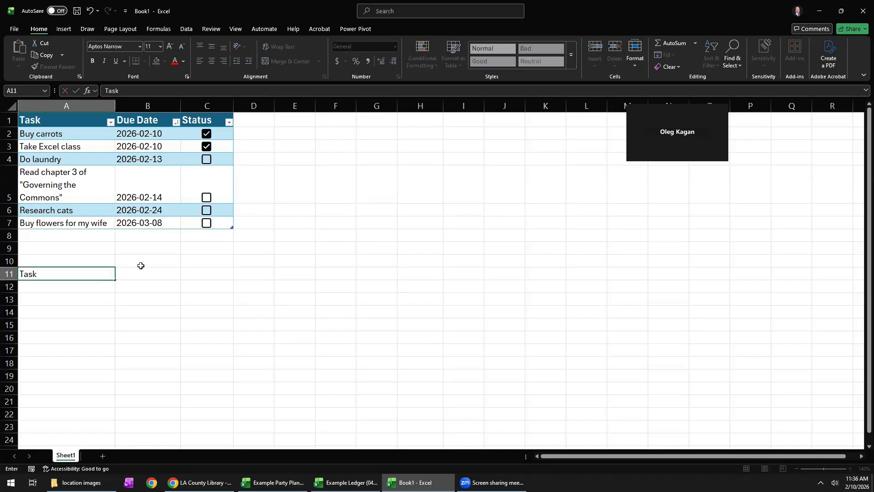
{"action": "key", "text": "Return"}
{"action": "left_click", "coordinate": [64, 272]}
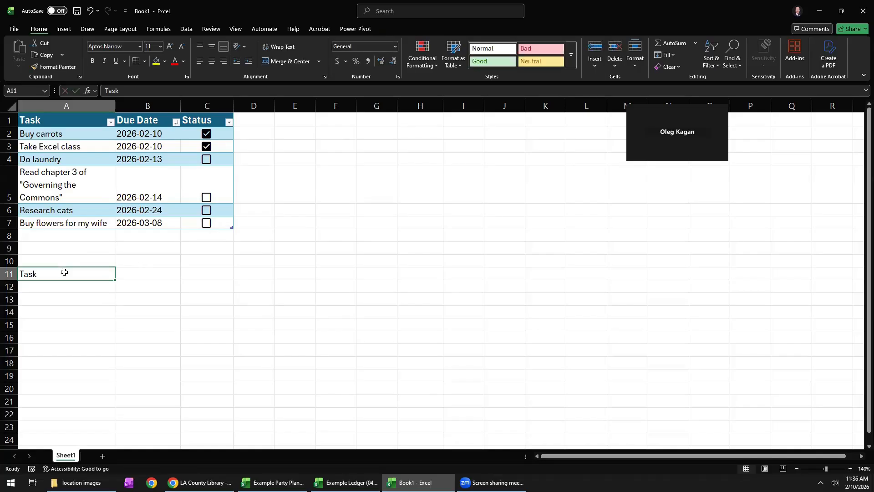
{"action": "key", "text": "Delete"}
Add the task "Buy dog food" in A8, directly below the last table row.
{"action": "left_click", "coordinate": [66, 237]}
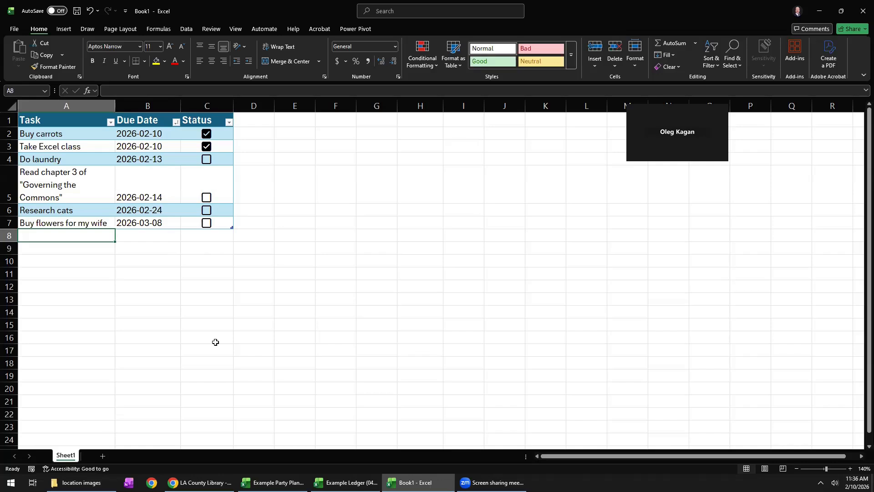
{"action": "type", "text": "Buy dog food"}
{"action": "key", "text": "Return"}
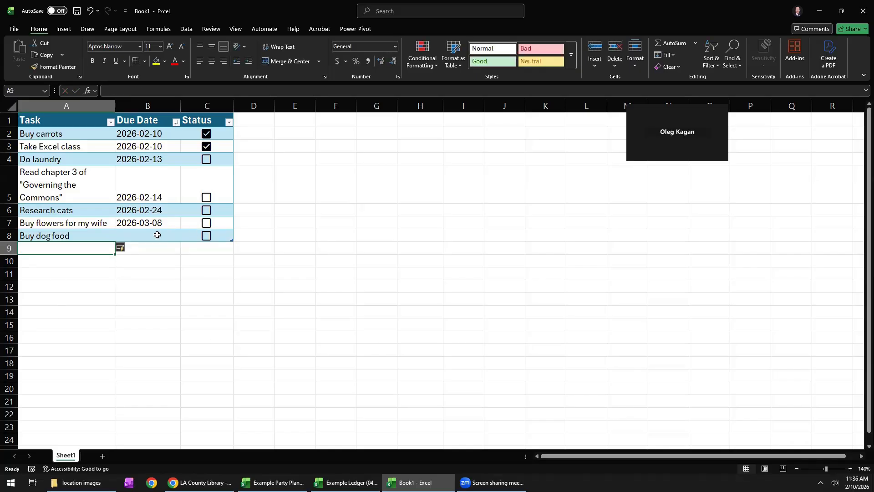
Delete the whole Buy dog food row from the sheet.
{"action": "left_click", "coordinate": [133, 234]}
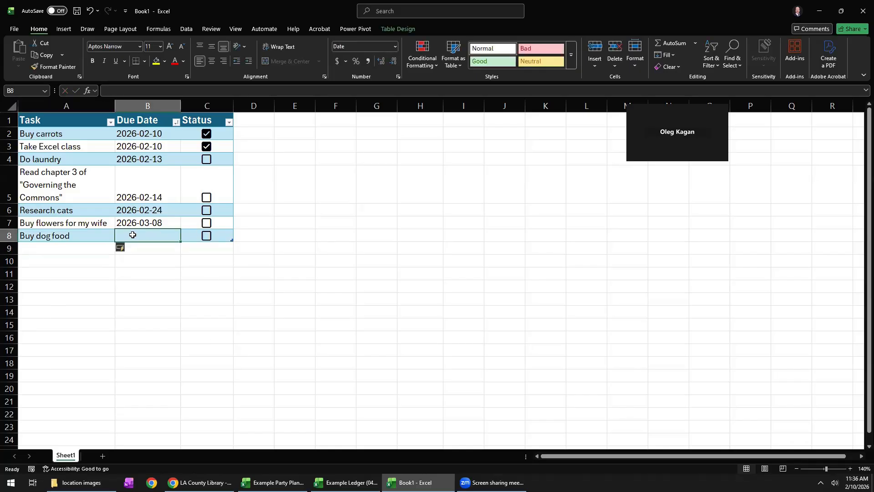
{"action": "right_click", "coordinate": [8, 236]}
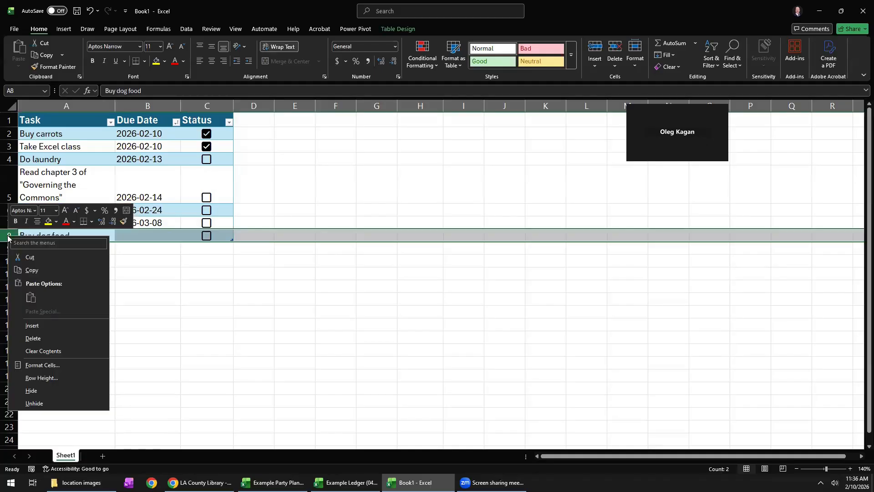
{"action": "left_click", "coordinate": [33, 338]}
{"action": "left_click", "coordinate": [80, 252]}
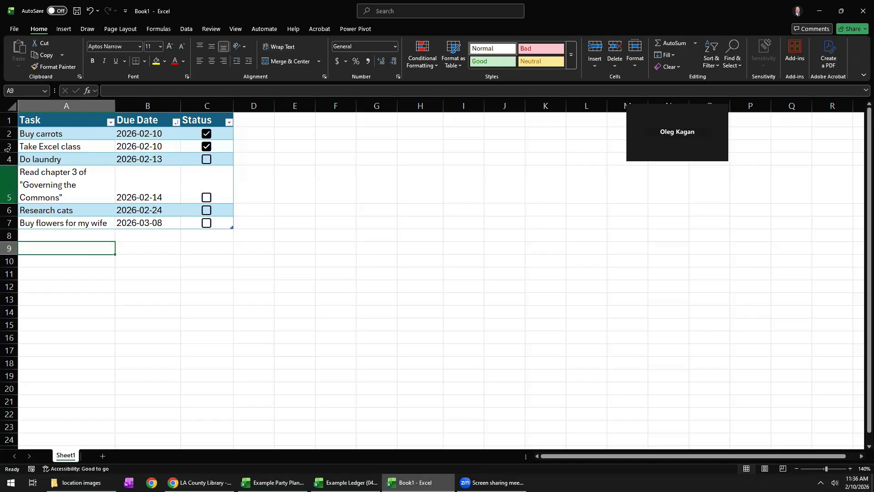
Insert a blank row above the "Read chapter 3 of Governing the Commons" task.
{"action": "right_click", "coordinate": [12, 186]}
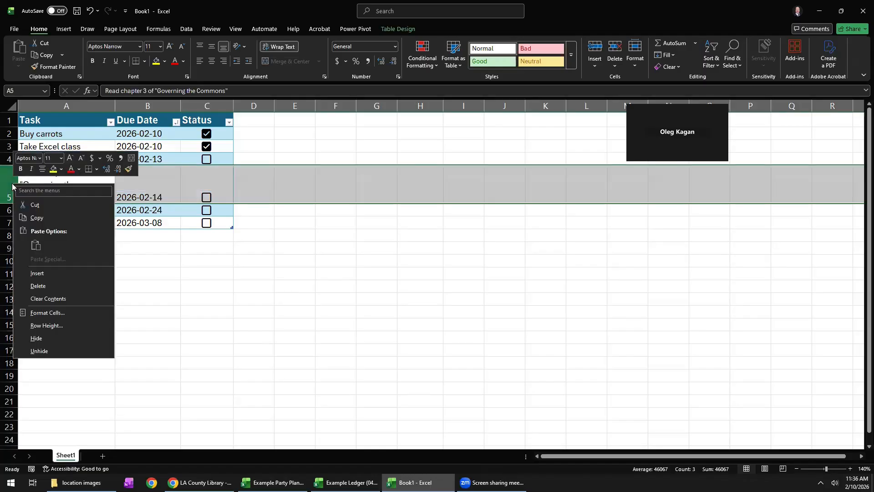
{"action": "left_click", "coordinate": [44, 273]}
{"action": "left_click", "coordinate": [91, 171]}
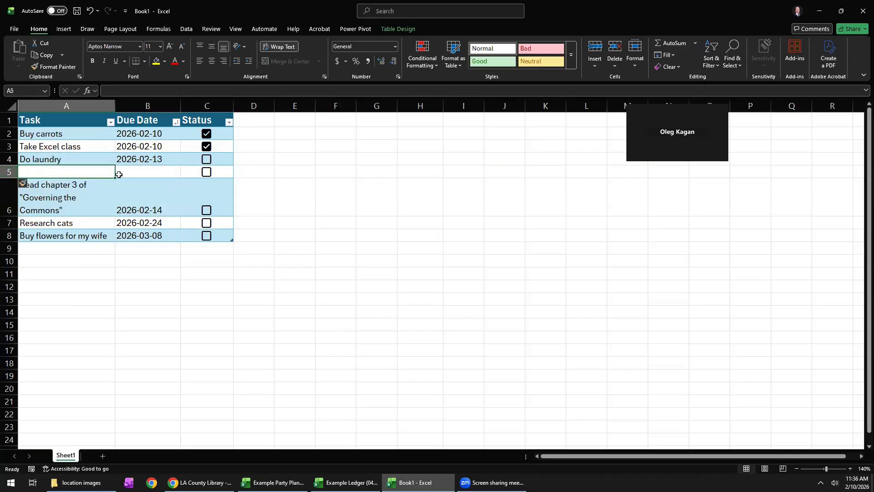
{"action": "left_click", "coordinate": [146, 172]}
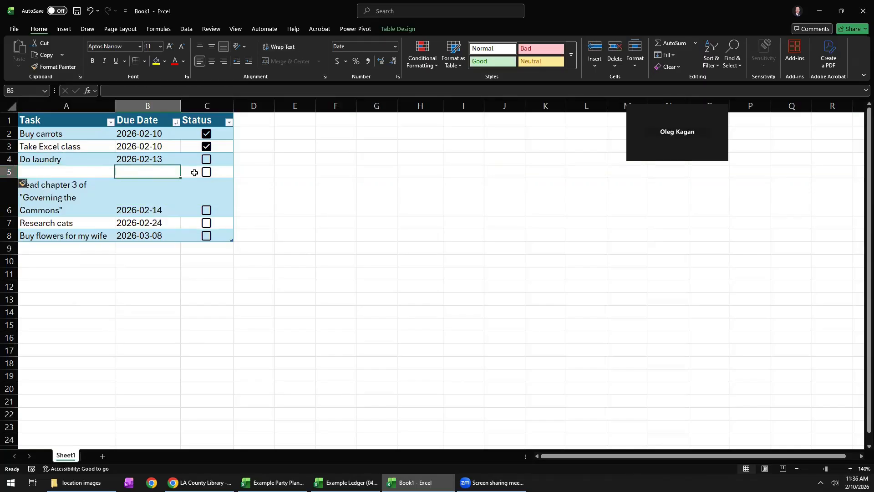
Delete the blank row 5 from the task table.
{"action": "right_click", "coordinate": [9, 172]}
{"action": "left_click", "coordinate": [43, 275]}
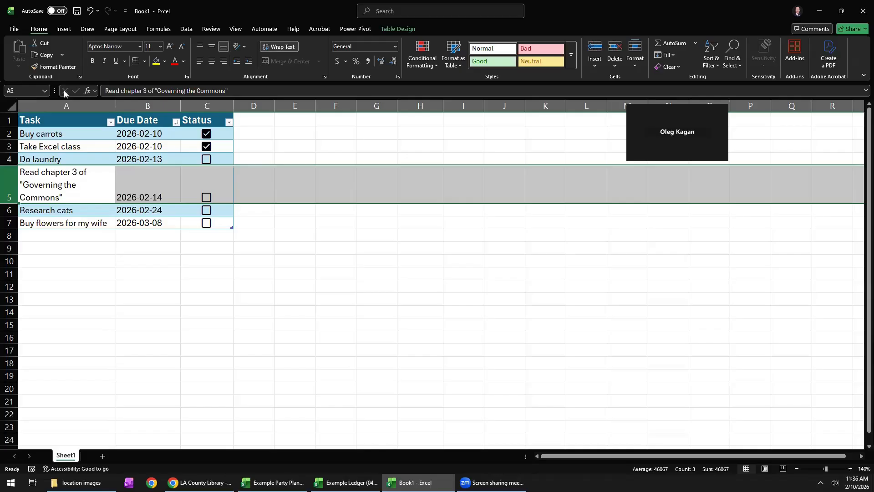
{"action": "left_click", "coordinate": [280, 200]}
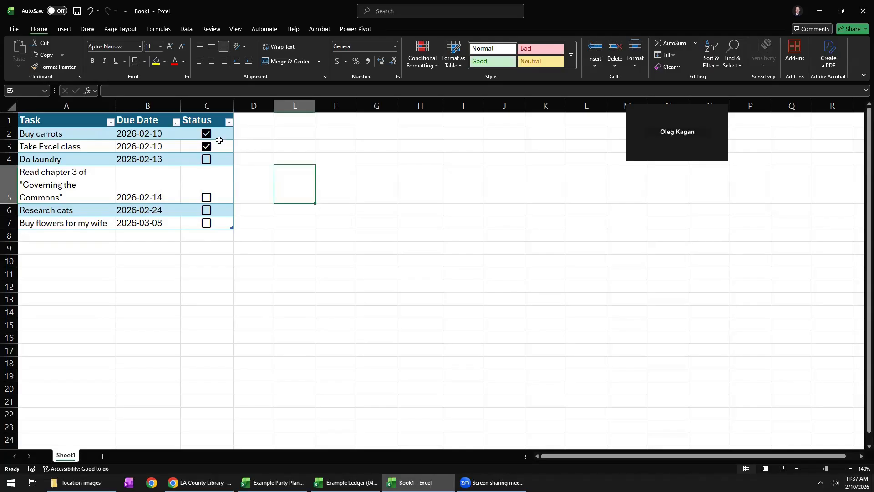
Untick and remove all the checkboxes in the Status cells C2:C7, and insert fresh checkboxes in the same cells.
{"action": "left_click_drag", "start_coordinate": [219, 135], "coordinate": [224, 225]}
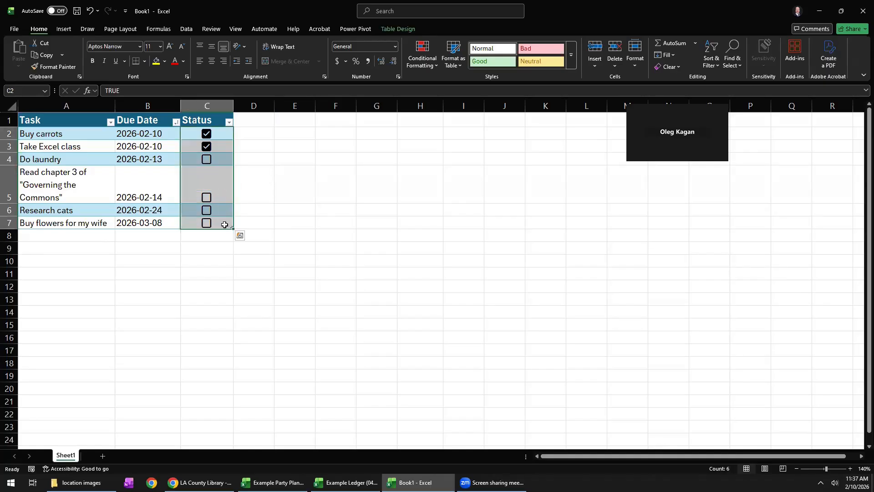
{"action": "key", "text": "Delete"}
{"action": "left_click", "coordinate": [65, 29]}
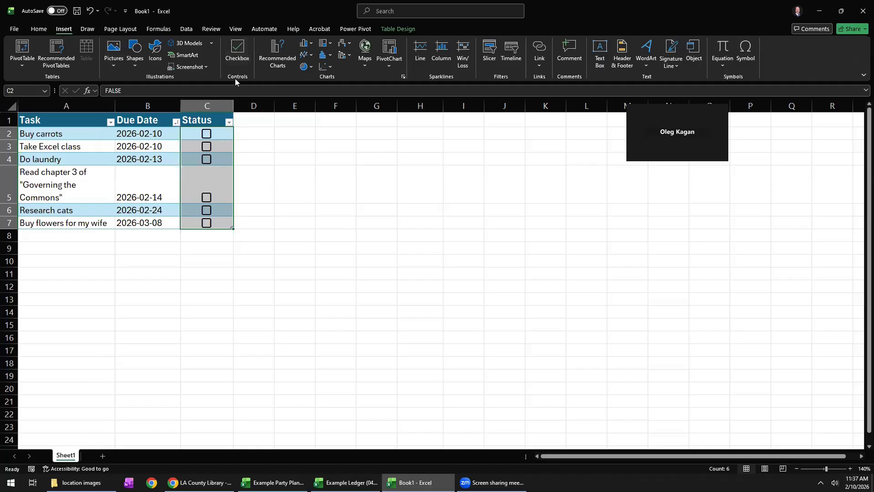
{"action": "left_click", "coordinate": [237, 54]}
{"action": "key", "text": "Delete"}
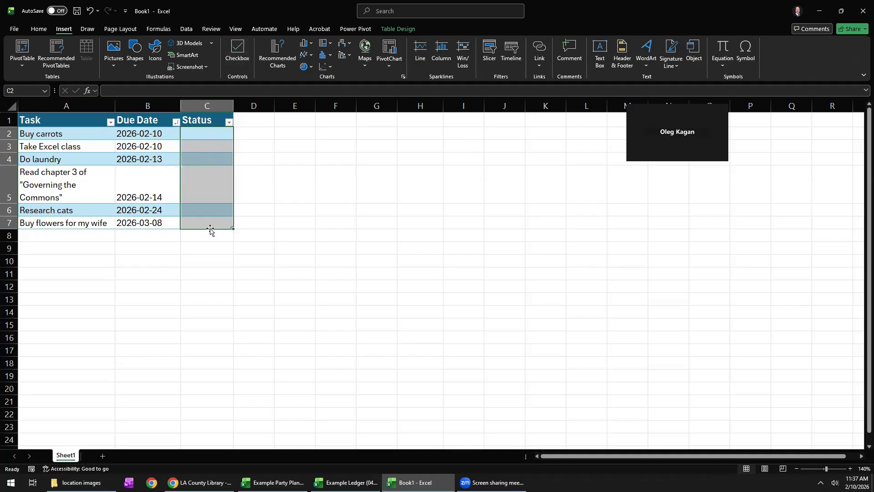
{"action": "left_click", "coordinate": [238, 51]}
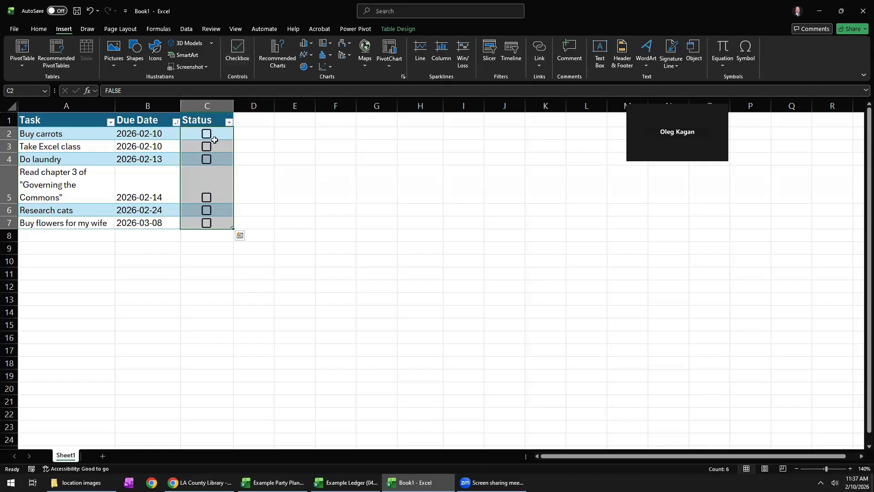
{"action": "left_click", "coordinate": [270, 144]}
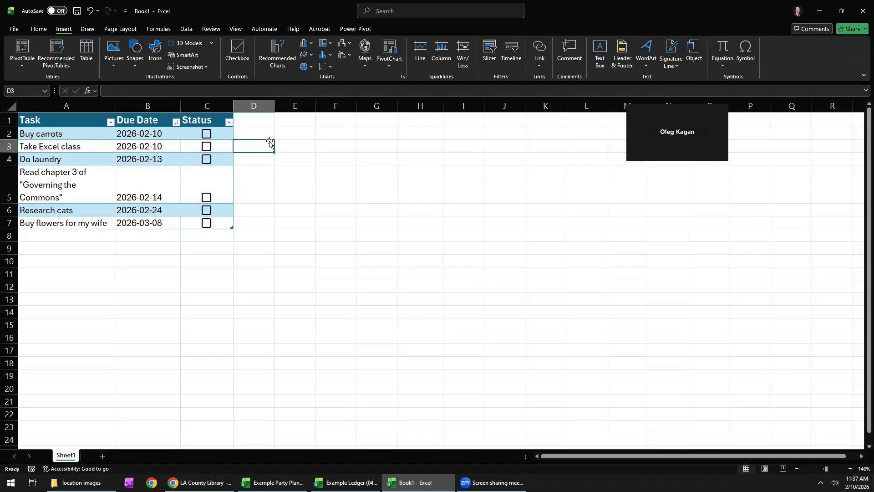
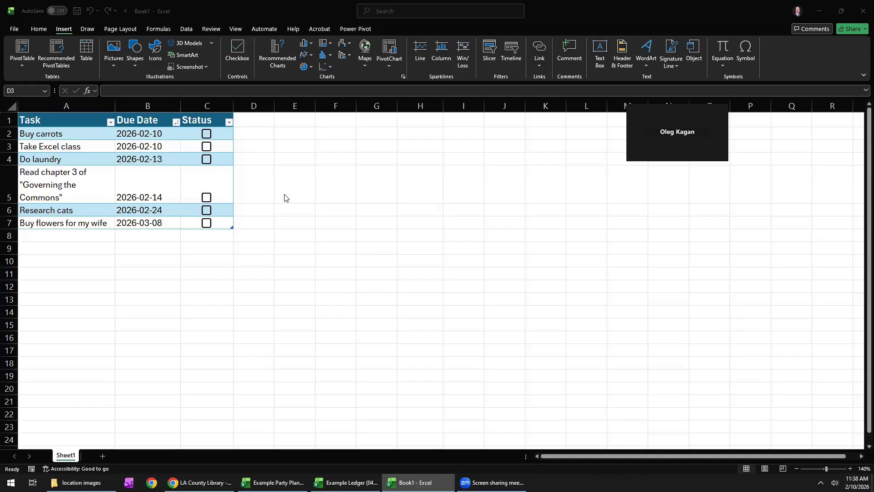
Preview how the task sheet will print and look through the available page scaling options.
{"action": "left_click", "coordinate": [14, 29]}
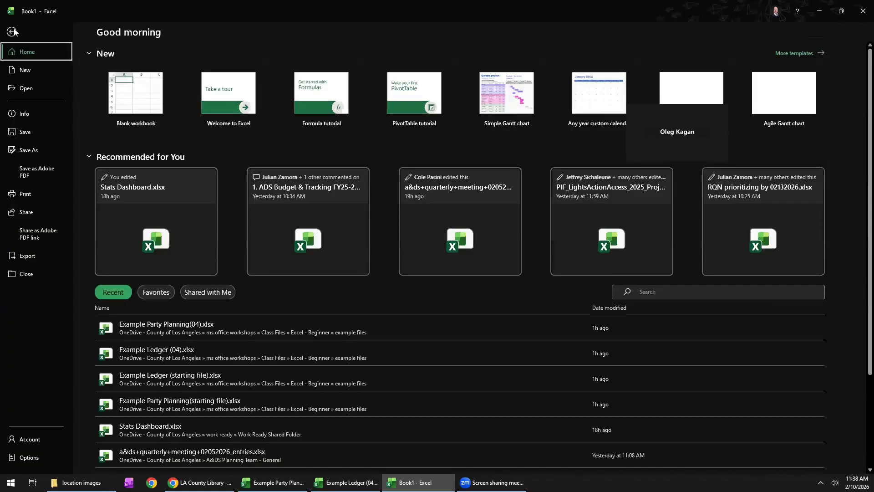
{"action": "left_click", "coordinate": [25, 195]}
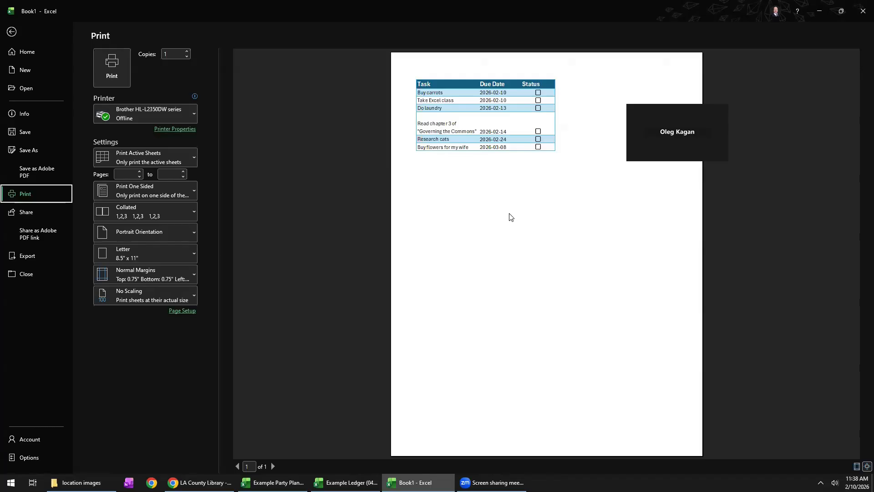
{"action": "left_click", "coordinate": [131, 298]}
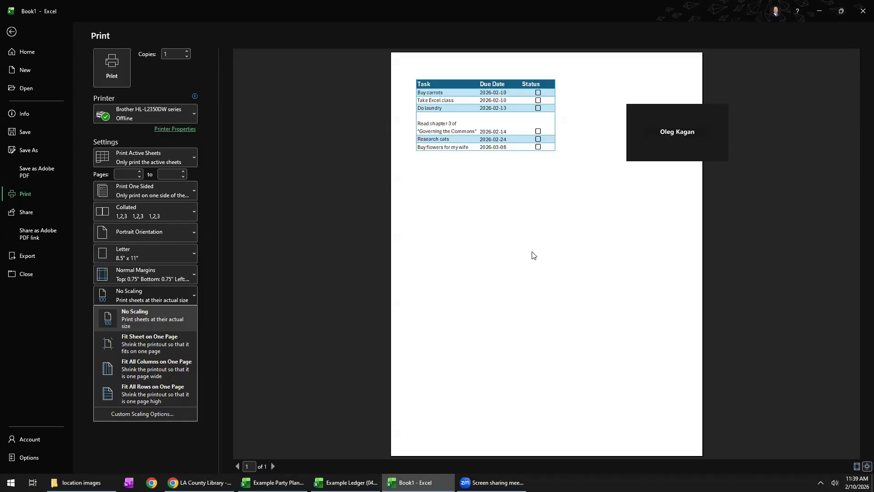
{"action": "left_click", "coordinate": [15, 33]}
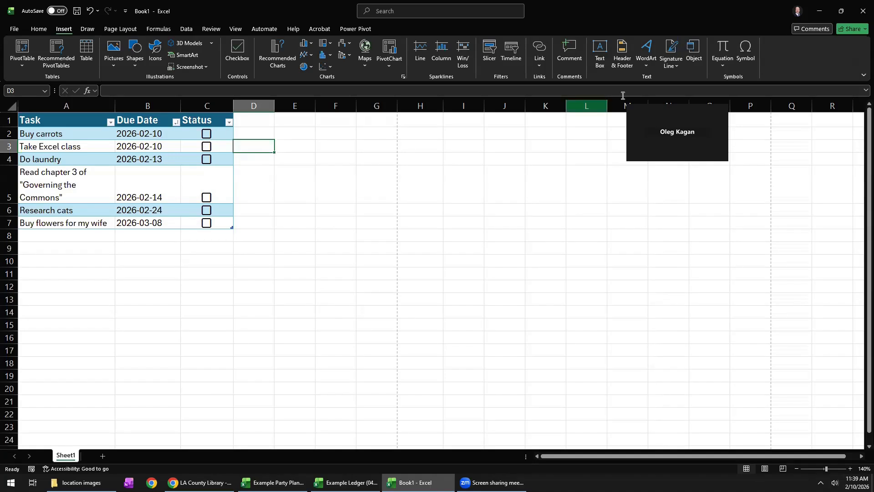
Insert the Wingdings hollow box symbol (character code 111) into cell D2.
{"action": "left_click", "coordinate": [271, 131]}
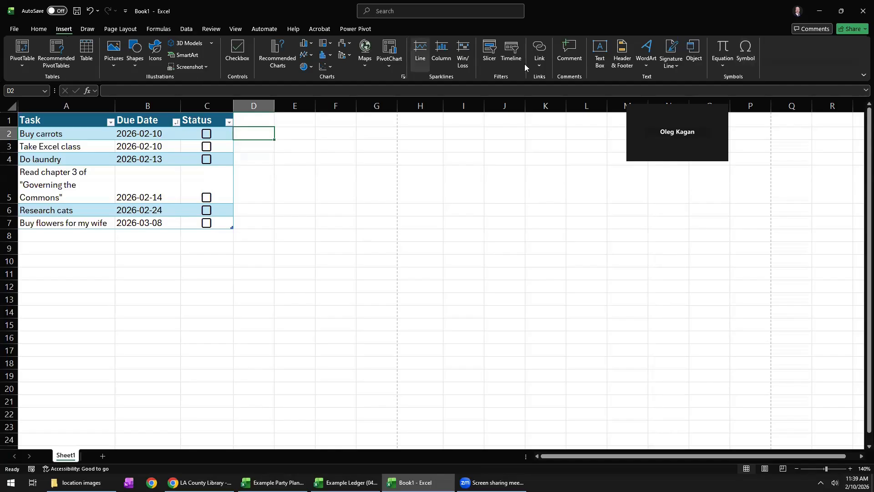
{"action": "left_click", "coordinate": [744, 56]}
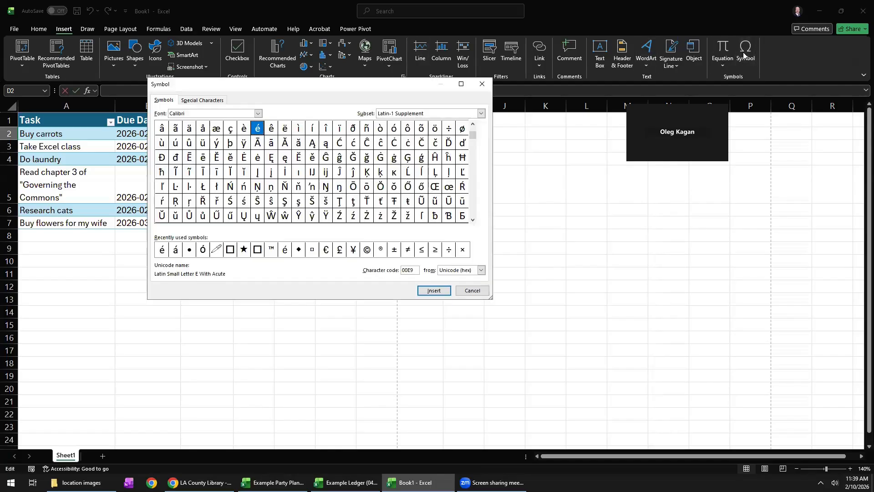
{"action": "left_click", "coordinate": [230, 249]}
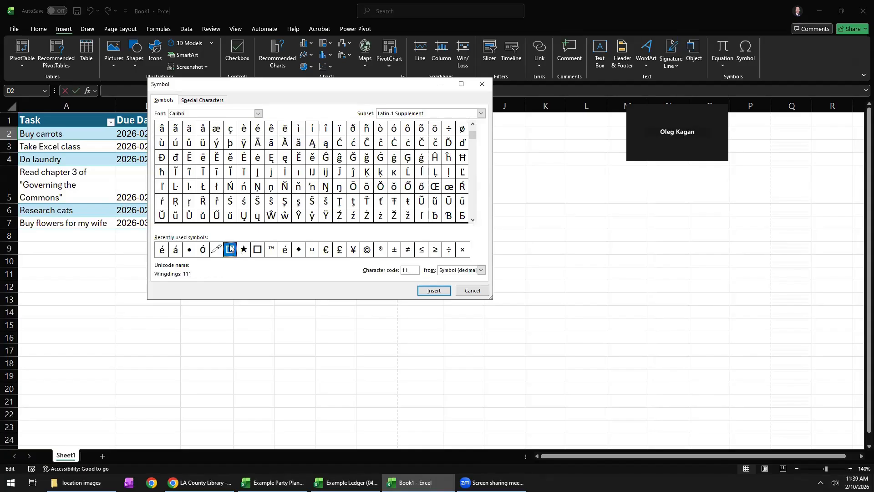
{"action": "left_click", "coordinate": [430, 293]}
{"action": "left_click_drag", "start_coordinate": [411, 85], "coordinate": [567, 130]}
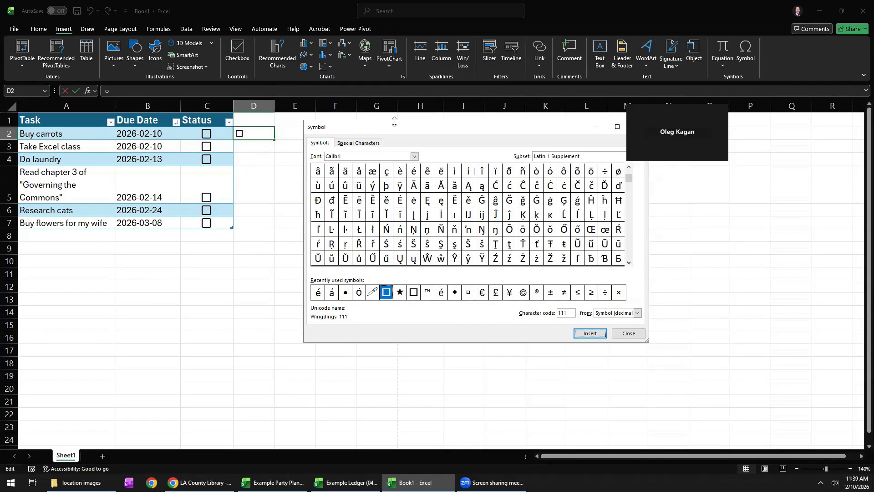
{"action": "left_click_drag", "start_coordinate": [394, 126], "coordinate": [270, 124]}
{"action": "left_click", "coordinate": [514, 125]}
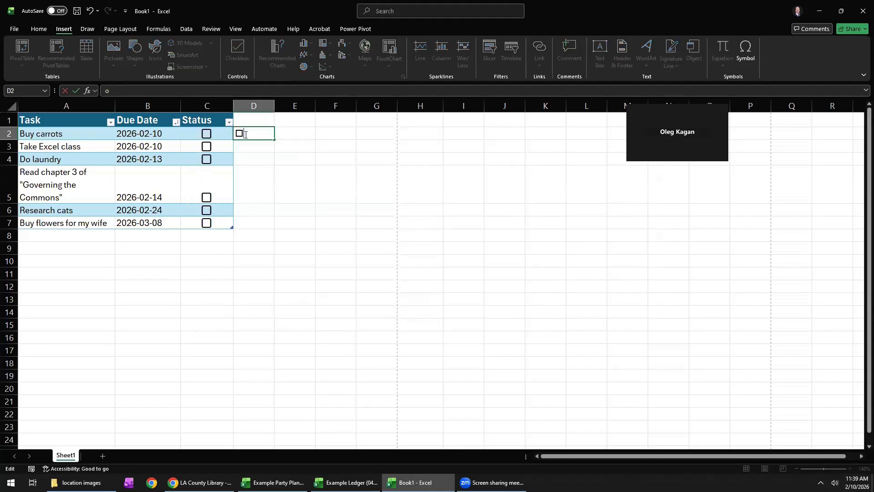
Erase the box symbol from cell D2.
{"action": "double_click", "coordinate": [239, 133]}
{"action": "left_click", "coordinate": [240, 134]}
{"action": "key", "text": "BackSpace"}
{"action": "left_click", "coordinate": [253, 160]}
Clear the checkboxes from C2:C7 and enter the status D for Buy carrots and IP for Take Excel class.
{"action": "left_click_drag", "start_coordinate": [212, 136], "coordinate": [218, 221]}
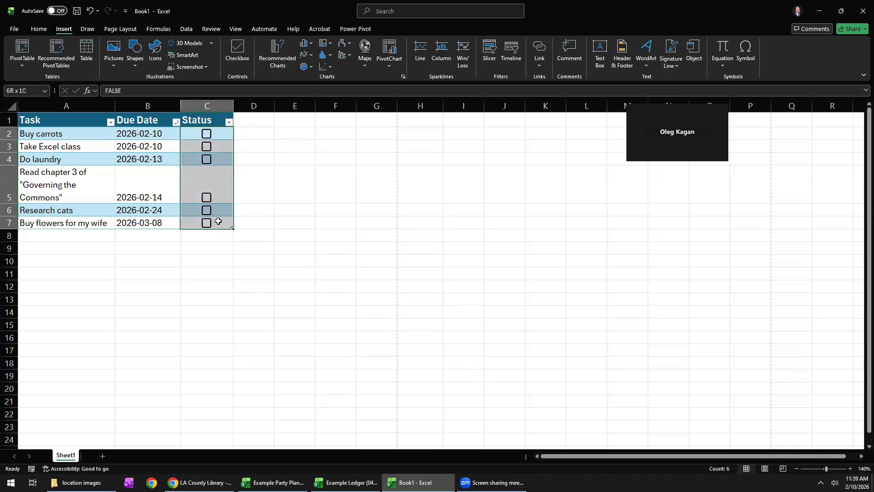
{"action": "key", "text": "Delete"}
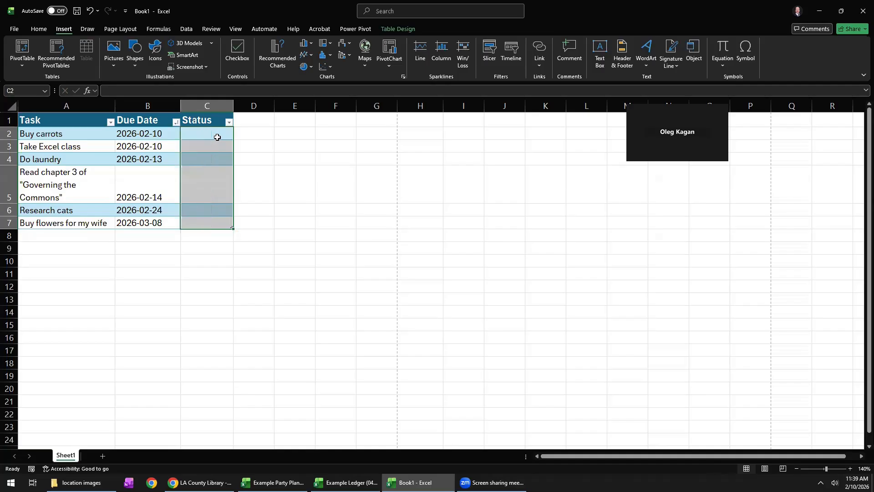
{"action": "left_click", "coordinate": [217, 137]}
{"action": "type", "text": "D"}
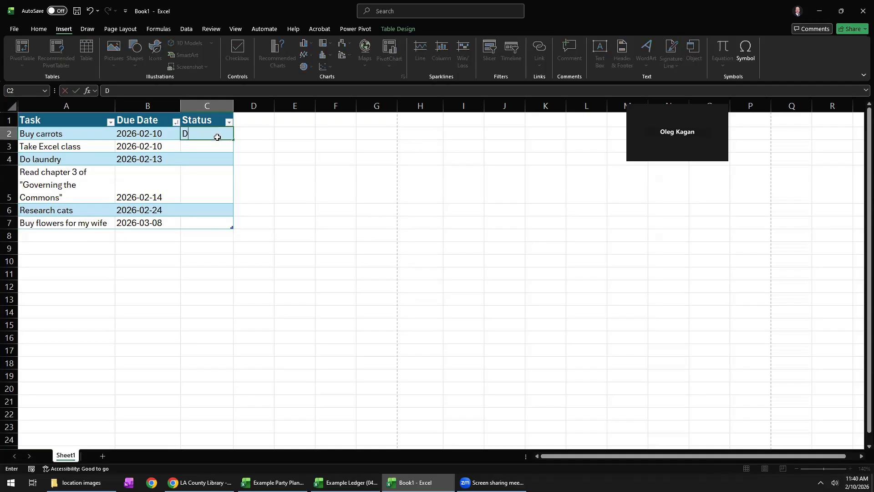
{"action": "key", "text": "Return"}
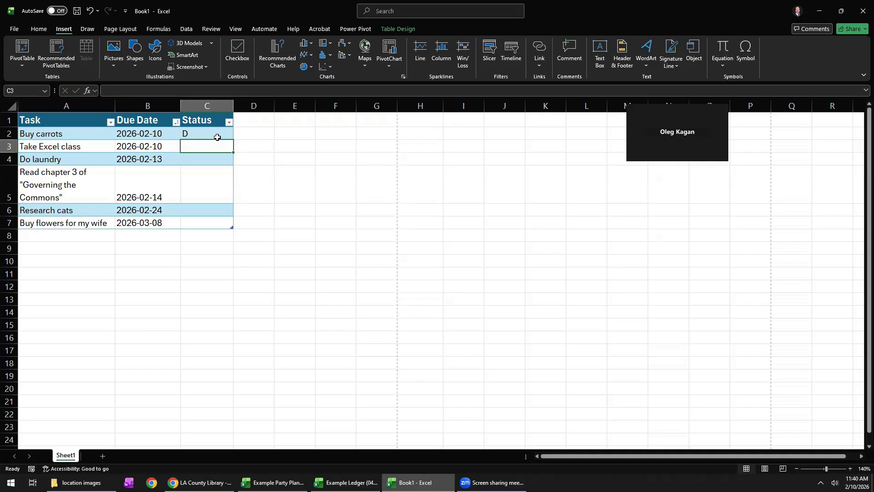
{"action": "type", "text": "IP"}
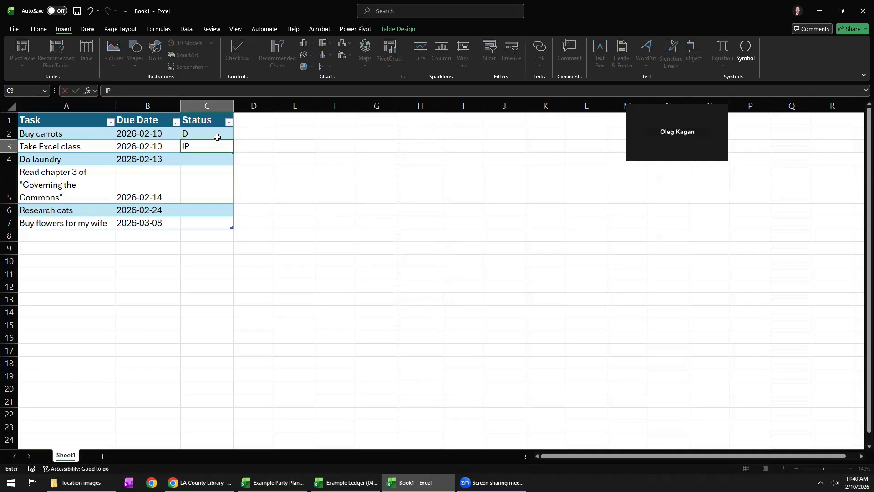
{"action": "key", "text": "Return"}
Look through the Status column's sort and filter choices and the table's slicer options without applying any.
{"action": "left_click", "coordinate": [229, 122]}
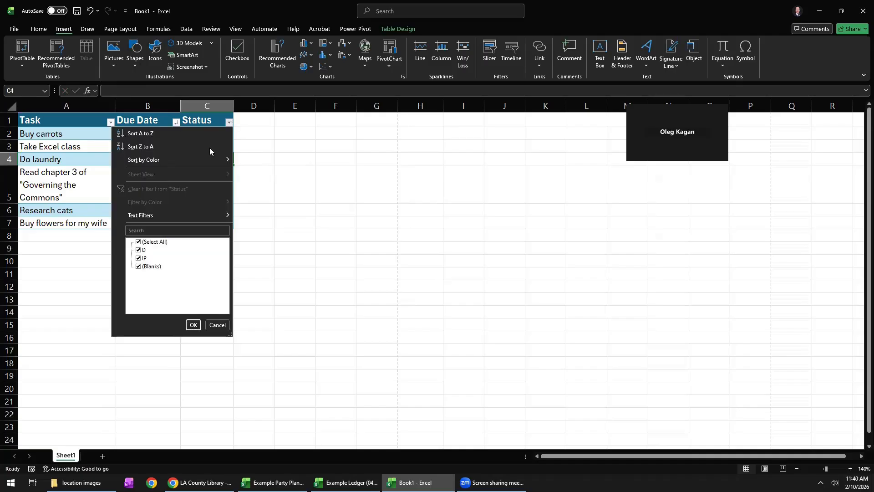
{"action": "left_click", "coordinate": [217, 325]}
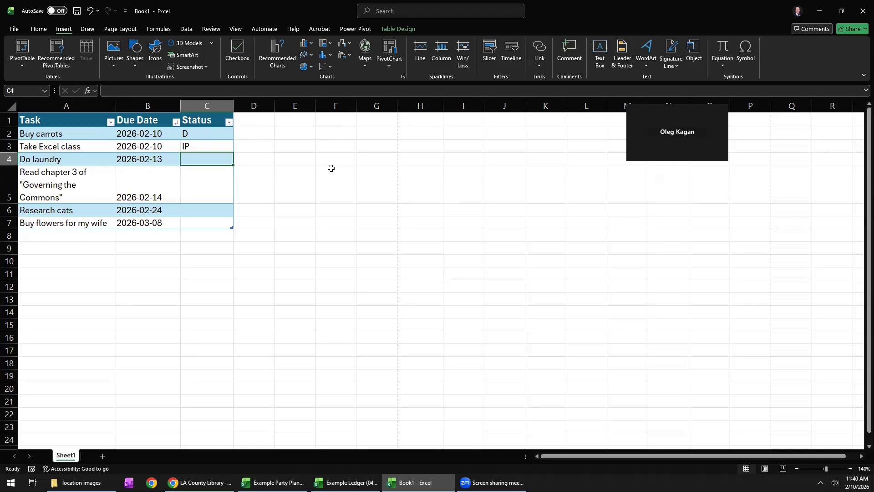
{"action": "left_click", "coordinate": [498, 52]}
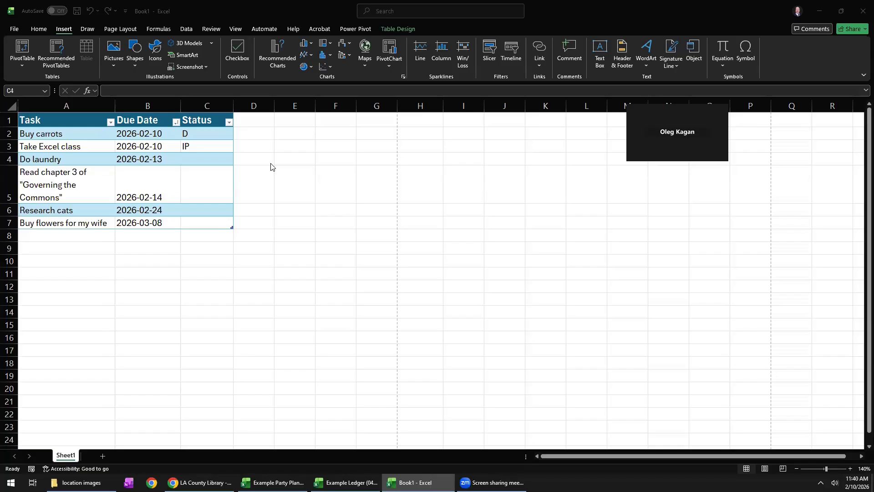
{"action": "key", "text": "Escape"}
Apply the Light table style with the solid green header row to the whole task table A1:C7.
{"action": "left_click", "coordinate": [58, 122]}
{"action": "left_click_drag", "start_coordinate": [59, 122], "coordinate": [198, 224]}
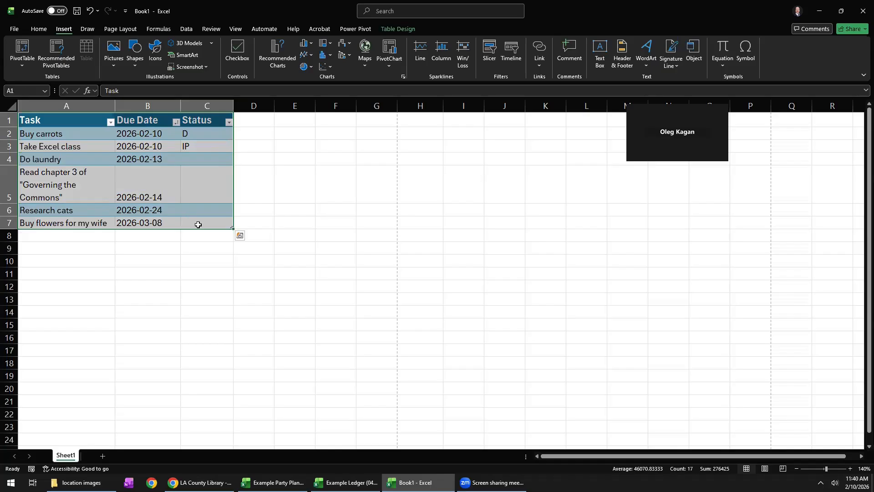
{"action": "left_click", "coordinate": [184, 198]}
{"action": "left_click", "coordinate": [62, 141]}
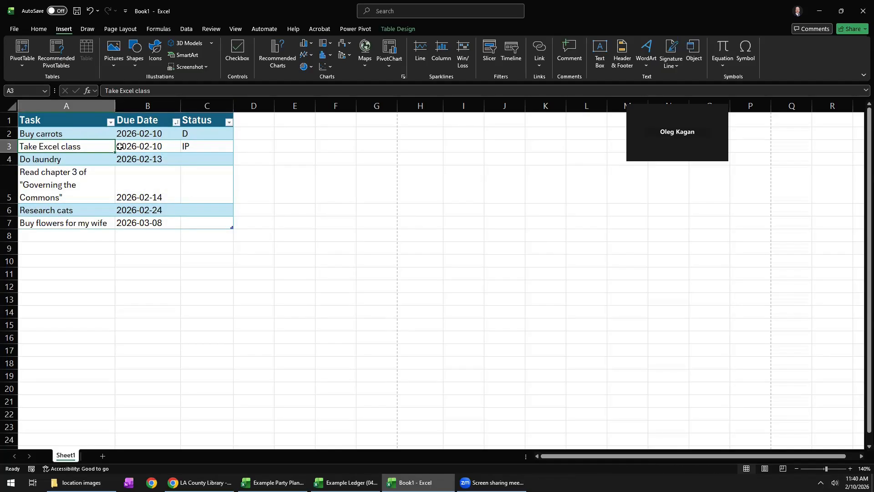
{"action": "left_click_drag", "start_coordinate": [48, 122], "coordinate": [229, 226]}
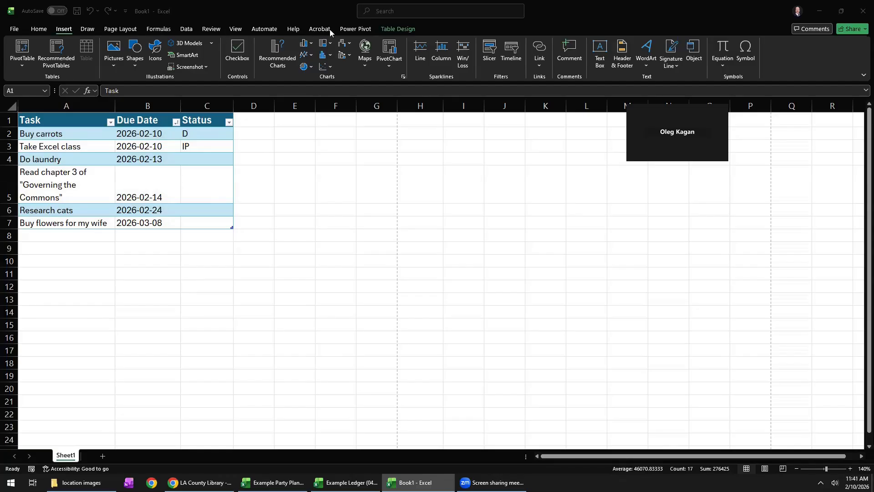
{"action": "left_click", "coordinate": [395, 30]}
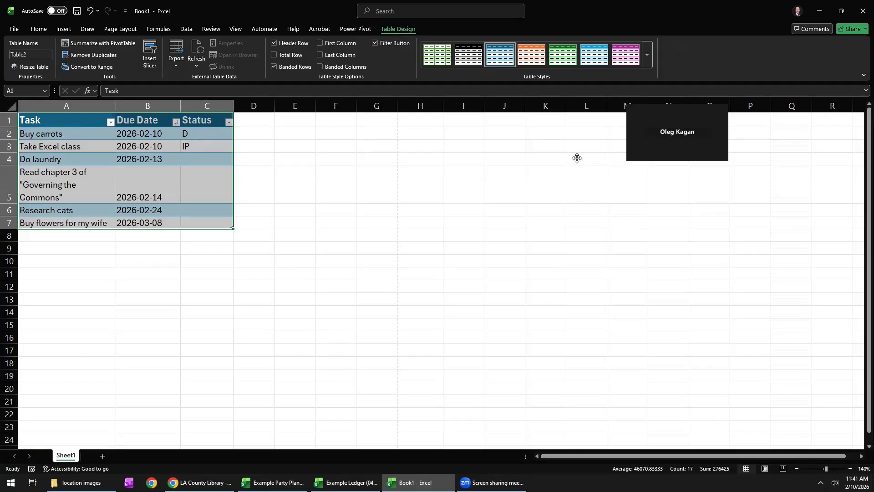
{"action": "left_click", "coordinate": [646, 57]}
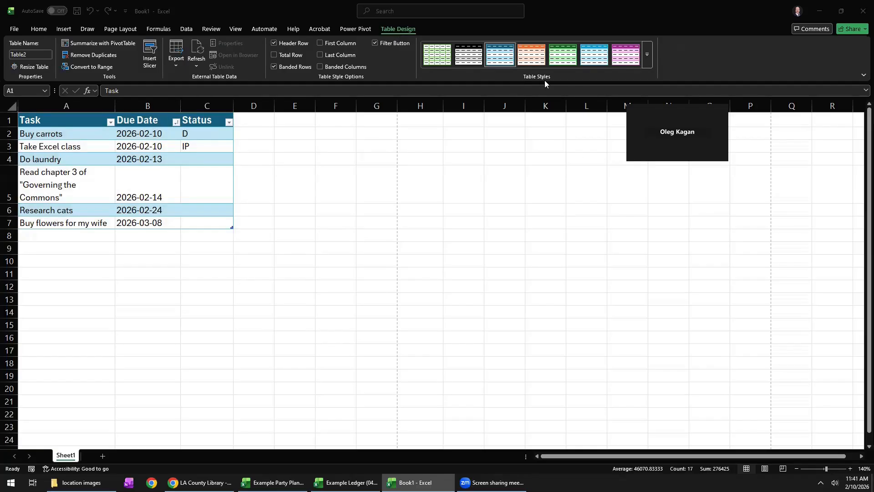
{"action": "left_click", "coordinate": [650, 54]}
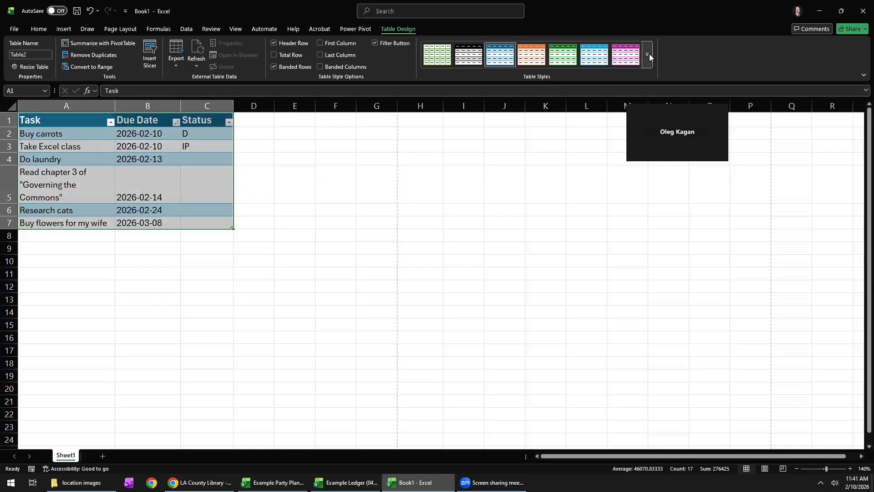
{"action": "left_click", "coordinate": [649, 55]}
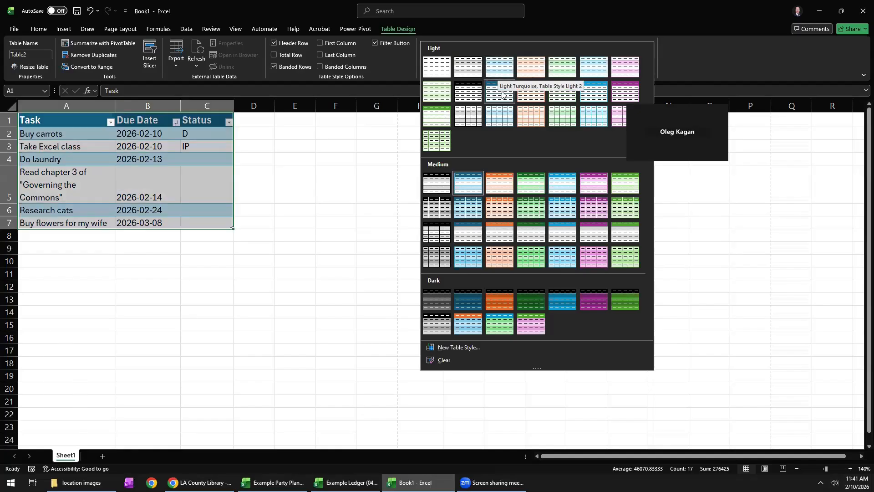
{"action": "left_click", "coordinate": [550, 94]}
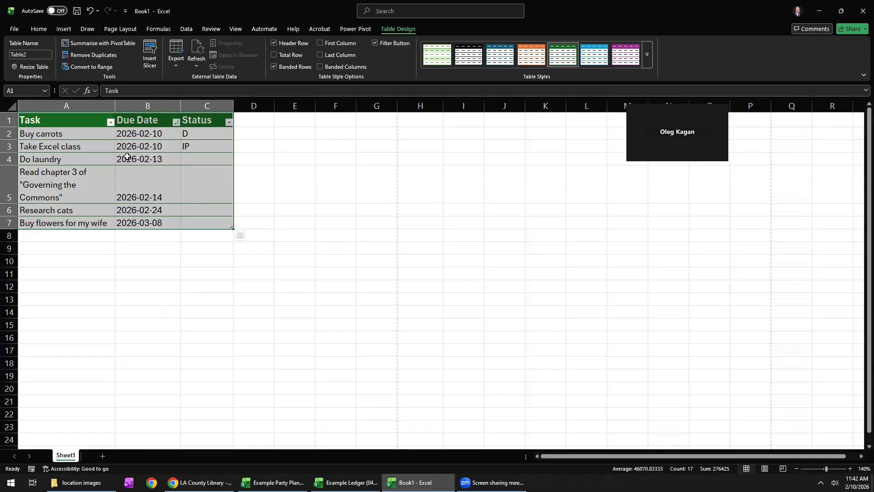
{"action": "left_click", "coordinate": [94, 137]}
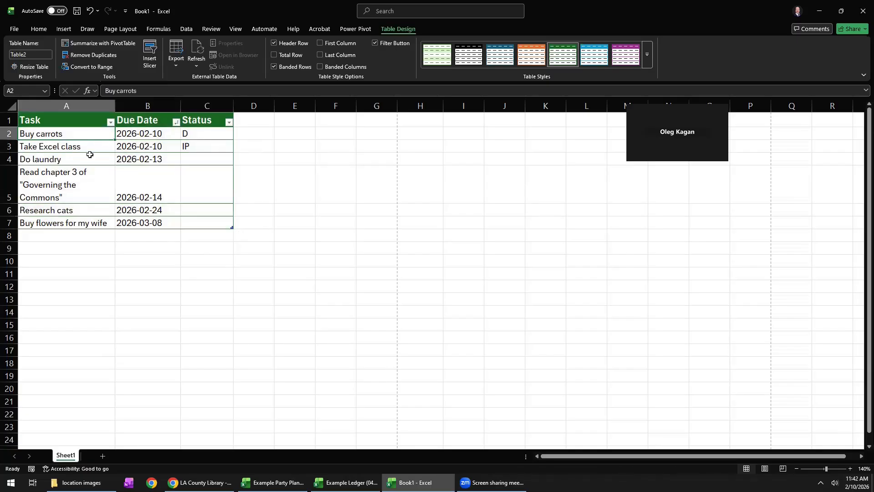
{"action": "left_click_drag", "start_coordinate": [202, 222], "coordinate": [203, 210]}
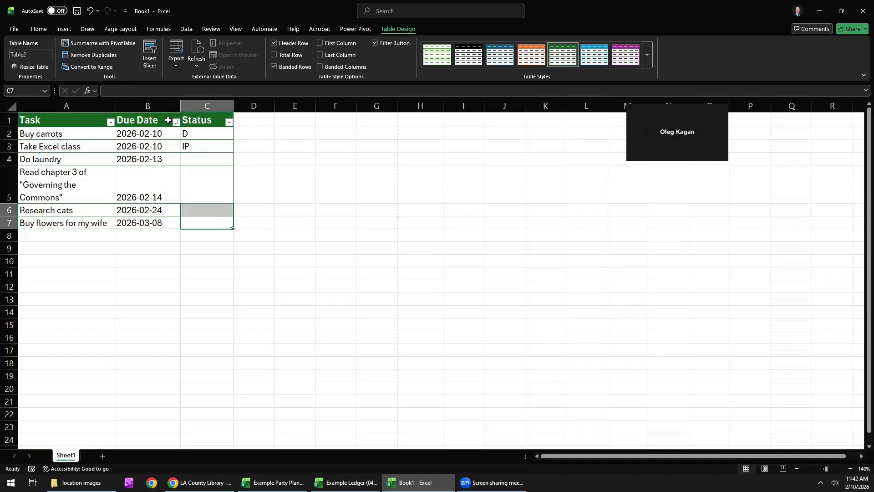
{"action": "left_click", "coordinate": [131, 119]}
{"action": "left_click", "coordinate": [202, 107]}
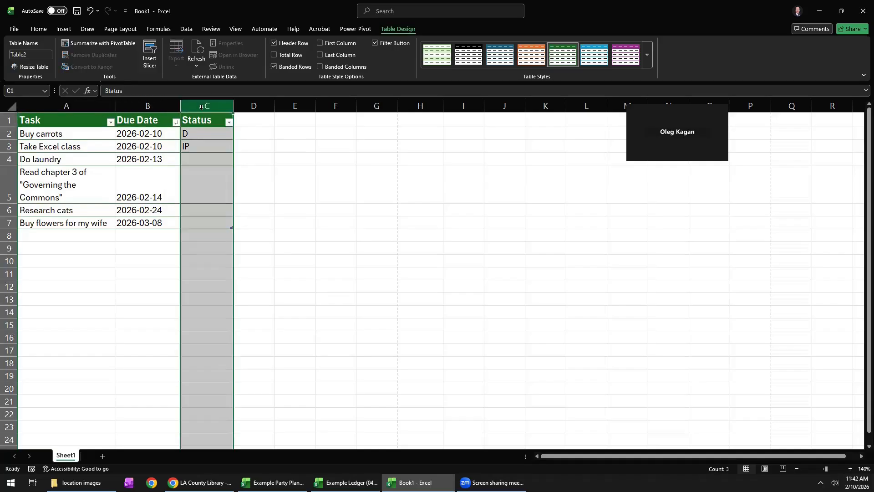
{"action": "left_click", "coordinate": [132, 106]}
{"action": "left_click", "coordinate": [206, 157]}
{"action": "left_click_drag", "start_coordinate": [194, 139], "coordinate": [195, 221]}
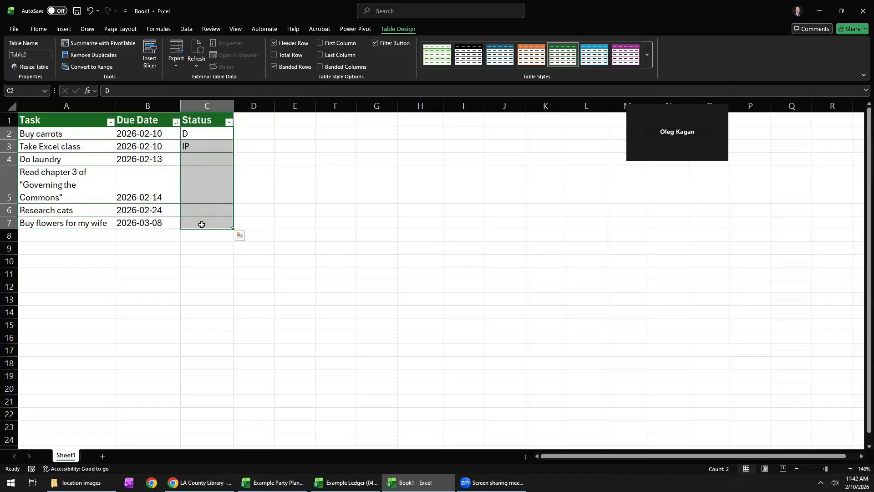
{"action": "left_click", "coordinate": [91, 232]}
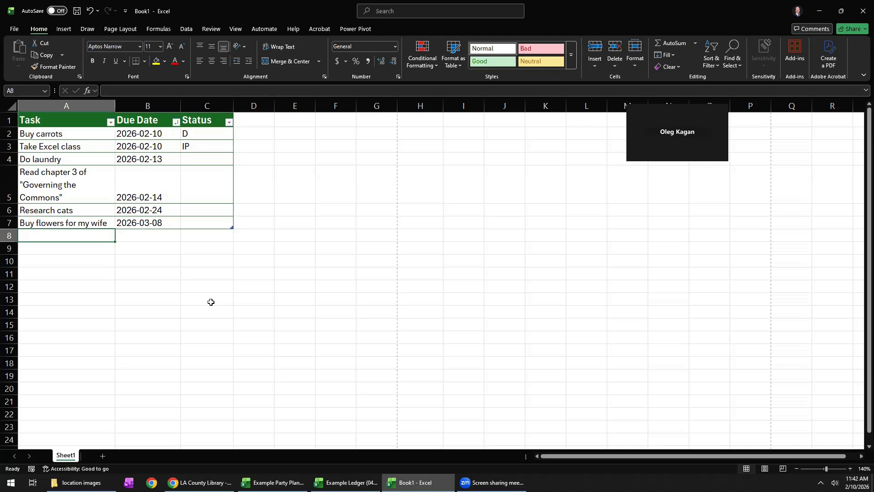
{"action": "left_click", "coordinate": [248, 267]}
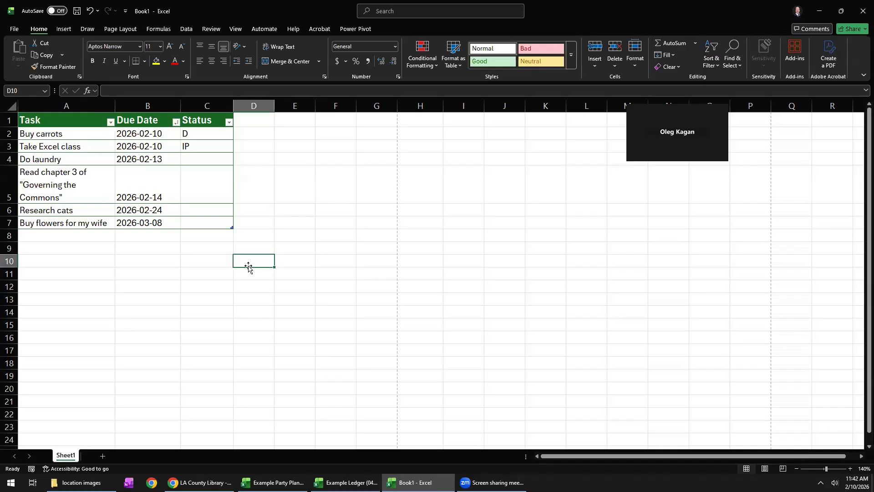
Enter the numbers 1, 2, 3 and 4 down cells E9:E12.
{"action": "left_click", "coordinate": [282, 250]}
{"action": "type", "text": "1"}
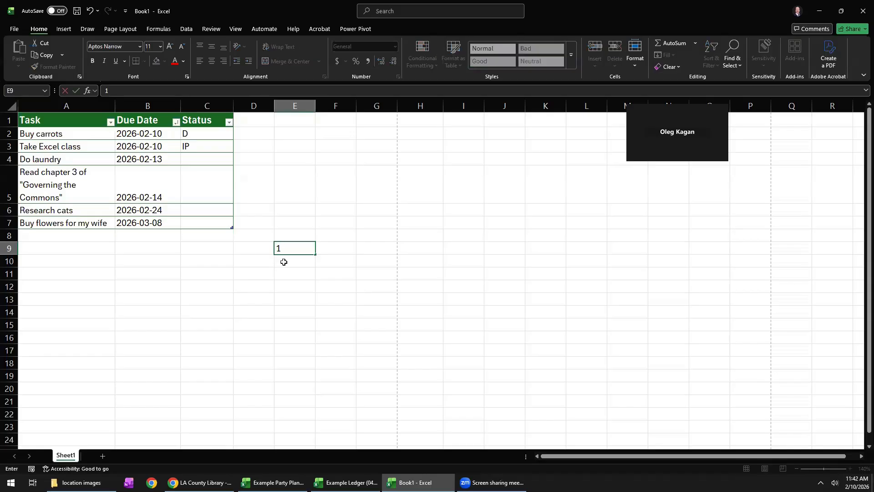
{"action": "key", "text": "Return"}
{"action": "type", "text": "2"}
{"action": "key", "text": "Return"}
{"action": "type", "text": "3"}
{"action": "key", "text": "Return"}
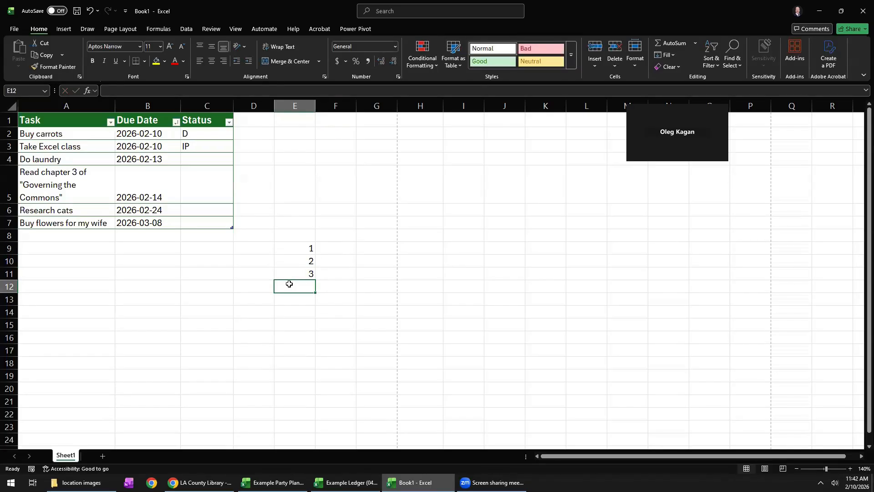
{"action": "type", "text": "4"}
{"action": "left_click", "coordinate": [312, 273]}
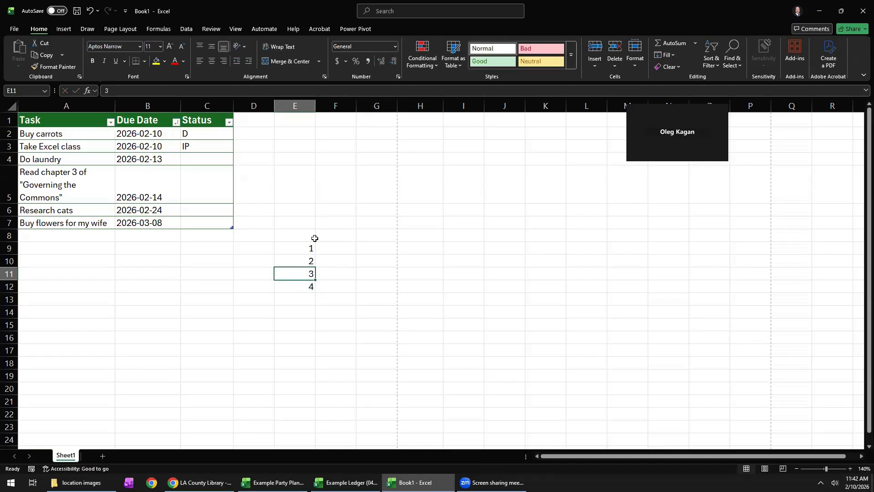
Extend the number series in E9:E12 down through E22, and clear everything below E9.
{"action": "left_click_drag", "start_coordinate": [308, 247], "coordinate": [306, 283]}
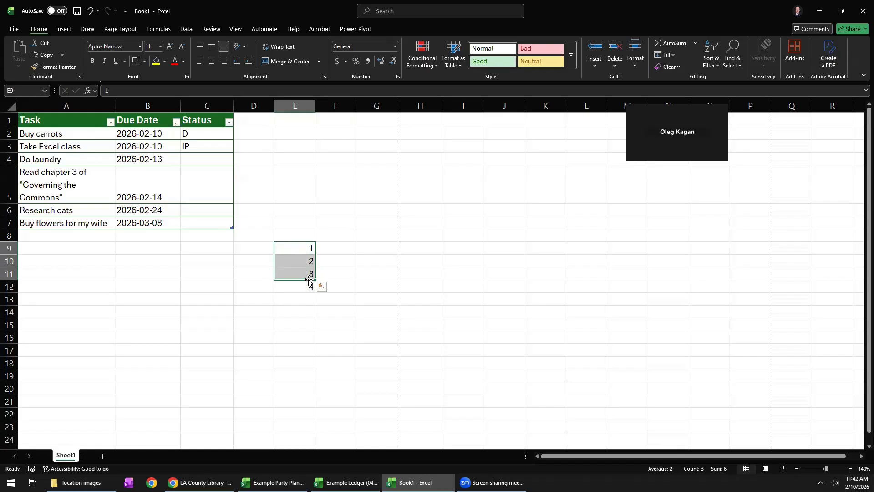
{"action": "left_click", "coordinate": [301, 275]}
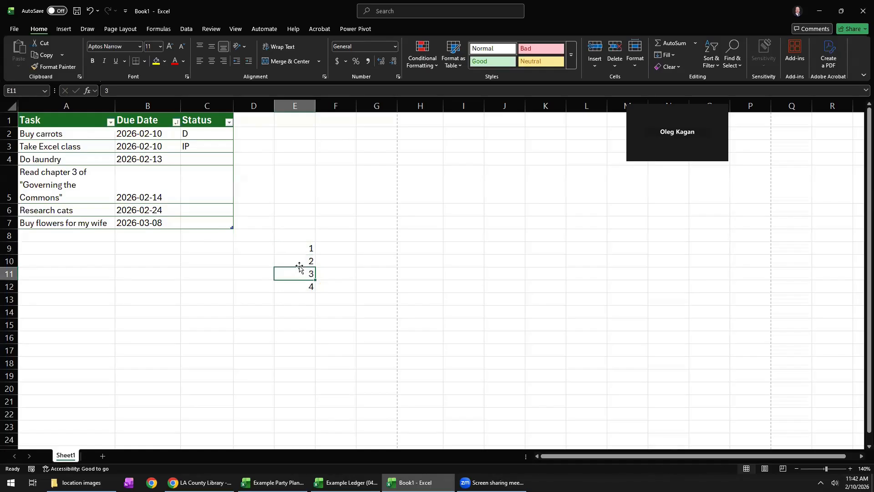
{"action": "left_click_drag", "start_coordinate": [300, 246], "coordinate": [306, 285]}
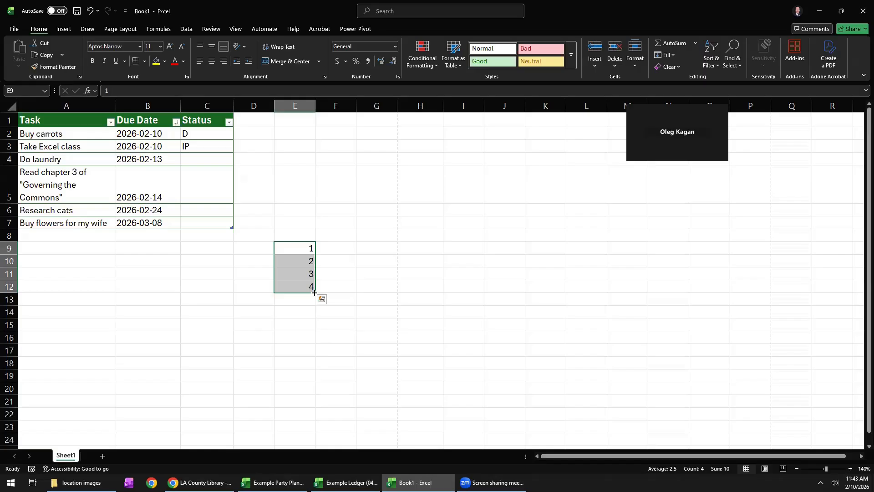
{"action": "left_click_drag", "start_coordinate": [315, 293], "coordinate": [303, 417]}
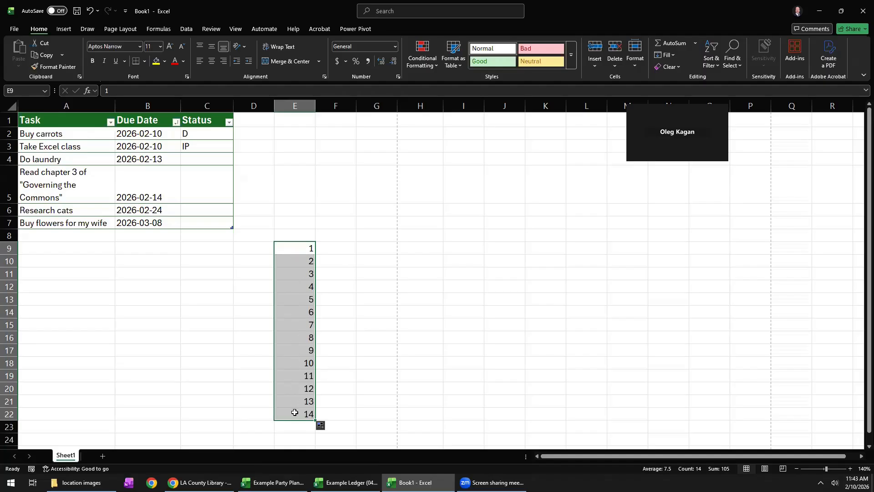
{"action": "left_click_drag", "start_coordinate": [300, 262], "coordinate": [304, 413]}
{"action": "key", "text": "Delete"}
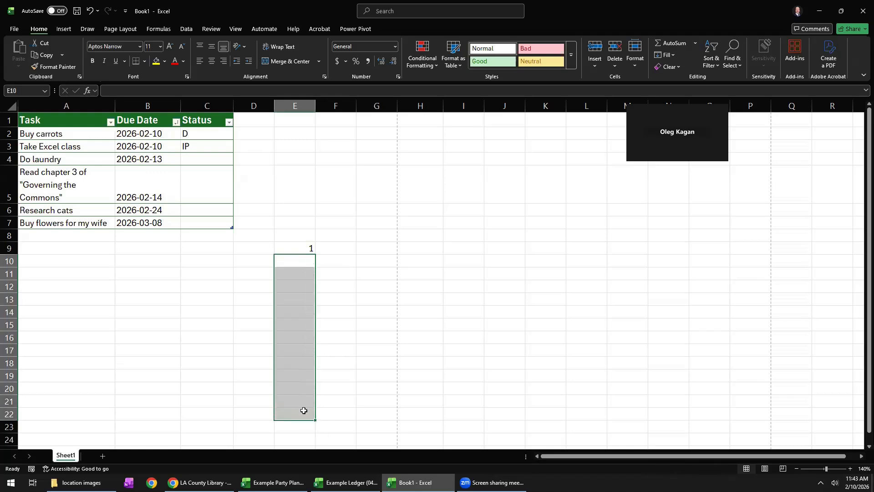
Enter 1 in each of the cells E10, E11 and E12.
{"action": "left_click", "coordinate": [288, 258]}
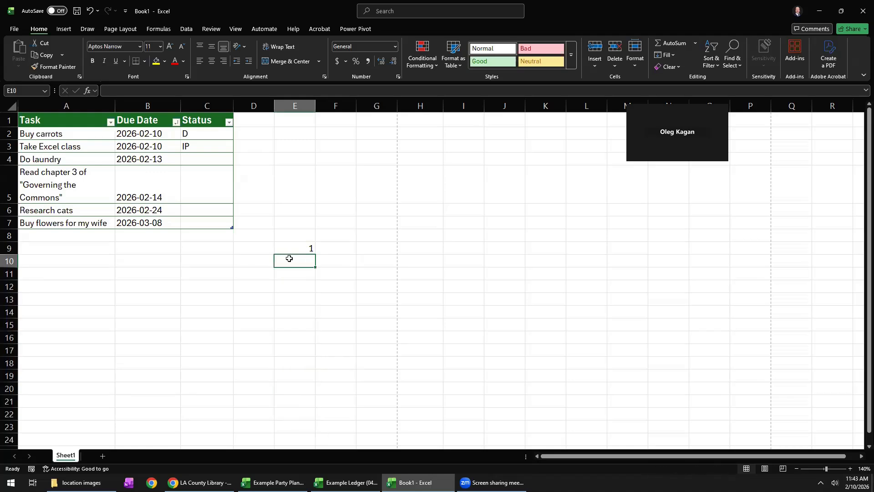
{"action": "type", "text": "1"}
{"action": "key", "text": "Return"}
{"action": "type", "text": "1"}
{"action": "key", "text": "Return"}
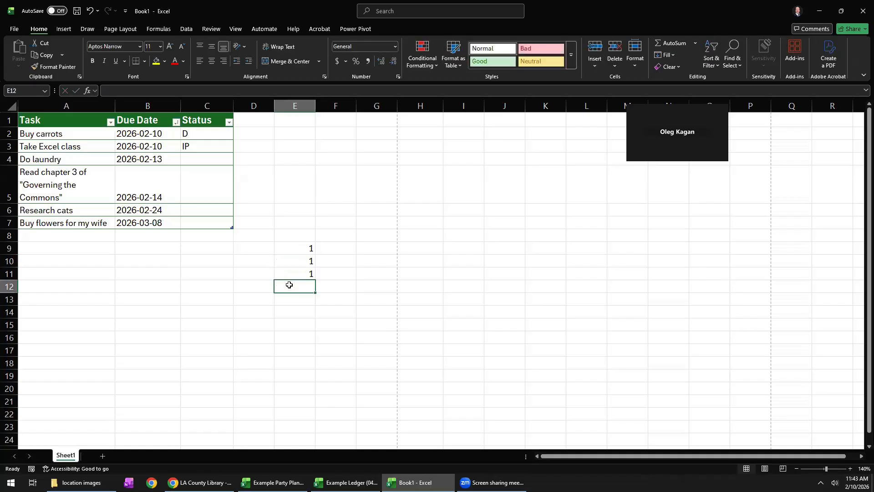
{"action": "type", "text": "1"}
{"action": "key", "text": "Return"}
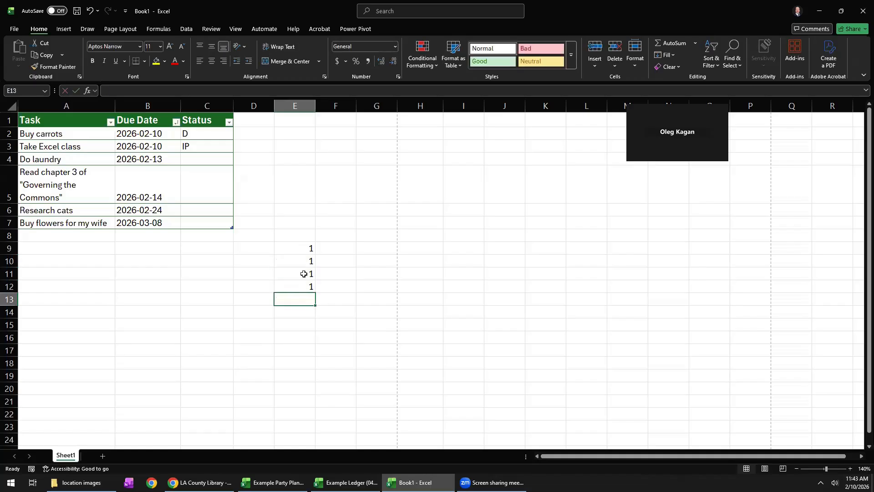
Fill the repeated 1s from E9:E12 down through E20, and clear E9:E20.
{"action": "left_click_drag", "start_coordinate": [306, 249], "coordinate": [307, 395]}
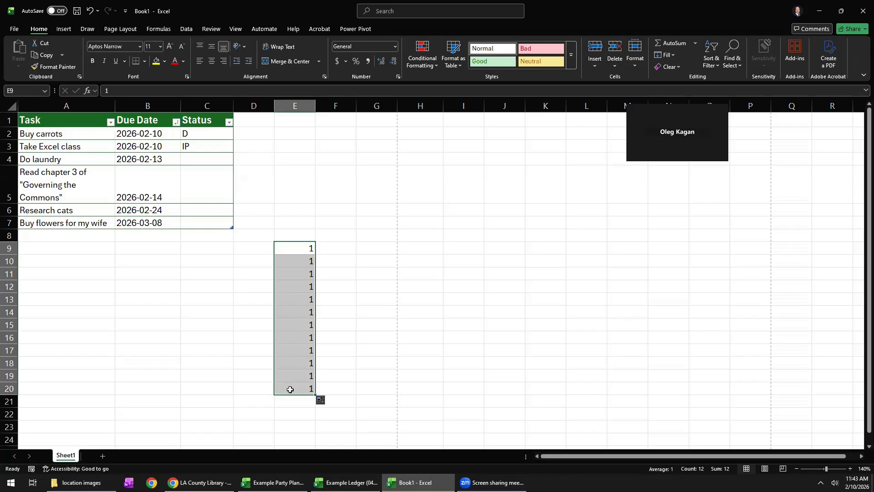
{"action": "key", "text": "Delete"}
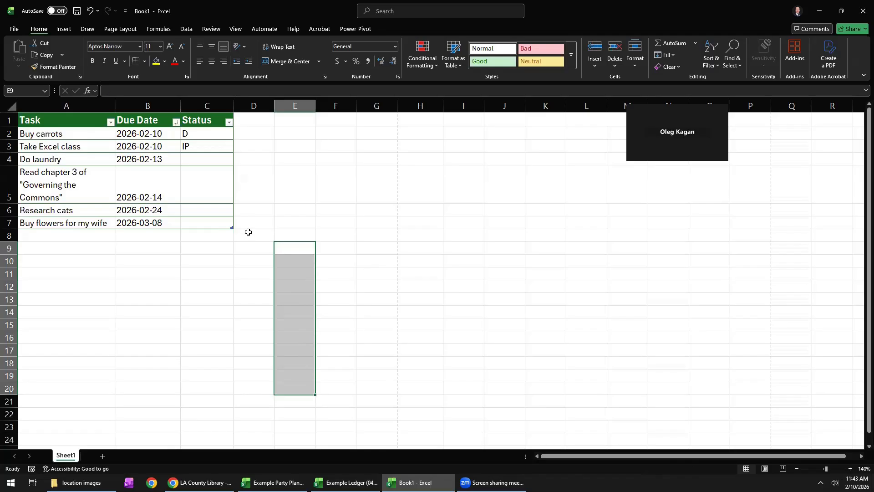
Insert the Wingdings smiley face symbol in cell E9.
{"action": "left_click", "coordinate": [285, 247]}
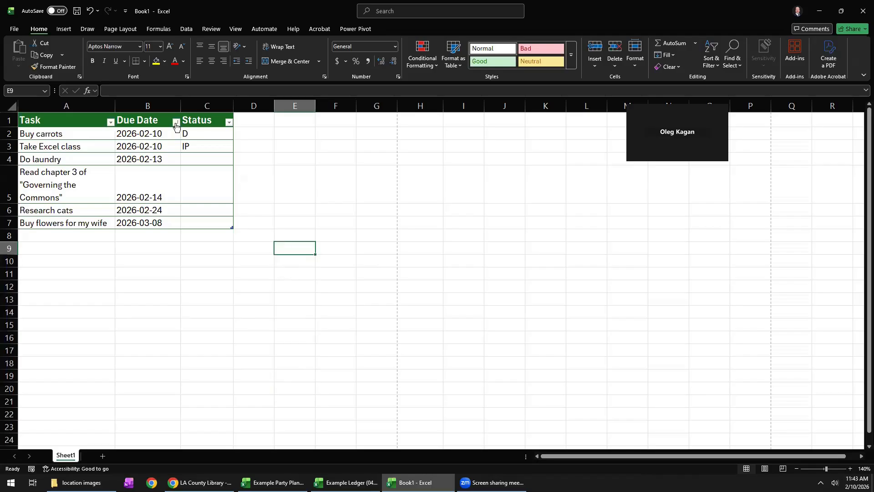
{"action": "left_click", "coordinate": [64, 29]}
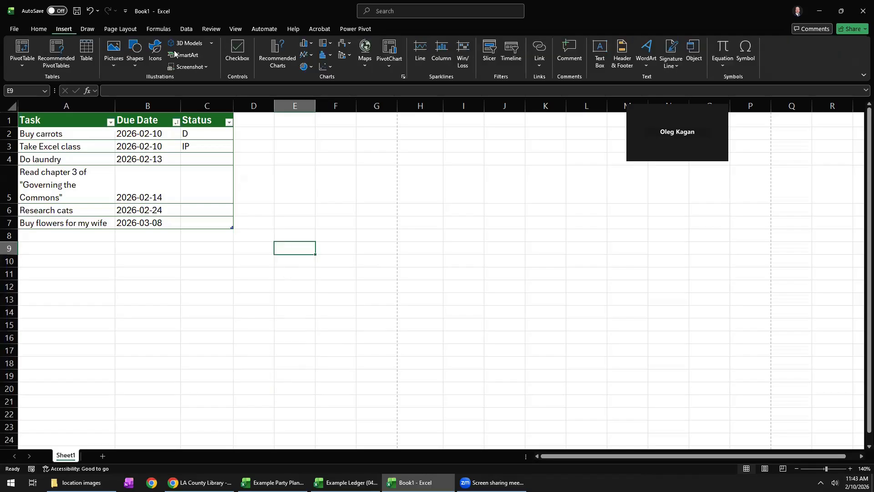
{"action": "left_click", "coordinate": [748, 57]}
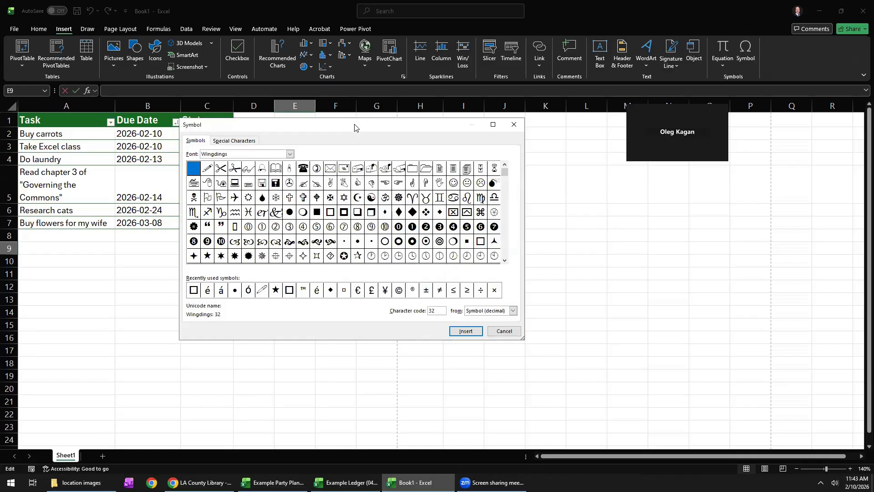
{"action": "left_click_drag", "start_coordinate": [355, 128], "coordinate": [196, 127]}
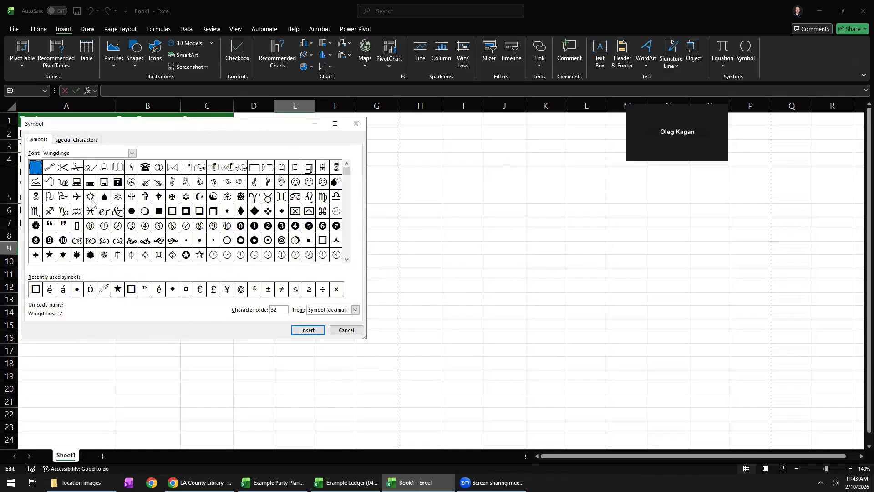
{"action": "left_click", "coordinate": [296, 182]}
{"action": "left_click", "coordinate": [308, 330]}
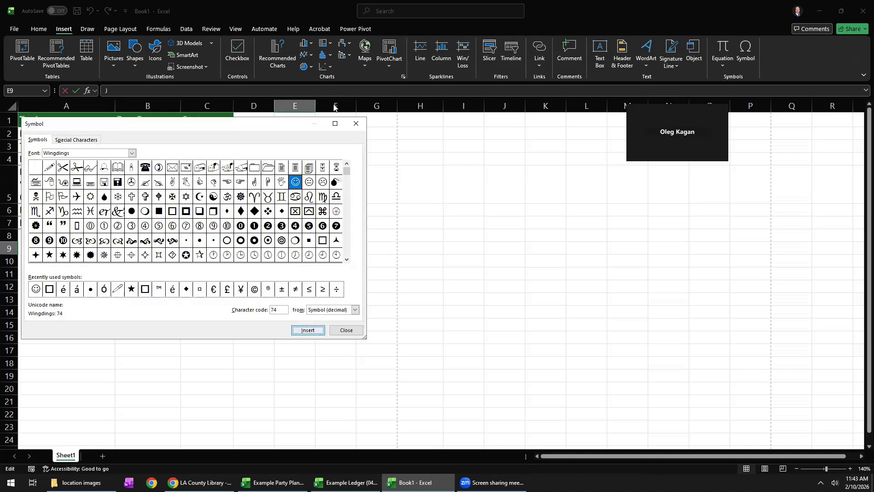
{"action": "left_click", "coordinate": [356, 123]}
Copy the smiley face from E9 into cells E10 and E11.
{"action": "left_click", "coordinate": [285, 262]}
{"action": "left_click", "coordinate": [286, 251]}
{"action": "key", "text": "ctrl+c"}
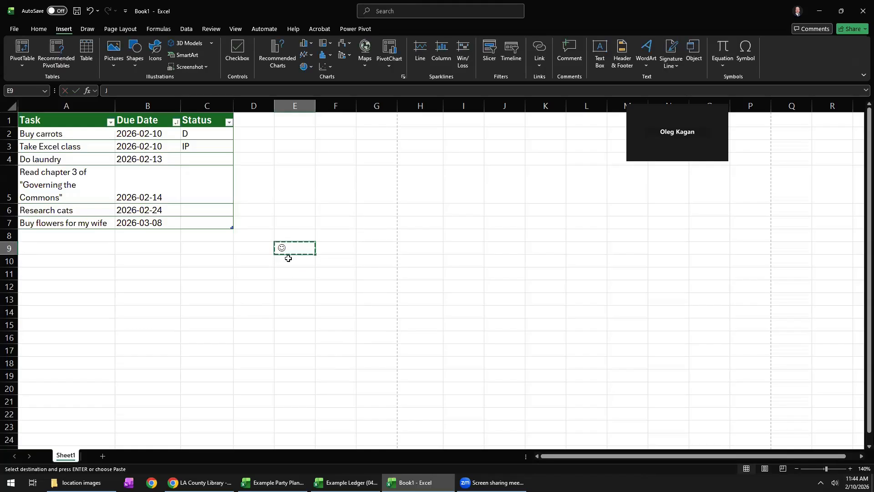
{"action": "left_click", "coordinate": [288, 259]}
{"action": "key", "text": "ctrl+v"}
{"action": "left_click", "coordinate": [287, 272]}
{"action": "key", "text": "ctrl+v"}
{"action": "left_click", "coordinate": [283, 295]}
Fill the smiley faces across the block E9:G19, and clear the whole block.
{"action": "left_click_drag", "start_coordinate": [296, 250], "coordinate": [378, 379]}
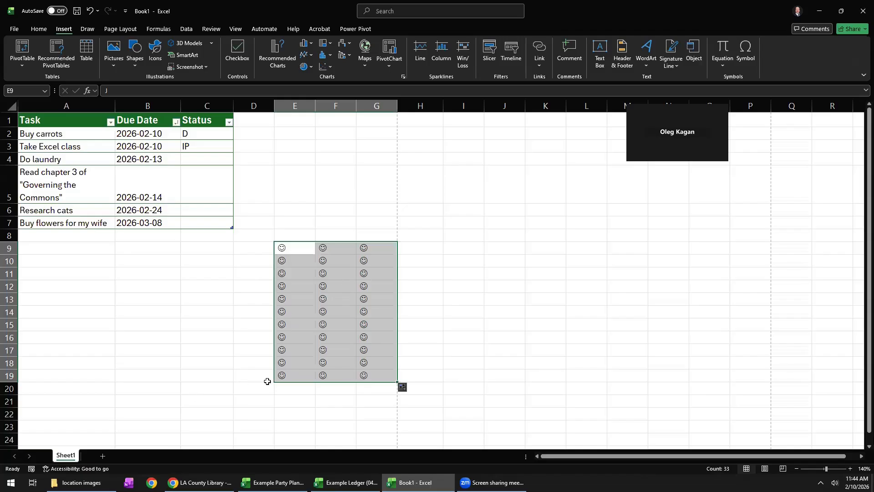
{"action": "key", "text": "Delete"}
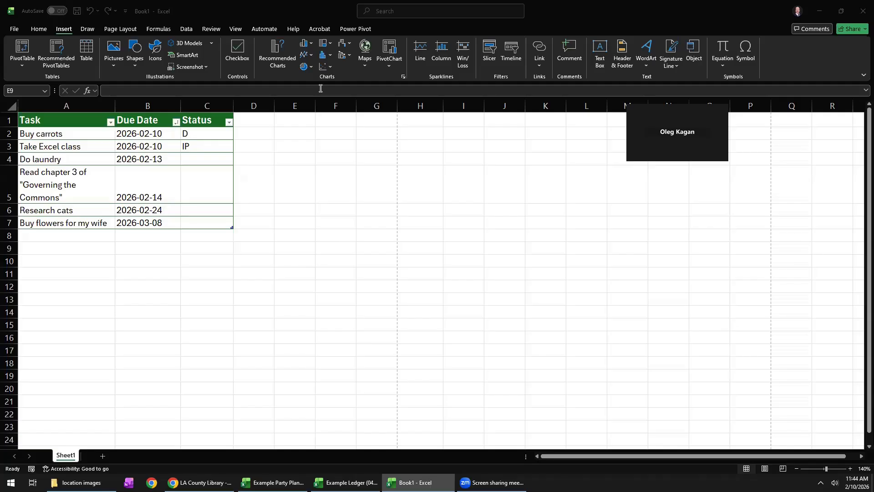
Close Book1 without saving its changes and switch to the Example Ledger (04) workbook.
{"action": "left_click", "coordinate": [862, 11]}
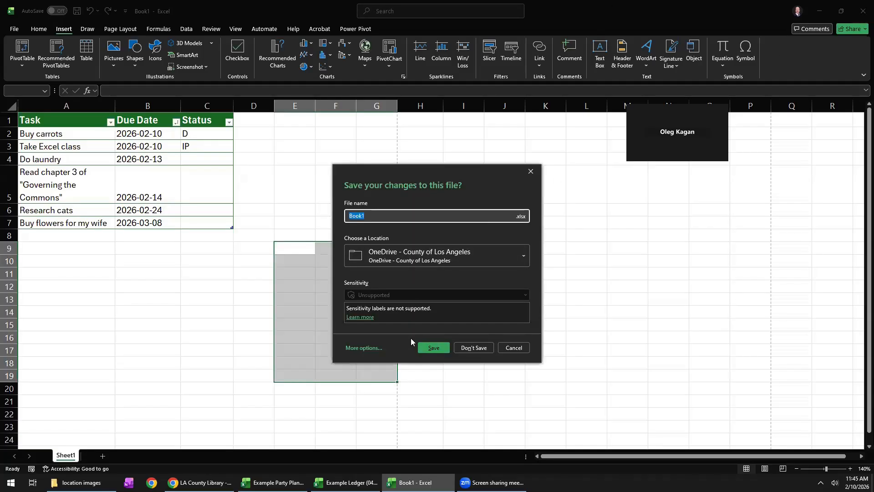
{"action": "left_click", "coordinate": [474, 347]}
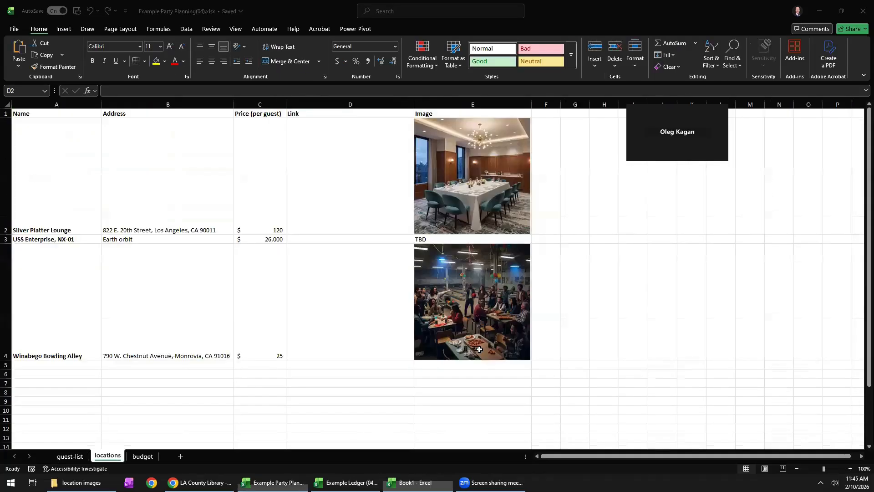
{"action": "left_click", "coordinate": [346, 482]}
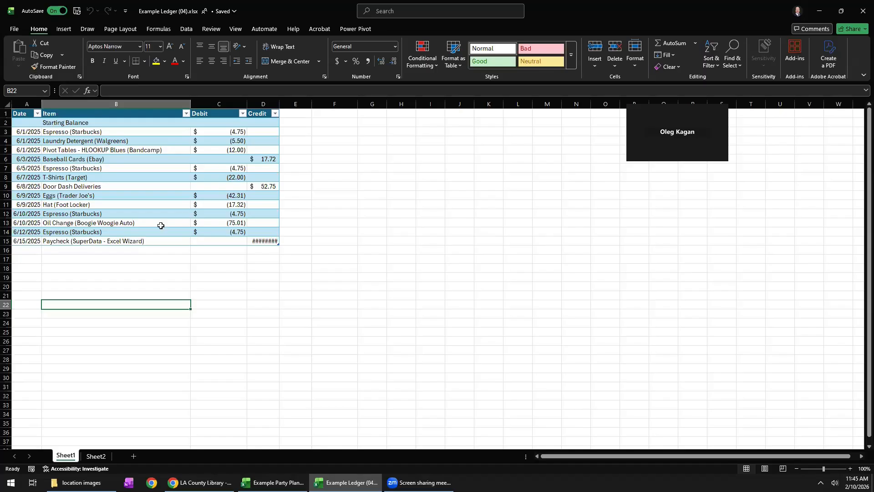
Examine the ledger table's Date, Item, Debit and Credit columns and the entries in each.
{"action": "left_click", "coordinate": [28, 106]}
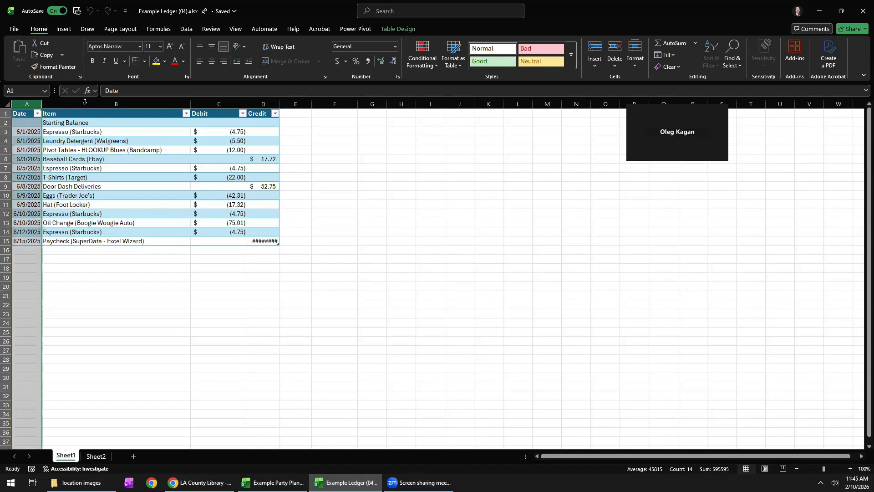
{"action": "left_click", "coordinate": [106, 104]}
{"action": "left_click", "coordinate": [221, 105]}
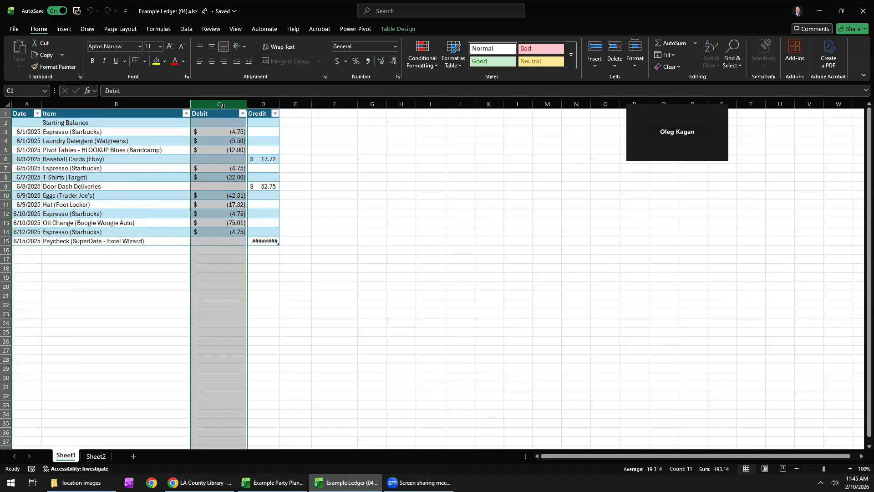
{"action": "left_click", "coordinate": [263, 106]}
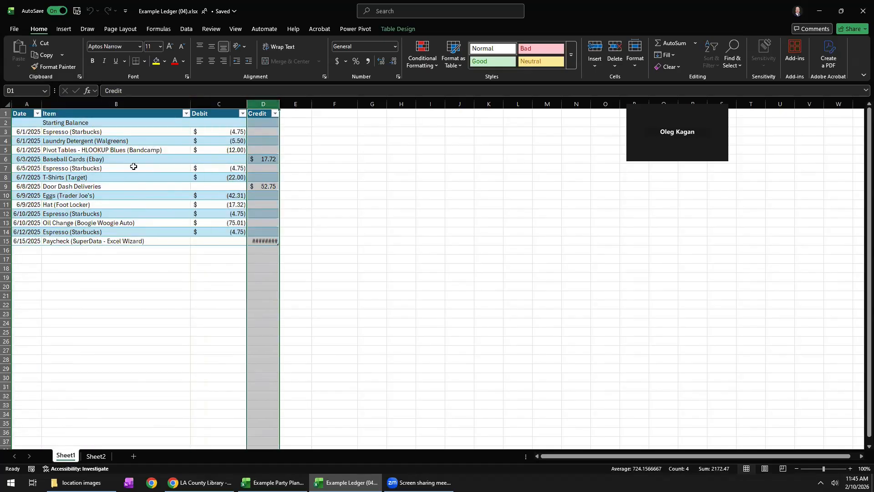
{"action": "left_click_drag", "start_coordinate": [94, 123], "coordinate": [92, 240]}
{"action": "left_click", "coordinate": [92, 240]}
{"action": "left_click", "coordinate": [74, 122]}
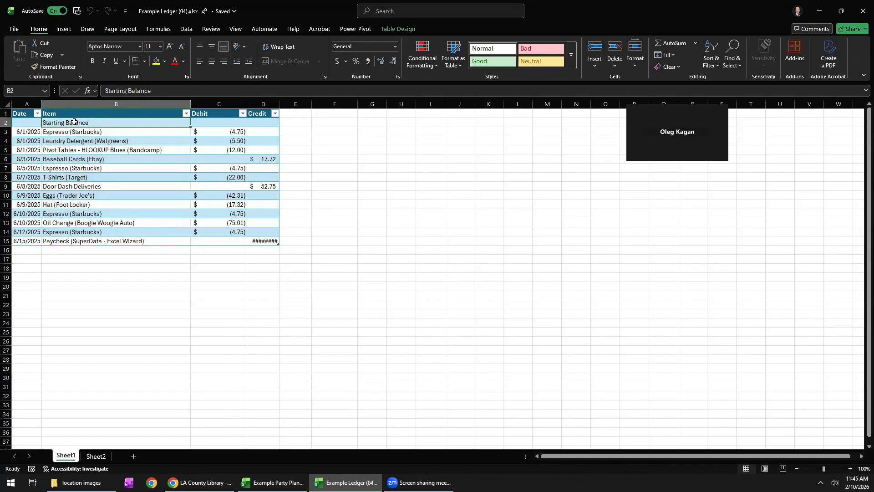
{"action": "left_click_drag", "start_coordinate": [33, 132], "coordinate": [41, 241]}
{"action": "left_click_drag", "start_coordinate": [221, 136], "coordinate": [237, 232]}
{"action": "left_click_drag", "start_coordinate": [260, 159], "coordinate": [260, 195]}
{"action": "left_click", "coordinate": [220, 138]}
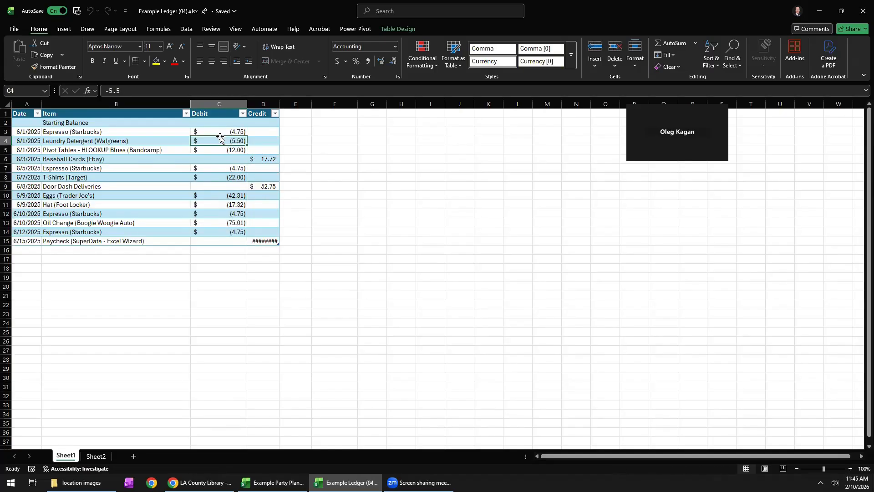
Show the Debit amounts in C3:C14 with no decimal places, and restore two decimals.
{"action": "left_click_drag", "start_coordinate": [221, 132], "coordinate": [211, 233]}
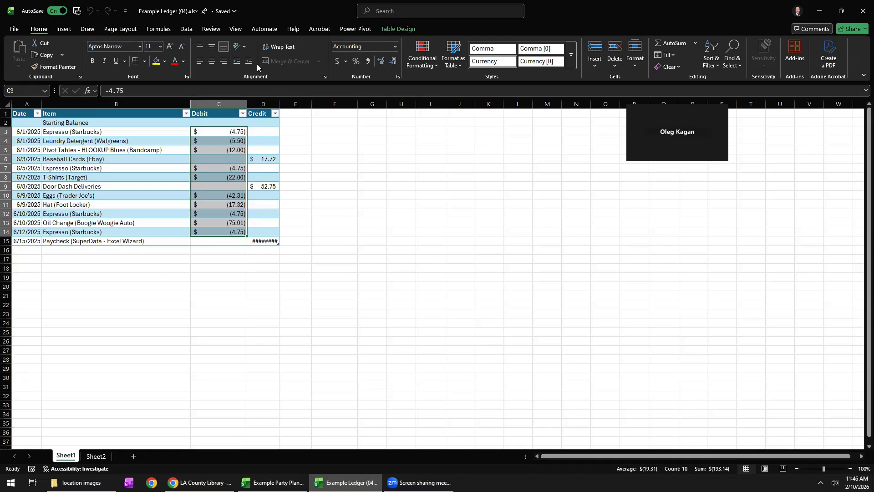
{"action": "left_click", "coordinate": [394, 62]}
{"action": "left_click", "coordinate": [395, 63]}
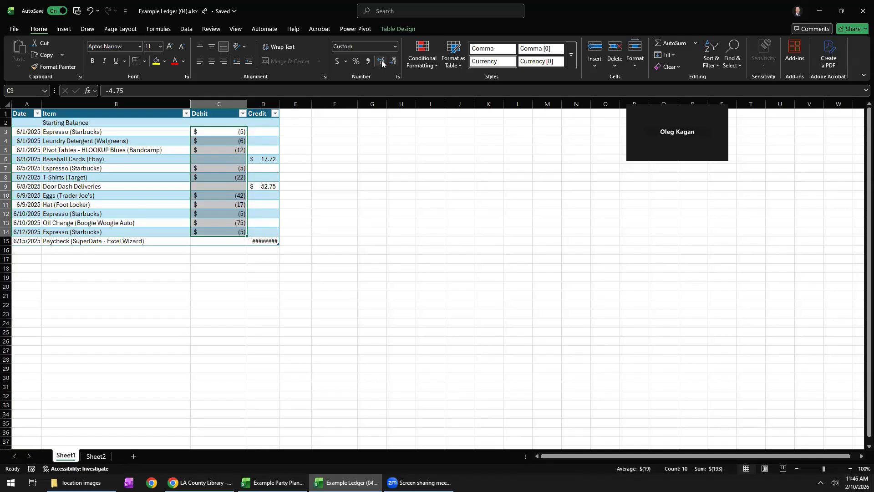
{"action": "left_click", "coordinate": [382, 62]}
{"action": "left_click", "coordinate": [382, 62]}
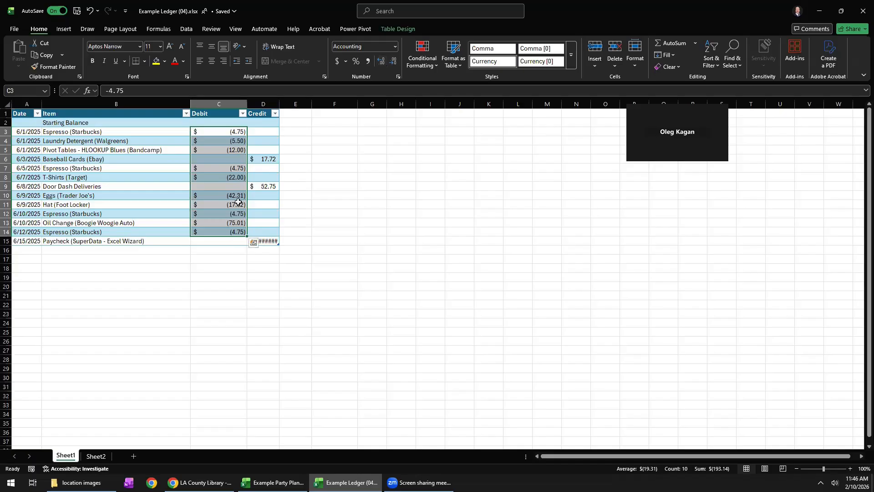
Increase the Debit amounts in C3:C14 to seven decimal places, and reduce them back to two.
{"action": "left_click", "coordinate": [379, 66]}
{"action": "left_click", "coordinate": [378, 65]}
{"action": "left_click", "coordinate": [379, 66]}
{"action": "left_click", "coordinate": [378, 65]}
{"action": "left_click", "coordinate": [379, 66]}
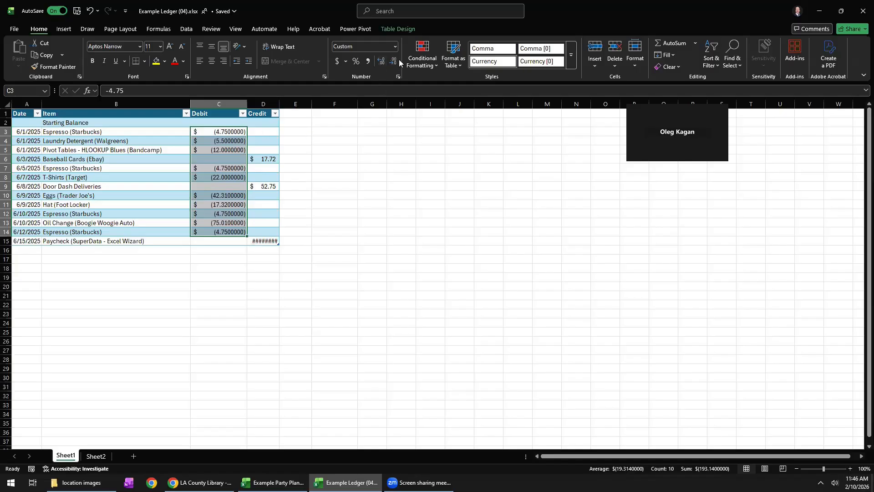
{"action": "left_click", "coordinate": [394, 61]}
{"action": "left_click", "coordinate": [394, 62]}
{"action": "left_click", "coordinate": [394, 62]}
{"action": "left_click", "coordinate": [394, 62]}
{"action": "left_click", "coordinate": [394, 62]}
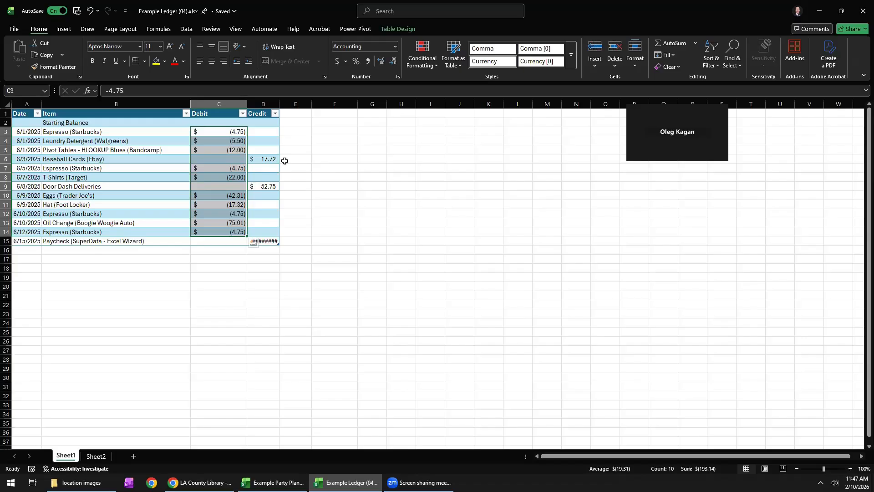
Widen the Credit column slightly so the paycheck amount in D15 displays in full.
{"action": "left_click", "coordinate": [272, 240]}
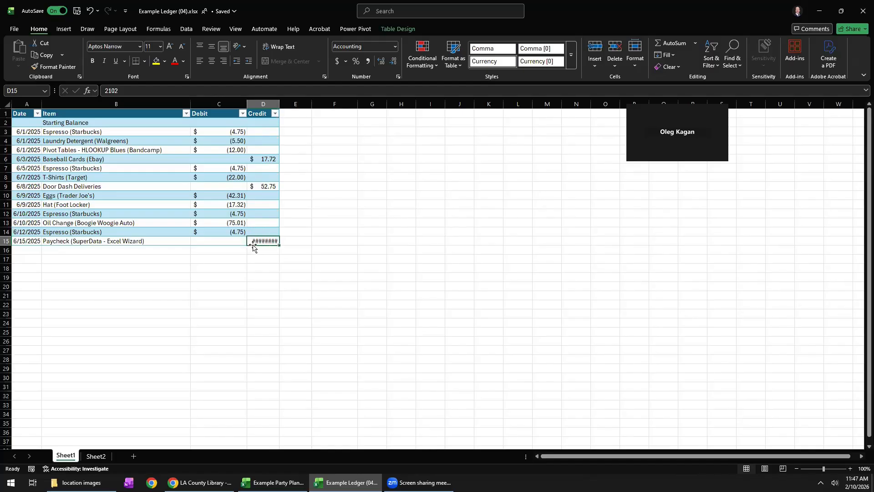
{"action": "left_click_drag", "start_coordinate": [278, 104], "coordinate": [282, 105]}
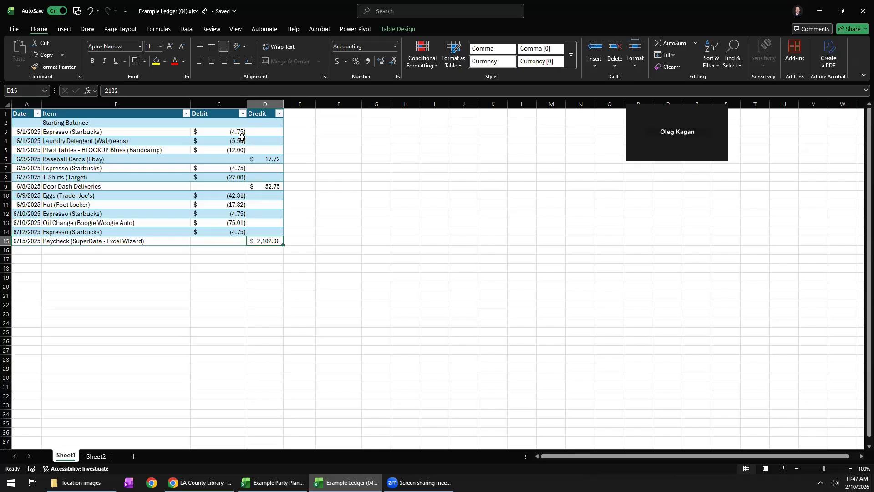
Enter 5000 in E2, beside the table's Credit column, as the amount for the Starting Balance row.
{"action": "left_click_drag", "start_coordinate": [28, 123], "coordinate": [125, 122]}
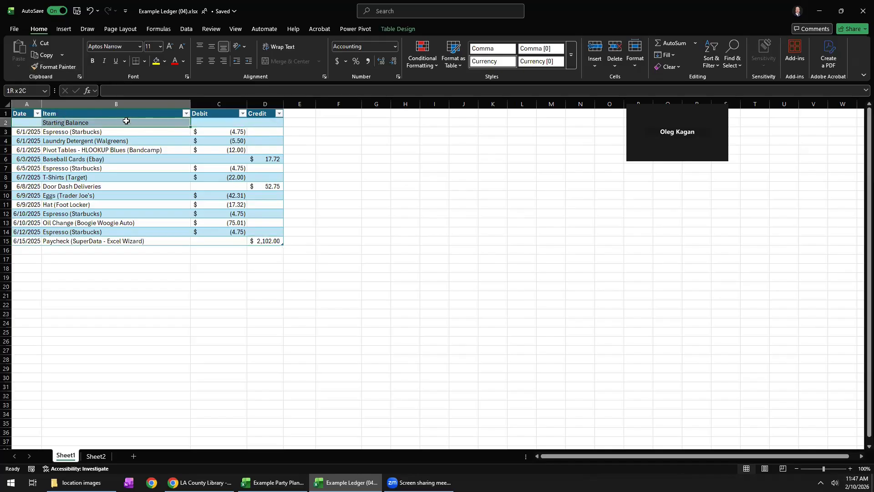
{"action": "left_click", "coordinate": [122, 123]}
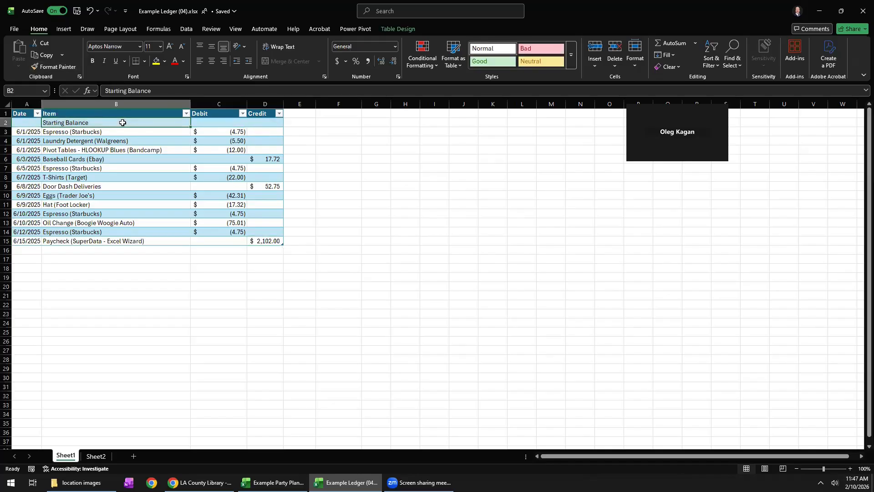
{"action": "left_click", "coordinate": [299, 121]}
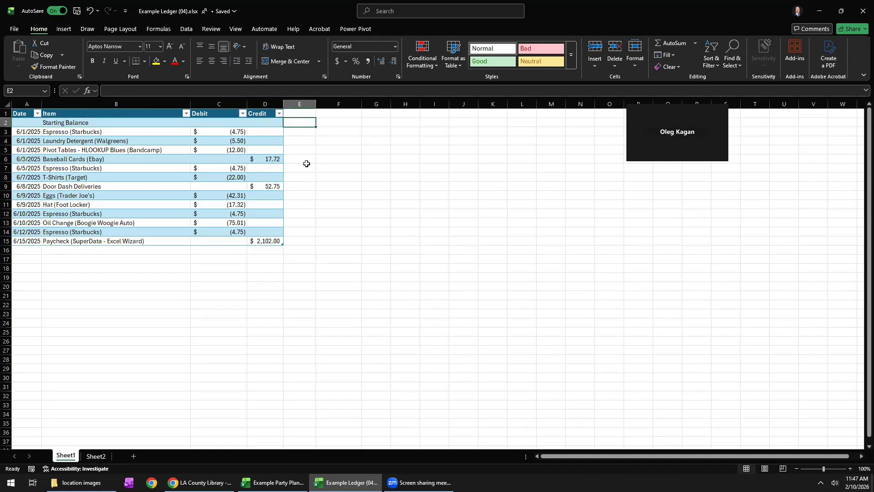
{"action": "type", "text": "5000"}
{"action": "key", "text": "Return"}
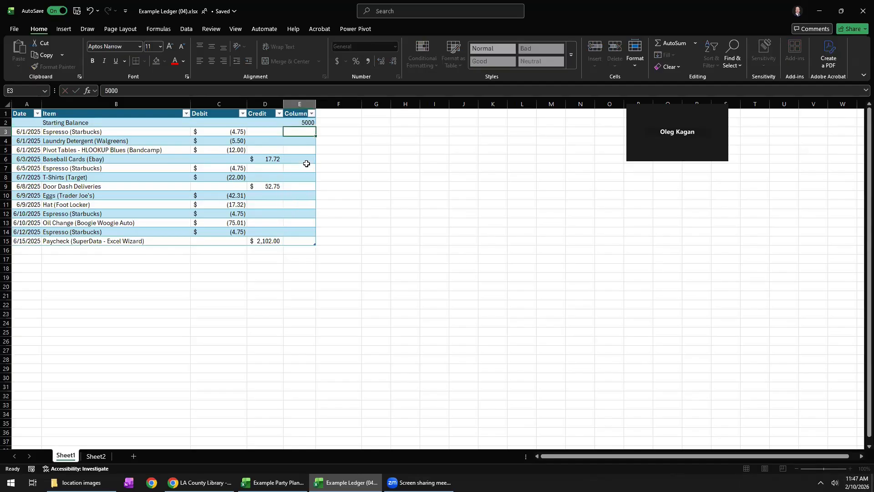
Apply the Accounting number format to the starting balance in E2 and widen column E to fit it.
{"action": "left_click", "coordinate": [300, 123]}
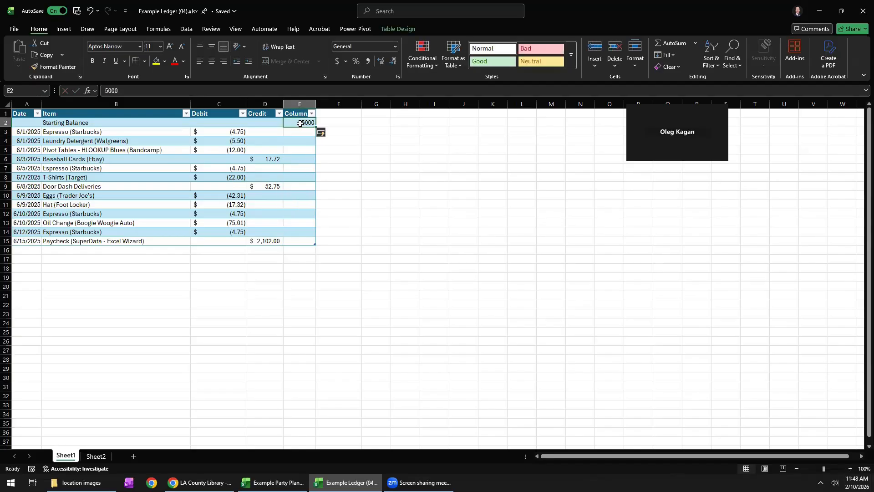
{"action": "left_click", "coordinate": [338, 64]}
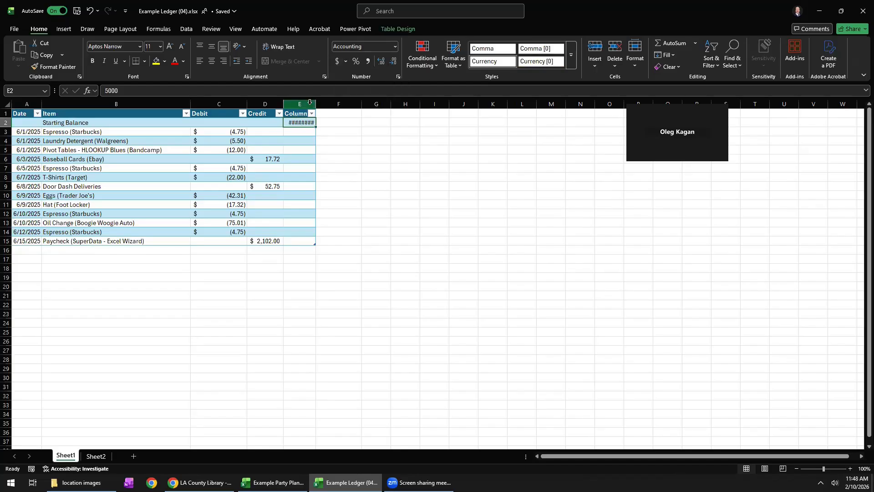
{"action": "left_click_drag", "start_coordinate": [316, 104], "coordinate": [331, 104]}
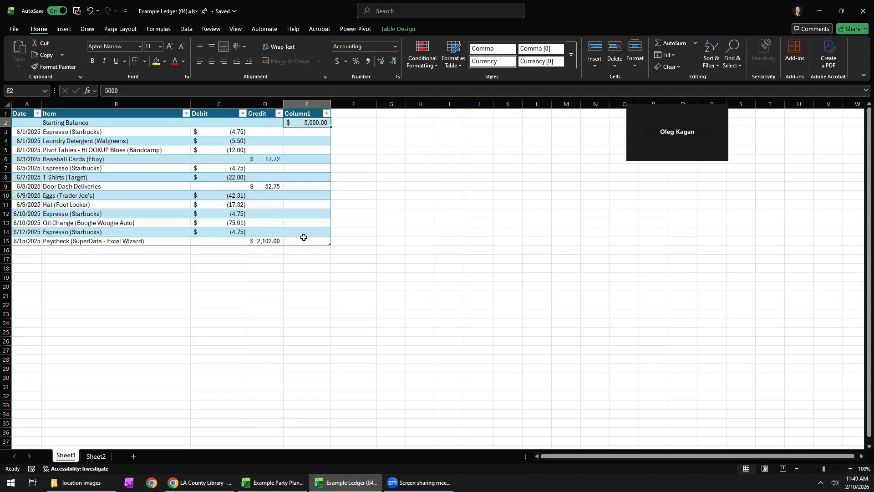
Add a Totals Row to the ledger table.
{"action": "right_click", "coordinate": [293, 205]}
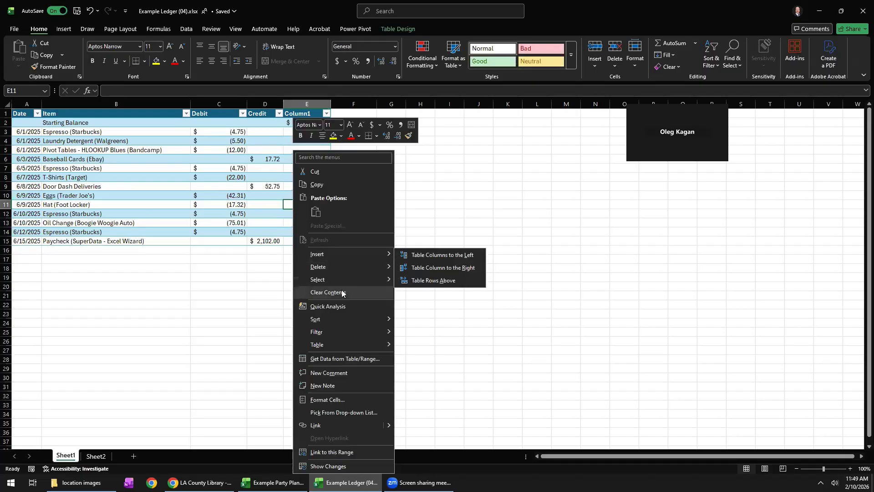
{"action": "mouse_move", "coordinate": [339, 346]}
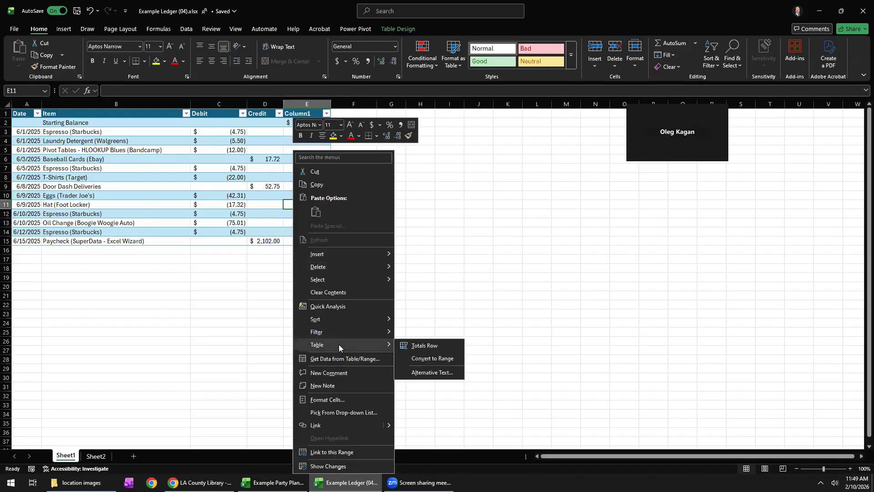
{"action": "left_click", "coordinate": [429, 347]}
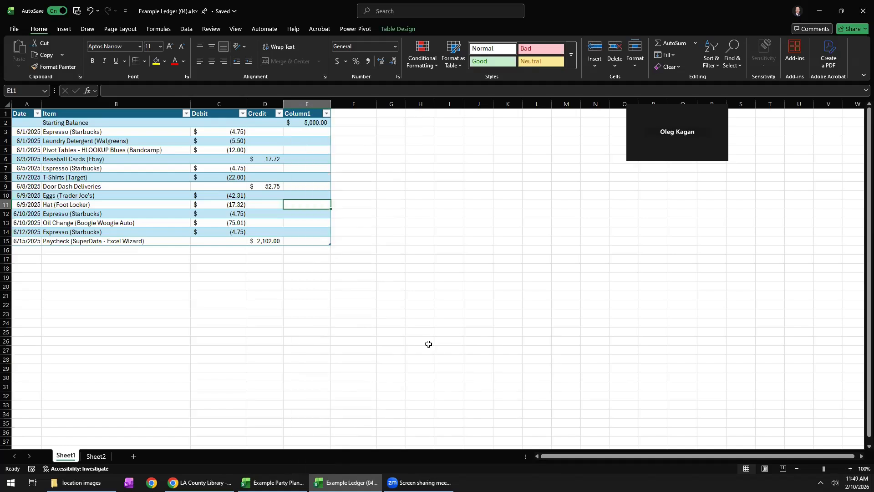
Clear the automatic subtotal formula in E16 and look through the summary functions available for that cell.
{"action": "left_click", "coordinate": [311, 250]}
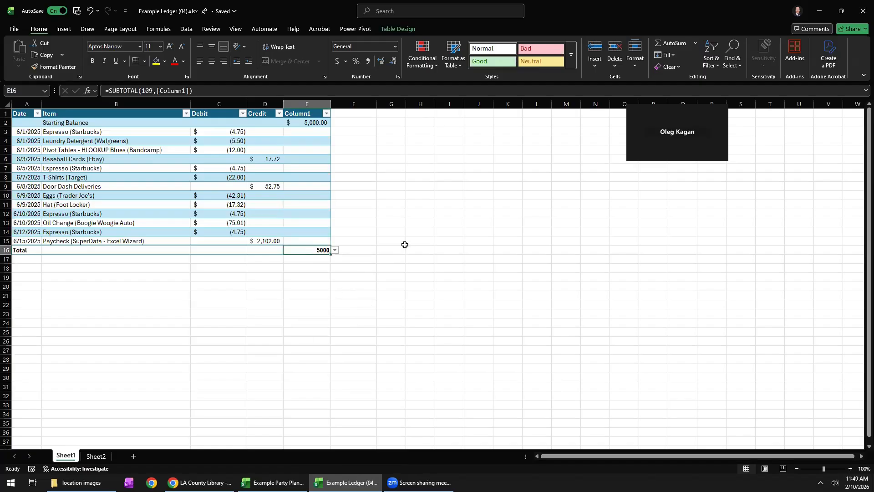
{"action": "key", "text": "Delete"}
{"action": "left_click", "coordinate": [335, 250]}
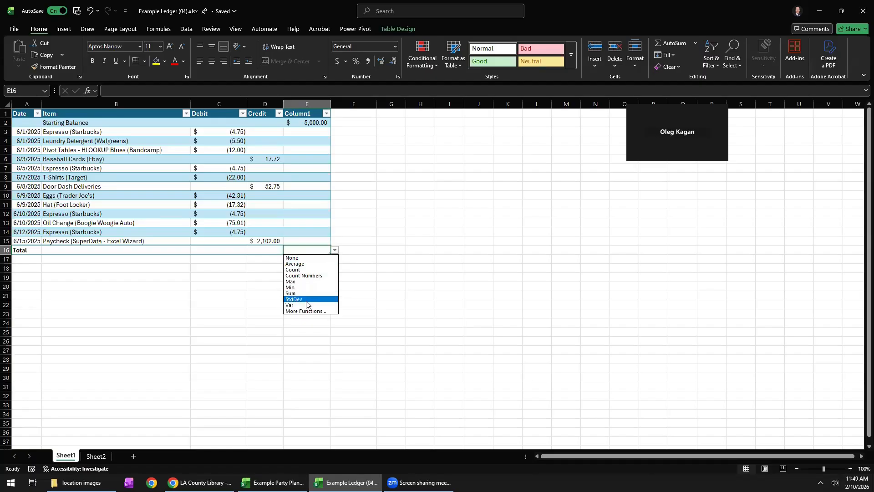
{"action": "key", "text": "Escape"}
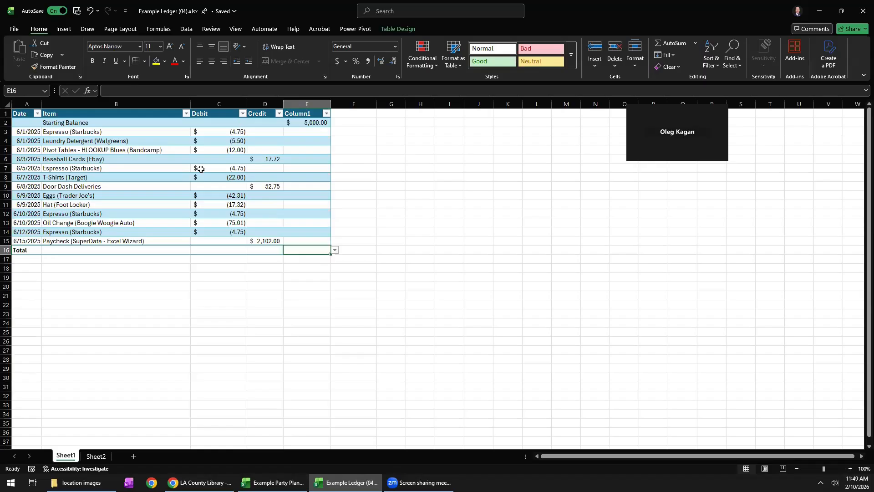
Start a formula in total cell E16 with the SUM function, chosen from the function suggestions.
{"action": "double_click", "coordinate": [309, 250]}
{"action": "type", "text": "="}
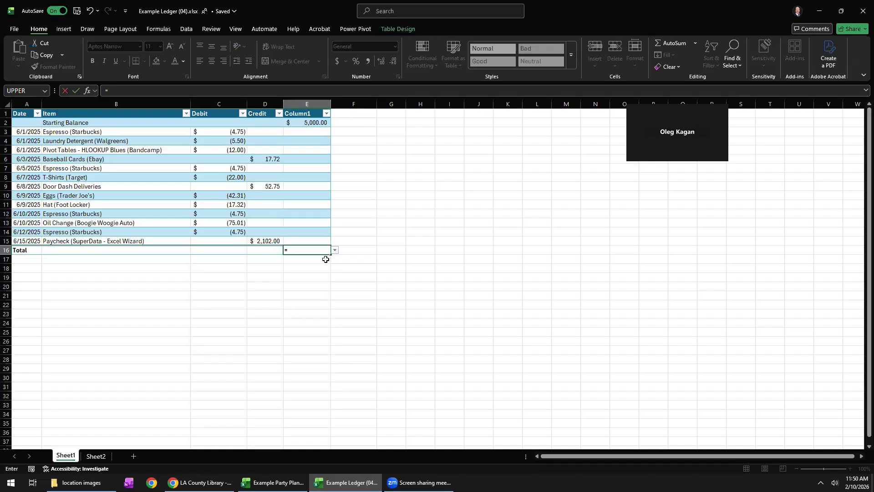
{"action": "type", "text": "S"}
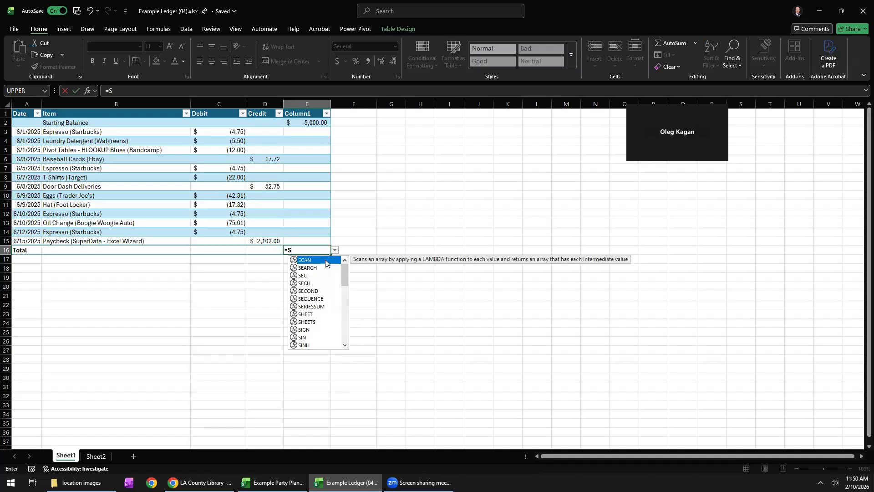
{"action": "type", "text": "U"}
{"action": "key", "text": "BackSpace"}
{"action": "key", "text": "BackSpace"}
{"action": "type", "text": "su,"}
{"action": "key", "text": "BackSpace"}
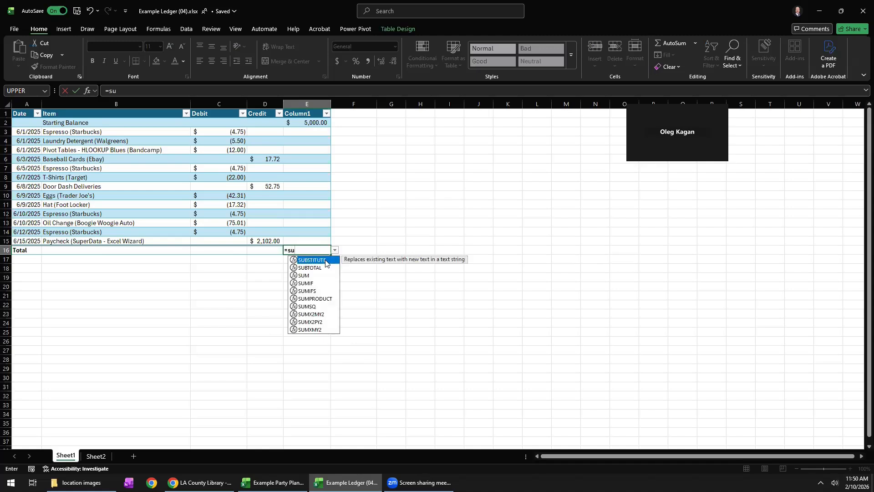
{"action": "type", "text": "m"}
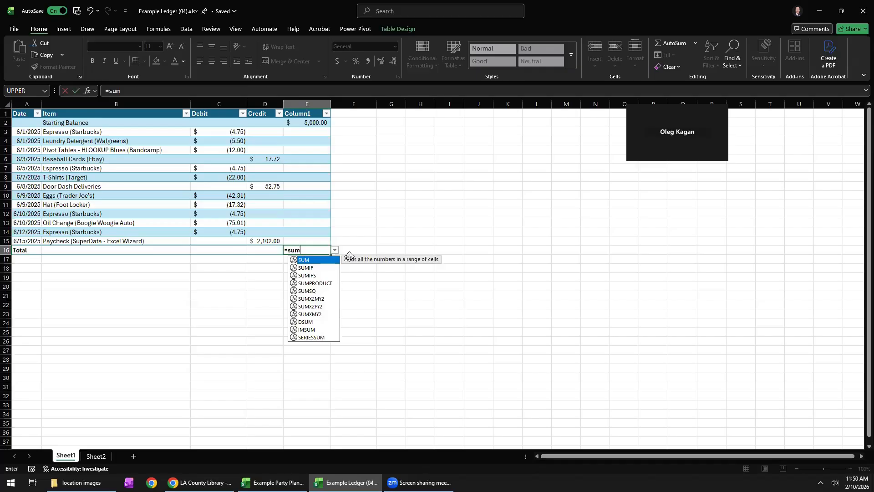
{"action": "double_click", "coordinate": [307, 262]}
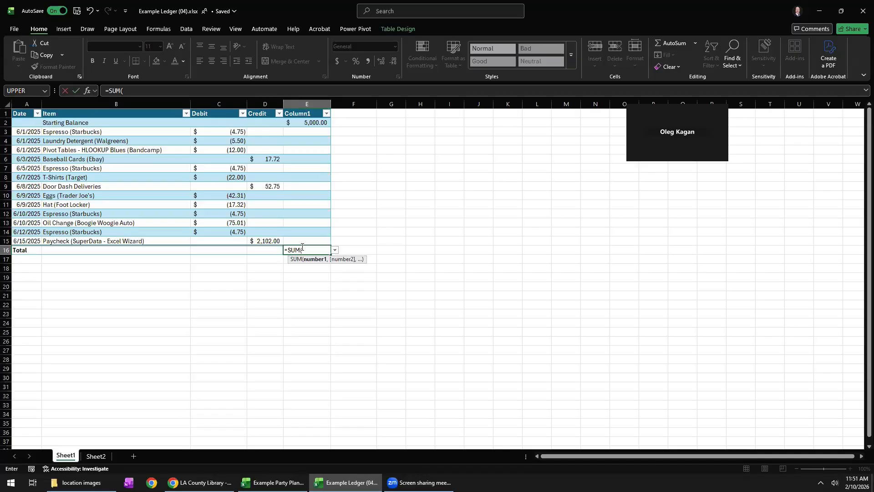
Complete the total in E16 as =SUM(E2,C3:D15), adding the starting balance to all debits and credits.
{"action": "left_click", "coordinate": [308, 123]}
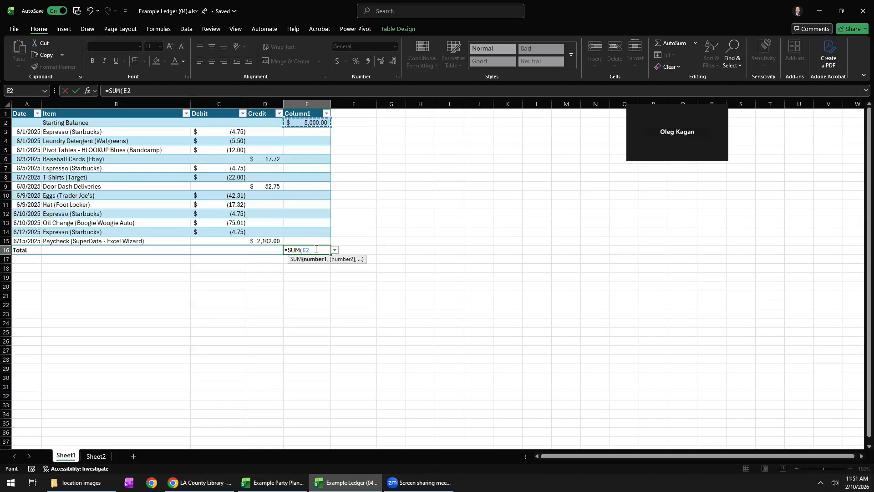
{"action": "type", "text": ","}
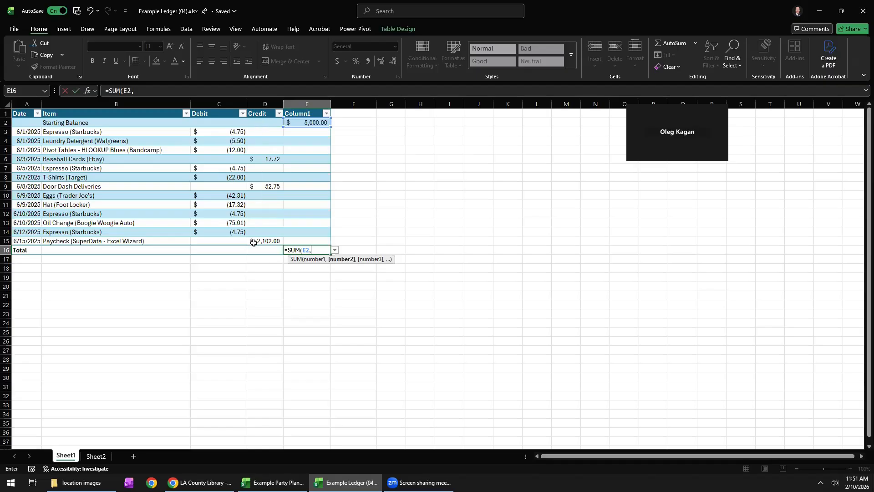
{"action": "left_click_drag", "start_coordinate": [212, 128], "coordinate": [270, 238]}
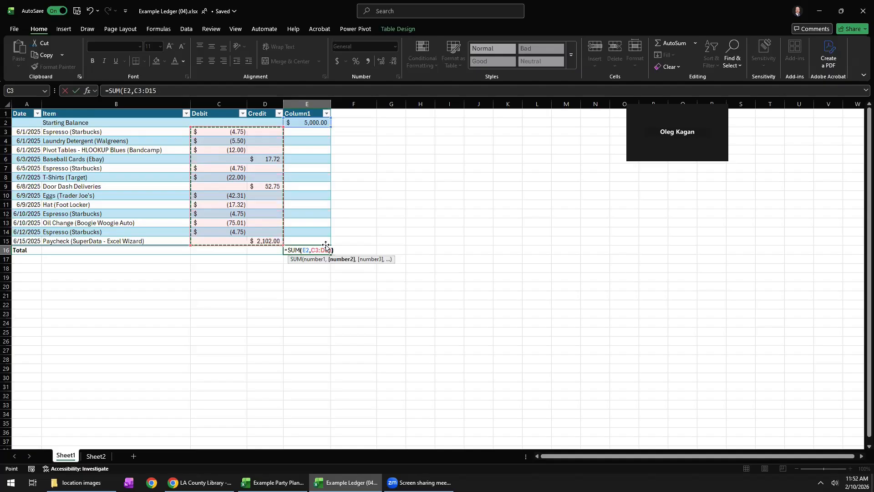
{"action": "type", "text": ")"}
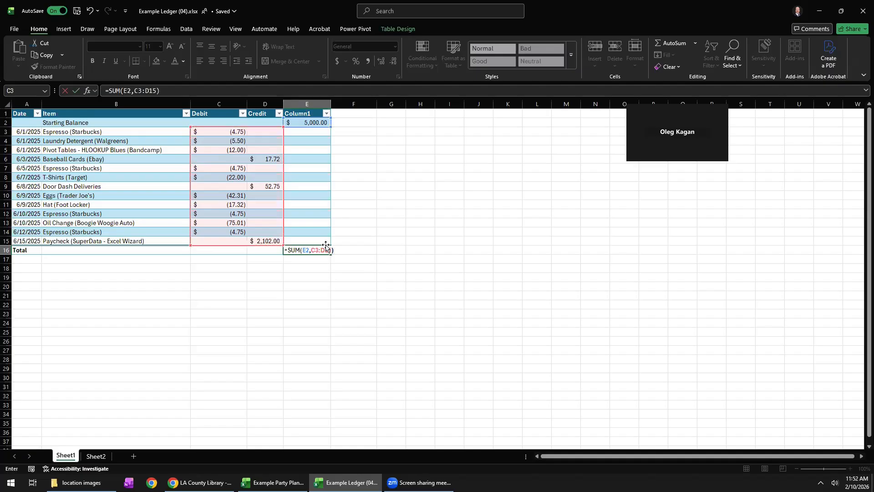
{"action": "key", "text": "Return"}
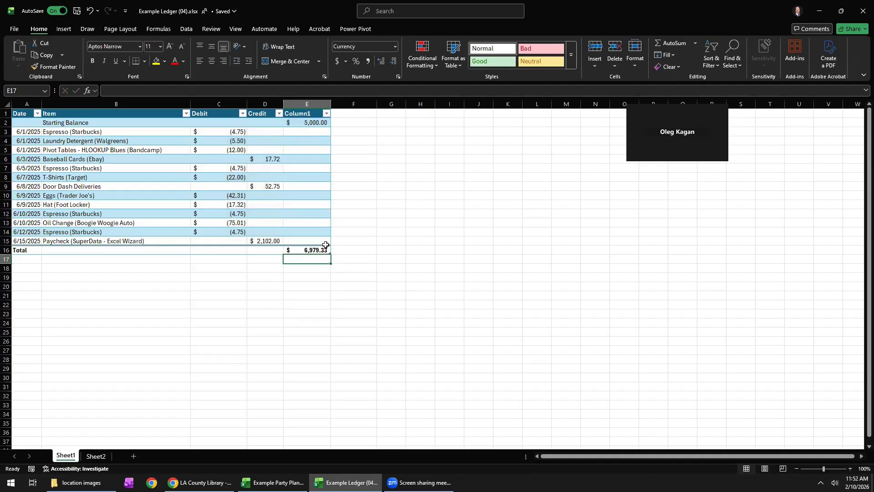
Review the formula in E16 and the debit and credit range C3:D15 that it adds up.
{"action": "left_click", "coordinate": [326, 249]}
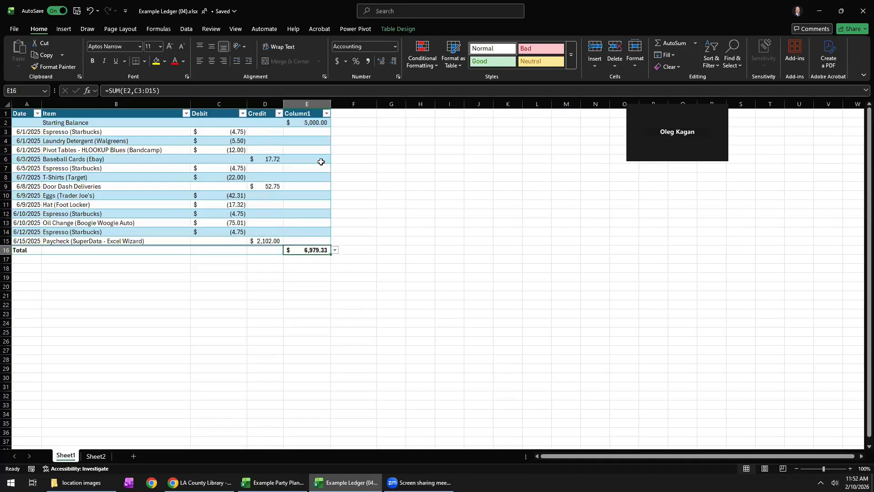
{"action": "left_click_drag", "start_coordinate": [217, 133], "coordinate": [258, 240]}
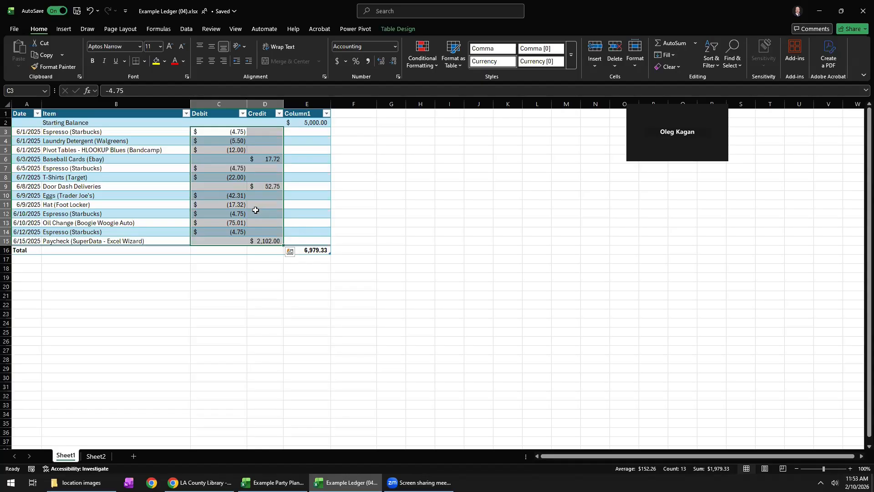
{"action": "left_click", "coordinate": [137, 188]}
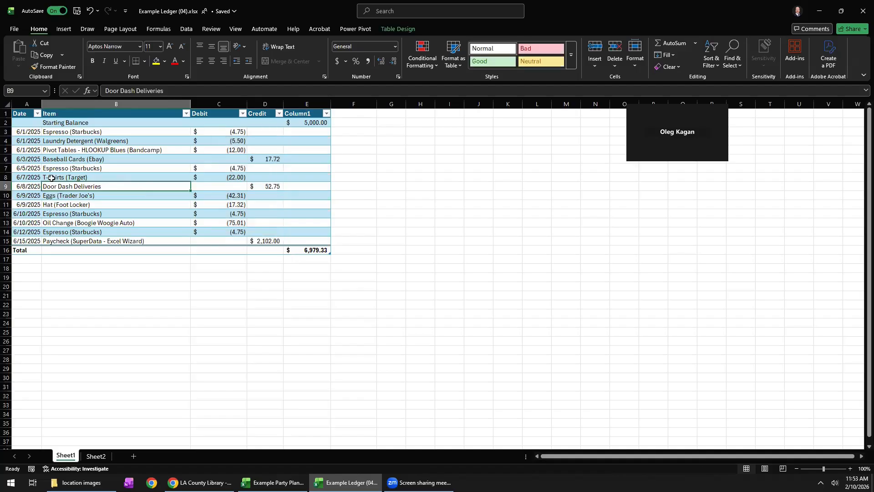
Insert a new row above the T-Shirts (Target) entry and enter the date 6/6/2025 in it.
{"action": "right_click", "coordinate": [6, 177]}
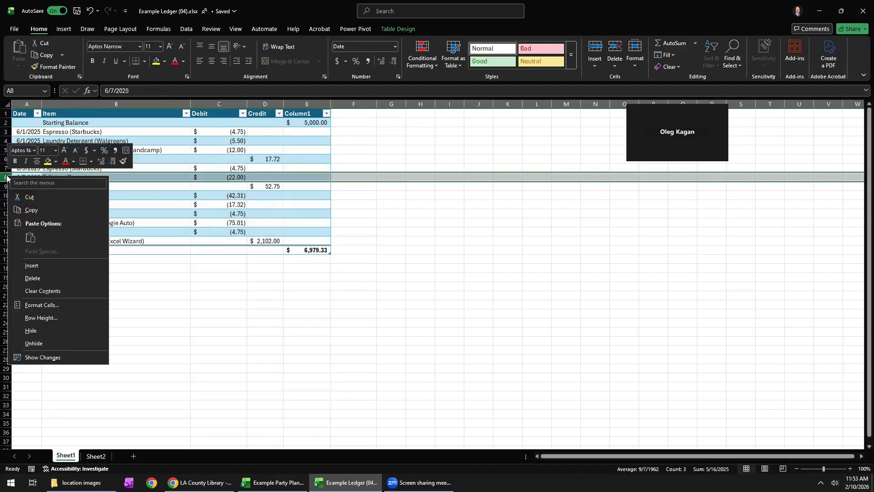
{"action": "left_click", "coordinate": [34, 266]}
{"action": "left_click", "coordinate": [29, 179]}
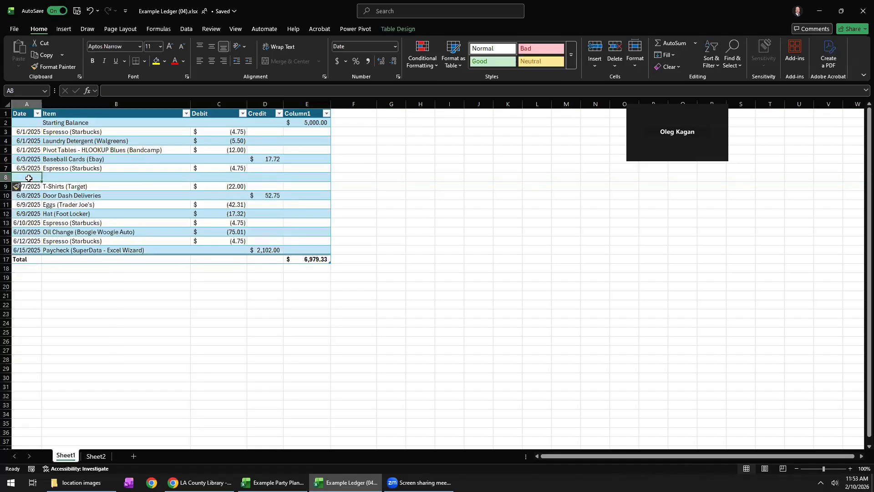
{"action": "type", "text": "6/6"}
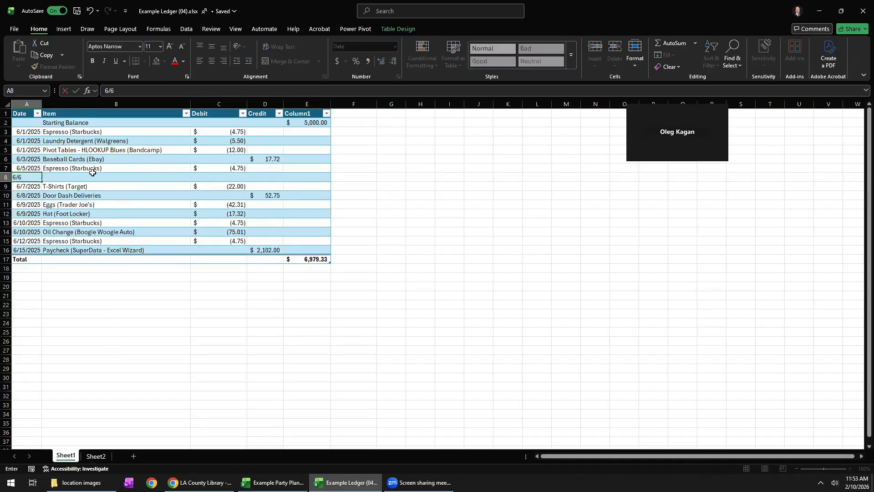
{"action": "type", "text": "/2025"}
Enter Espresso (How's It Going to End) as the item for the 6/6/2025 entry.
{"action": "left_click", "coordinate": [93, 175]}
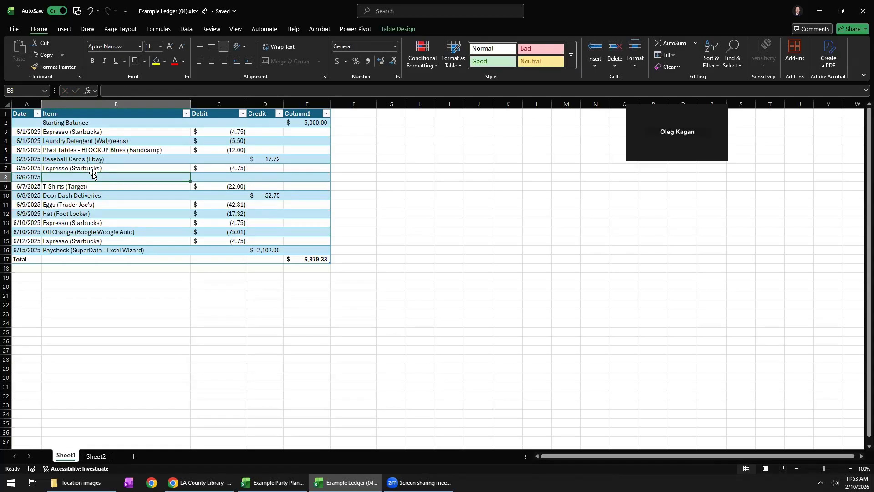
{"action": "type", "text": "Espresso (Starbucks"}
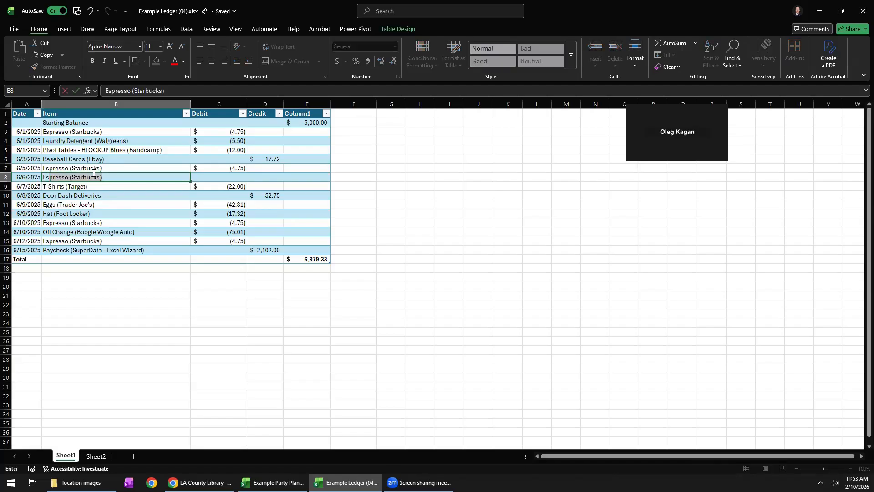
{"action": "left_click", "coordinate": [100, 177]}
{"action": "left_click_drag", "start_coordinate": [101, 178], "coordinate": [73, 176]}
{"action": "key", "text": "BackSpace"}
{"action": "type", "text": "How's It Going to End"}
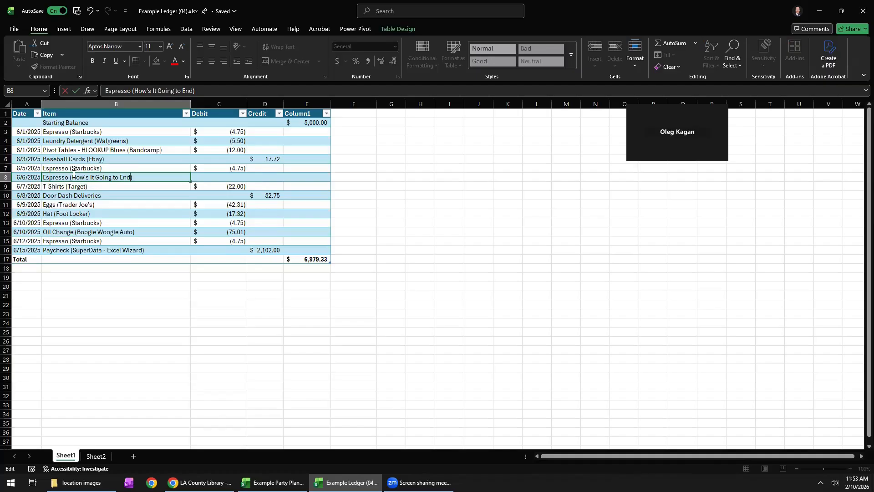
Enter a debit of 4.50 for the 6/6/2025 espresso entry.
{"action": "left_click", "coordinate": [208, 176]}
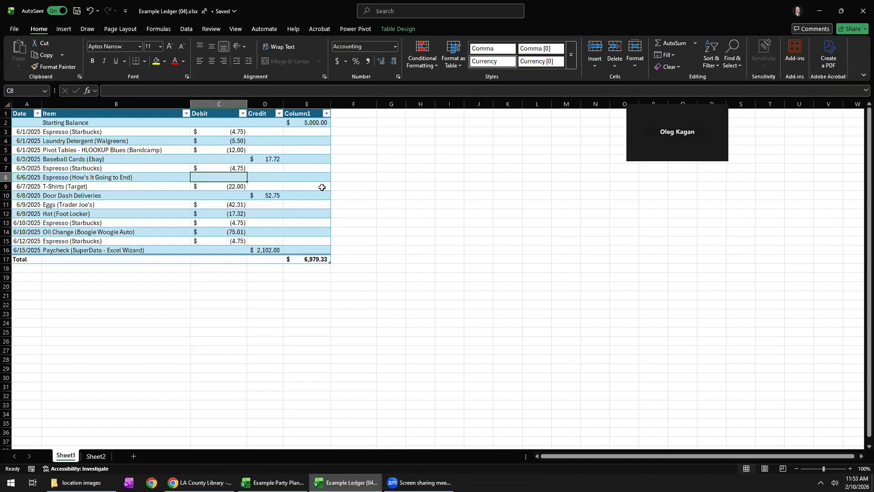
{"action": "type", "text": "4.5"}
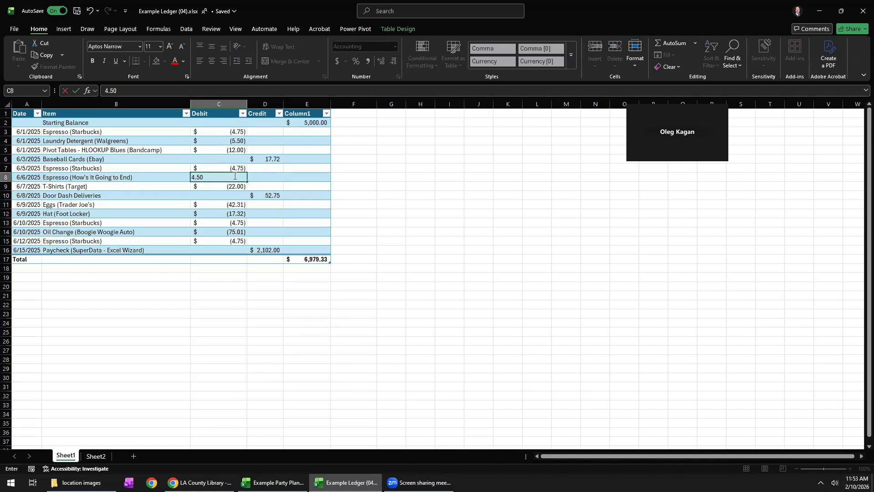
{"action": "key", "text": "Tab"}
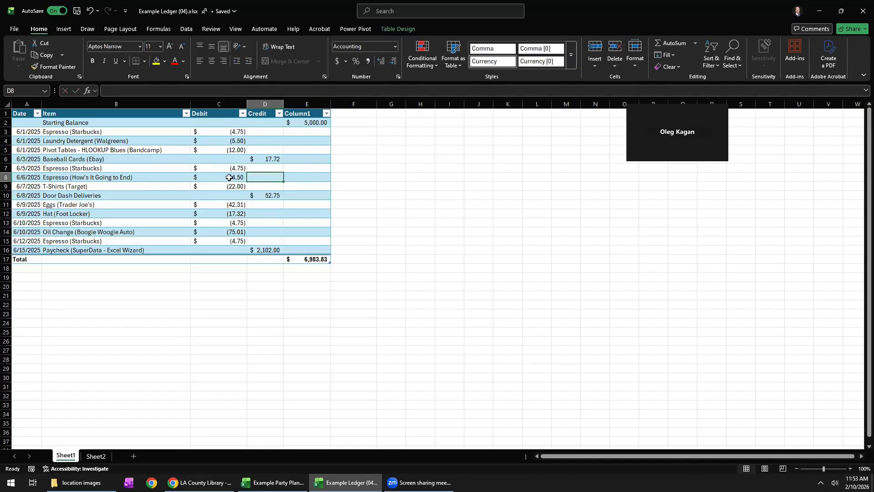
{"action": "key", "text": "Left"}
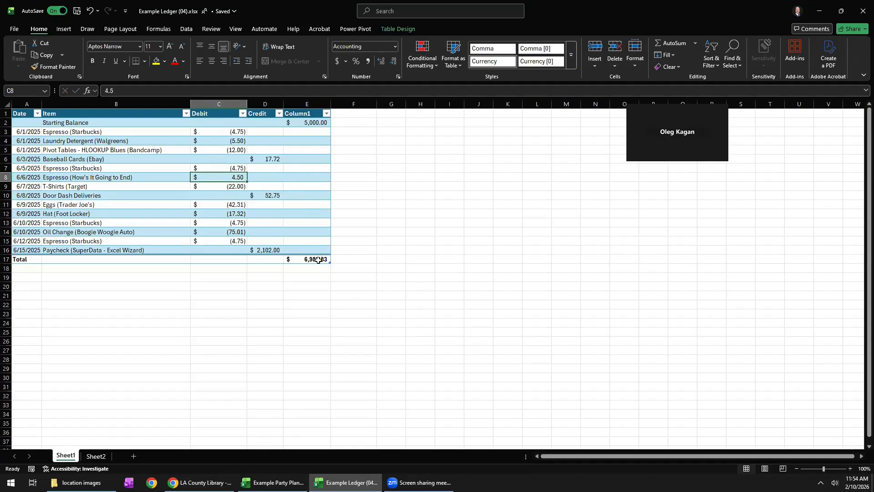
{"action": "key", "text": "Delete"}
{"action": "type", "text": "4.5"}
{"action": "key", "text": "Return"}
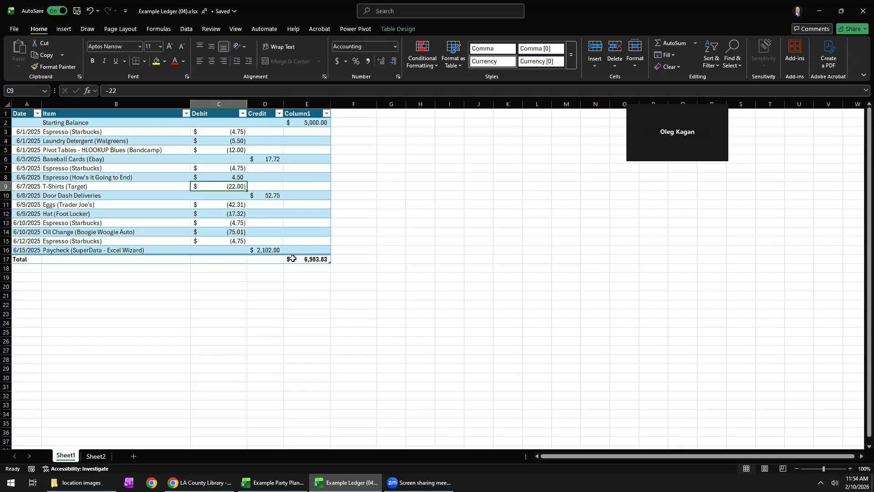
Copy the whole formula =SUM(E2,C3:D16) from total cell E17.
{"action": "left_click", "coordinate": [322, 259]}
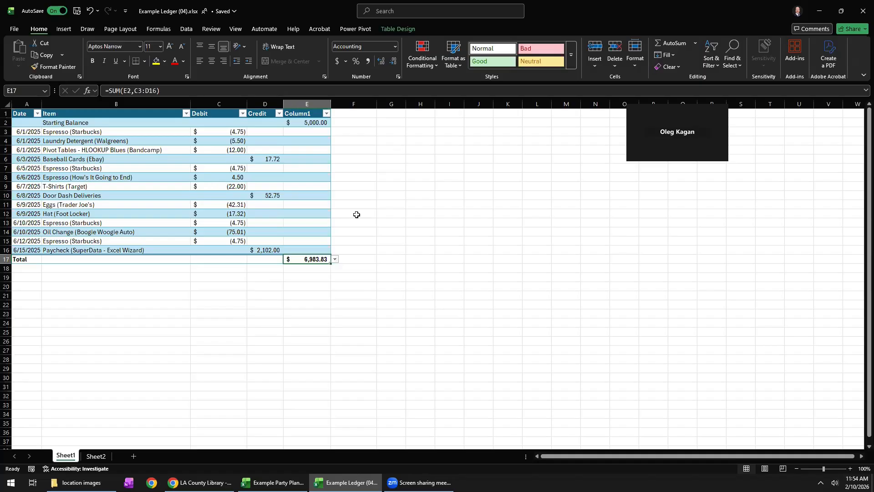
{"action": "left_click", "coordinate": [170, 90]}
{"action": "left_click_drag", "start_coordinate": [170, 91], "coordinate": [86, 94]}
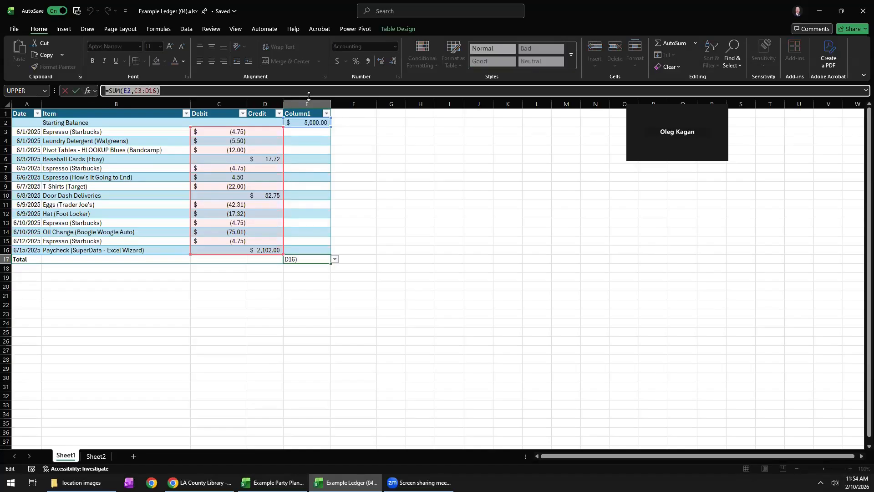
{"action": "key", "text": "ctrl+c"}
Try to paste the copied formula into cell J14 outside the table, and empty total cell E17.
{"action": "left_click", "coordinate": [44, 55]}
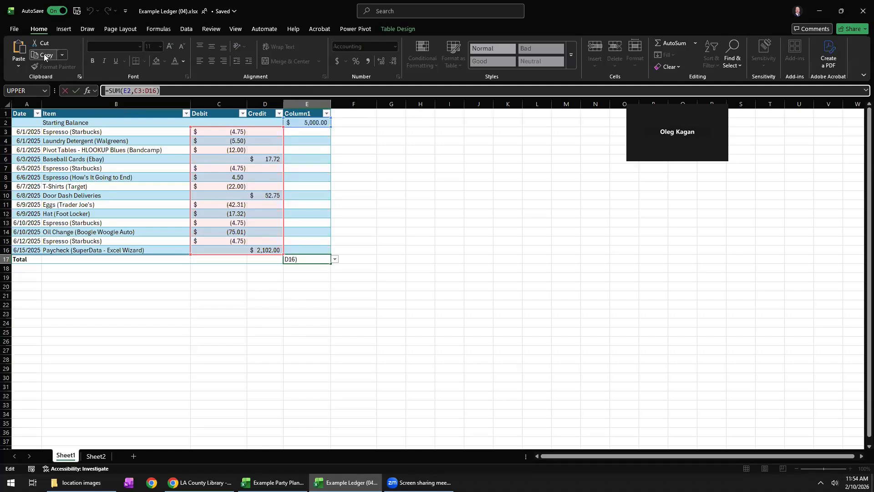
{"action": "type", "text": "="}
{"action": "left_click", "coordinate": [483, 232]}
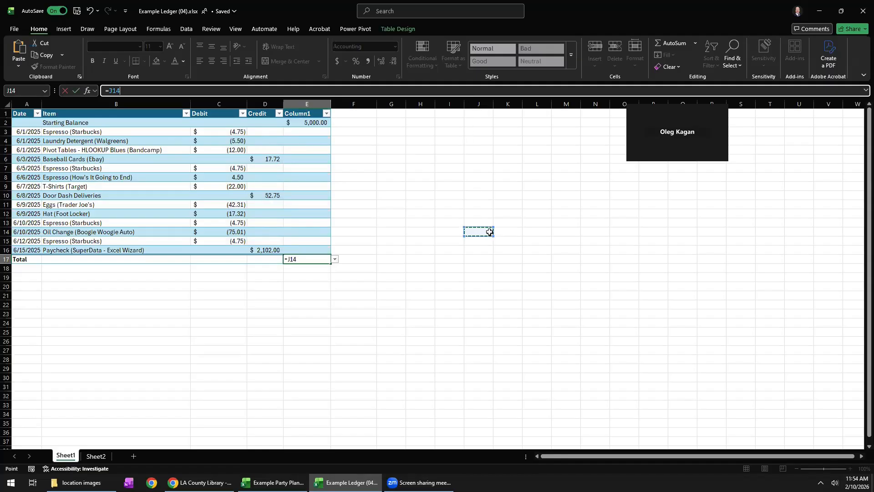
{"action": "key", "text": "ctrl+v"}
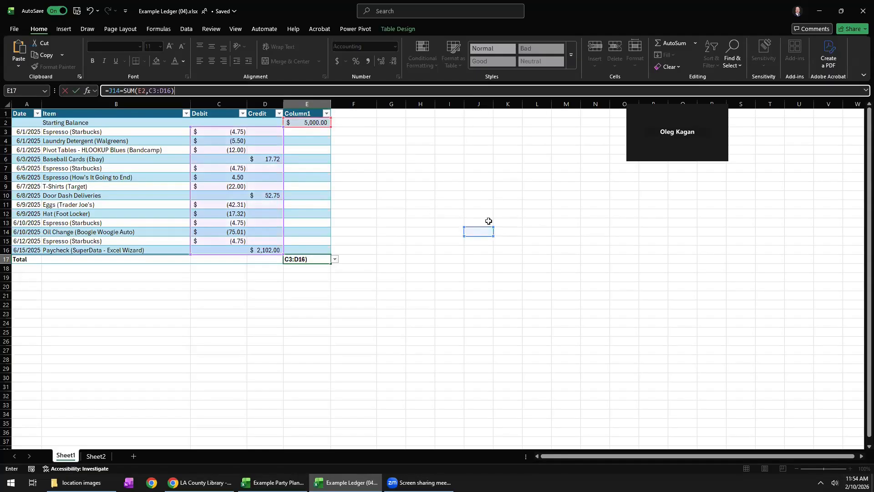
{"action": "key", "text": "ctrl+z"}
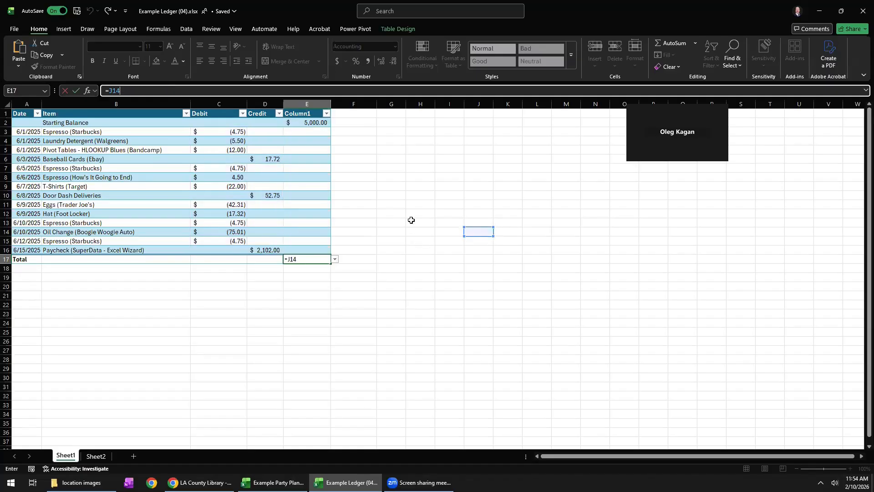
{"action": "key", "text": "Return"}
{"action": "left_click", "coordinate": [328, 258]}
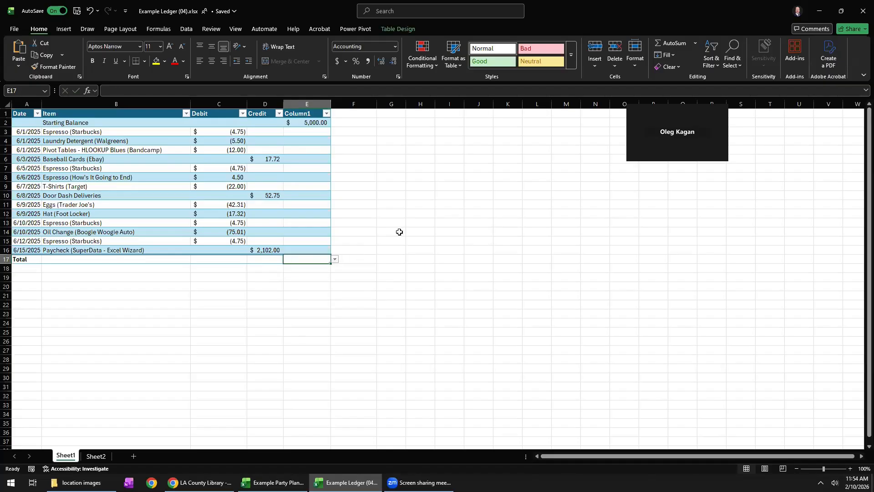
Paste the copied formula =SUM(E2,C3:D16) into cell I13, outside the table.
{"action": "double_click", "coordinate": [447, 221]}
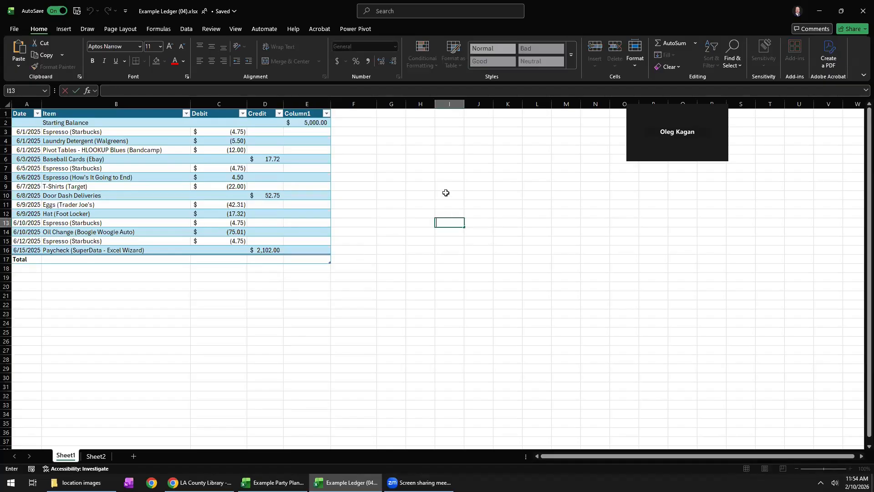
{"action": "key", "text": "ctrl+v"}
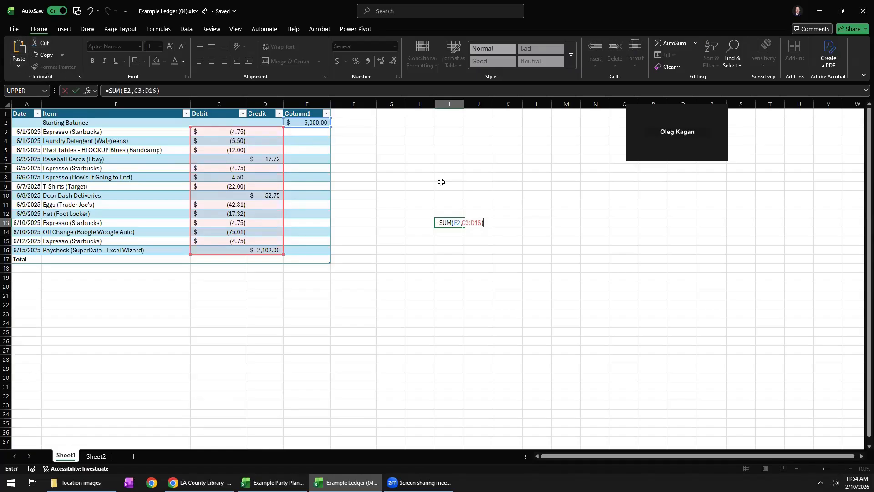
{"action": "key", "text": "Return"}
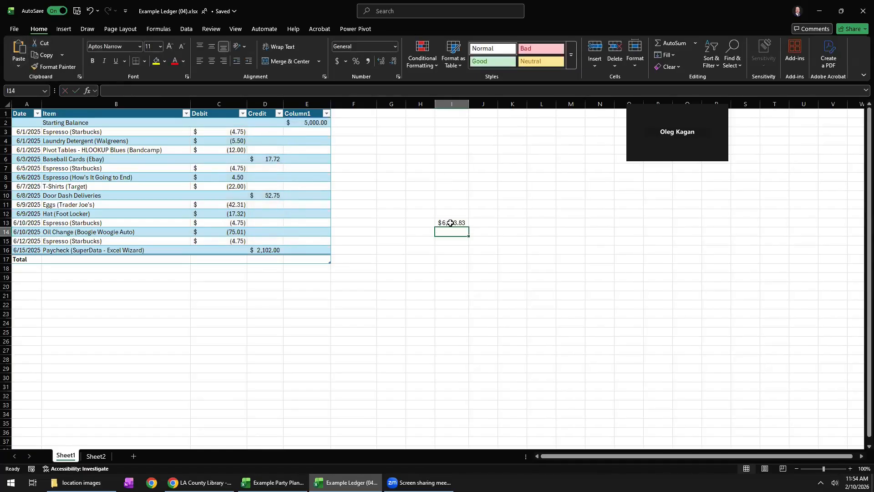
Turn off the ledger table's totals row.
{"action": "right_click", "coordinate": [256, 222]}
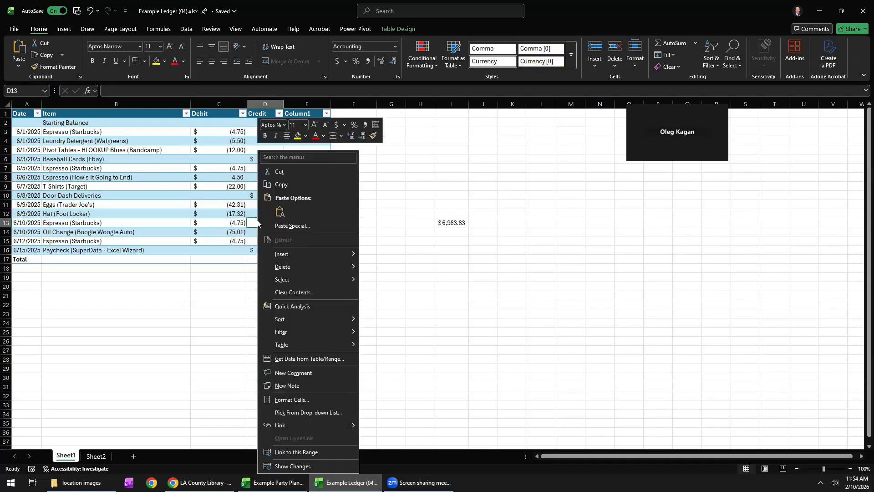
{"action": "mouse_move", "coordinate": [328, 348]}
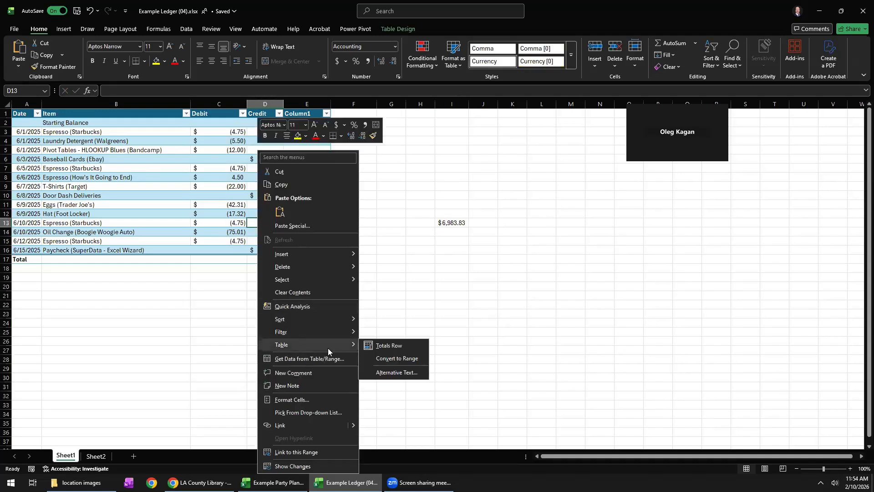
{"action": "left_click", "coordinate": [381, 345]}
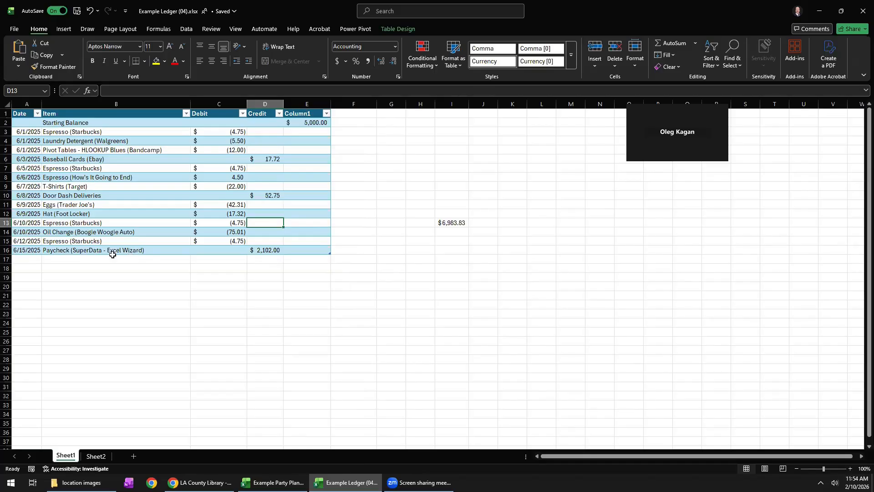
Add an entry directly below the paycheck row, dated 6/16/2025, for Croissant (chocolate) with a debit of 17.00.
{"action": "left_click", "coordinate": [20, 259]}
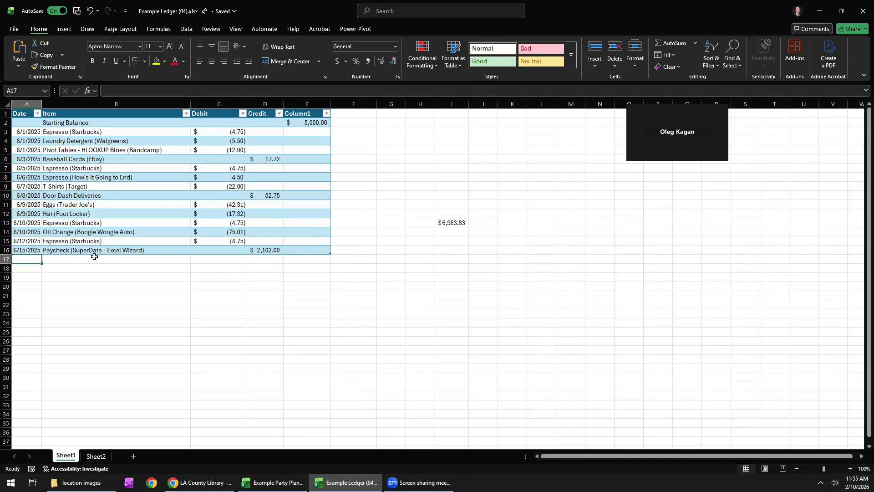
{"action": "type", "text": "6/16/2025"}
{"action": "key", "text": "Tab"}
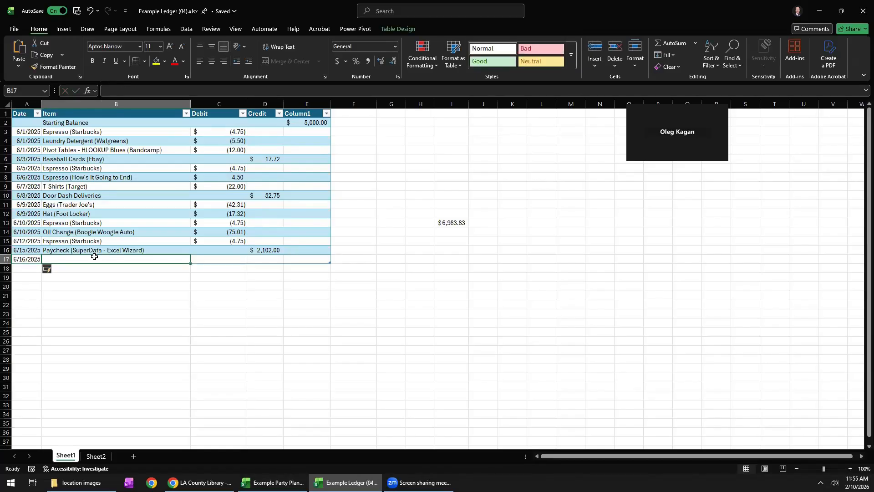
{"action": "type", "text": "Croissa"}
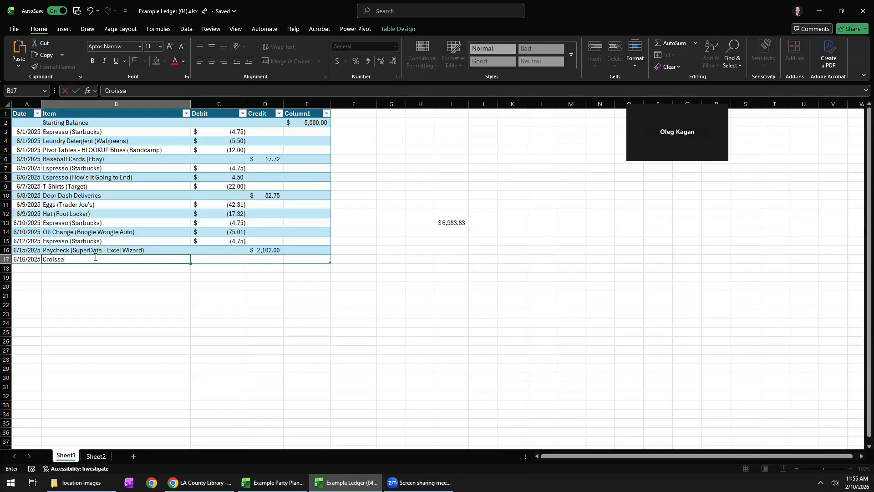
{"action": "type", "text": "nt (chocolate"}
{"action": "key", "text": "Tab"}
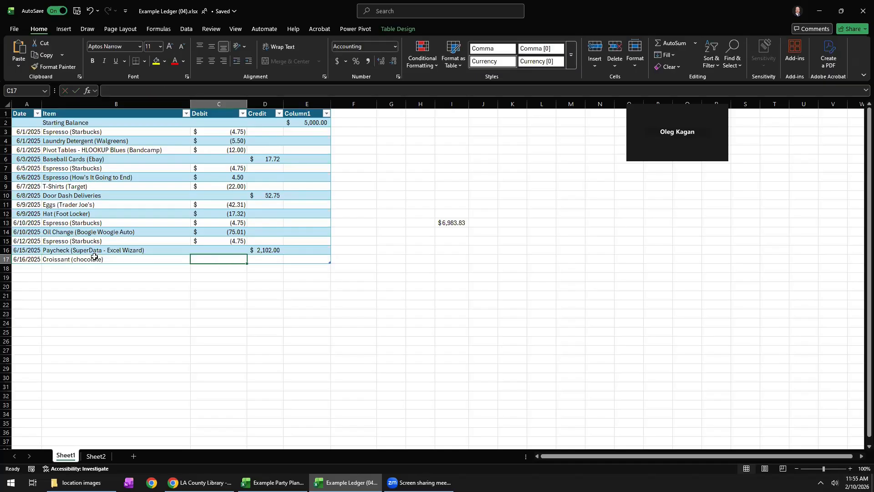
{"action": "type", "text": "17.00"}
{"action": "key", "text": "Return"}
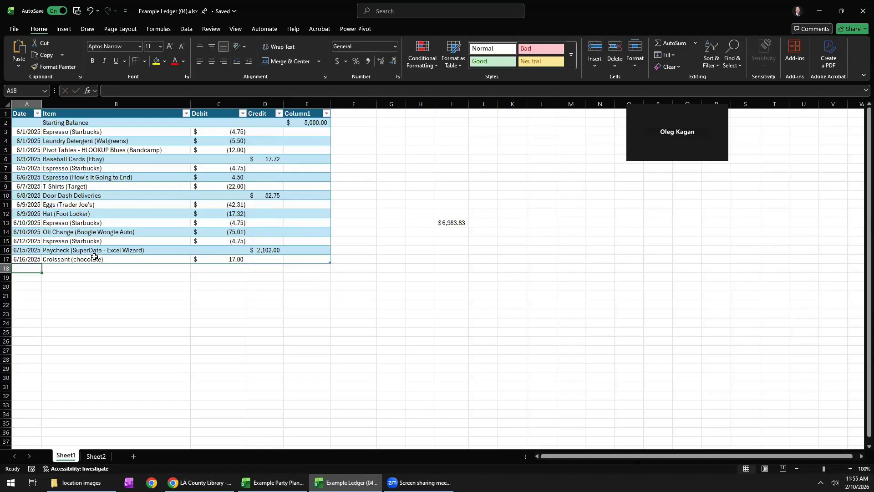
Replace the range in I13's formula with the entire Debit and Credit columns, making it =SUM(E2,C:D).
{"action": "left_click", "coordinate": [451, 220]}
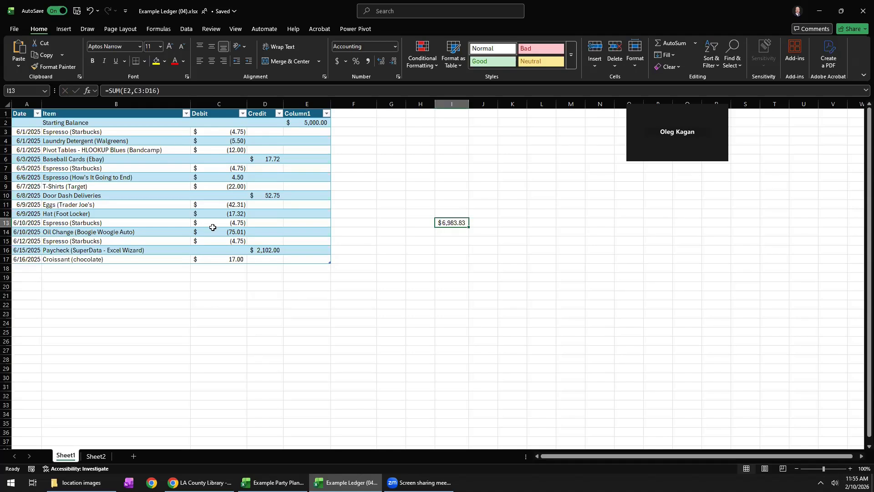
{"action": "left_click", "coordinate": [156, 92]}
{"action": "left_click_drag", "start_coordinate": [156, 92], "coordinate": [134, 91]}
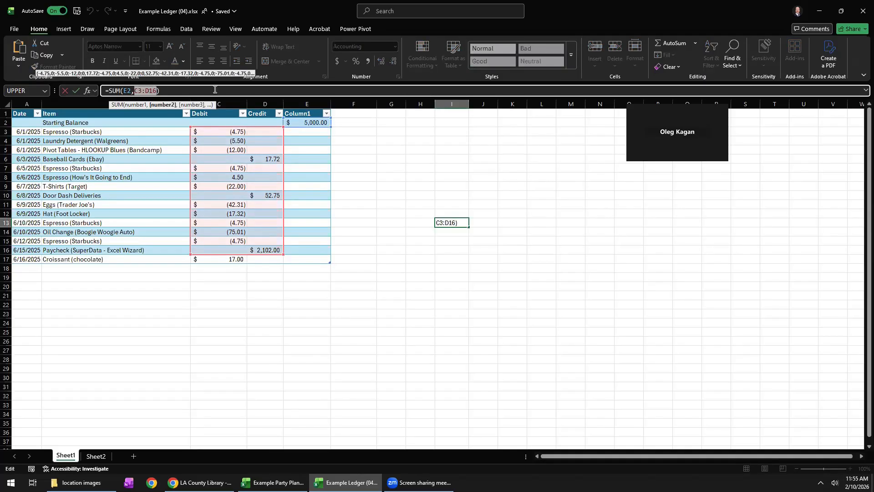
{"action": "key", "text": "BackSpace"}
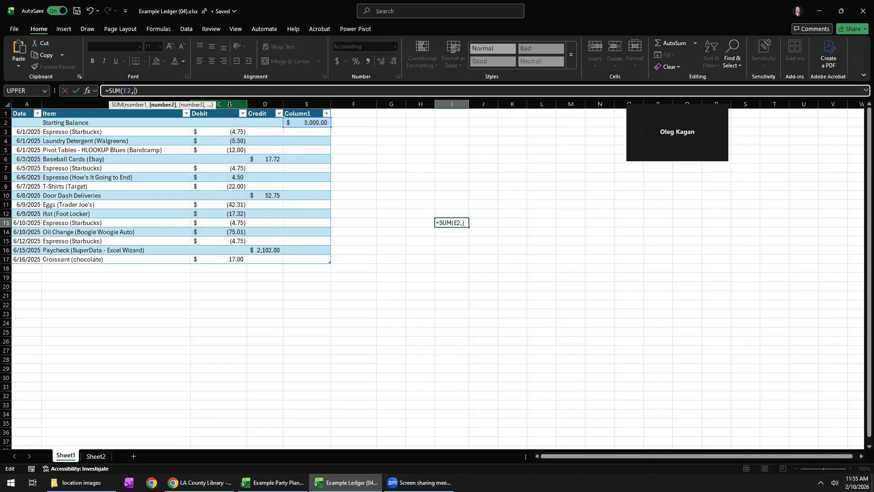
{"action": "left_click", "coordinate": [229, 105]}
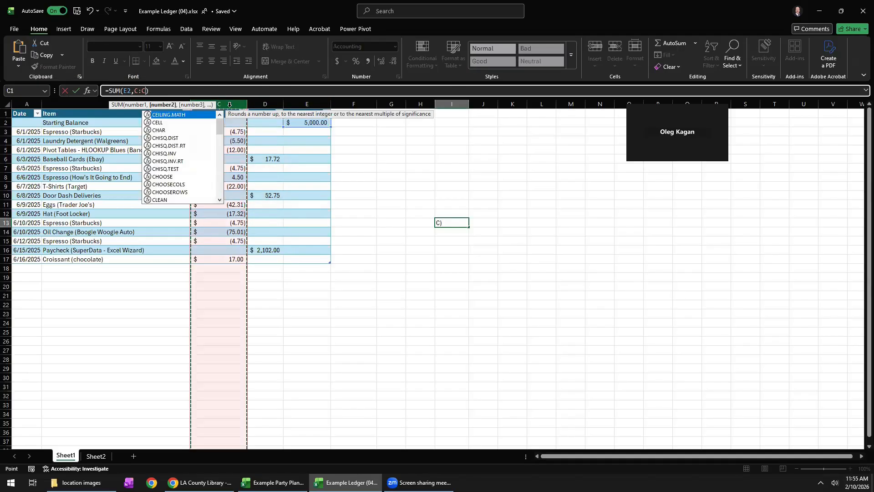
{"action": "left_click", "coordinate": [265, 104], "text": "shift"}
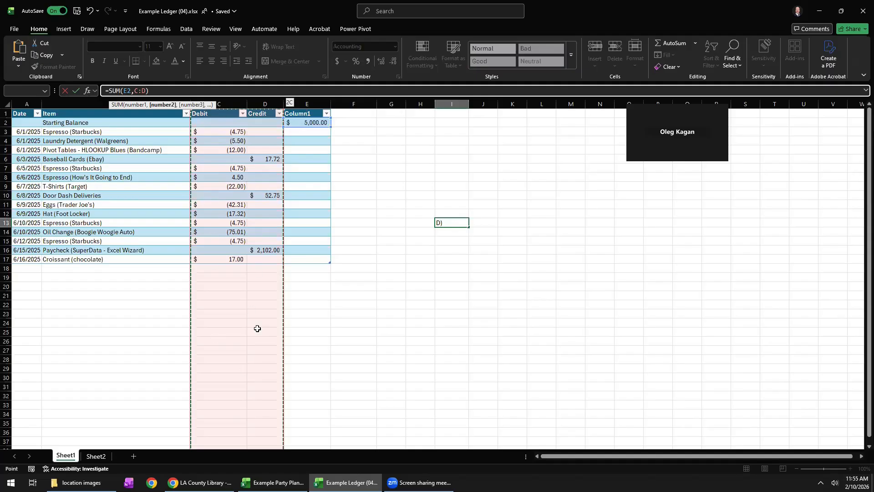
{"action": "left_click", "coordinate": [155, 90]}
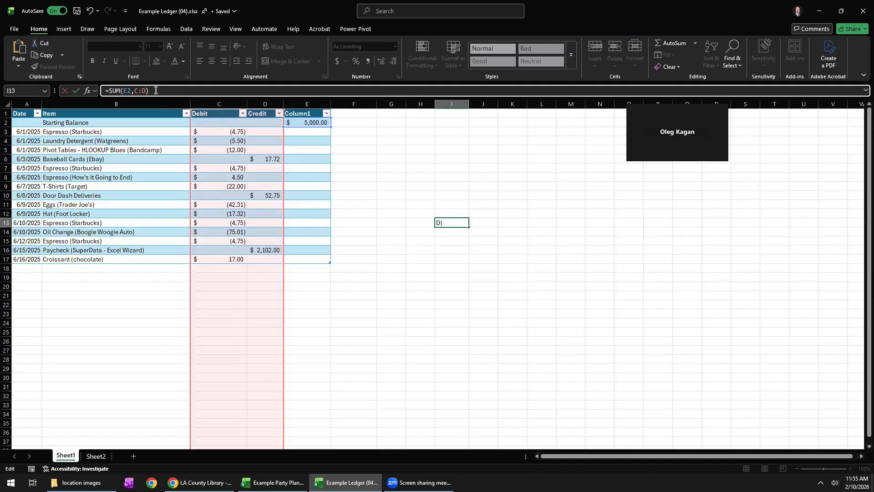
{"action": "key", "text": "Return"}
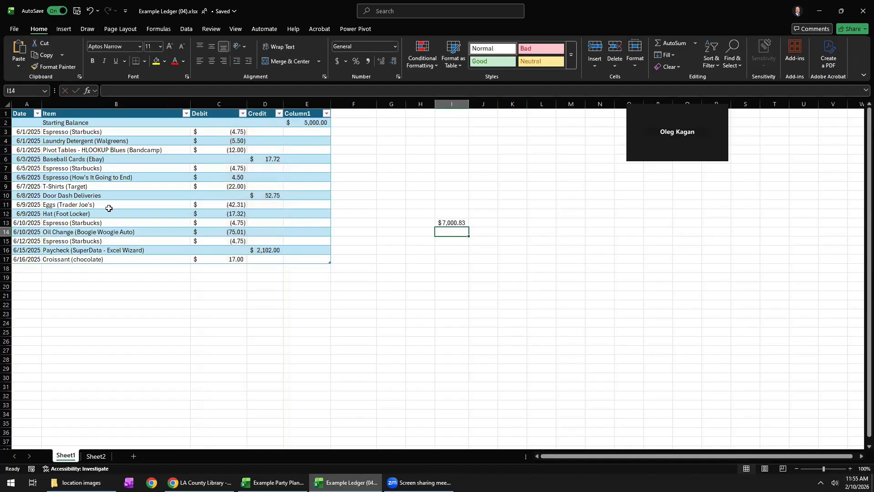
Start another entry below the croissant row with the date 6/18/2025.
{"action": "left_click", "coordinate": [31, 268]}
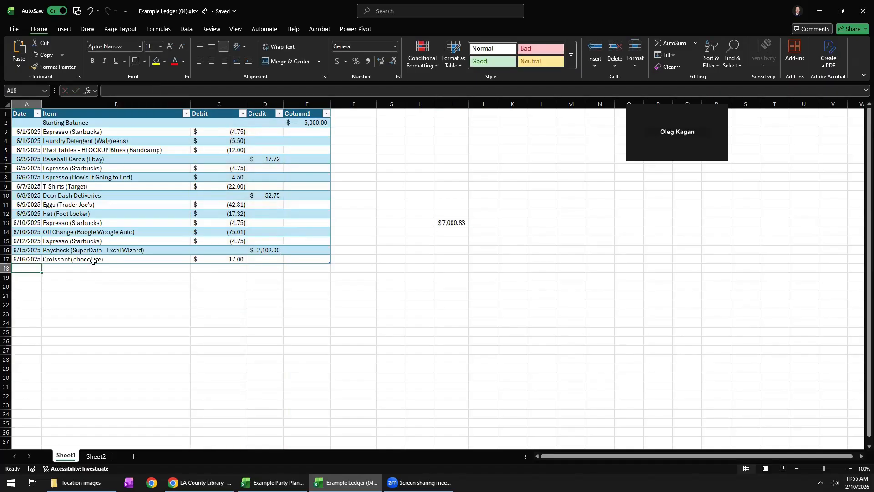
{"action": "type", "text": "6/18/2"}
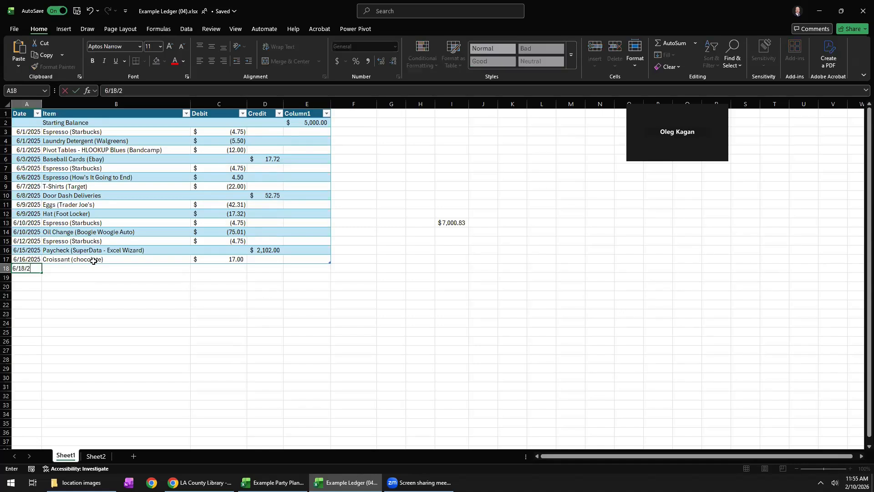
{"action": "type", "text": "025"}
{"action": "key", "text": "Tab"}
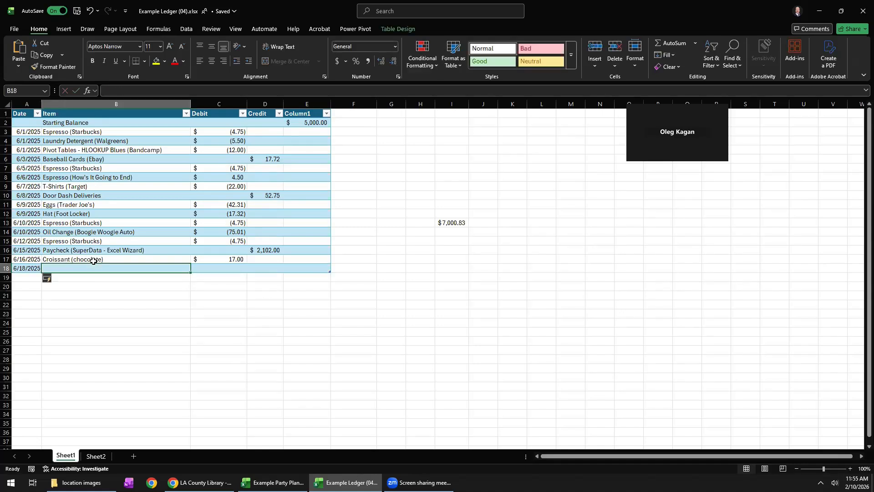
Complete the 6/18/2025 entry with the item Cake and a debit of 35.
{"action": "type", "text": "Cake"}
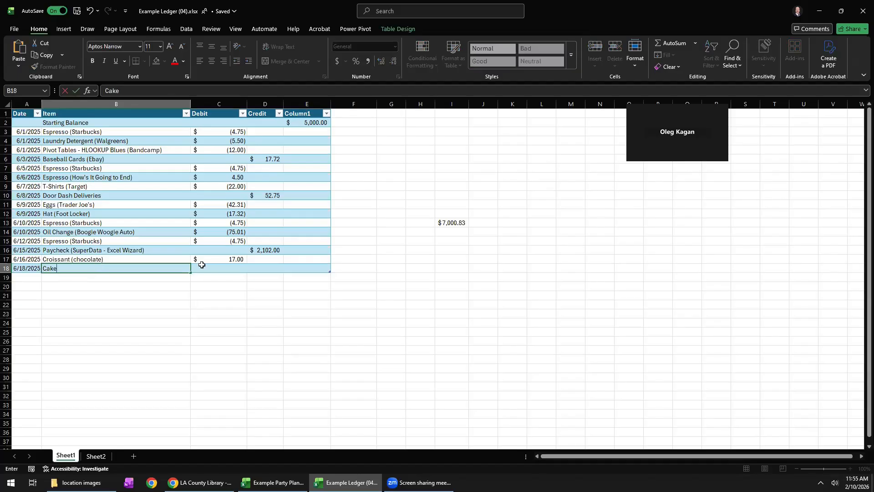
{"action": "left_click", "coordinate": [212, 269]}
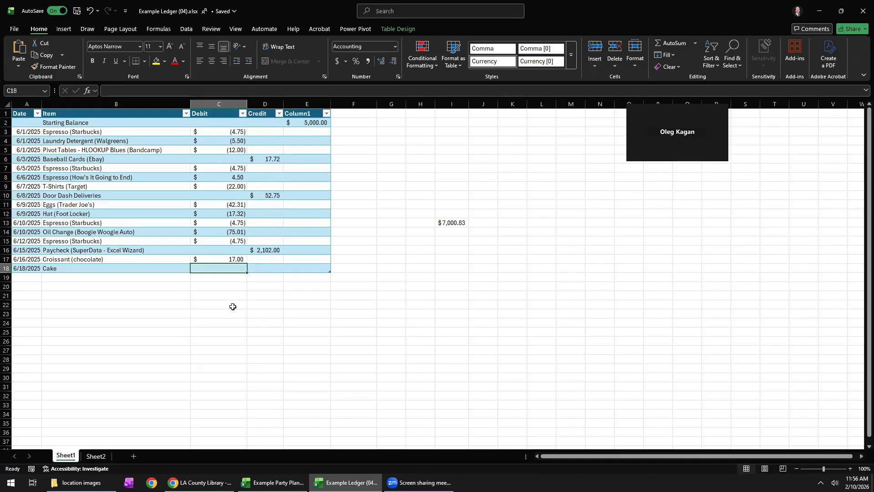
{"action": "type", "text": "35"}
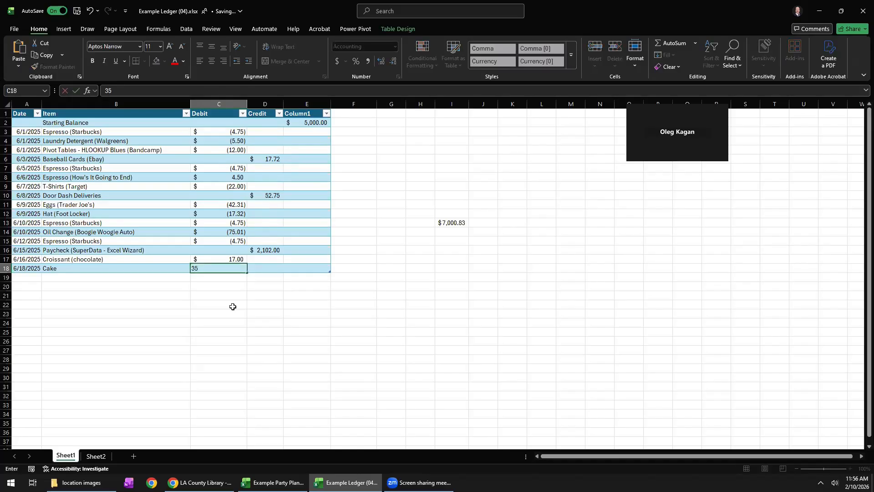
{"action": "key", "text": "Return"}
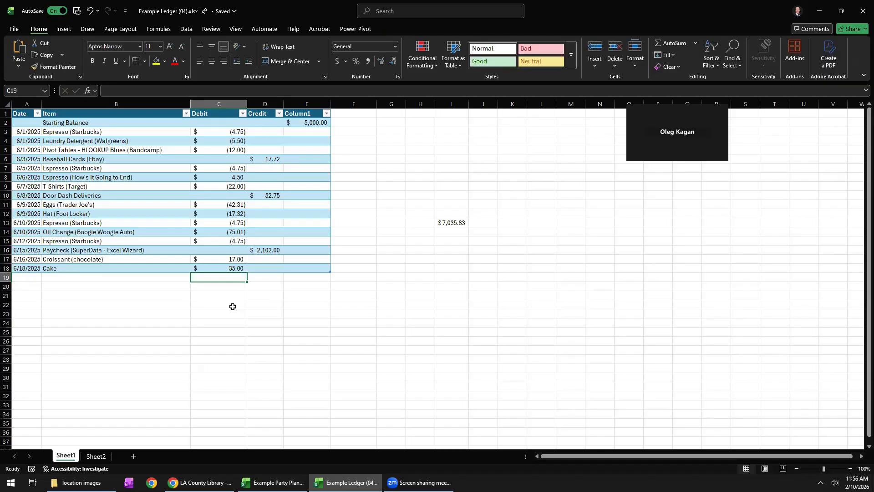
{"action": "left_click", "coordinate": [461, 222]}
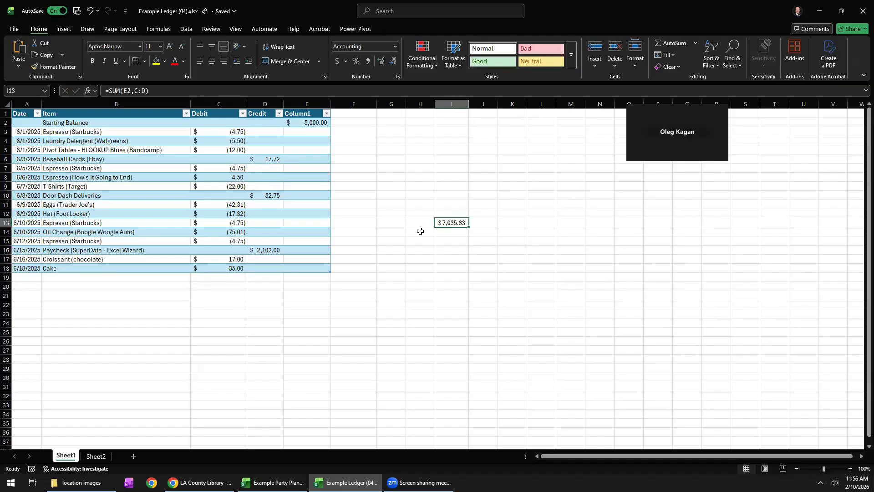
Clear the cake row's debit and enter 35 again.
{"action": "left_click", "coordinate": [226, 272]}
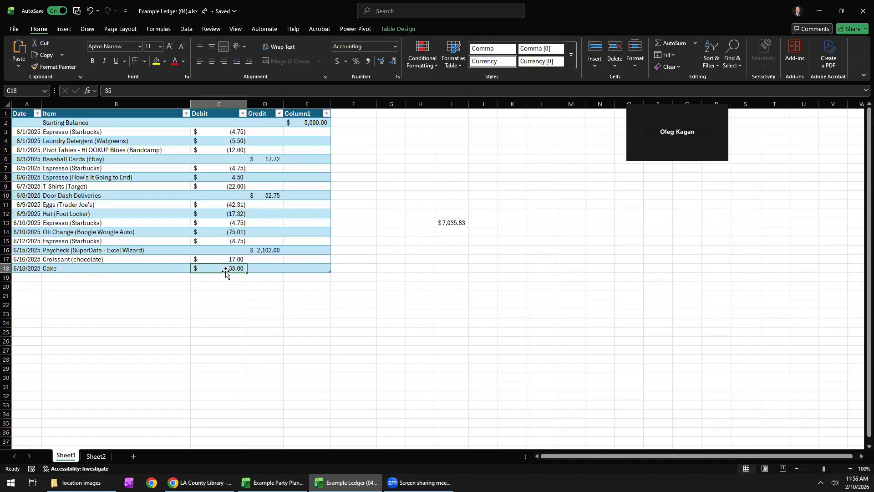
{"action": "key", "text": "Delete"}
{"action": "type", "text": "35"}
{"action": "key", "text": "Return"}
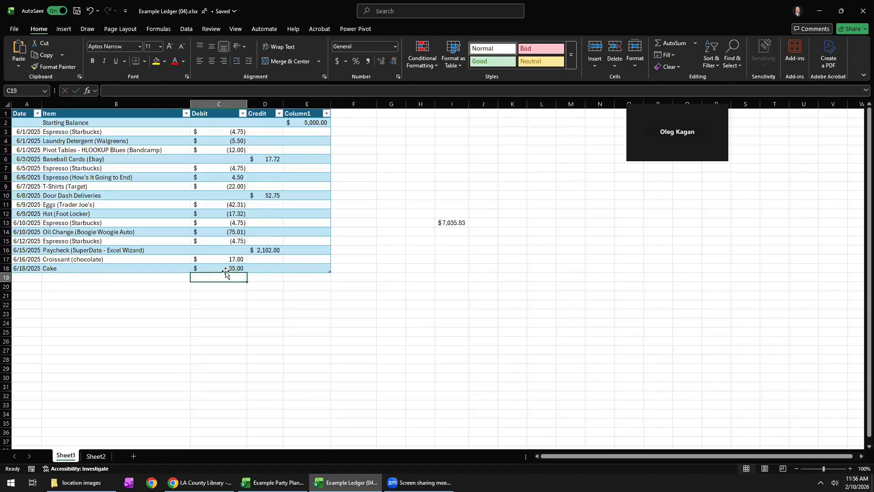
Label the balance formula with "TOTAL:" in H13 and make H13:I13 bold.
{"action": "left_click", "coordinate": [421, 224]}
{"action": "type", "text": "TOTAL:"}
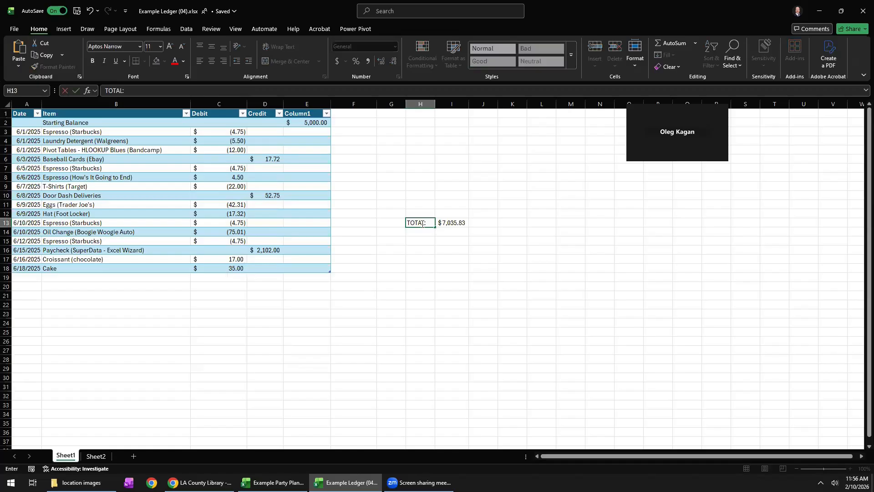
{"action": "key", "text": "Return"}
{"action": "left_click_drag", "start_coordinate": [421, 224], "coordinate": [451, 223]}
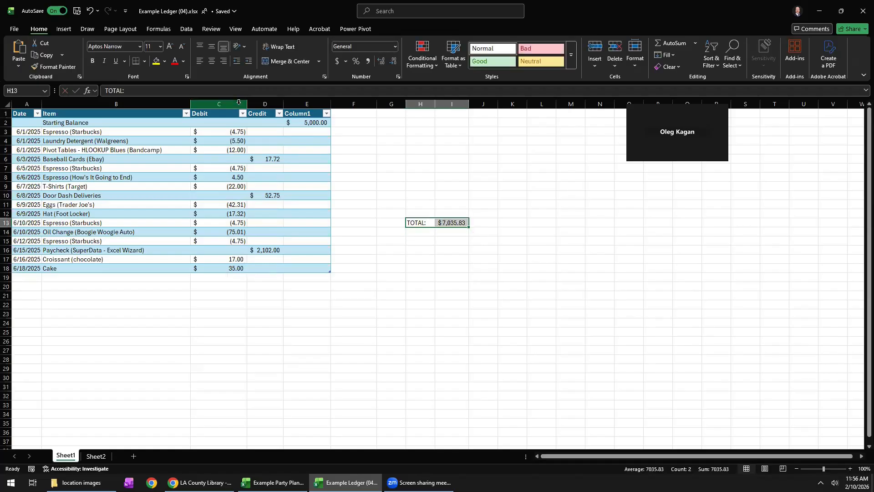
{"action": "left_click", "coordinate": [93, 61]}
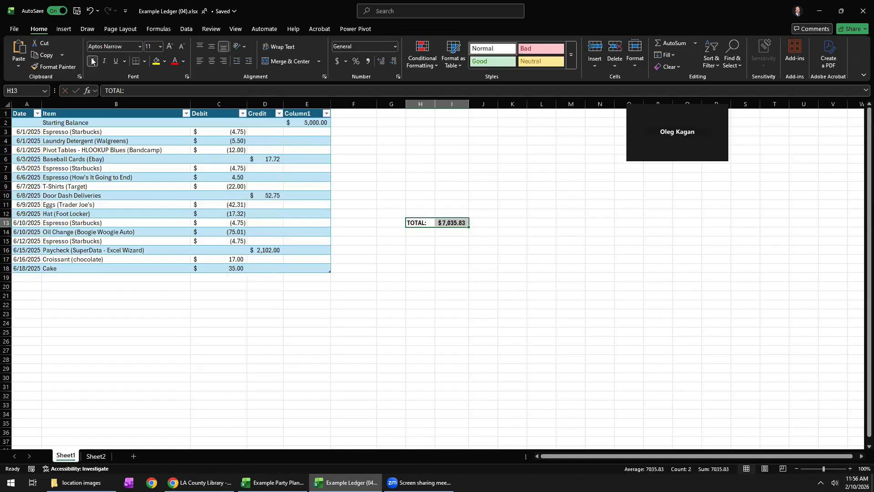
Right-align the TOTAL: label in H13 and fill H13:I13 with light gray.
{"action": "left_click", "coordinate": [426, 224]}
{"action": "left_click", "coordinate": [224, 61]}
{"action": "left_click", "coordinate": [463, 249]}
{"action": "left_click_drag", "start_coordinate": [421, 222], "coordinate": [451, 223]}
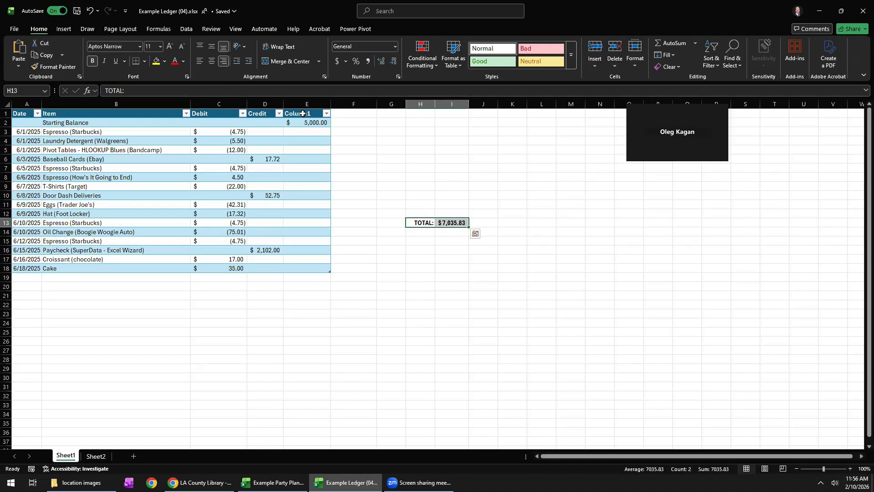
{"action": "left_click", "coordinate": [166, 62]}
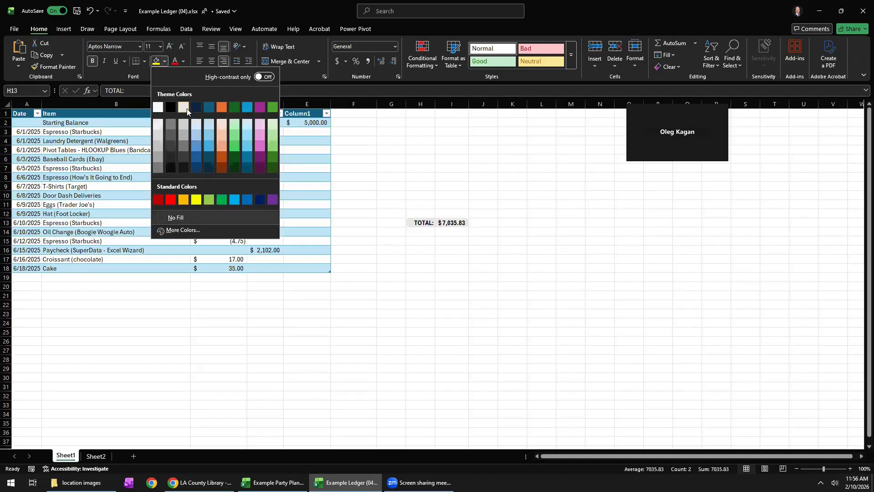
{"action": "key", "text": "Escape"}
{"action": "left_click", "coordinate": [415, 285]}
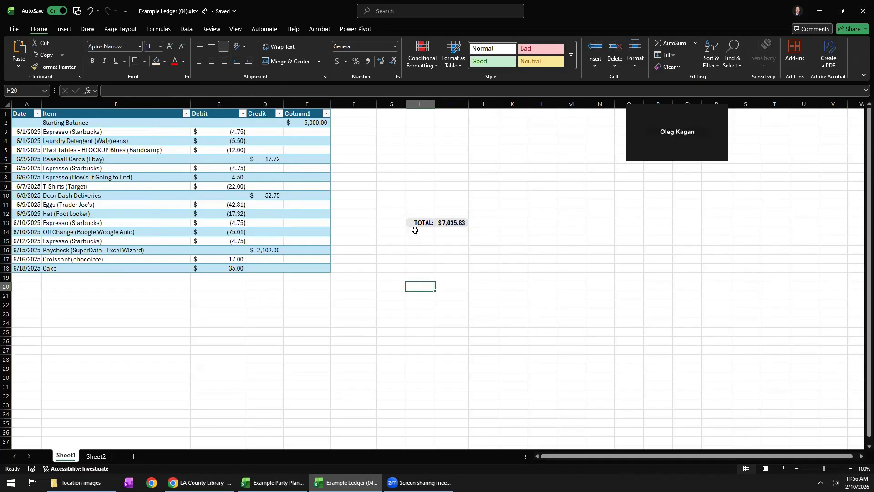
Move the TOTAL: label and its formula from H13:I13 to G25:H25 and widen column H to fit the amount.
{"action": "left_click_drag", "start_coordinate": [415, 222], "coordinate": [452, 223]}
{"action": "key", "text": "ctrl+c"}
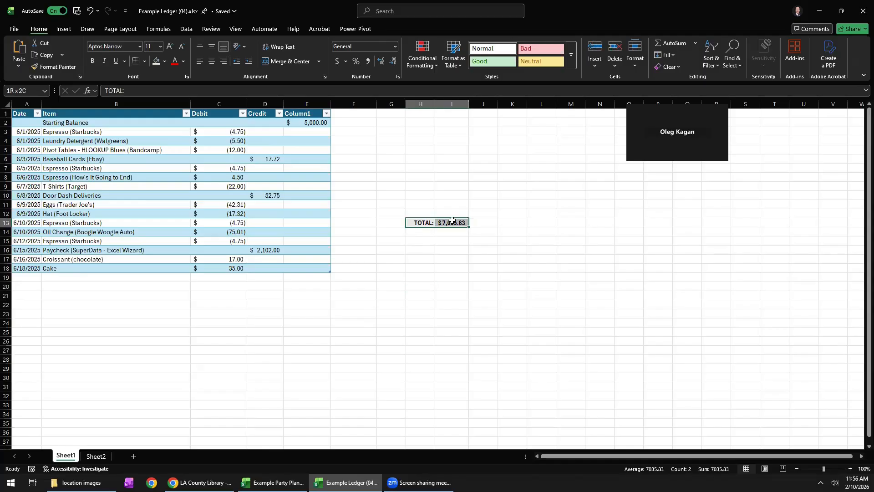
{"action": "left_click", "coordinate": [44, 42]}
{"action": "left_click", "coordinate": [399, 333]}
{"action": "left_click", "coordinate": [19, 50]}
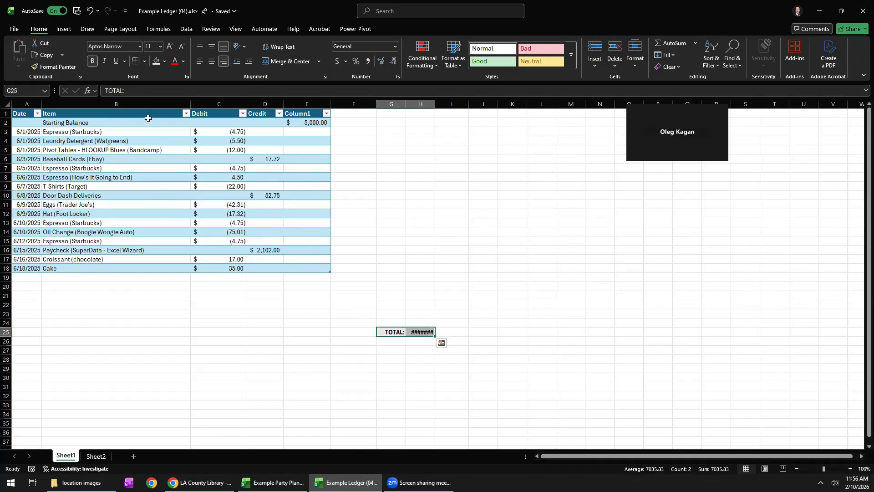
{"action": "left_click_drag", "start_coordinate": [435, 105], "coordinate": [450, 104]}
{"action": "left_click", "coordinate": [437, 249]}
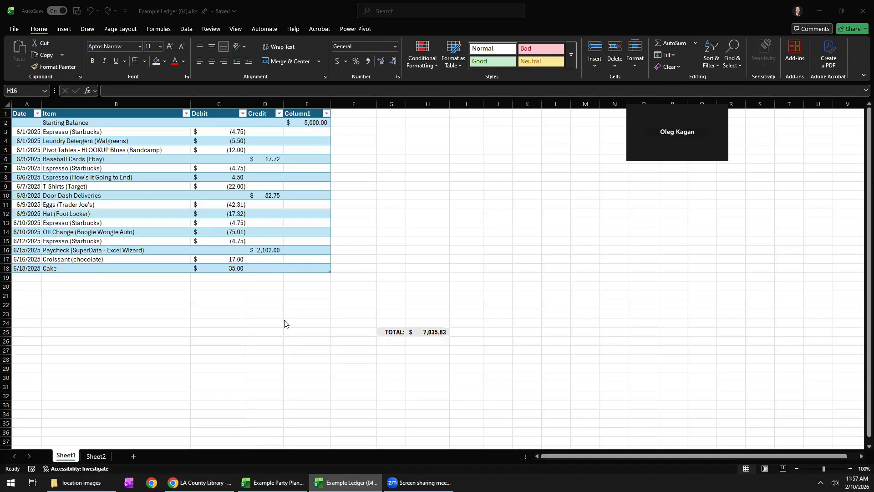
Make the croissant and cake debits negative, -17 in C17 and -35 in C18.
{"action": "left_click", "coordinate": [225, 260]}
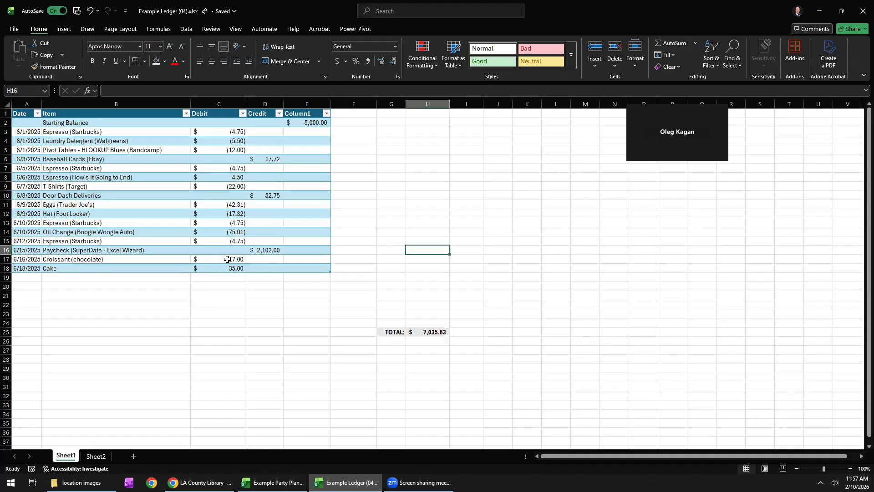
{"action": "double_click", "coordinate": [229, 259]}
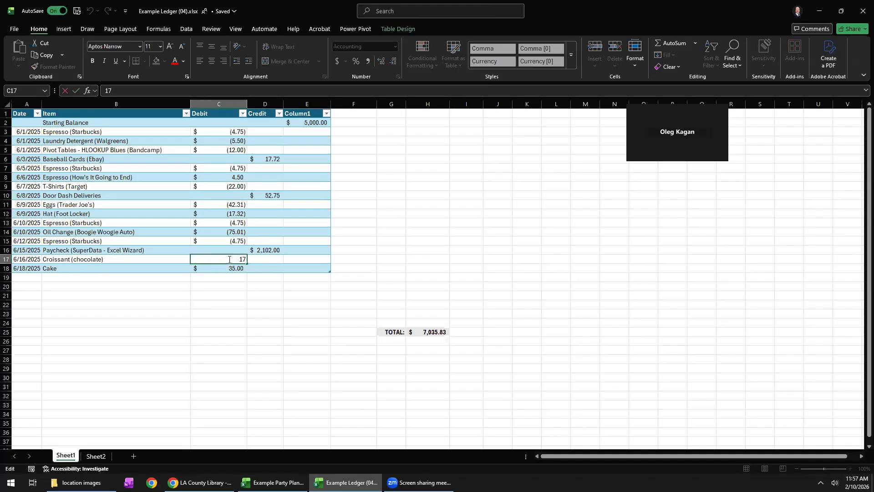
{"action": "type", "text": "-"}
{"action": "key", "text": "Return"}
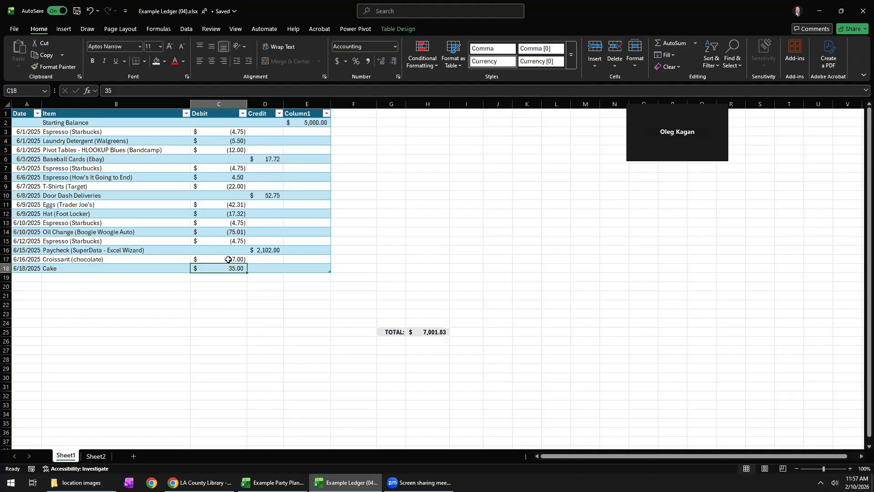
{"action": "double_click", "coordinate": [229, 268]}
{"action": "type", "text": "-35"}
{"action": "key", "text": "Return"}
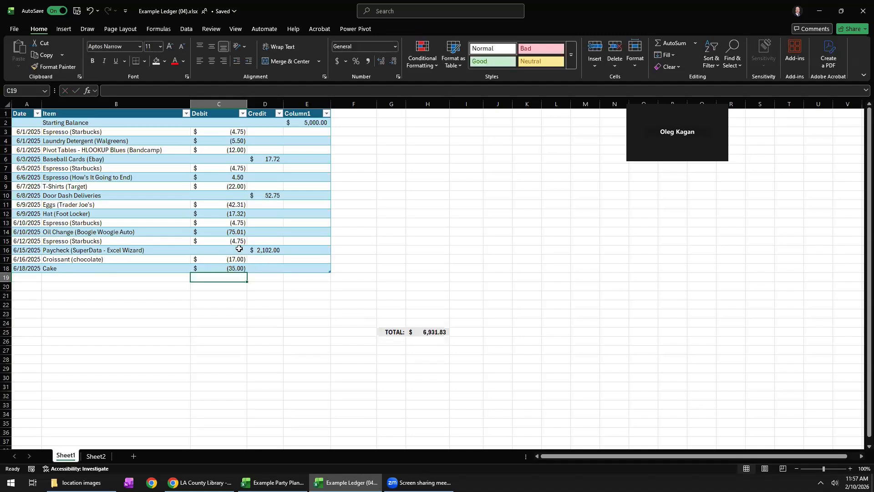
{"action": "left_click_drag", "start_coordinate": [234, 259], "coordinate": [234, 268]}
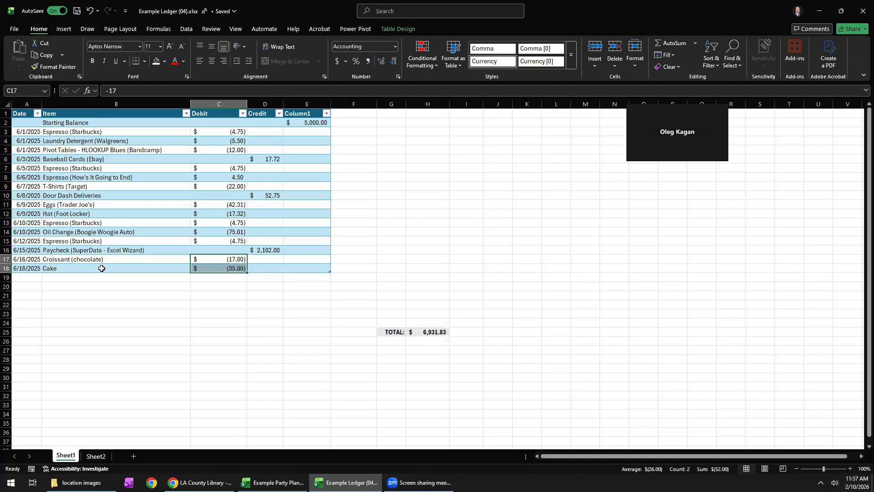
{"action": "left_click", "coordinate": [236, 260]}
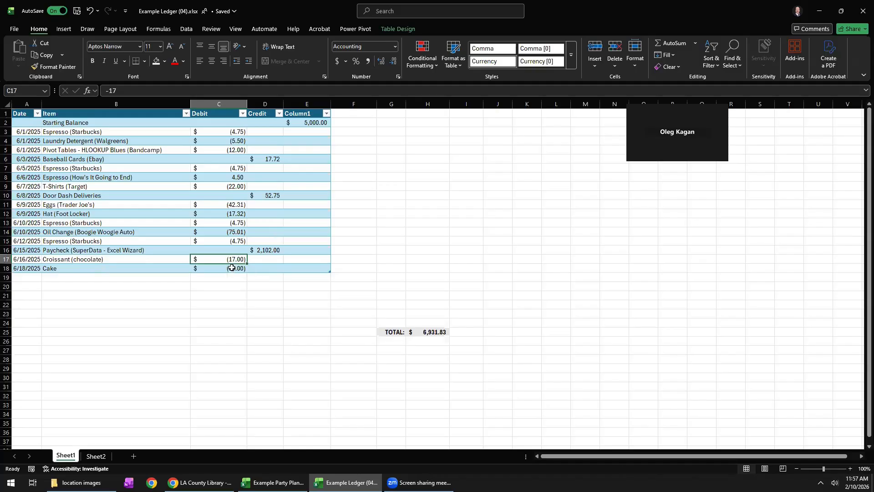
{"action": "left_click_drag", "start_coordinate": [232, 259], "coordinate": [231, 268]}
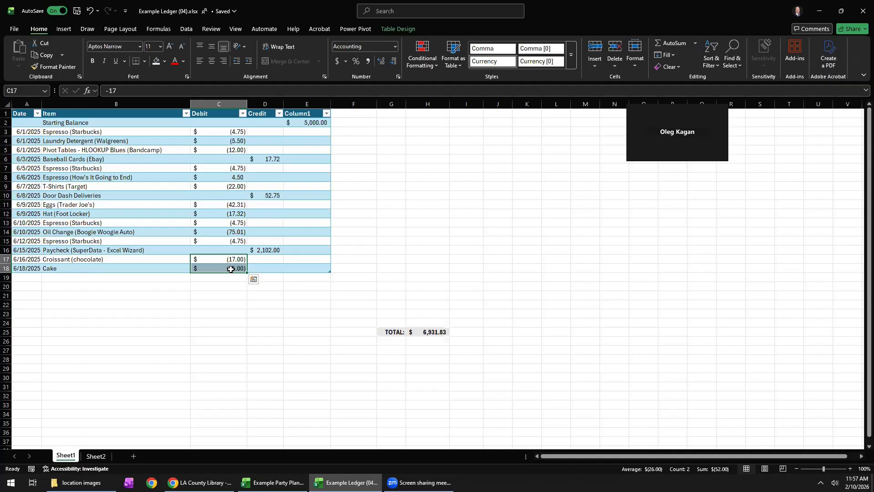
{"action": "left_click", "coordinate": [231, 269]}
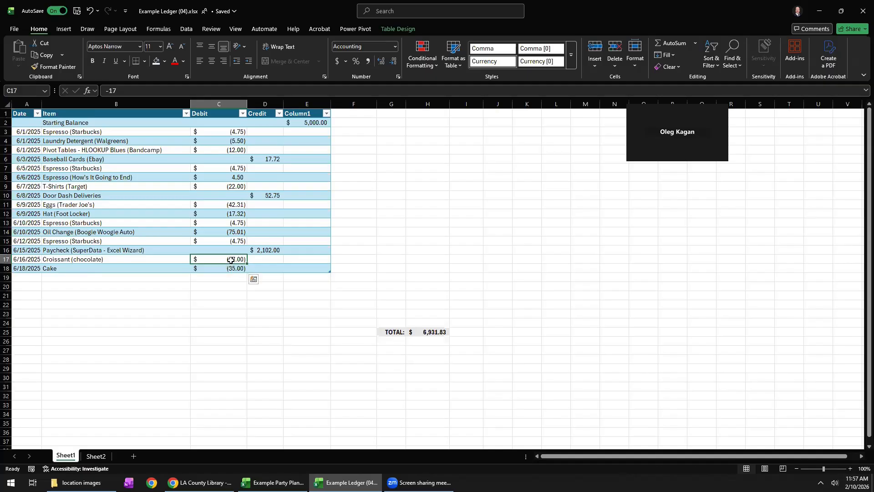
Enter a sample value of -50 in the empty cell H17 and delete it.
{"action": "left_click", "coordinate": [434, 259]}
{"action": "type", "text": "-"}
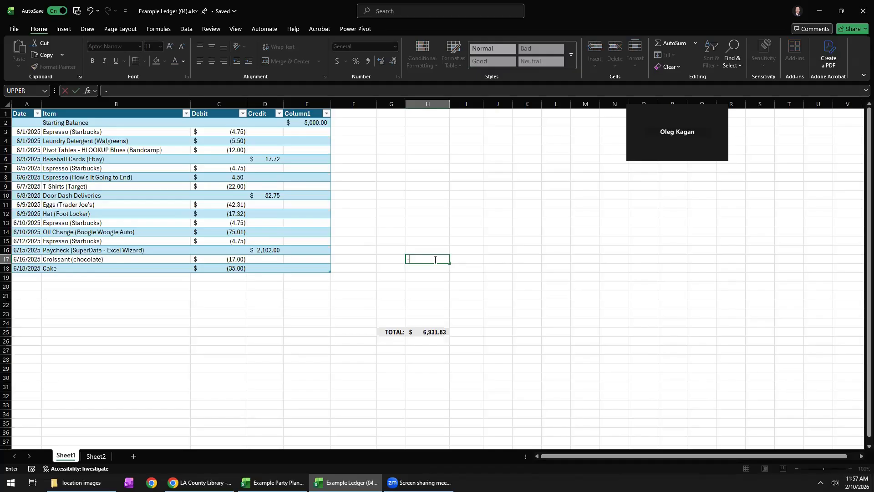
{"action": "type", "text": "50"}
{"action": "key", "text": "Return"}
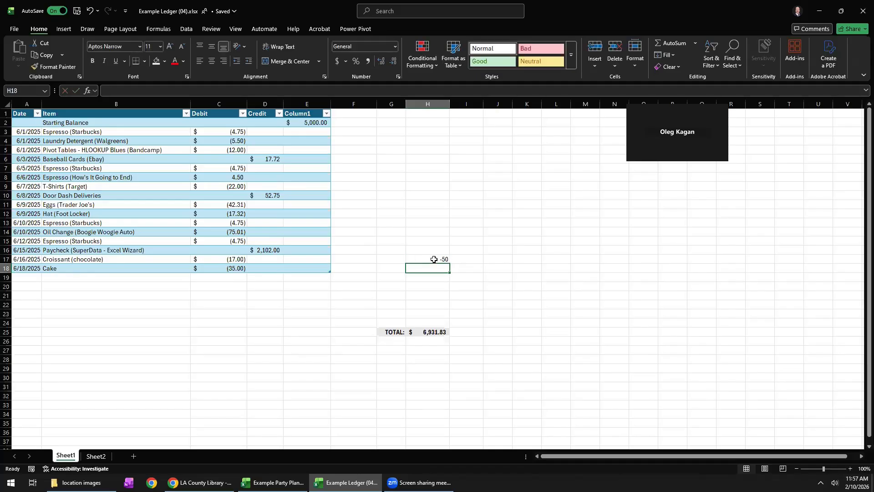
{"action": "left_click", "coordinate": [434, 259]}
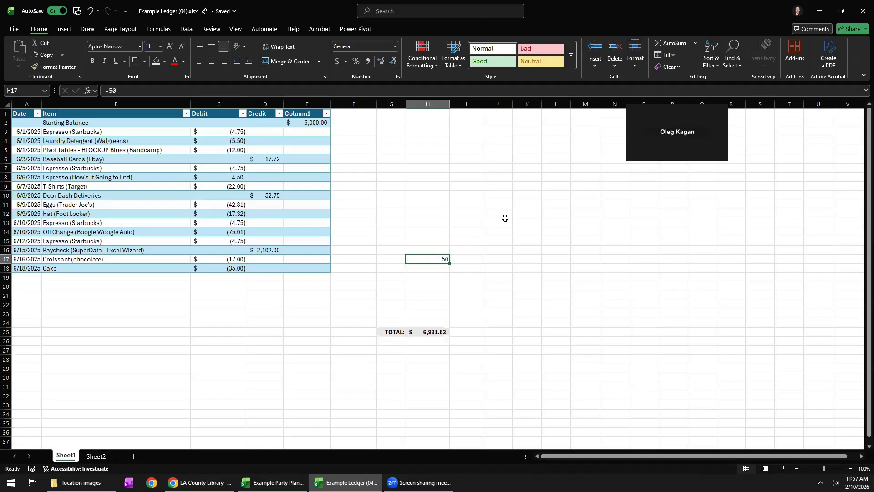
{"action": "key", "text": "Delete"}
{"action": "key", "text": "alt+Tab"}
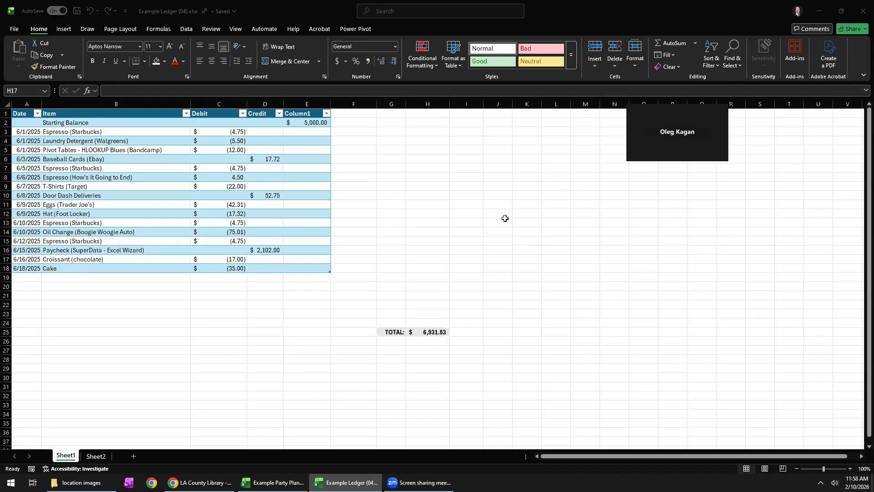
Try a debit of 42 in accounting parentheses in C19, below the cake entry, and delete it.
{"action": "key", "text": "ctrl+s"}
{"action": "double_click", "coordinate": [236, 276]}
{"action": "left_click", "coordinate": [235, 276]}
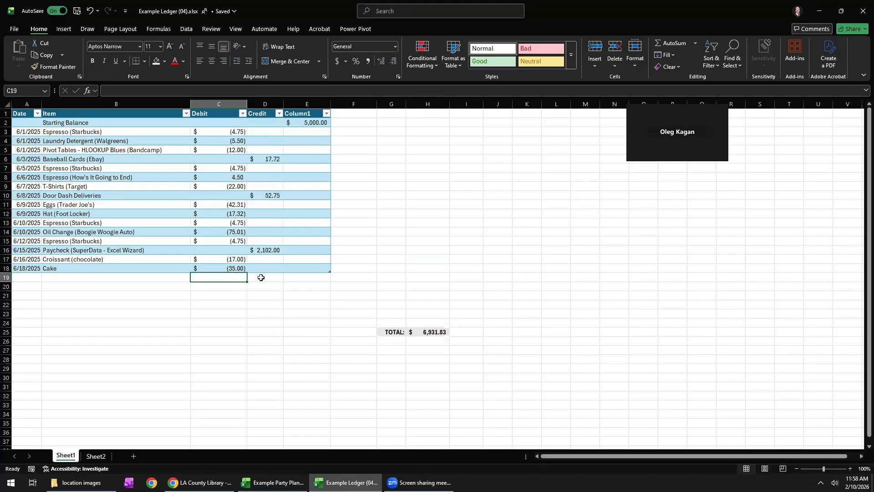
{"action": "type", "text": "("}
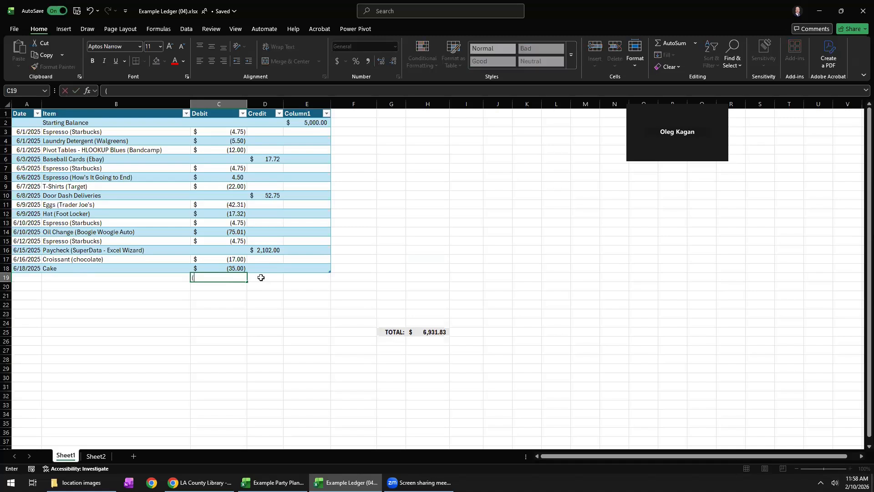
{"action": "type", "text": "42"}
{"action": "key", "text": "Return"}
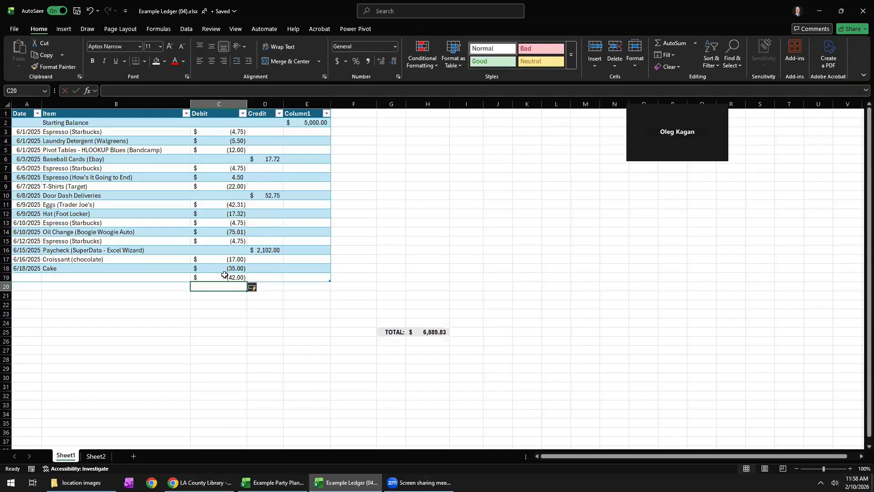
{"action": "key", "text": "Up"}
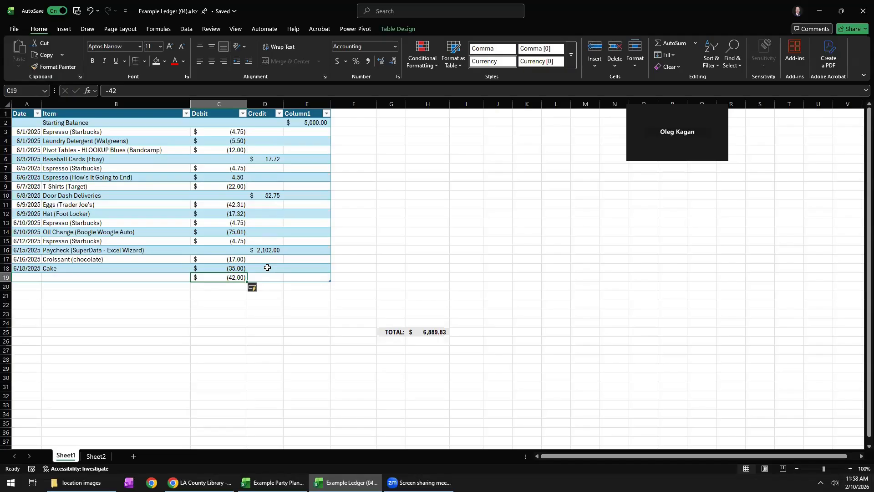
{"action": "key", "text": "Delete"}
Enter a credit of 1000 in D19, in the row below the cake entry.
{"action": "left_click", "coordinate": [260, 278]}
{"action": "type", "text": "1000"}
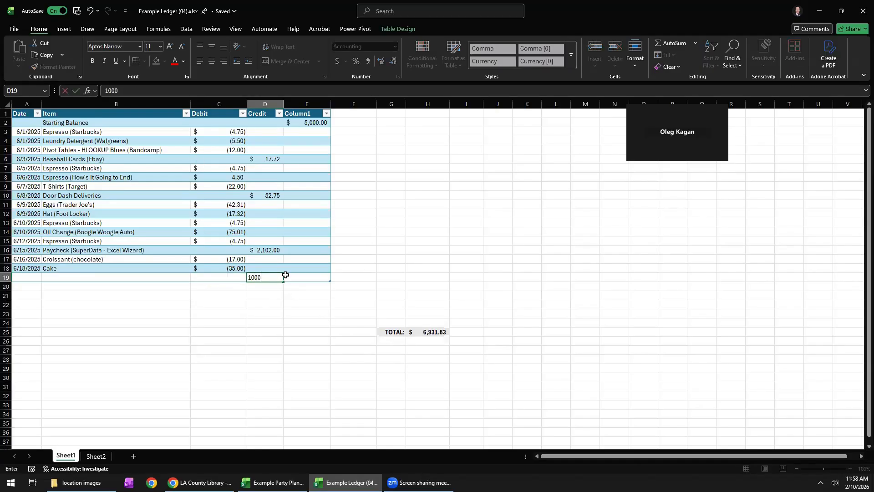
{"action": "key", "text": "Return"}
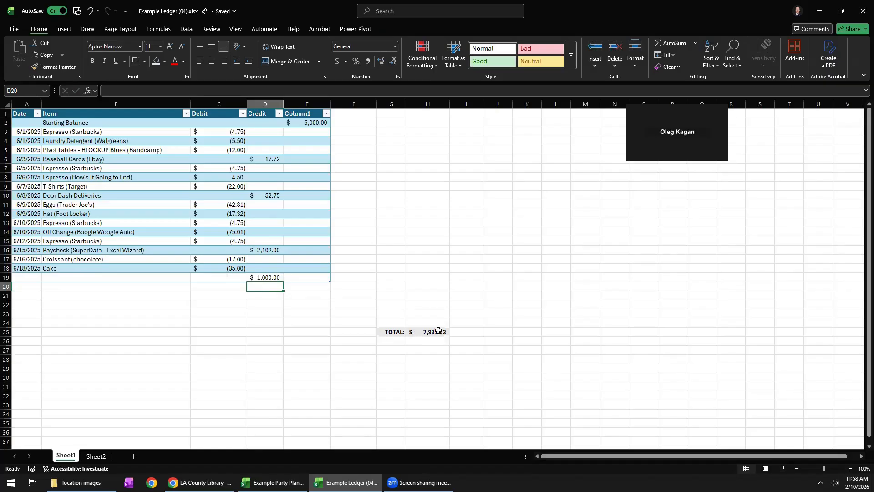
{"action": "left_click", "coordinate": [315, 122]}
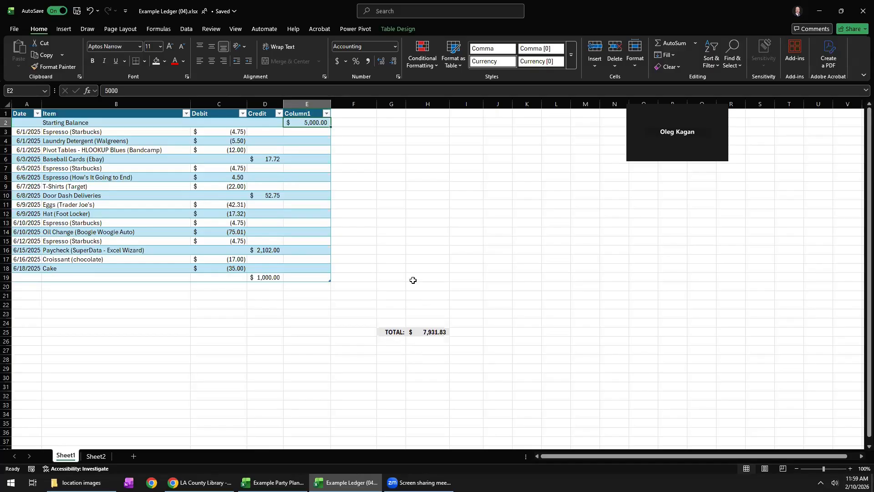
Close the example ledger workbook and show the guest-list sheet of the party planning workbook.
{"action": "left_click", "coordinate": [589, 97]}
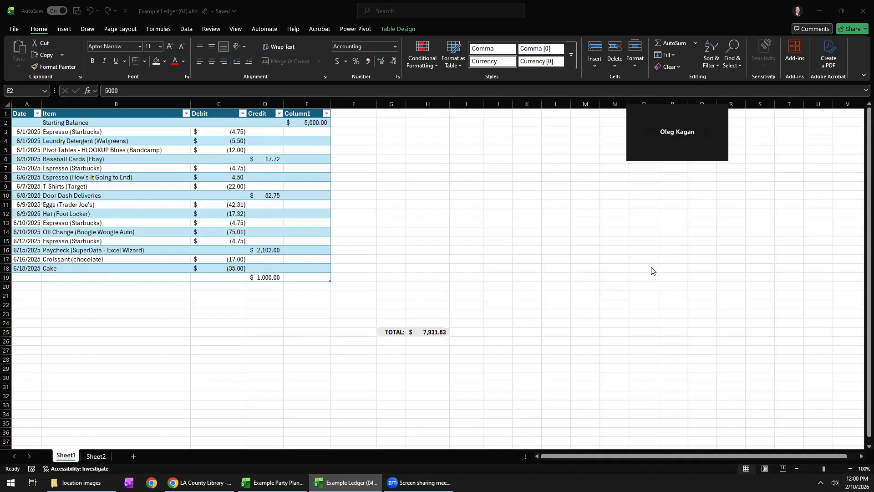
{"action": "left_click", "coordinate": [862, 12]}
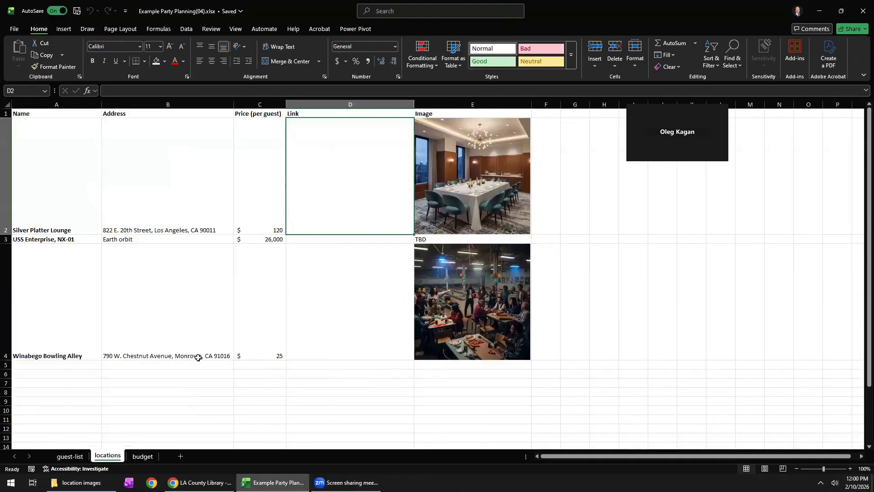
{"action": "left_click", "coordinate": [70, 455]}
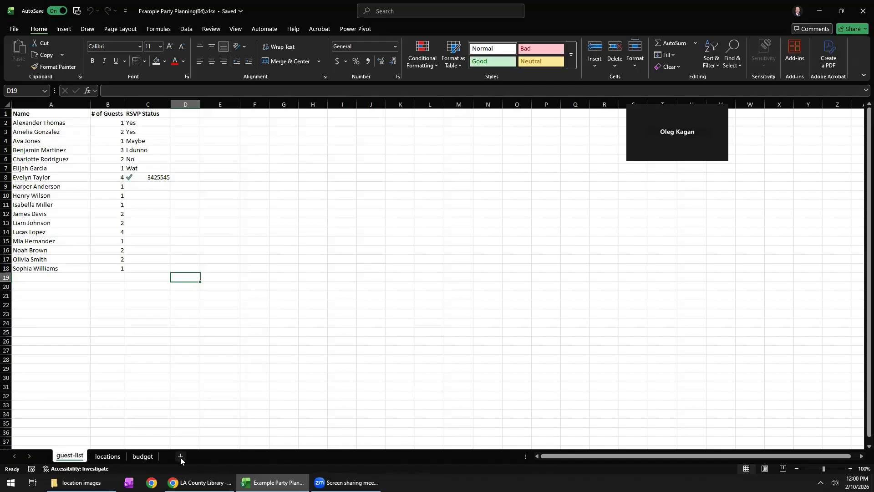
{"action": "right_click", "coordinate": [70, 456]}
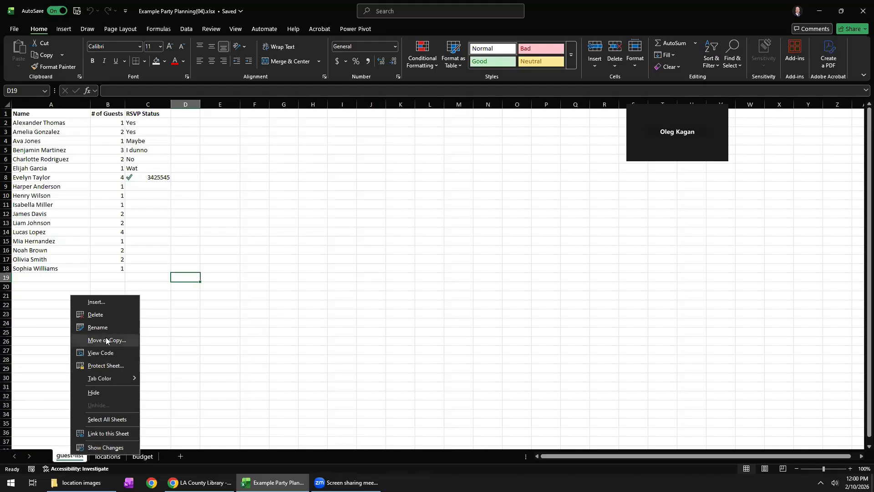
{"action": "left_click", "coordinate": [38, 436]}
{"action": "mouse_move", "coordinate": [64, 455]}
{"action": "left_mouse_down"}
{"action": "mouse_move", "coordinate": [132, 457]}
{"action": "mouse_move", "coordinate": [65, 458]}
{"action": "left_mouse_up"}
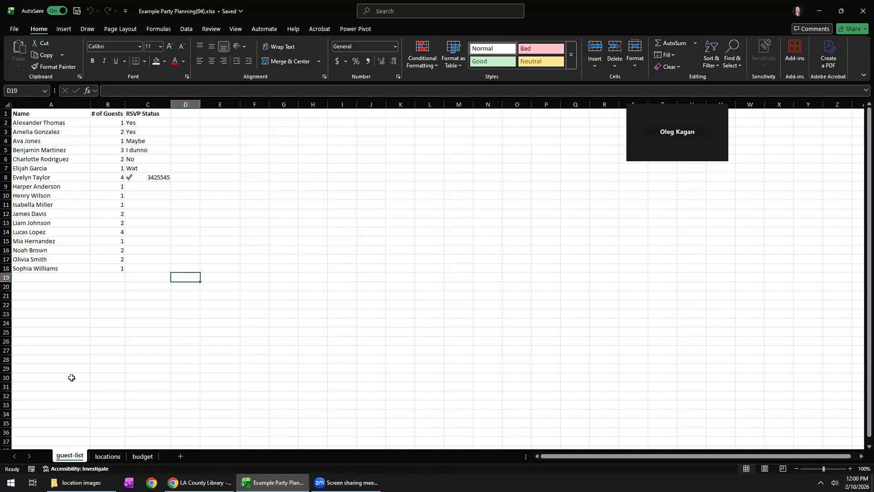
Review the guest list's Name, # of Guests and RSVP Status columns, including the blank RSVP cells C9:C18.
{"action": "left_click_drag", "start_coordinate": [21, 114], "coordinate": [156, 271]}
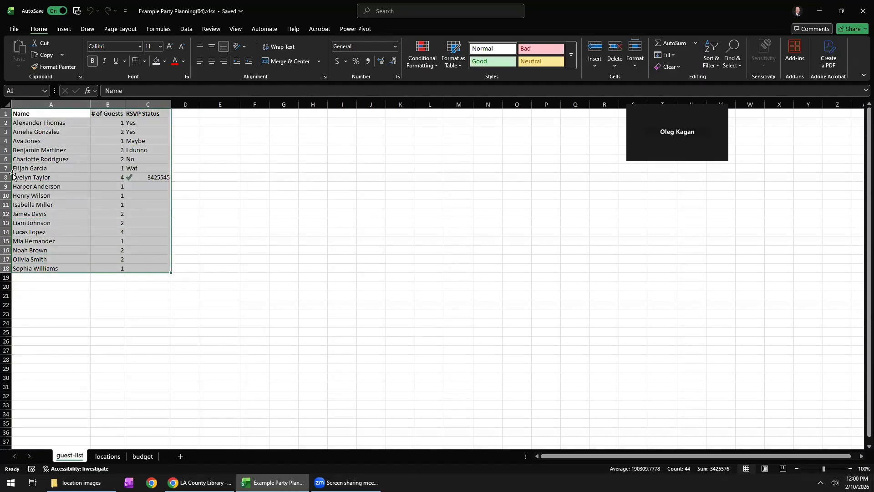
{"action": "left_click", "coordinate": [33, 170]}
{"action": "left_click", "coordinate": [39, 117]}
{"action": "left_click", "coordinate": [107, 114]}
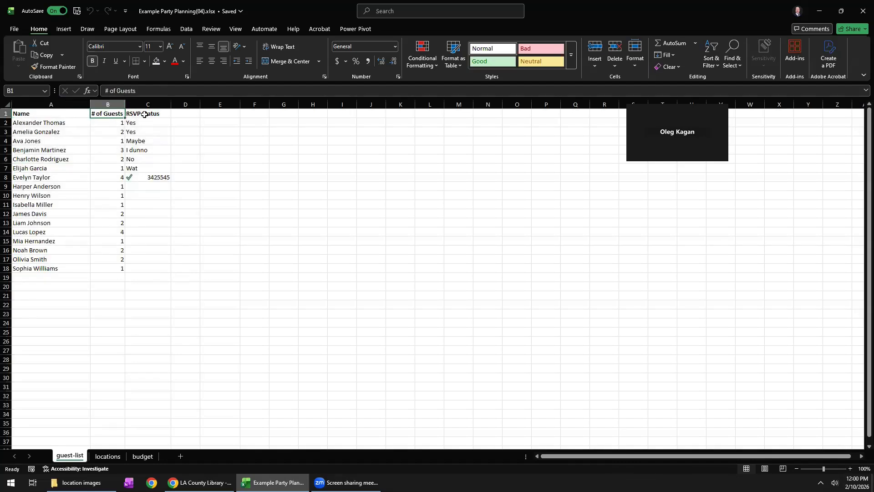
{"action": "left_click", "coordinate": [145, 115]}
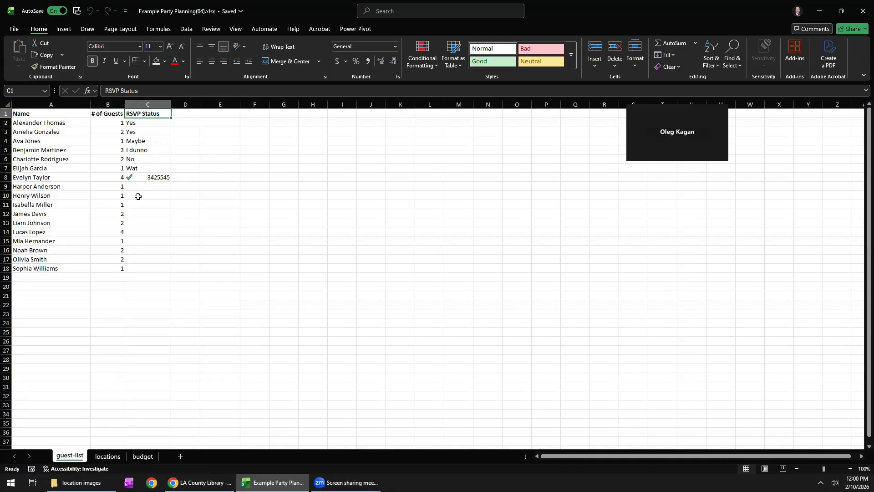
{"action": "left_click_drag", "start_coordinate": [137, 187], "coordinate": [138, 269]}
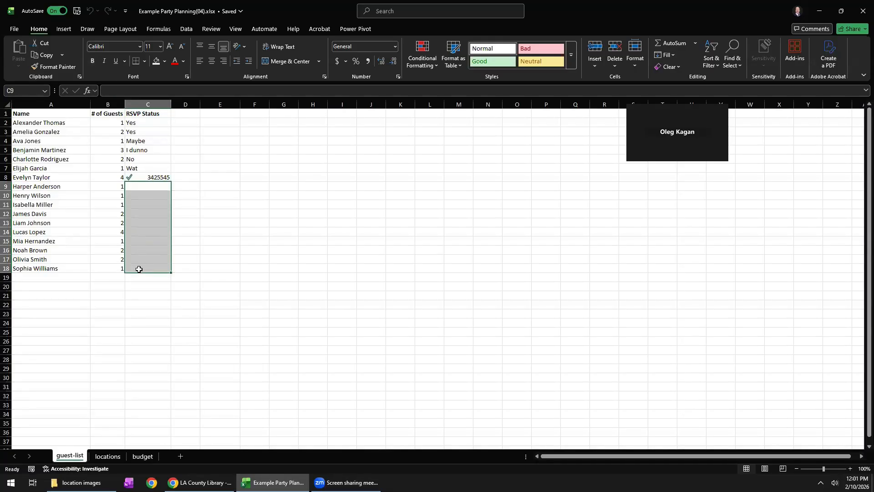
Examine the locations sheet's venue names, addresses, prices per guest and images, including the USS Enterprise row.
{"action": "left_click", "coordinate": [101, 456]}
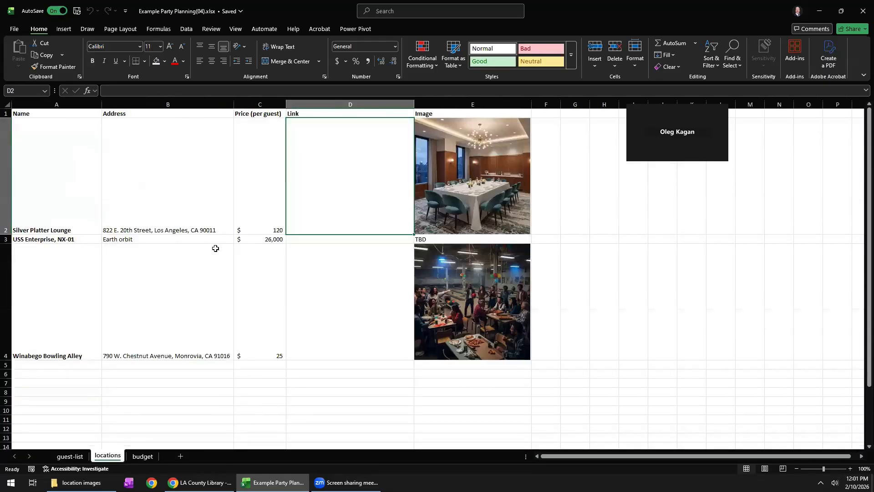
{"action": "left_click", "coordinate": [78, 158]}
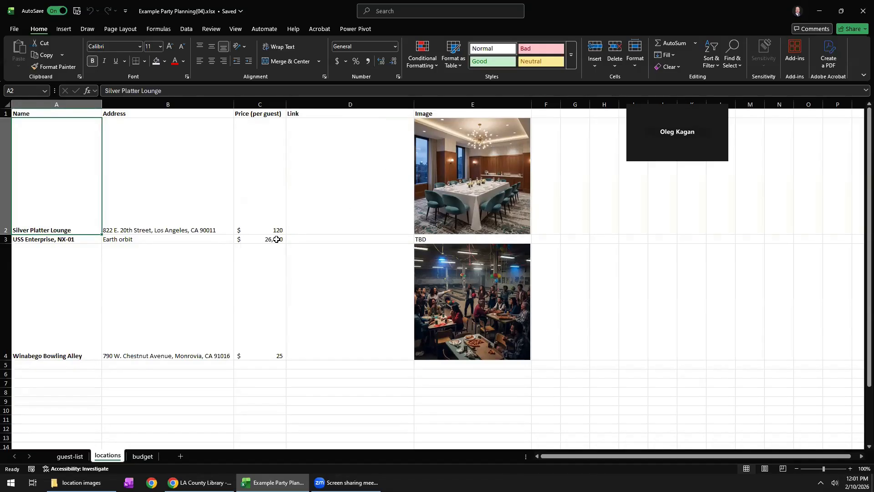
{"action": "key", "text": "Down"}
{"action": "key", "text": "Right"}
{"action": "key", "text": "Right"}
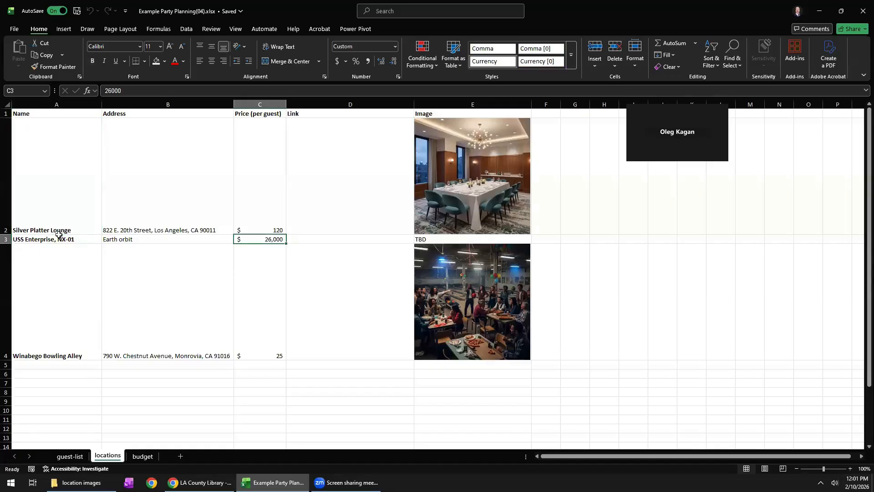
{"action": "left_click_drag", "start_coordinate": [53, 213], "coordinate": [263, 316]}
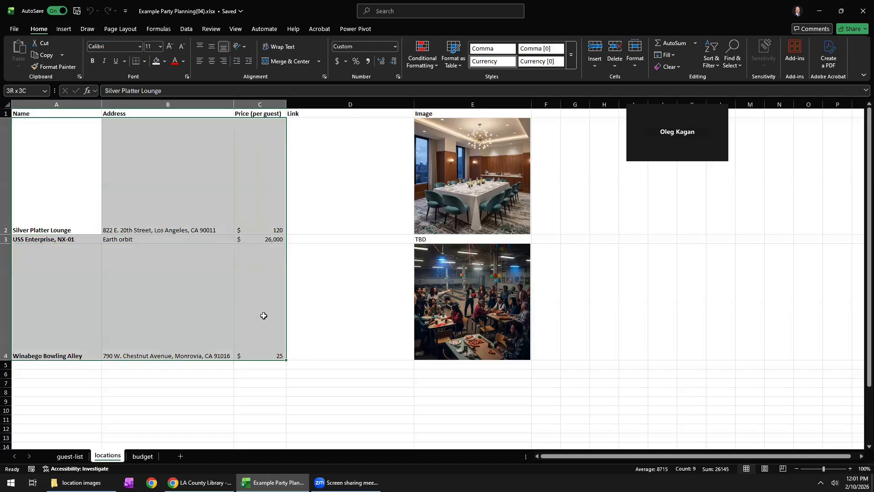
{"action": "left_click", "coordinate": [76, 194]}
{"action": "left_click", "coordinate": [67, 286]}
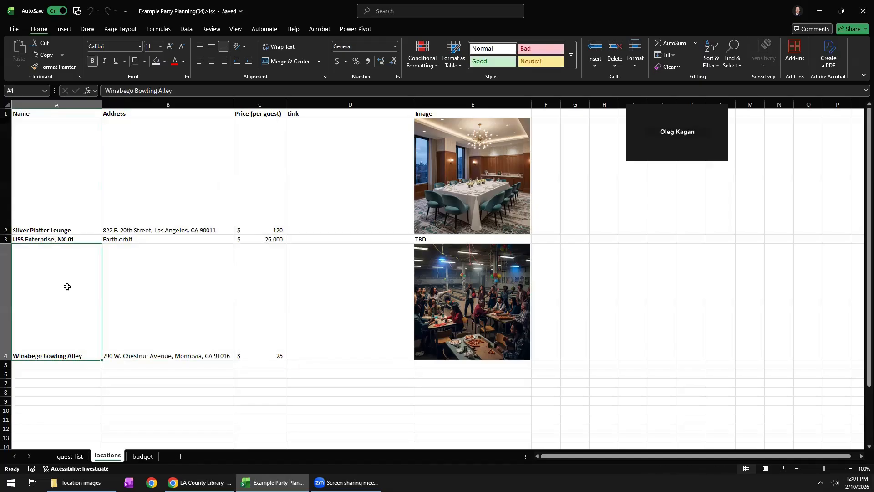
{"action": "left_click", "coordinate": [58, 239]}
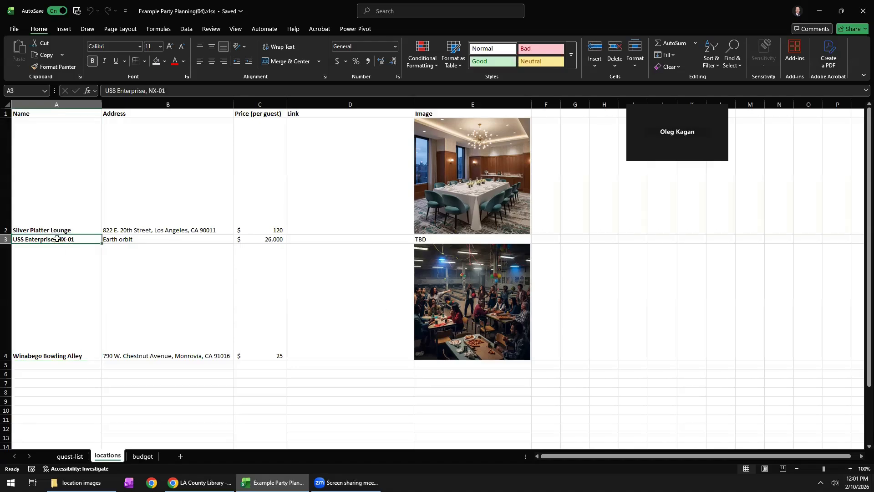
{"action": "left_click", "coordinate": [427, 241]}
{"action": "left_click", "coordinate": [270, 240]}
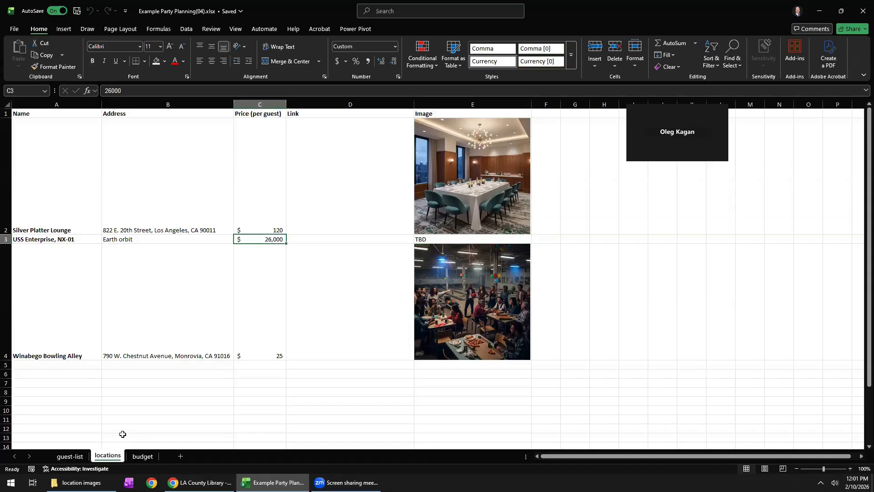
Examine the budget sheet's empty venue cost cells B6:B8 and the formula in the Total row.
{"action": "left_click", "coordinate": [142, 456]}
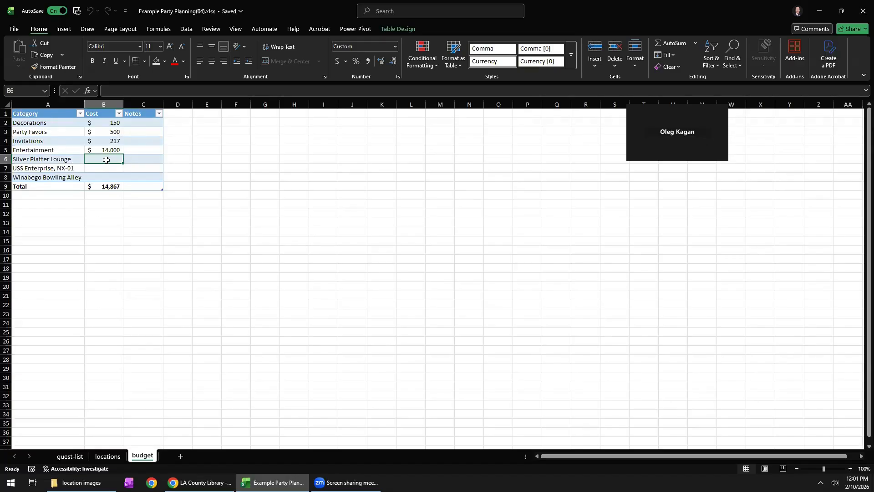
{"action": "left_click", "coordinate": [107, 178], "text": "shift"}
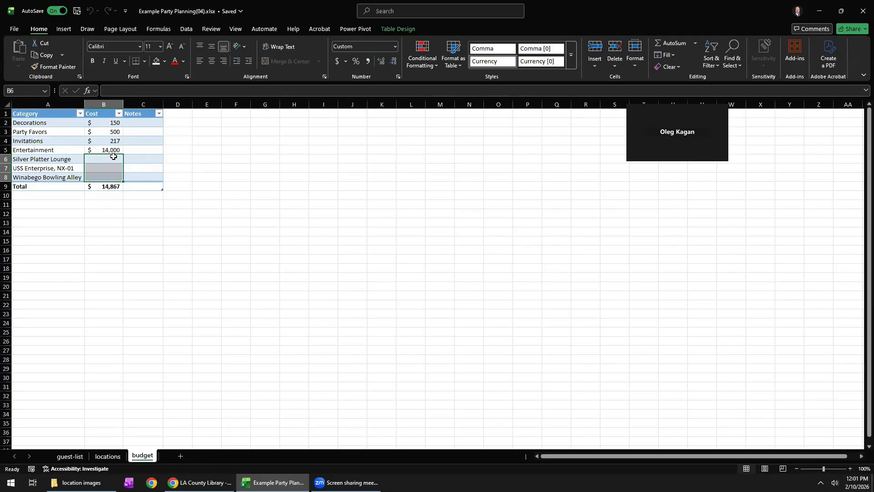
{"action": "left_click", "coordinate": [104, 158]}
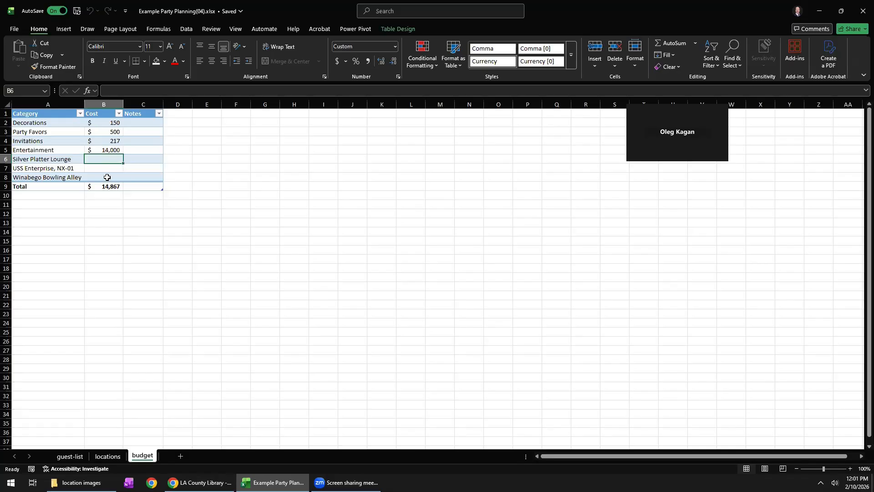
{"action": "left_click", "coordinate": [108, 185]}
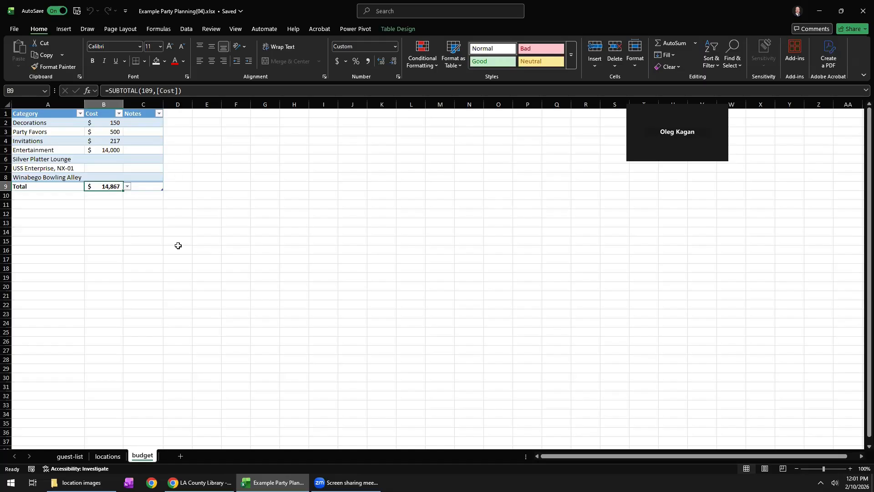
Return to the guest-list sheet and examine the inconsistent RSVP Status entries in C2:C8.
{"action": "left_click", "coordinate": [66, 457]}
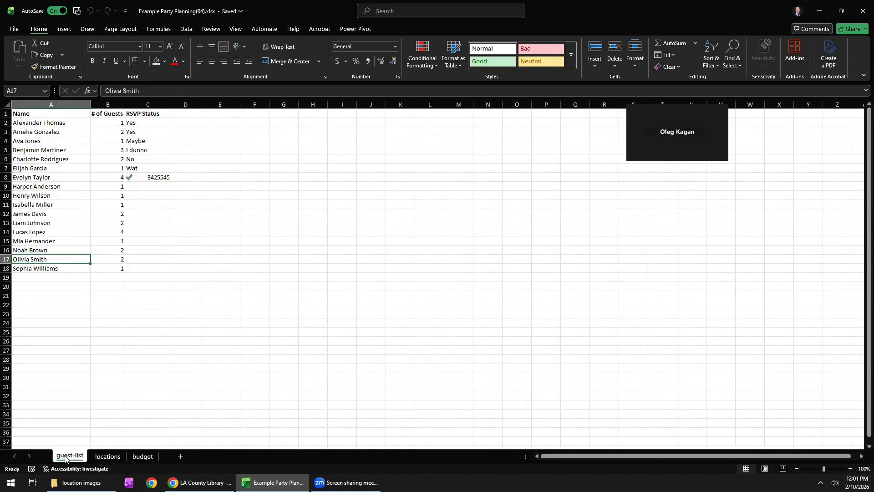
{"action": "left_click", "coordinate": [140, 123]}
{"action": "left_click", "coordinate": [139, 141]}
{"action": "left_click", "coordinate": [142, 150]}
{"action": "left_click_drag", "start_coordinate": [142, 157], "coordinate": [142, 179]}
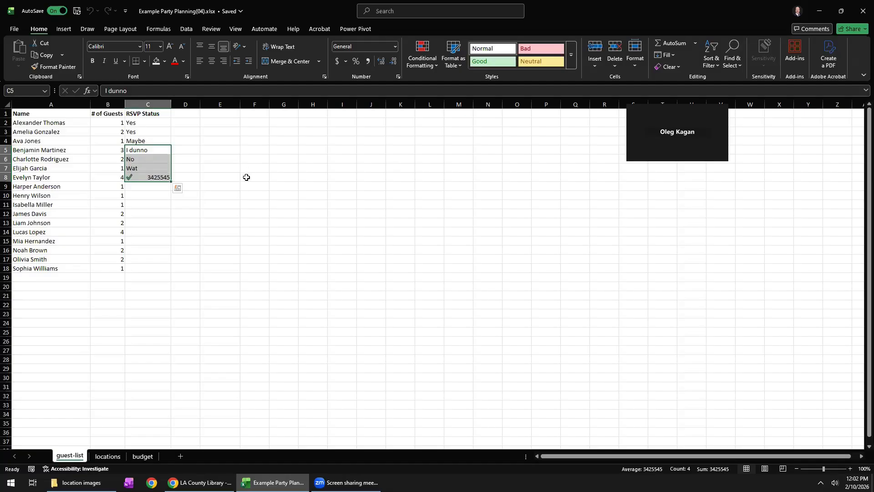
Enter the allowed RSVP options Yes, No and Undecided in cells E8, E9 and E10.
{"action": "left_click", "coordinate": [223, 181]}
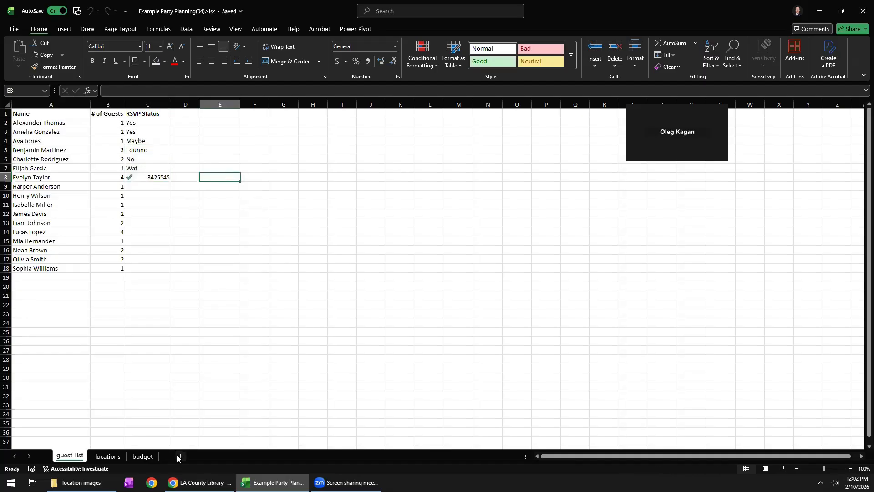
{"action": "double_click", "coordinate": [223, 175]}
{"action": "type", "text": "Yes"}
{"action": "key", "text": "Return"}
{"action": "type", "text": "N"}
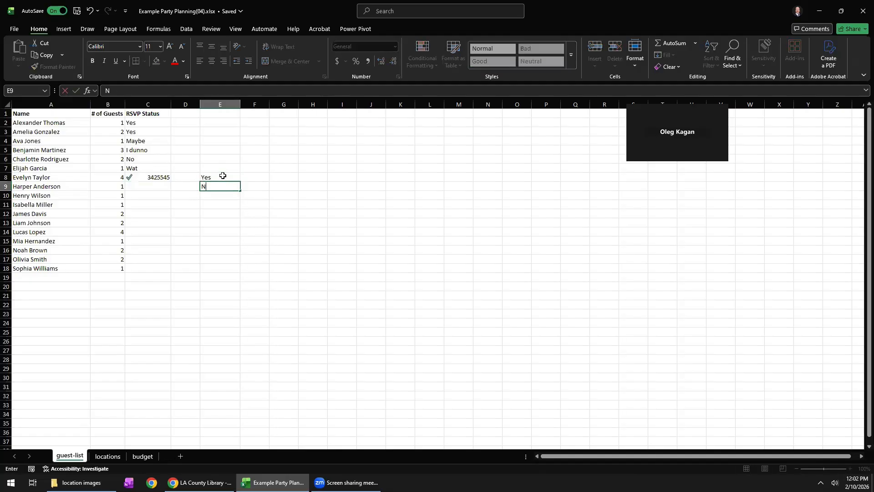
{"action": "type", "text": "o"}
{"action": "key", "text": "Return"}
{"action": "type", "text": "Undecided"}
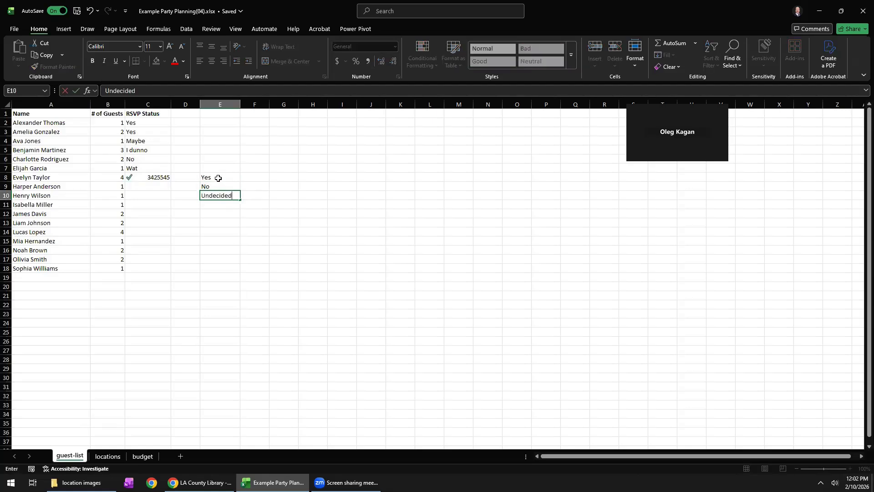
{"action": "left_click", "coordinate": [219, 177]}
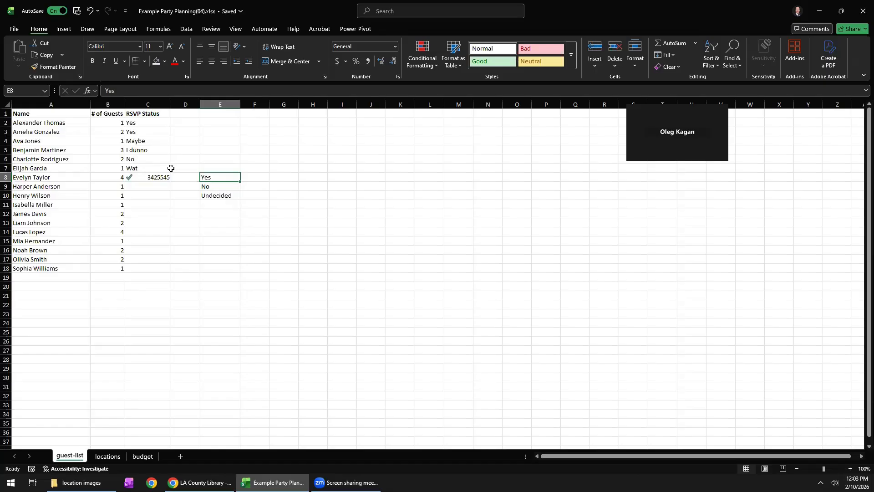
Apply data validation to the RSVP Status cells C2:C18, allowing a list sourced from =$E$8:$E$10.
{"action": "left_click_drag", "start_coordinate": [139, 123], "coordinate": [140, 269]}
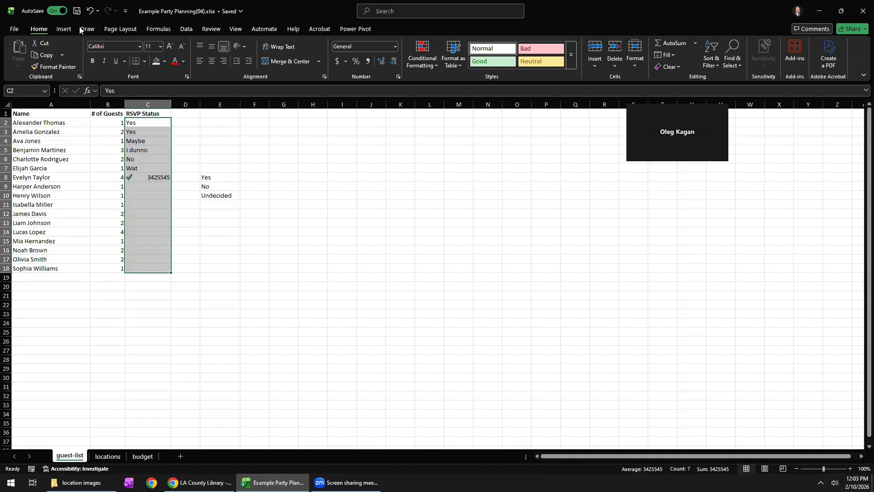
{"action": "left_click", "coordinate": [185, 29]}
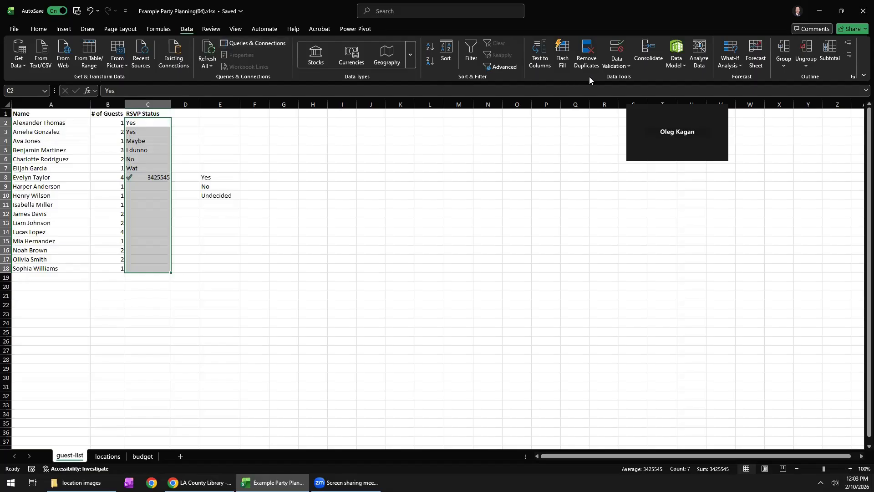
{"action": "left_click", "coordinate": [616, 51]}
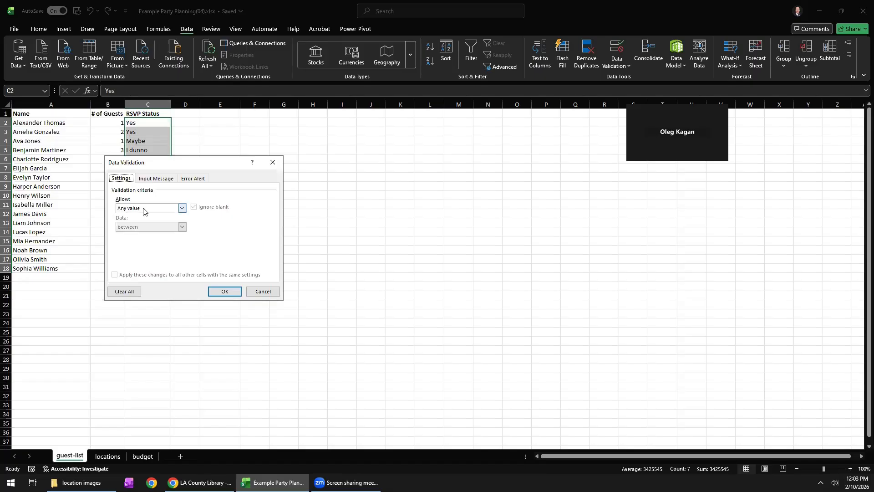
{"action": "left_click", "coordinate": [181, 208]}
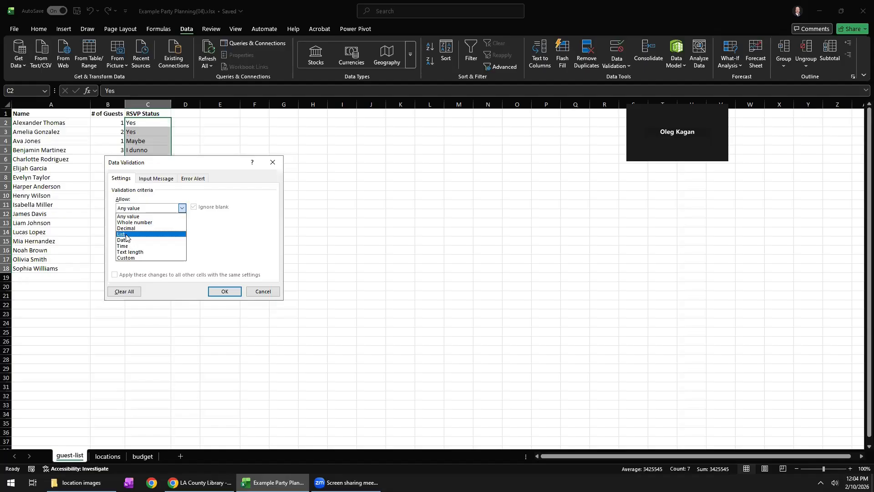
{"action": "left_click", "coordinate": [126, 235]}
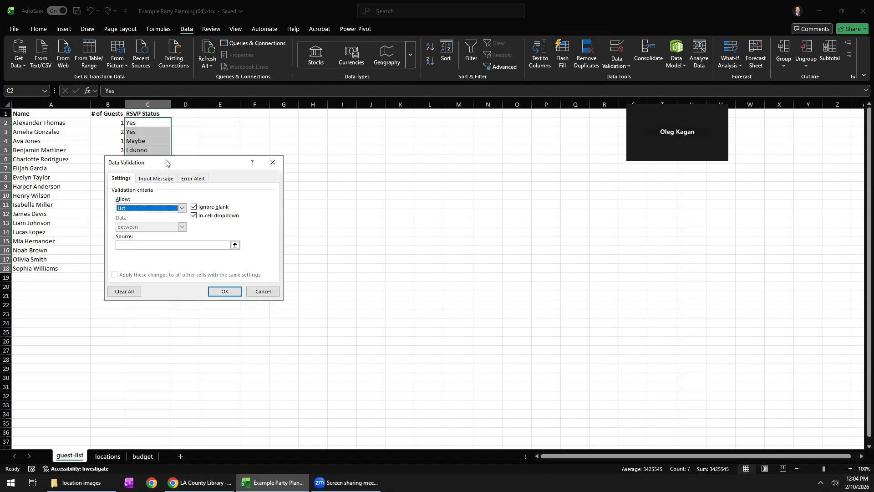
{"action": "left_click_drag", "start_coordinate": [168, 163], "coordinate": [297, 155]}
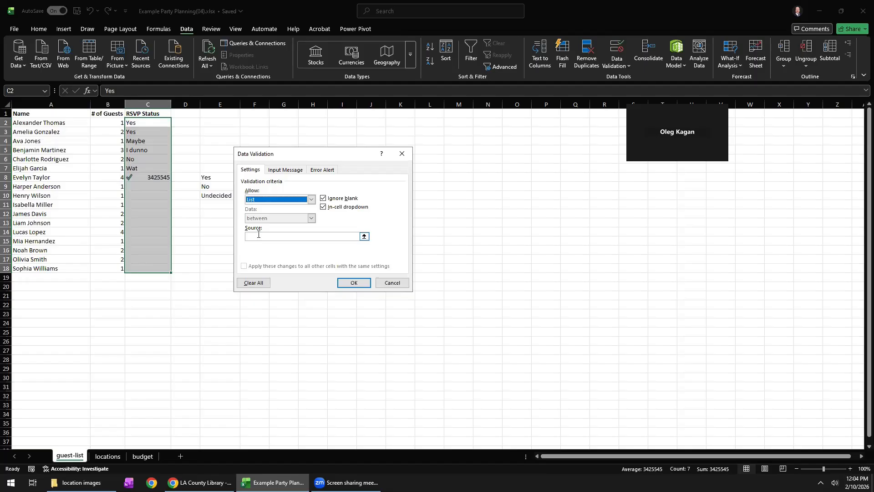
{"action": "left_click", "coordinate": [258, 235]}
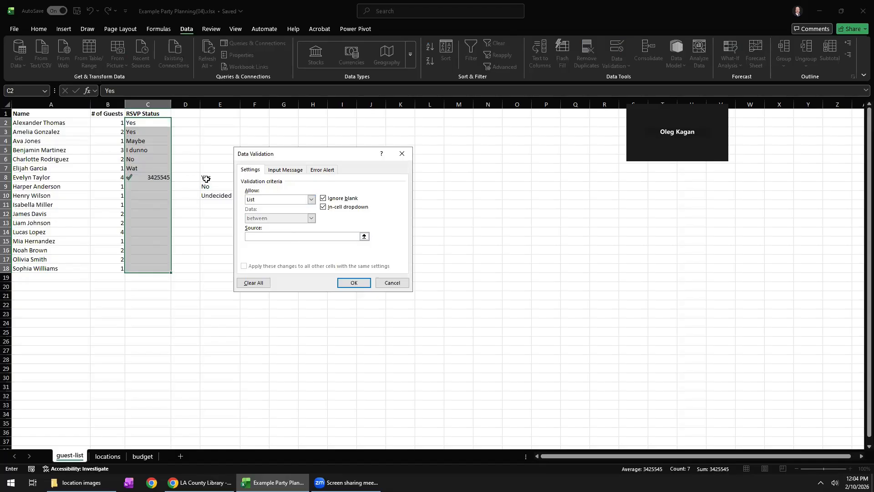
{"action": "left_click_drag", "start_coordinate": [207, 179], "coordinate": [214, 195]}
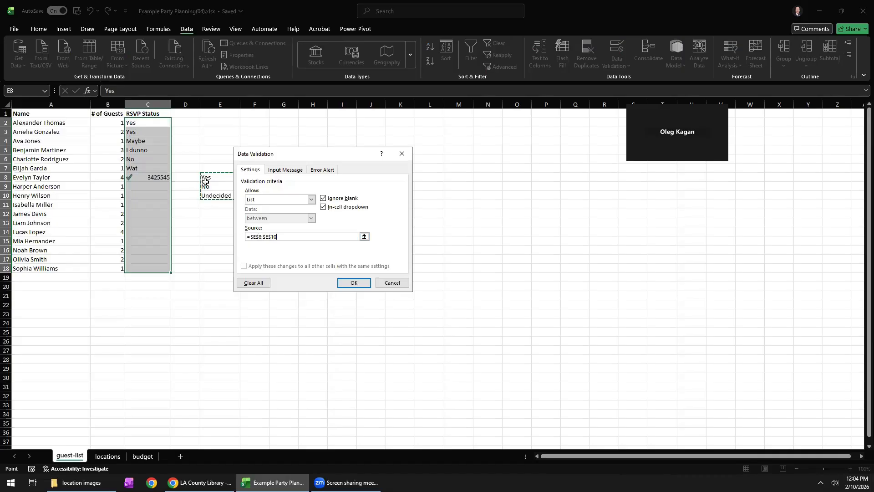
{"action": "left_click", "coordinate": [354, 285]}
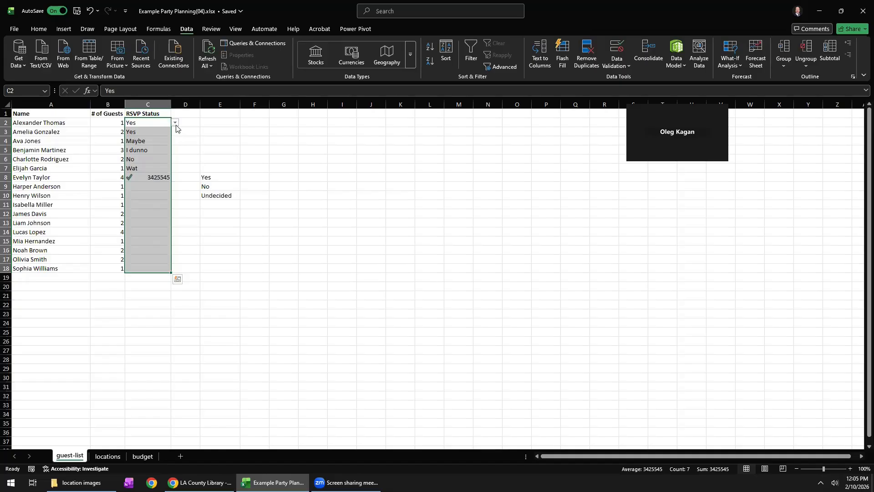
Check several blank RSVP Status cells down to C18 for the in-cell drop-down.
{"action": "left_click", "coordinate": [135, 187]}
{"action": "left_click", "coordinate": [139, 207]}
{"action": "left_click", "coordinate": [141, 241]}
{"action": "left_click", "coordinate": [141, 266]}
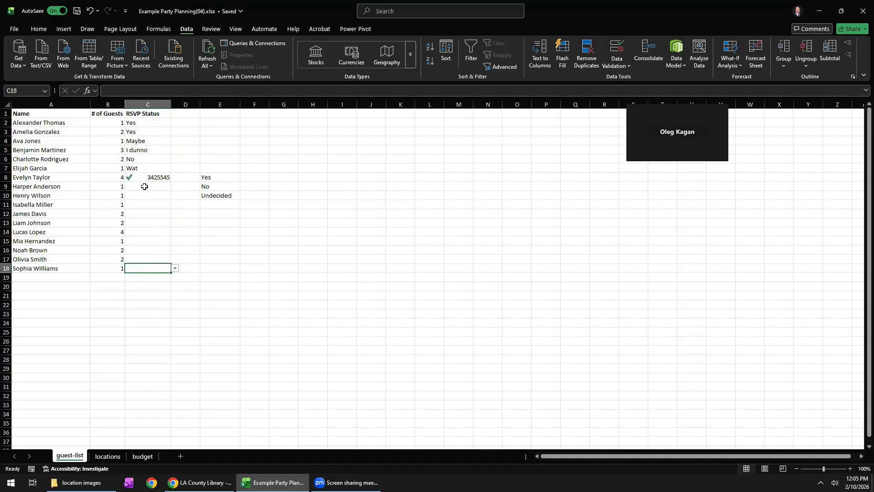
Choose Yes from the in-cell list for the RSVP statuses in C2 and C3.
{"action": "left_click", "coordinate": [160, 122]}
{"action": "left_click", "coordinate": [175, 122]}
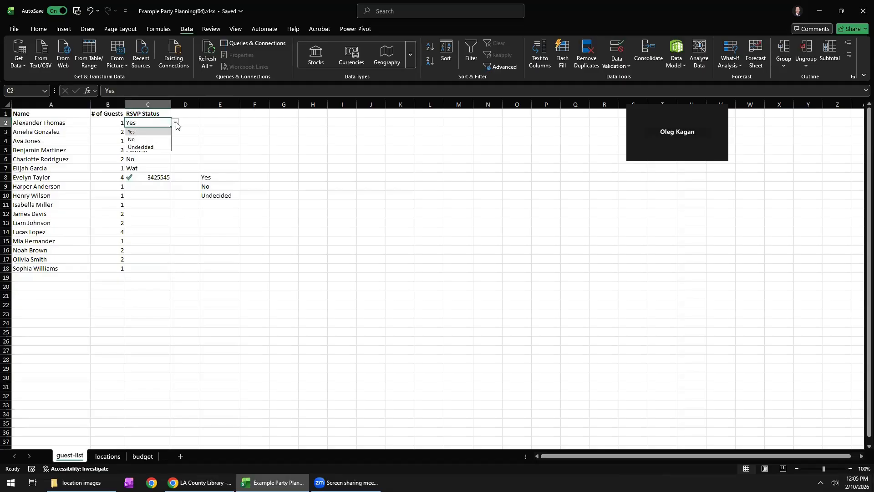
{"action": "left_click", "coordinate": [163, 132]}
{"action": "left_click", "coordinate": [162, 132]}
{"action": "left_click", "coordinate": [175, 132]}
{"action": "left_click", "coordinate": [158, 142]}
Set the RSVP statuses in C4 and C5 to Undecided from the in-cell list.
{"action": "left_click", "coordinate": [158, 140]}
{"action": "left_click", "coordinate": [175, 140]}
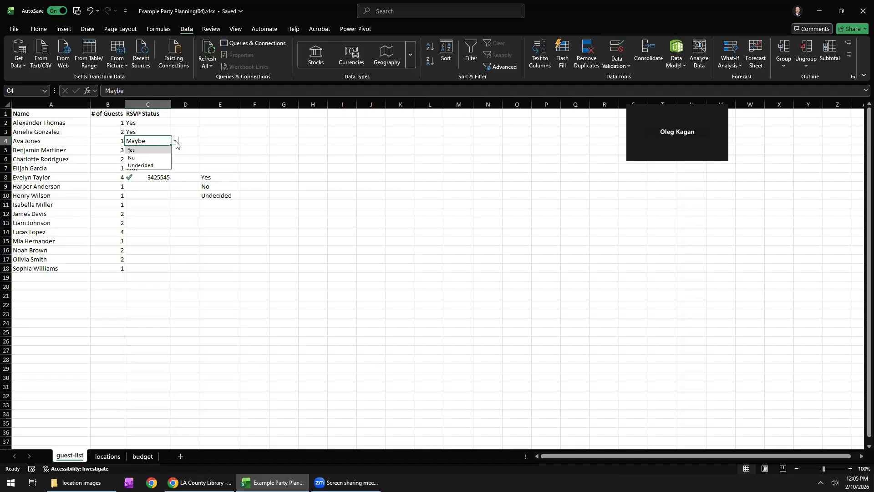
{"action": "left_click", "coordinate": [149, 165]}
{"action": "left_click", "coordinate": [145, 151]}
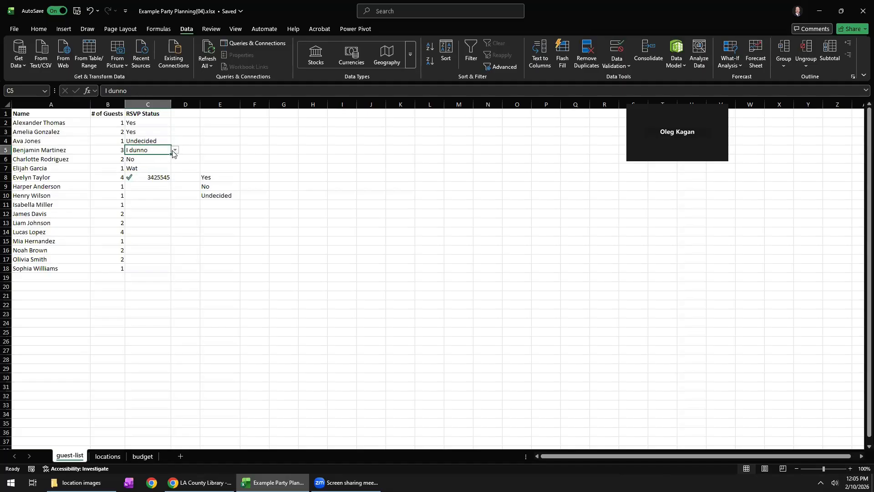
{"action": "left_click", "coordinate": [176, 150]}
{"action": "left_click", "coordinate": [151, 174]}
Choose No for the RSVP status in C6 and Undecided for those in C7 and C8.
{"action": "left_click", "coordinate": [149, 161]}
{"action": "left_click", "coordinate": [175, 159]}
{"action": "left_click", "coordinate": [156, 180]}
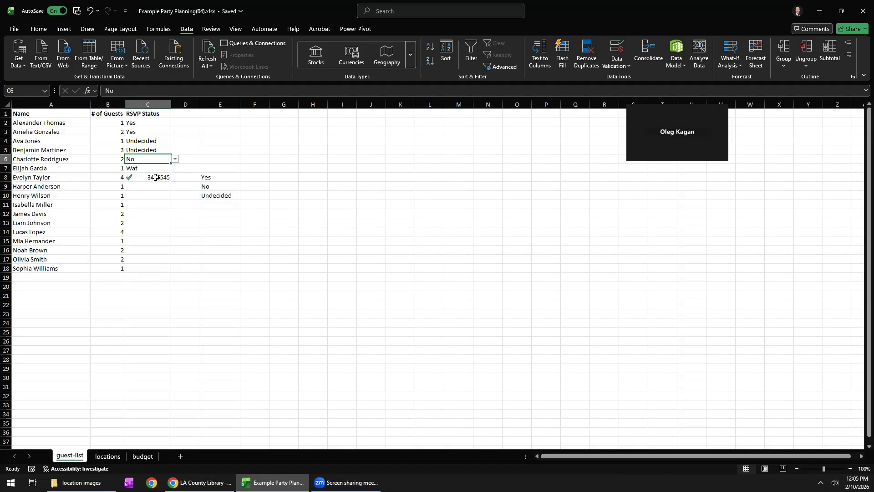
{"action": "left_click", "coordinate": [153, 169]}
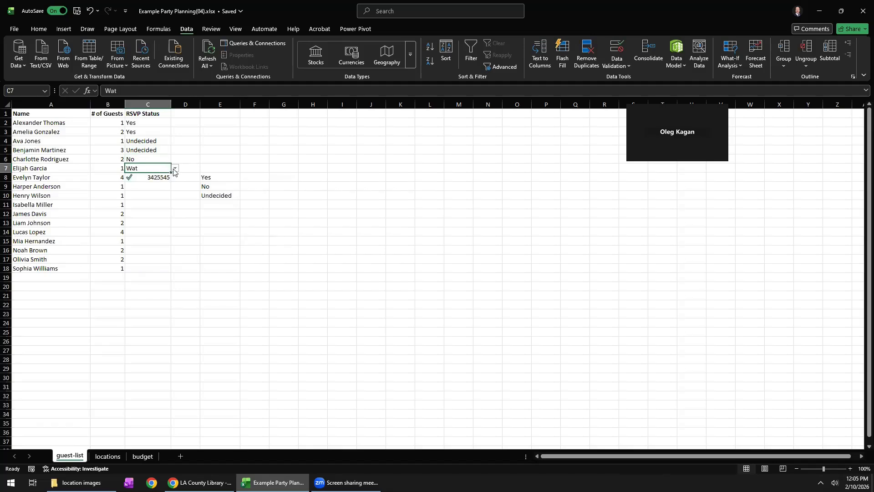
{"action": "left_click", "coordinate": [176, 168]}
{"action": "left_click", "coordinate": [150, 193]}
{"action": "left_click", "coordinate": [157, 178]}
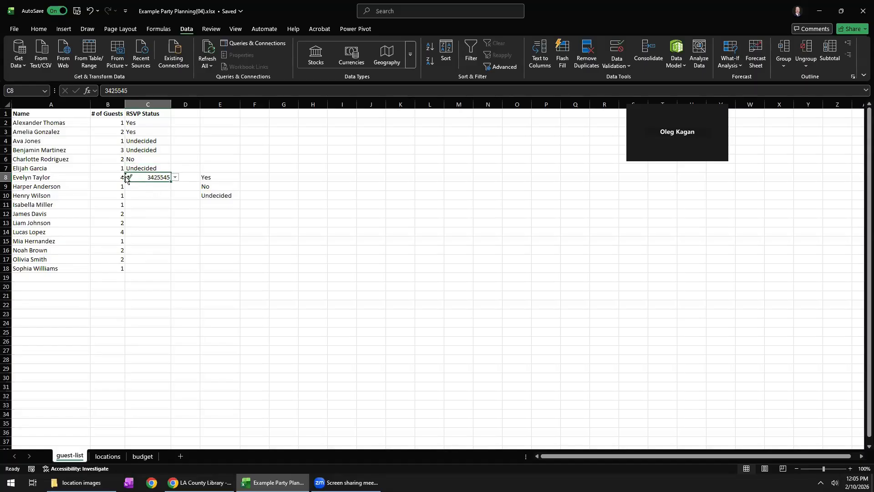
{"action": "left_click", "coordinate": [174, 177]}
{"action": "left_click", "coordinate": [144, 200]}
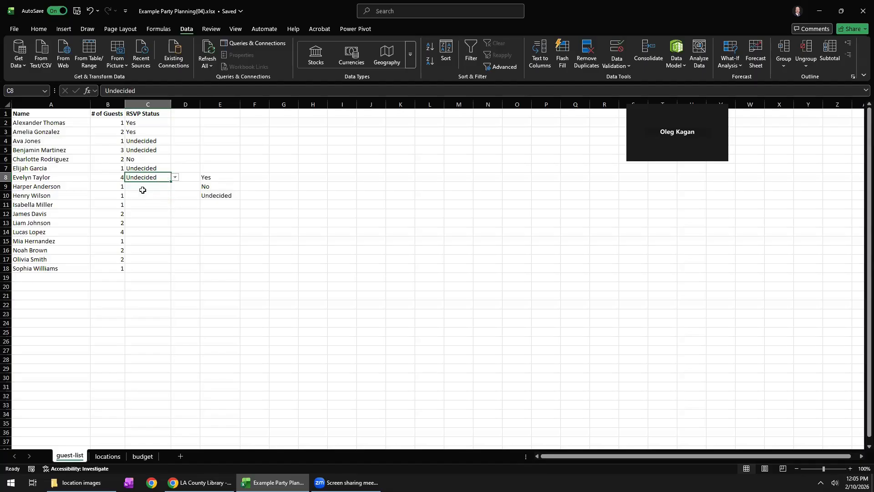
Fill the blank RSVP status in C9 with Yes from the in-cell list.
{"action": "left_click", "coordinate": [167, 188]}
{"action": "left_click", "coordinate": [175, 186]}
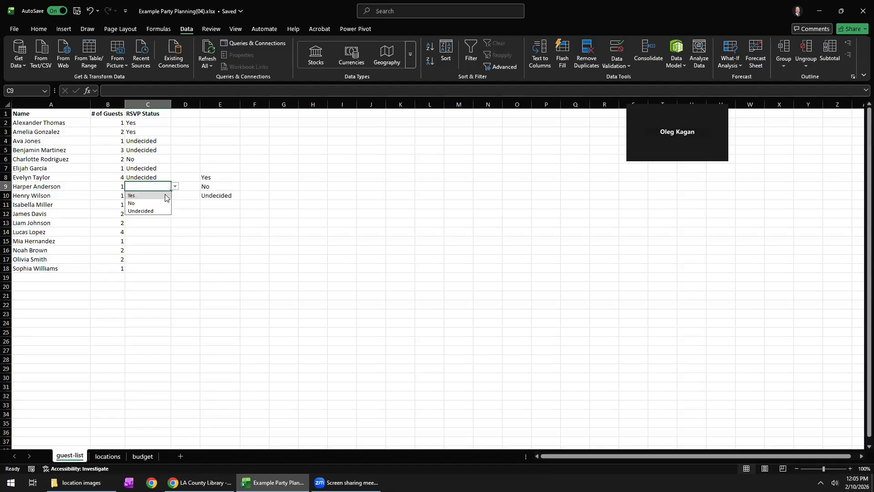
{"action": "left_click", "coordinate": [154, 198]}
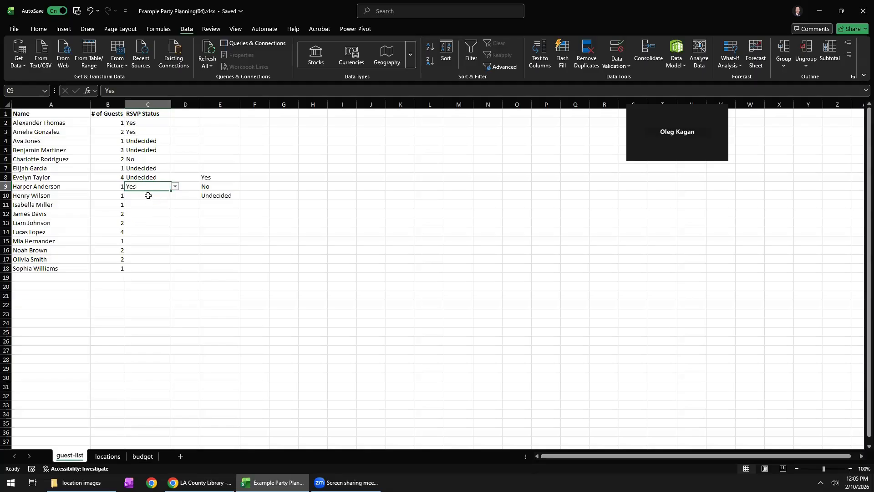
Test the validation by trying to enter Food in C10, retry it once and cancel the entry.
{"action": "left_click", "coordinate": [153, 197]}
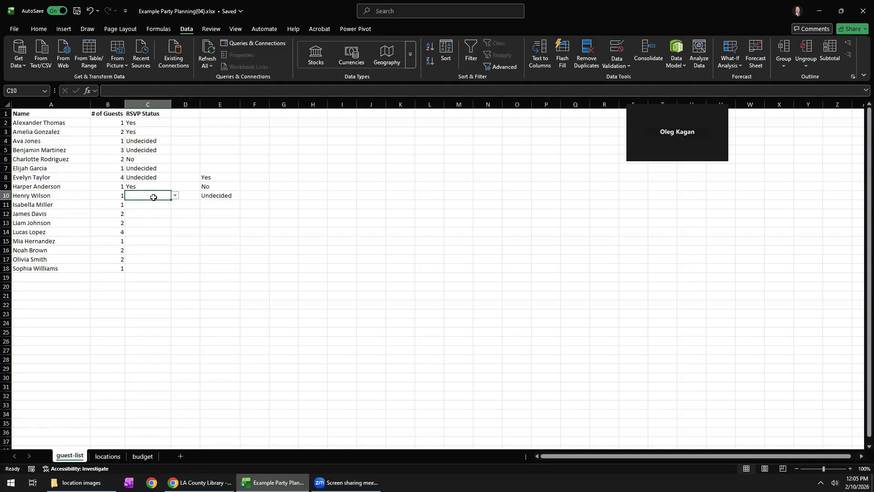
{"action": "type", "text": "Food"}
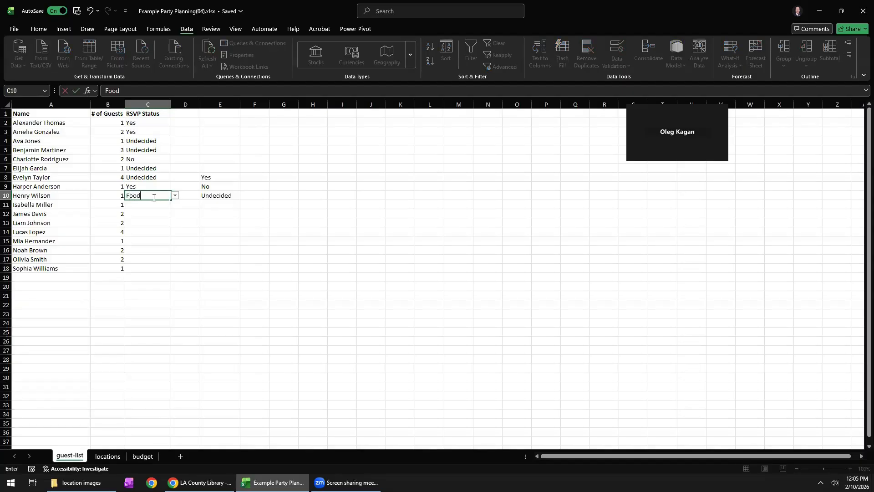
{"action": "key", "text": "Return"}
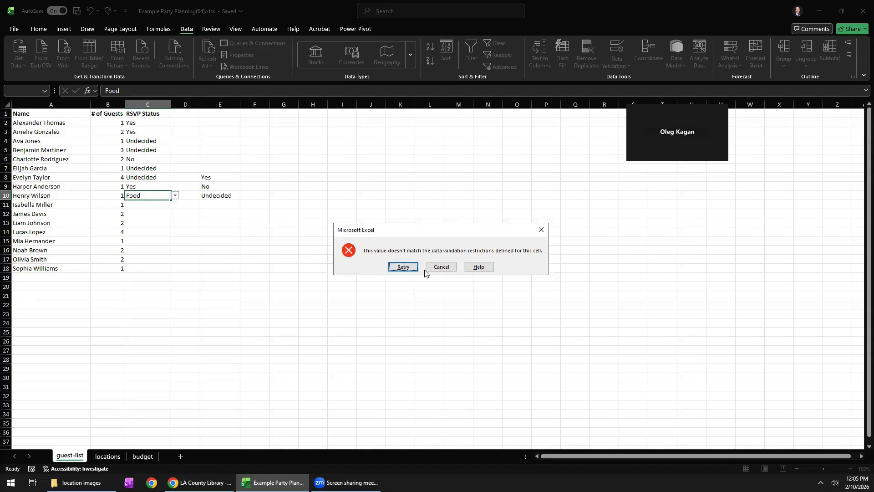
{"action": "left_click", "coordinate": [403, 267]}
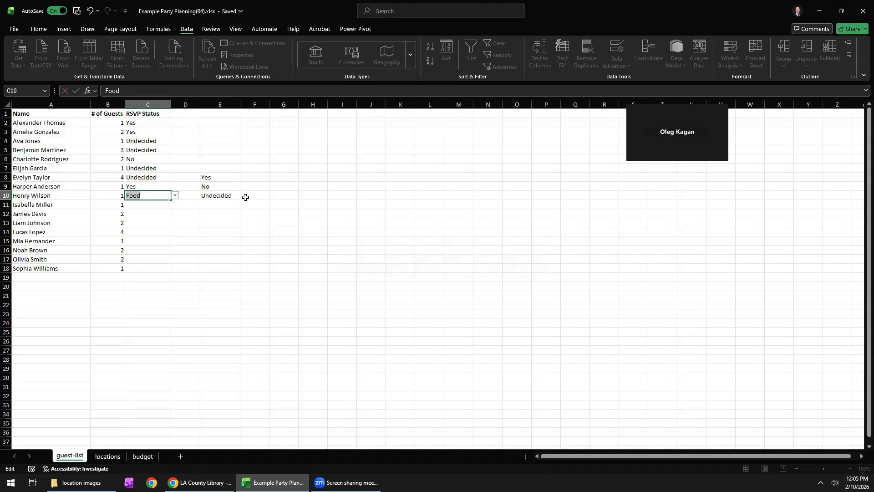
{"action": "key", "text": "Return"}
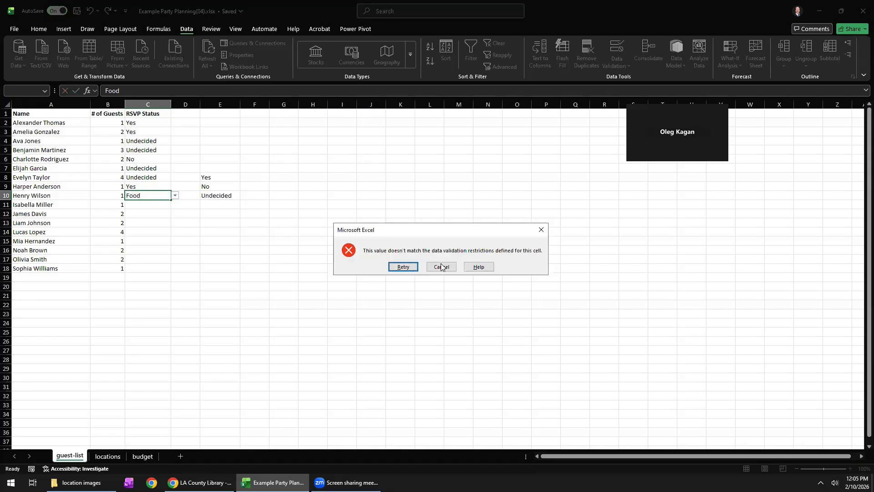
{"action": "left_click", "coordinate": [440, 267]}
Enter the allowed value Yes directly as the RSVP status in C10.
{"action": "double_click", "coordinate": [158, 193]}
{"action": "type", "text": "Y"}
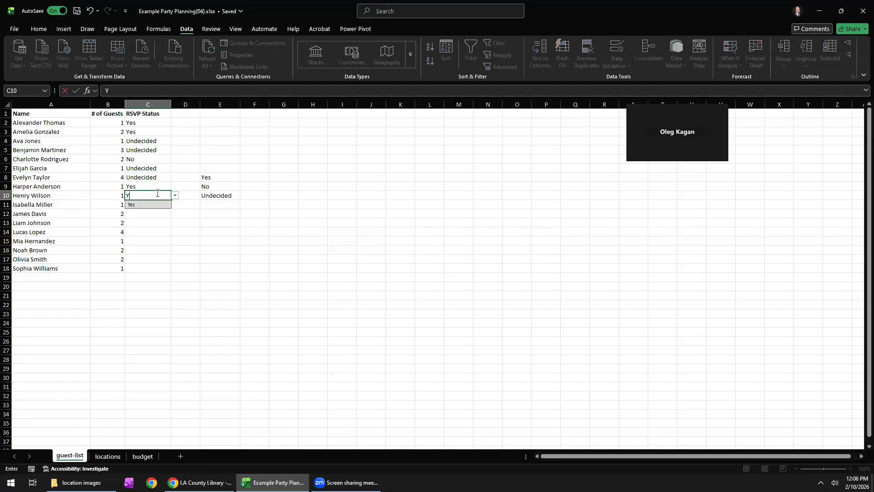
{"action": "type", "text": "es"}
{"action": "key", "text": "Return"}
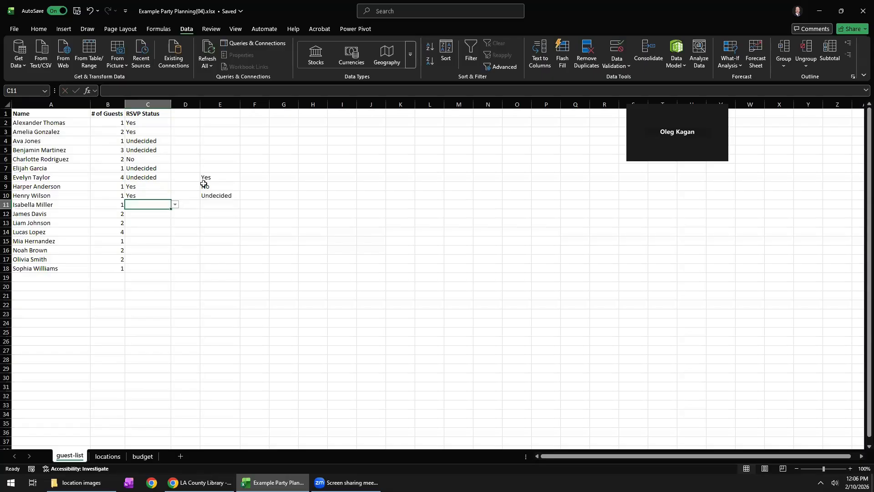
Fill the next blank RSVP statuses from the in-cell list: Undecided in C11, No in C12 and Yes in C13.
{"action": "left_click_drag", "start_coordinate": [205, 177], "coordinate": [209, 194]}
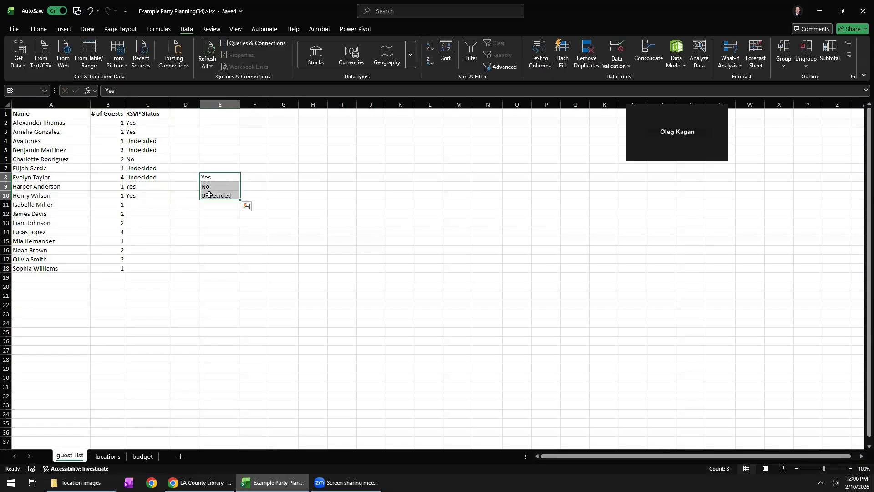
{"action": "left_click", "coordinate": [148, 205]}
{"action": "left_click", "coordinate": [176, 205]}
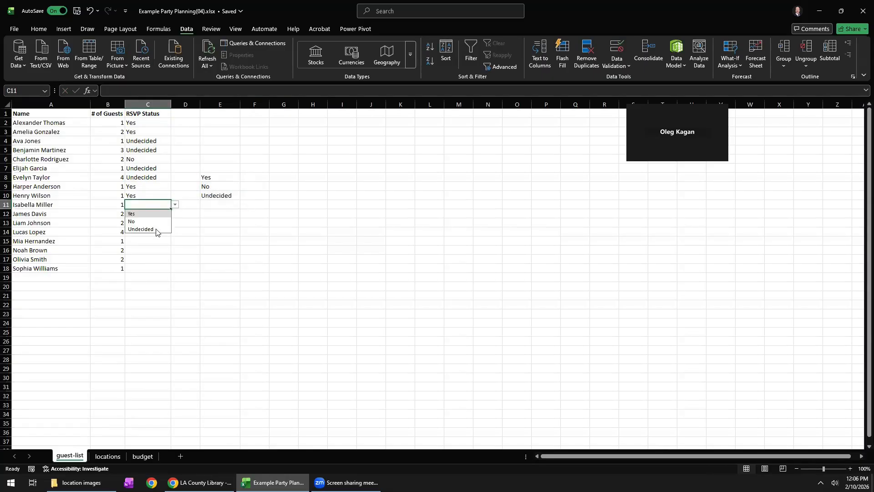
{"action": "left_click", "coordinate": [142, 229]}
{"action": "left_click", "coordinate": [147, 215]}
{"action": "left_click", "coordinate": [175, 214]}
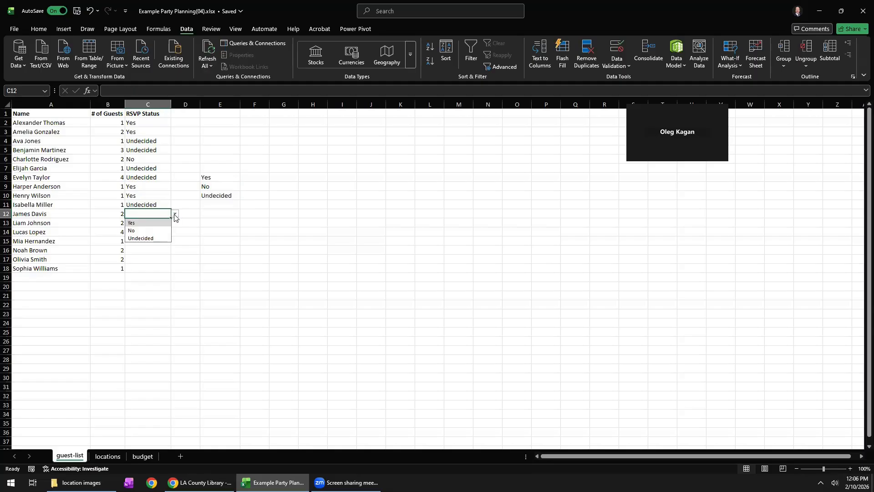
{"action": "left_click", "coordinate": [150, 232]}
{"action": "left_click", "coordinate": [161, 223]}
{"action": "left_click", "coordinate": [175, 223]}
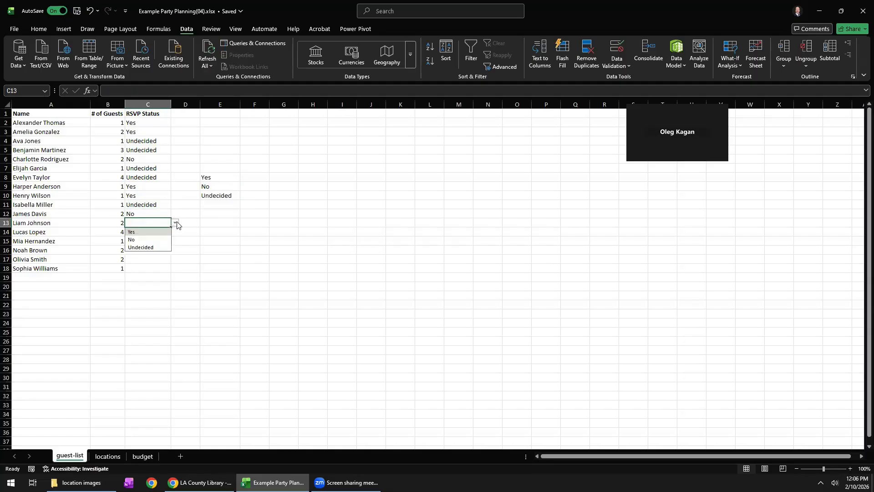
{"action": "left_click", "coordinate": [137, 232]}
{"action": "left_click", "coordinate": [155, 240]}
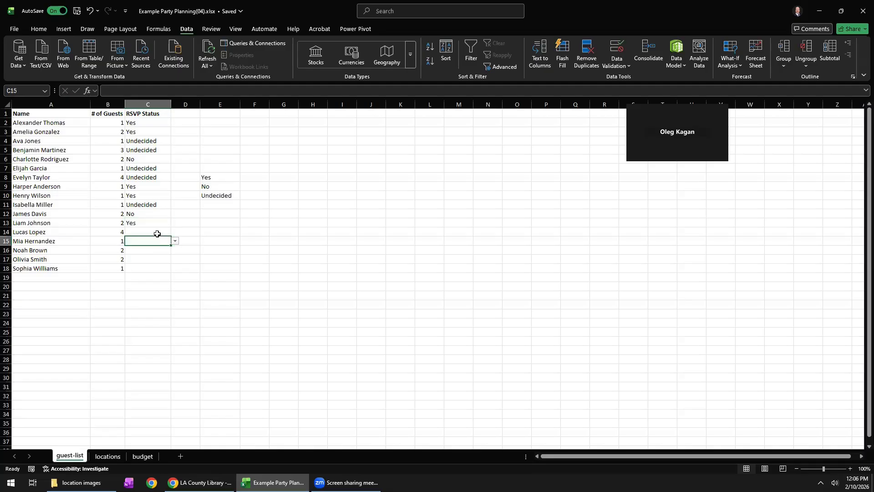
Fill the next blank RSVP statuses from the in-cell list: Undecided in C14 and No in C15.
{"action": "left_click", "coordinate": [167, 231]}
{"action": "left_click", "coordinate": [175, 232]}
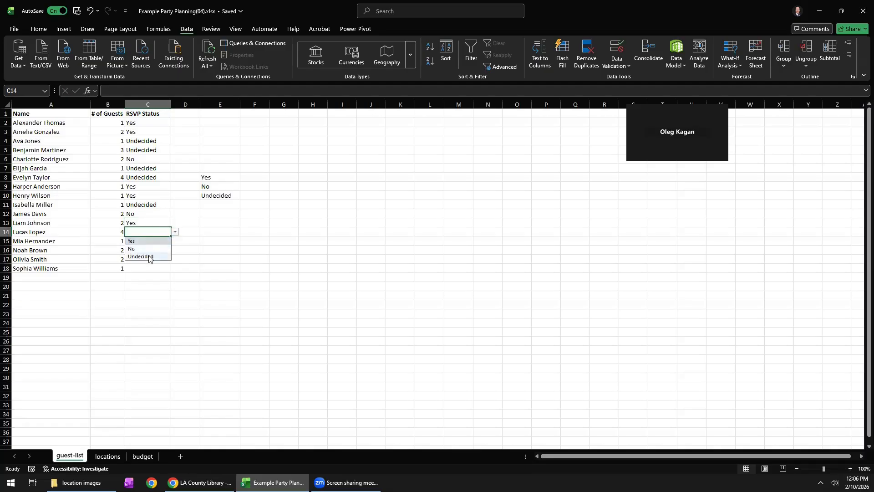
{"action": "left_click", "coordinate": [145, 256]}
{"action": "left_click", "coordinate": [148, 242]}
{"action": "left_click", "coordinate": [175, 240]}
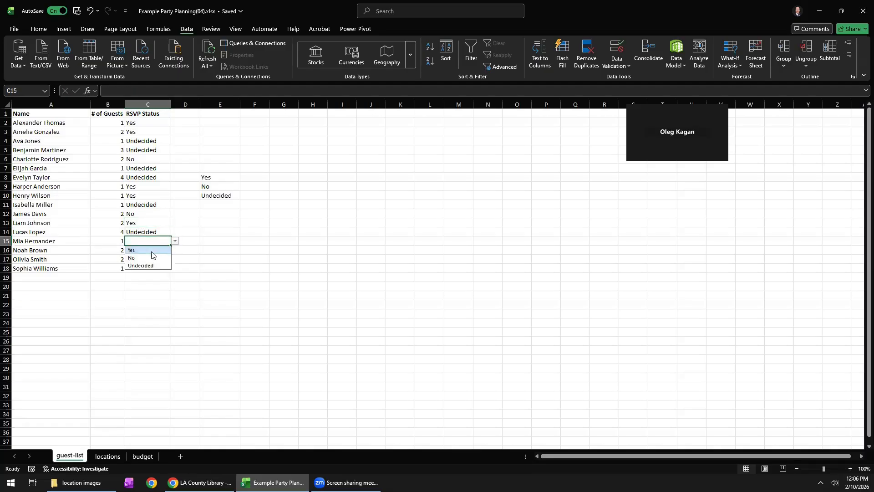
{"action": "left_click", "coordinate": [150, 259]}
Copy the RSVP statuses in C12:C14 and paste them into the remaining blank cells C16:C18.
{"action": "left_click_drag", "start_coordinate": [146, 214], "coordinate": [146, 232]}
{"action": "key", "text": "ctrl+c"}
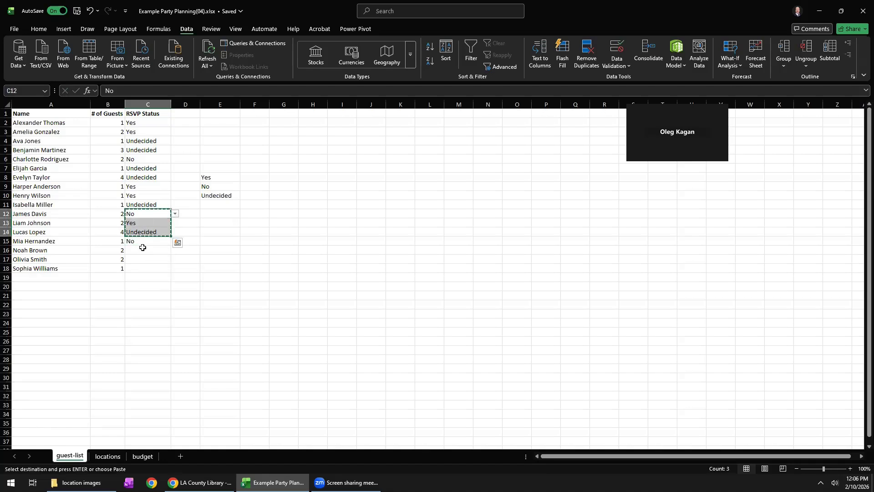
{"action": "left_click", "coordinate": [143, 250]}
{"action": "key", "text": "ctrl+v"}
{"action": "left_click", "coordinate": [144, 252]}
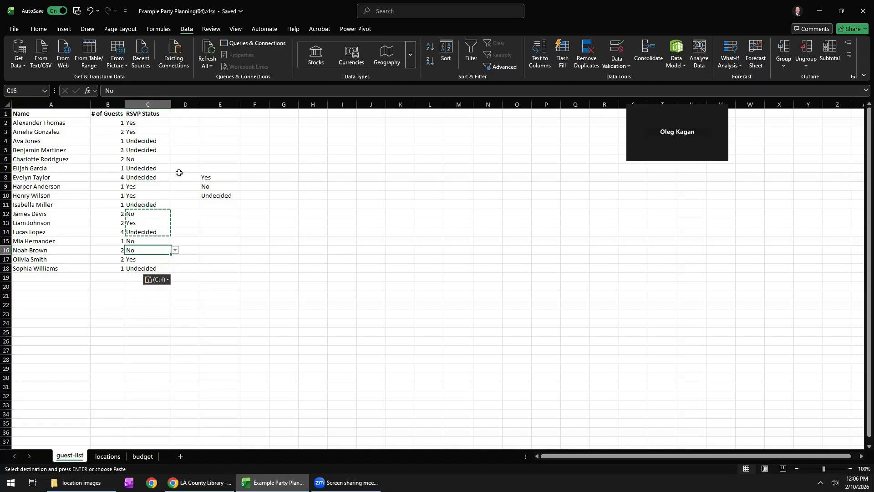
Hide column E, which holds the source values for the RSVP drop-down list.
{"action": "left_click_drag", "start_coordinate": [217, 179], "coordinate": [217, 196]}
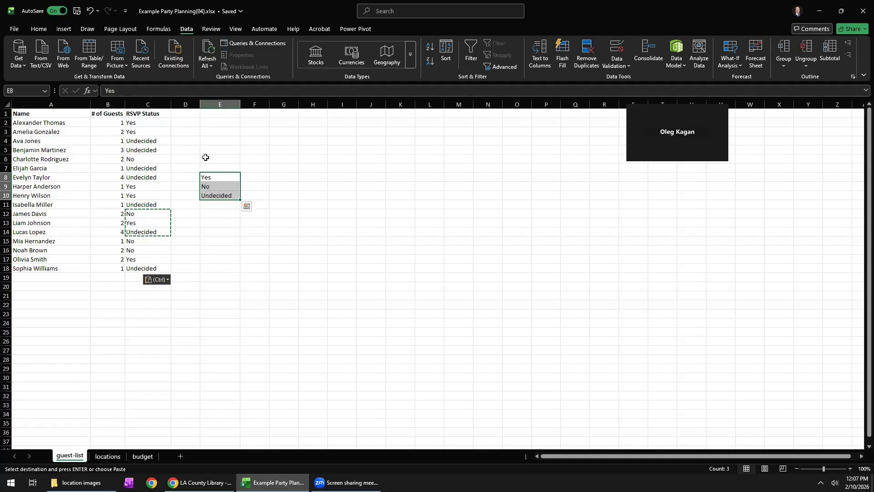
{"action": "right_click", "coordinate": [218, 104]}
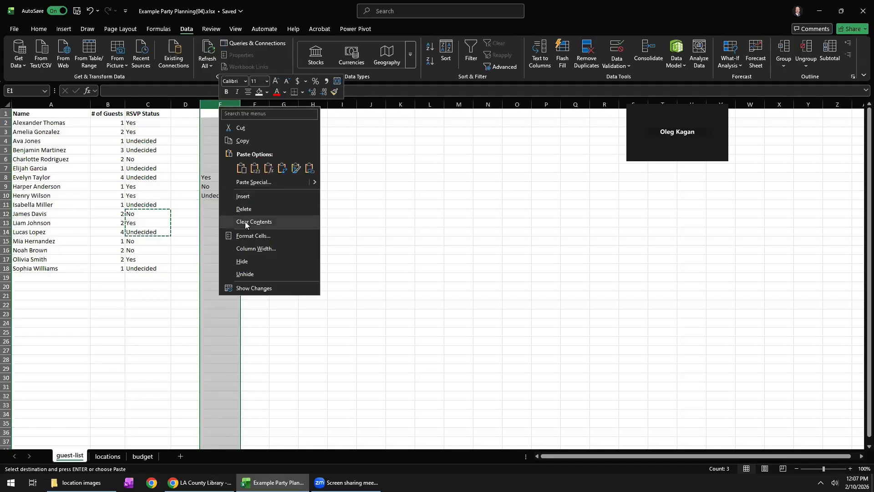
{"action": "left_click", "coordinate": [243, 262]}
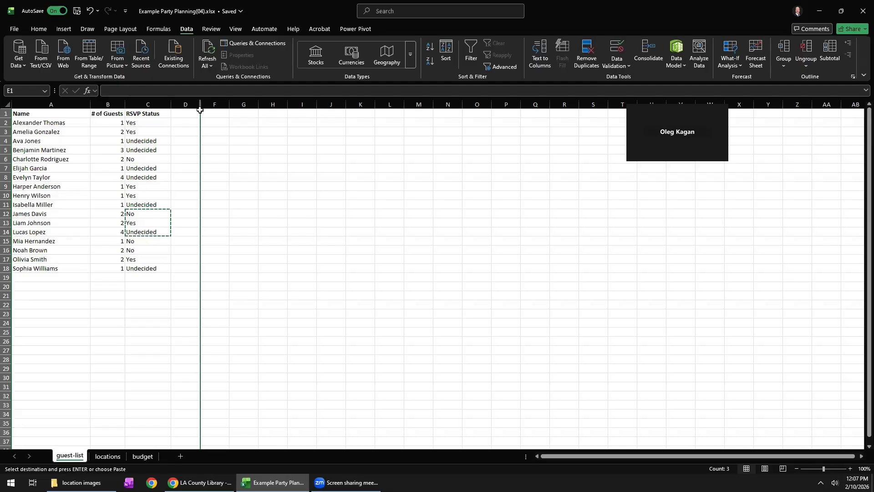
{"action": "left_click", "coordinate": [247, 149]}
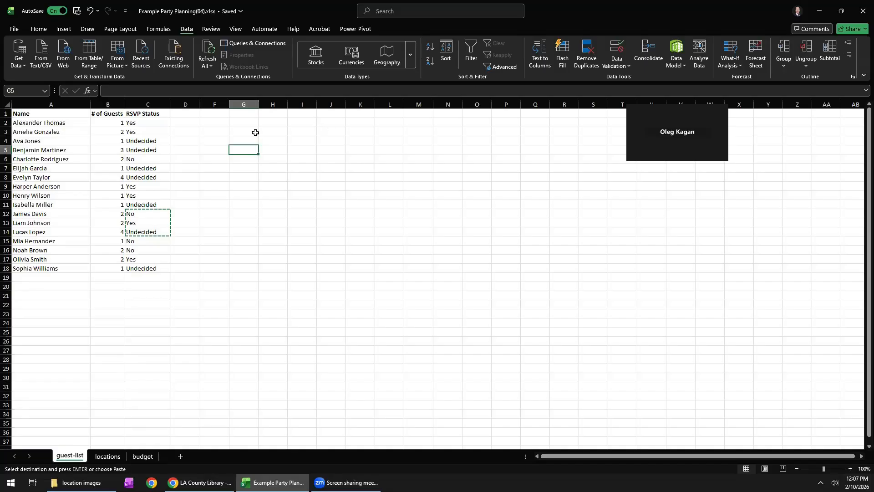
Try to unhide column E with only column D selected.
{"action": "right_click", "coordinate": [199, 104]}
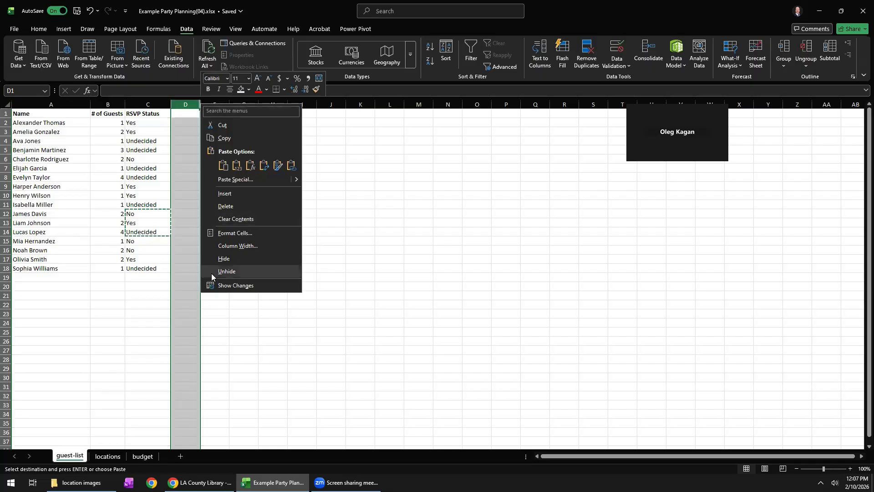
{"action": "left_click", "coordinate": [229, 273]}
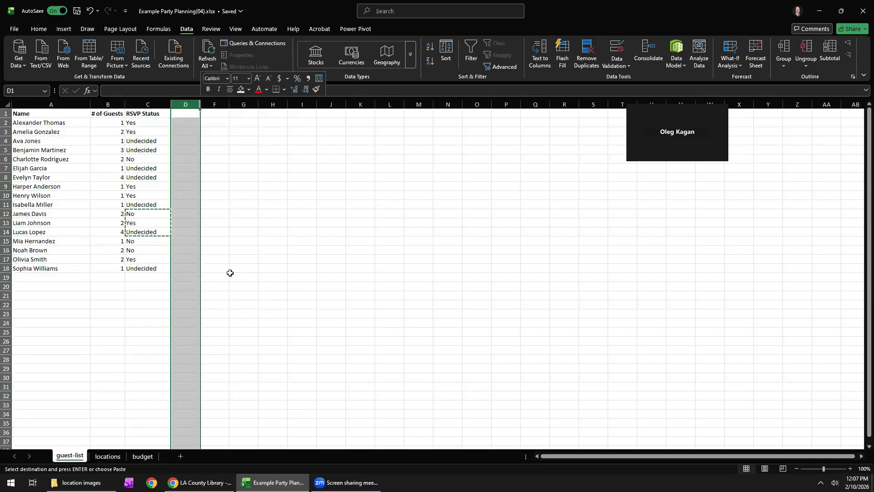
{"action": "left_click", "coordinate": [211, 114]}
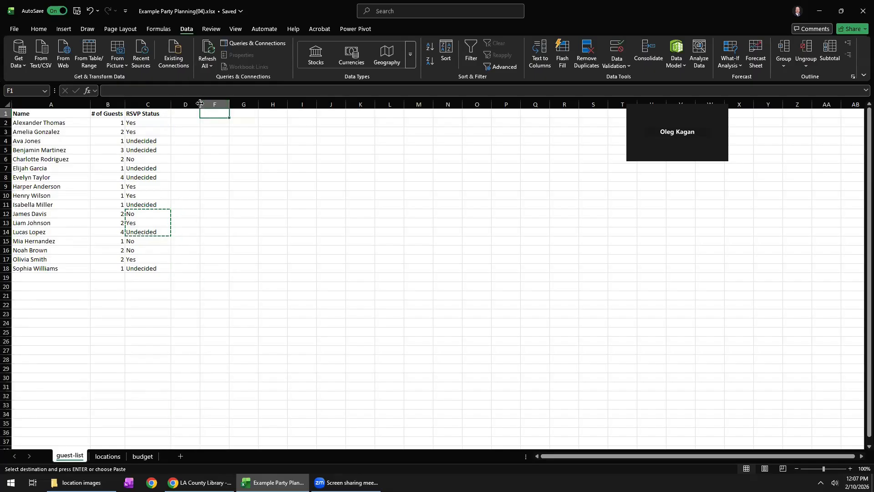
{"action": "right_click", "coordinate": [200, 103]}
{"action": "key", "text": "Escape"}
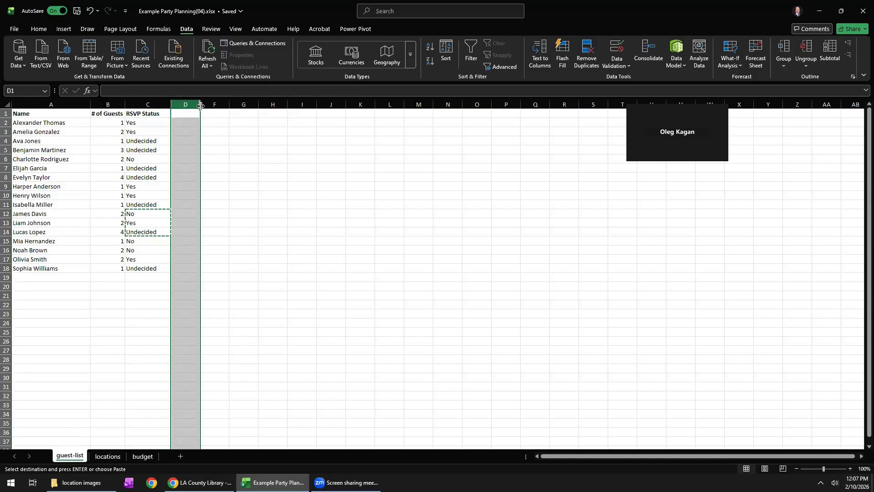
Unhide column E from the boundary between columns D and F and hide it again.
{"action": "right_click", "coordinate": [200, 104]}
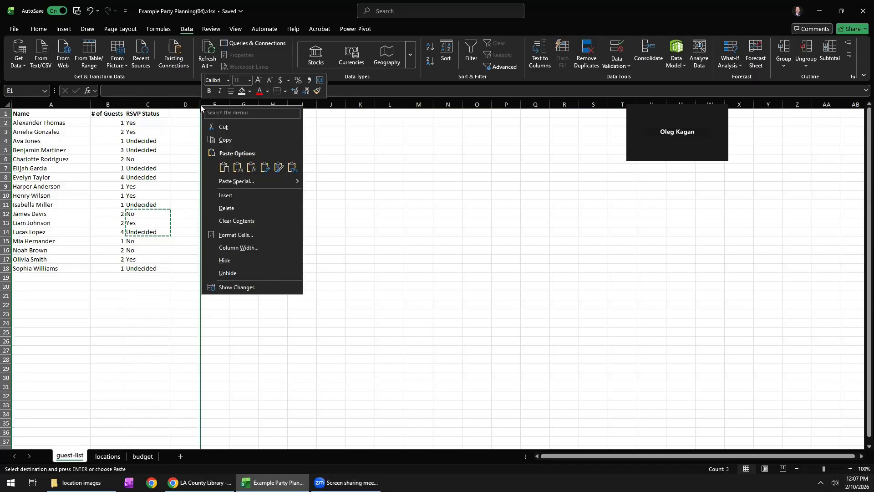
{"action": "left_click", "coordinate": [221, 272]}
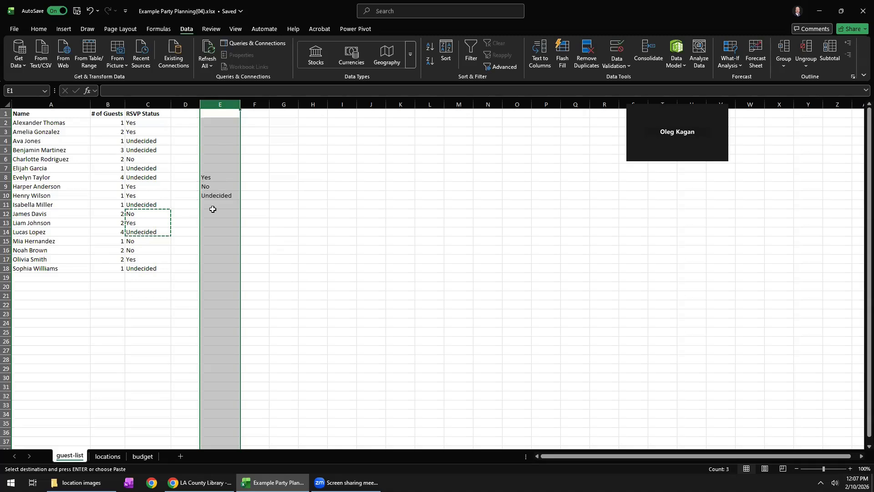
{"action": "right_click", "coordinate": [221, 110]}
{"action": "left_click", "coordinate": [259, 263]}
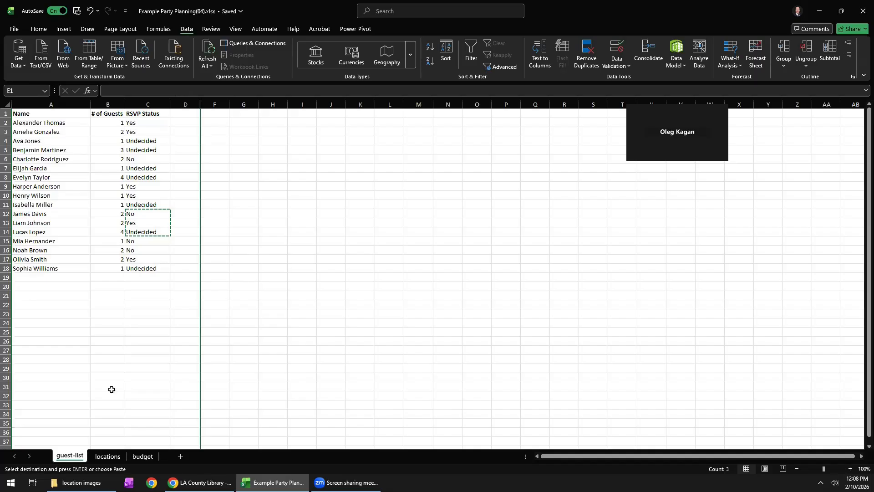
On the locations sheet, enter silverplatterlounge.com in D2 as the link for Silver Platter Lounge.
{"action": "left_click", "coordinate": [108, 457]}
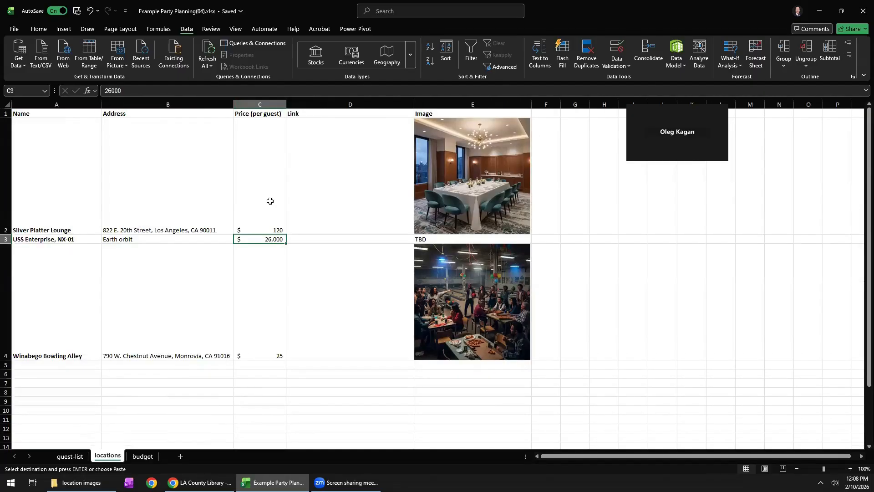
{"action": "left_click", "coordinate": [323, 189]}
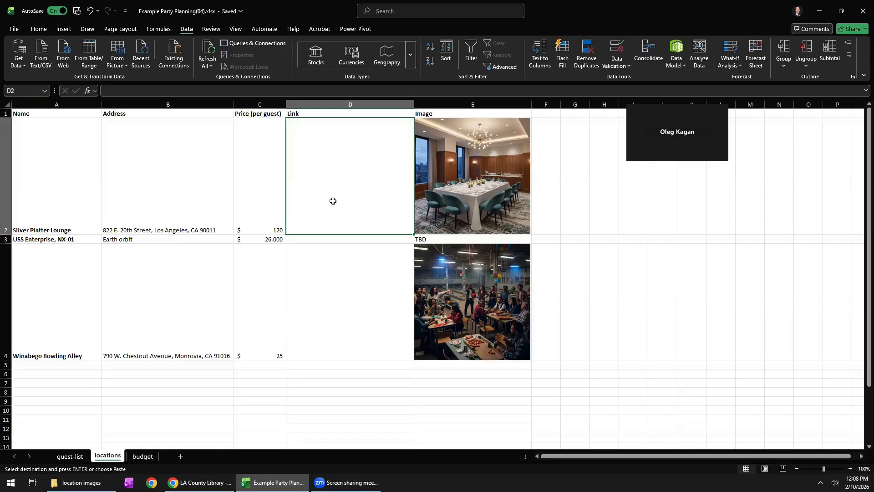
{"action": "double_click", "coordinate": [332, 198]}
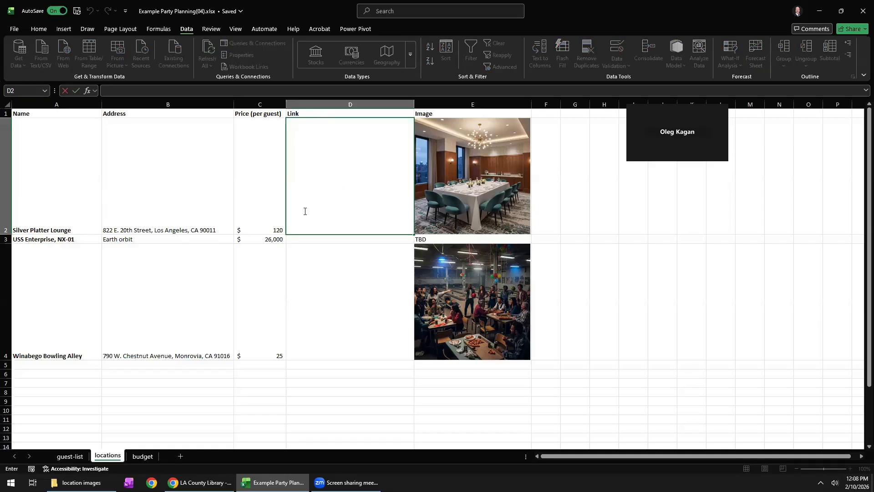
{"action": "type", "text": "silverplatterlounge.com"}
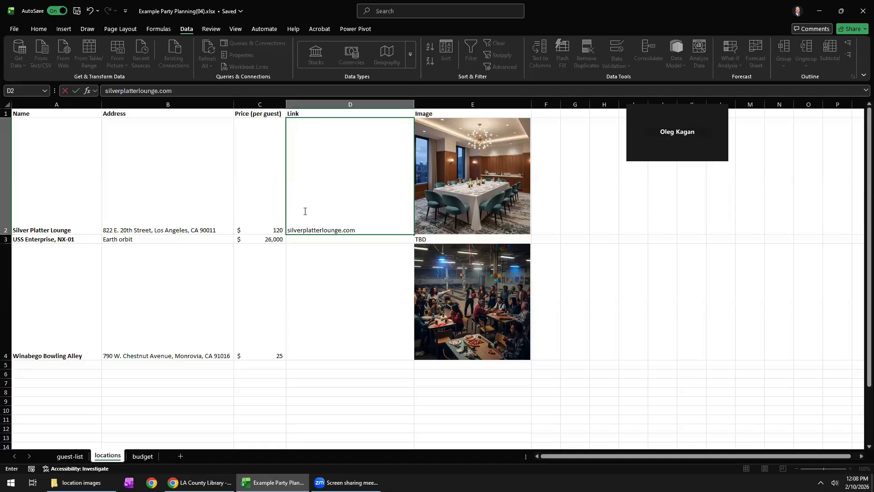
{"action": "key", "text": "Return"}
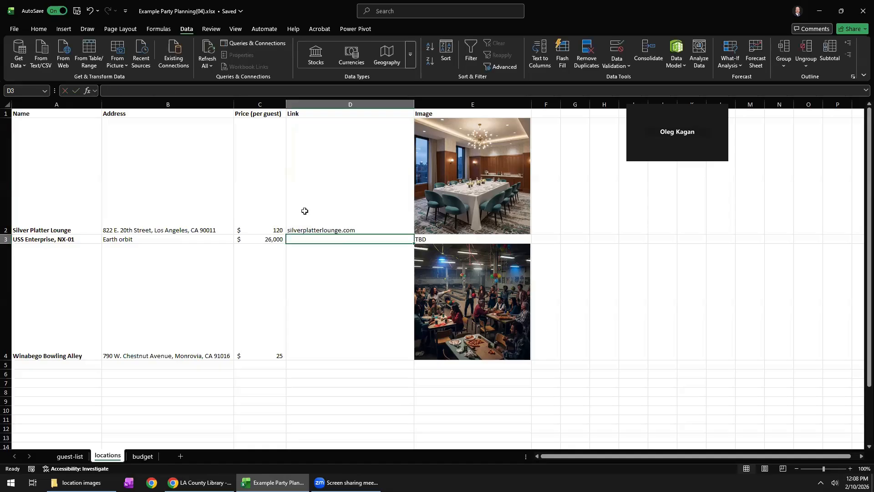
{"action": "left_click", "coordinate": [319, 219]}
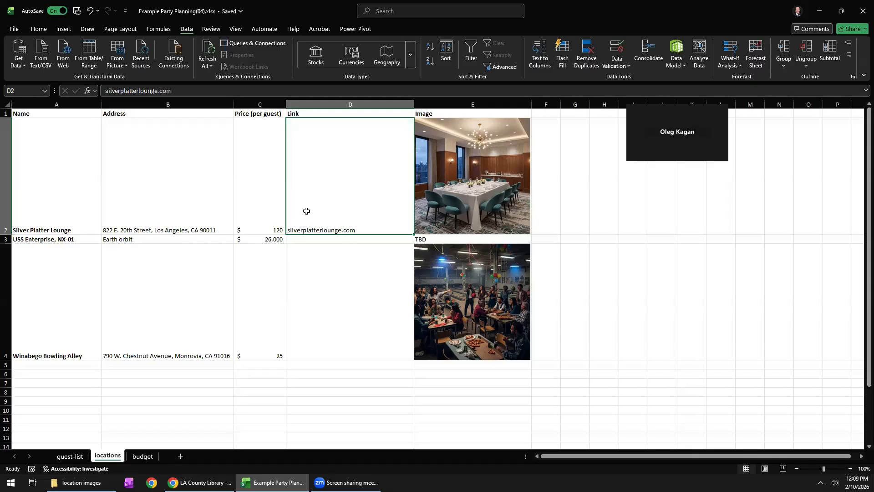
{"action": "left_click", "coordinate": [64, 30]}
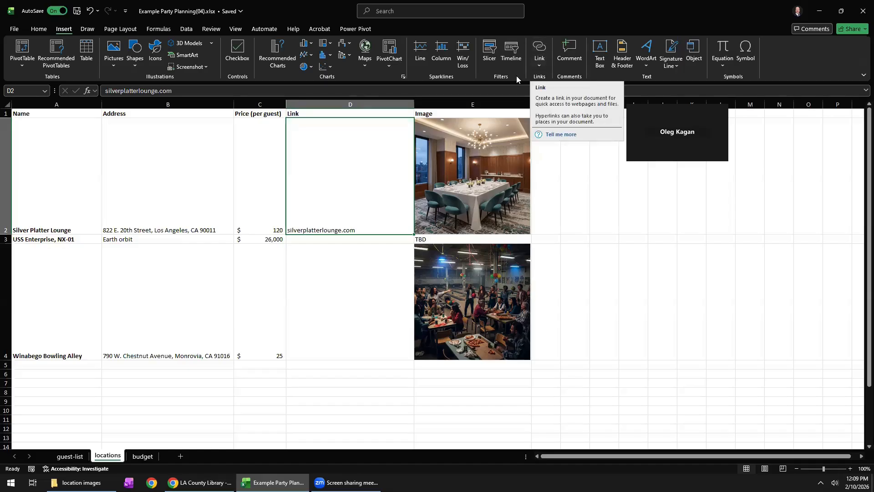
{"action": "left_click", "coordinate": [542, 48]}
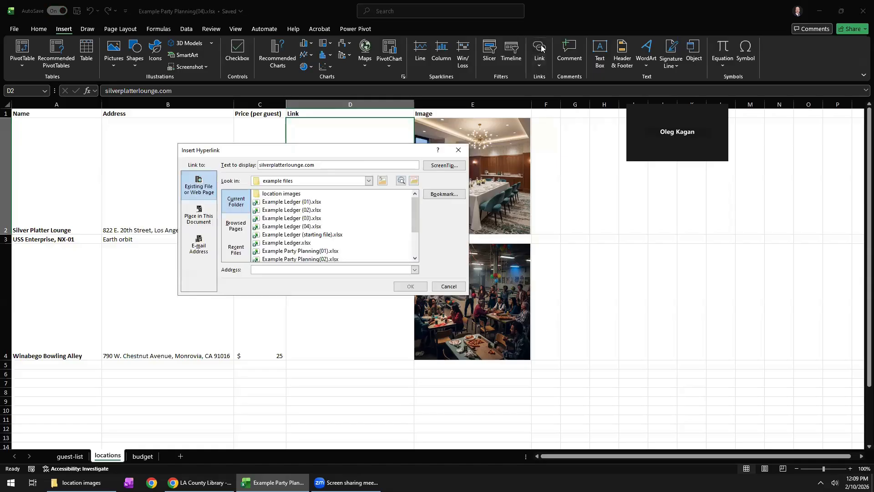
{"action": "left_click_drag", "start_coordinate": [356, 154], "coordinate": [455, 127]}
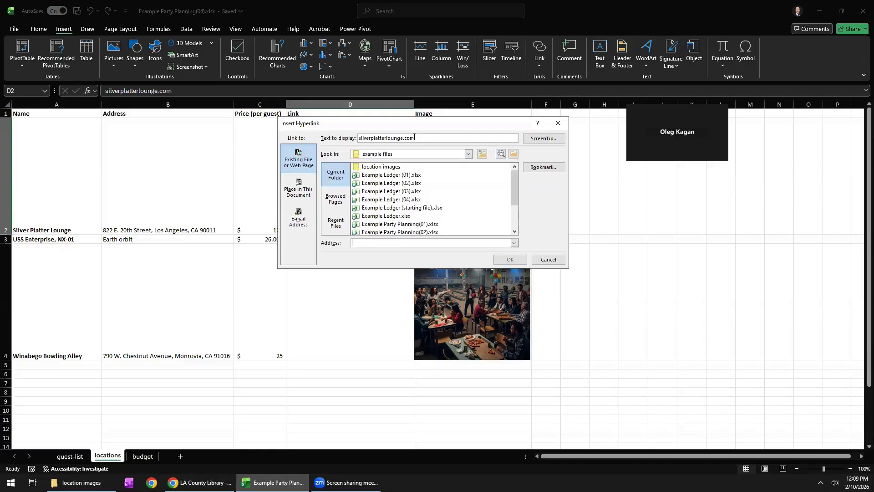
{"action": "left_click_drag", "start_coordinate": [424, 137], "coordinate": [348, 140]}
{"action": "key", "text": "ctrl+c"}
{"action": "left_click", "coordinate": [370, 242]}
{"action": "key", "text": "ctrl+v"}
{"action": "key", "text": "Home"}
{"action": "type", "text": "http:/"}
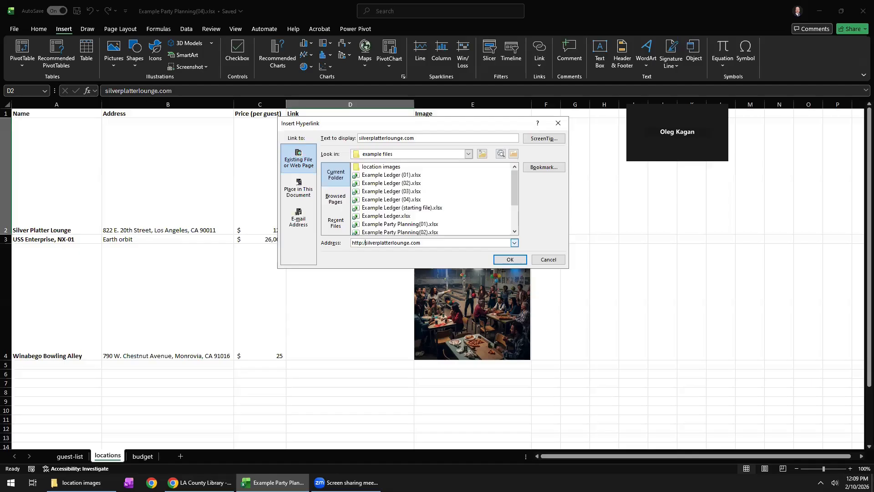
{"action": "type", "text": "/"}
{"action": "left_click", "coordinate": [502, 262]}
Insert a hyperlink in D3 with the display text Enterprise Info and the address ussenterprise.com.
{"action": "left_click", "coordinate": [315, 237]}
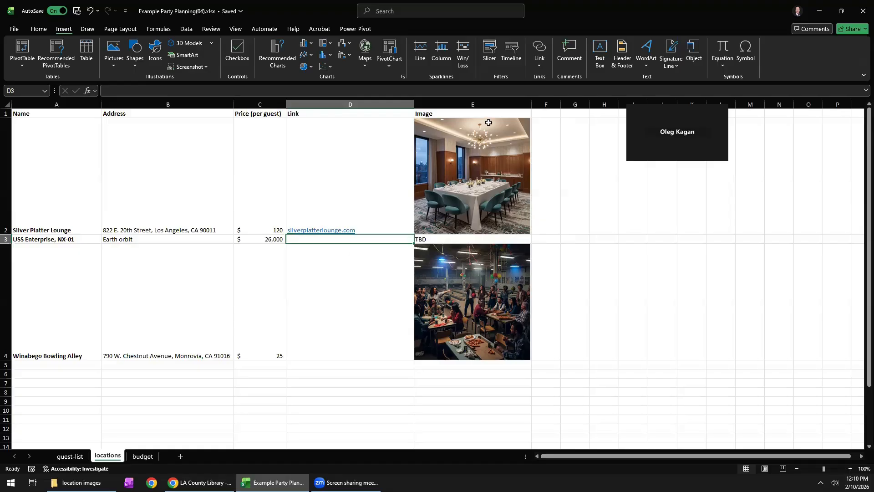
{"action": "left_click", "coordinate": [538, 54]}
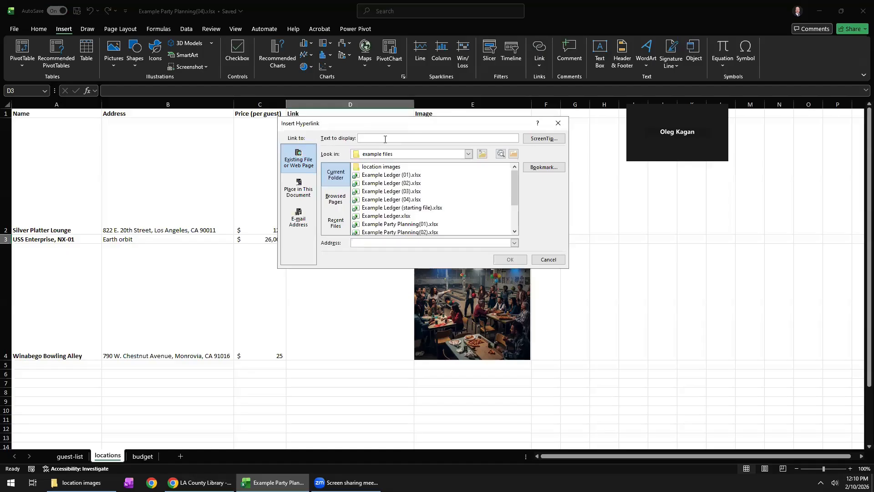
{"action": "type", "text": "Enterprise Infoussenterprise.com"}
{"action": "left_click", "coordinate": [510, 259]}
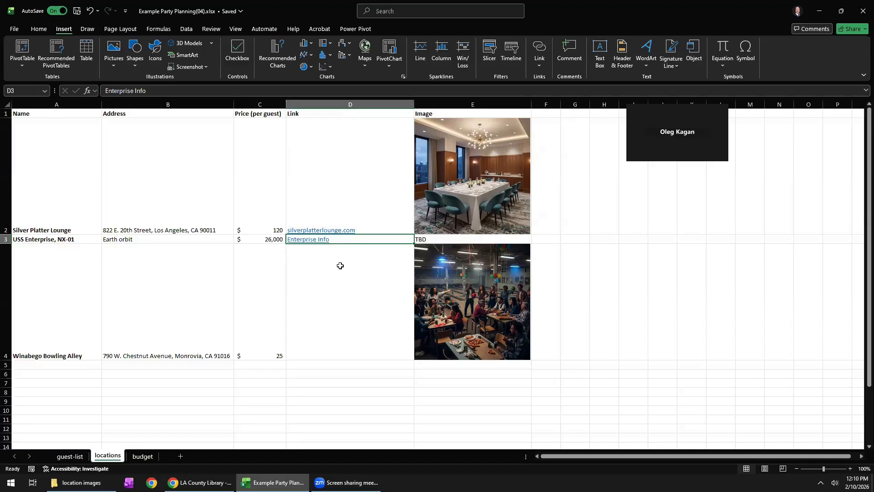
{"action": "left_click", "coordinate": [333, 300]}
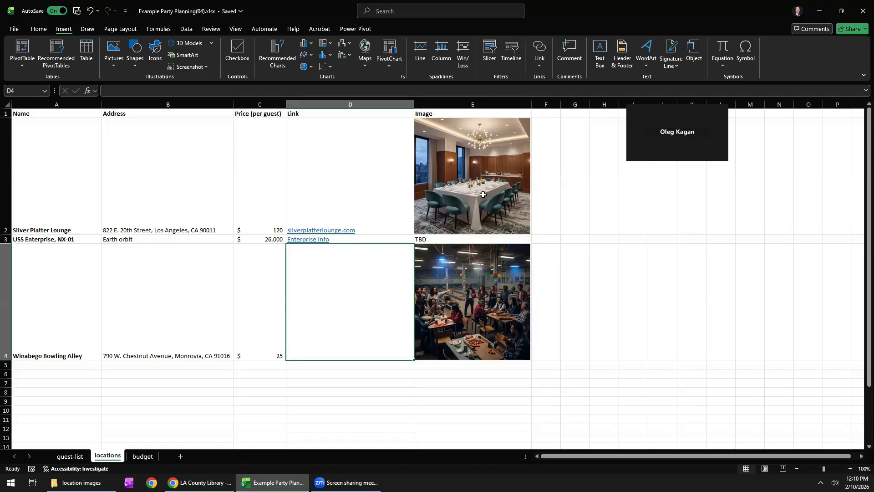
{"action": "left_click", "coordinate": [483, 226]}
{"action": "left_click", "coordinate": [476, 284]}
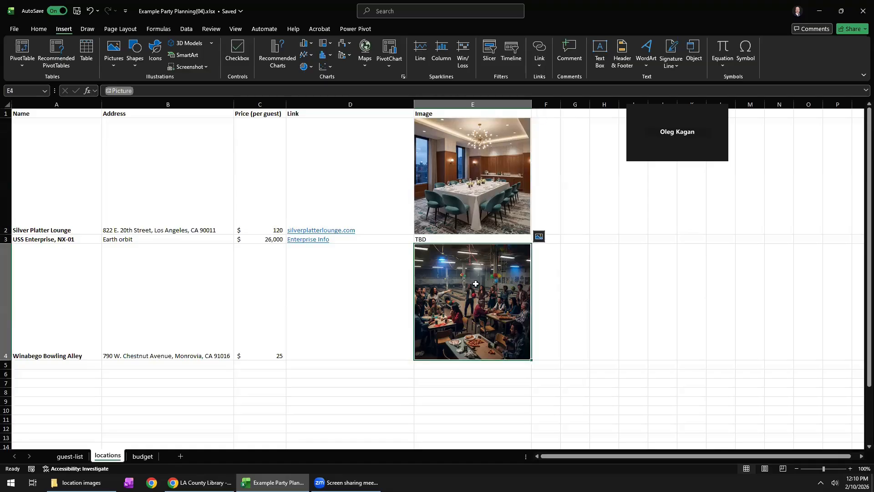
{"action": "left_click", "coordinate": [467, 188]}
{"action": "left_click", "coordinate": [459, 287]}
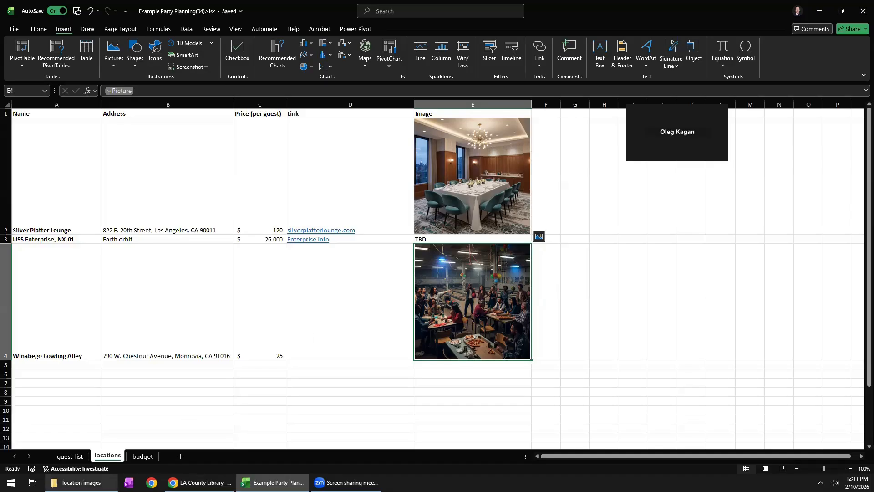
Open spaceship.png from the location images folder, copy the picture and return to the locations sheet.
{"action": "left_click", "coordinate": [81, 483]}
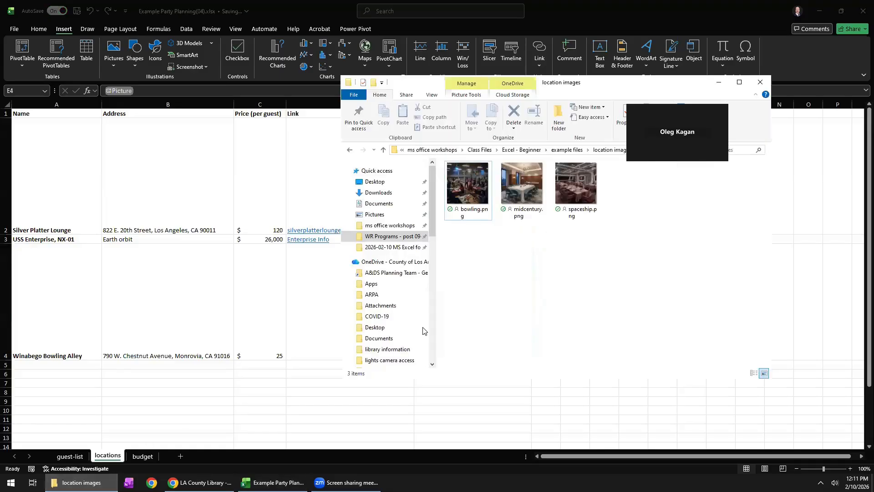
{"action": "left_click", "coordinate": [576, 187]}
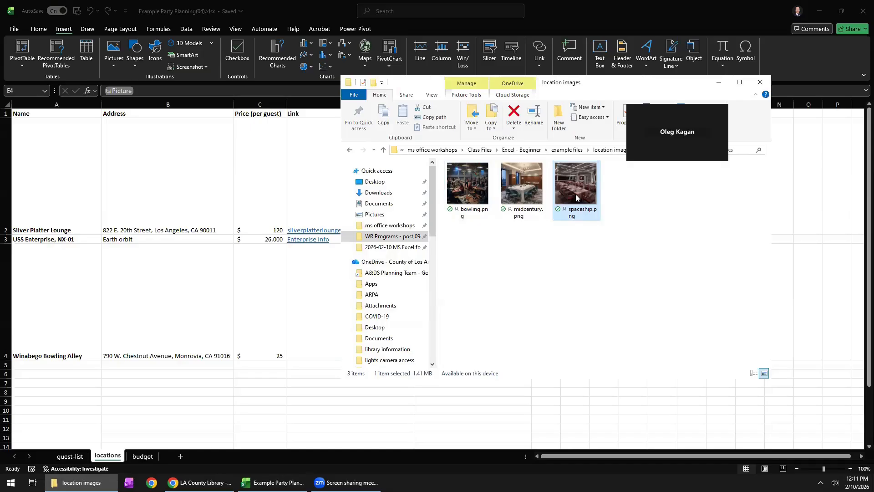
{"action": "double_click", "coordinate": [580, 195]}
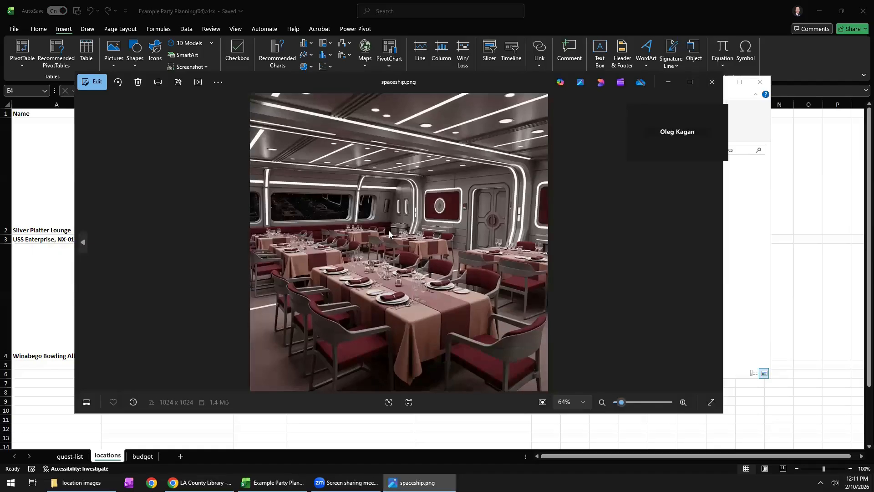
{"action": "left_click", "coordinate": [52, 293]}
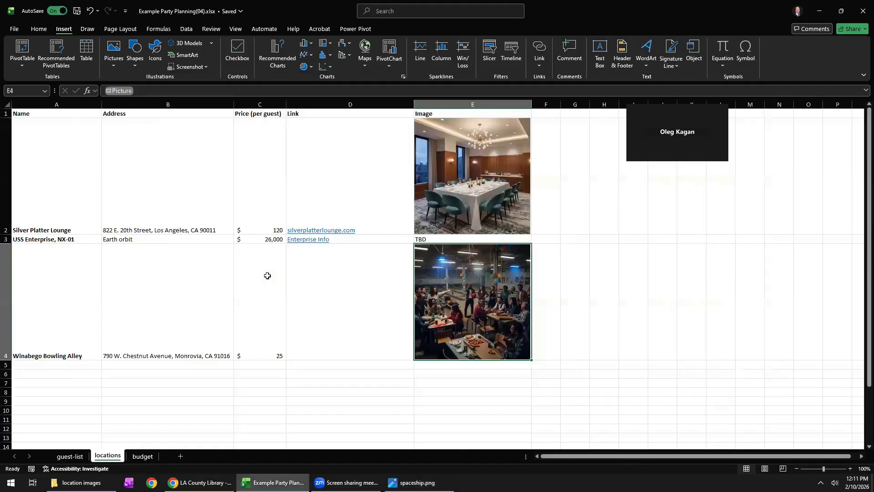
{"action": "left_click", "coordinate": [425, 239]}
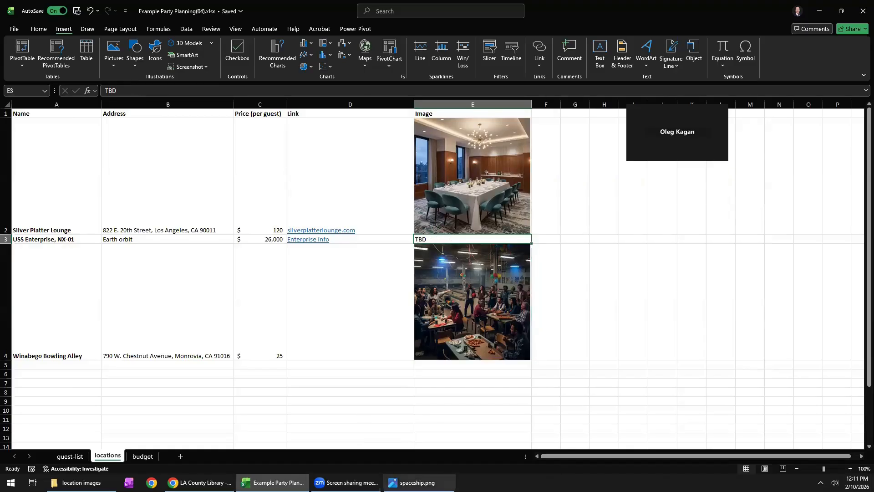
{"action": "left_click", "coordinate": [418, 482]}
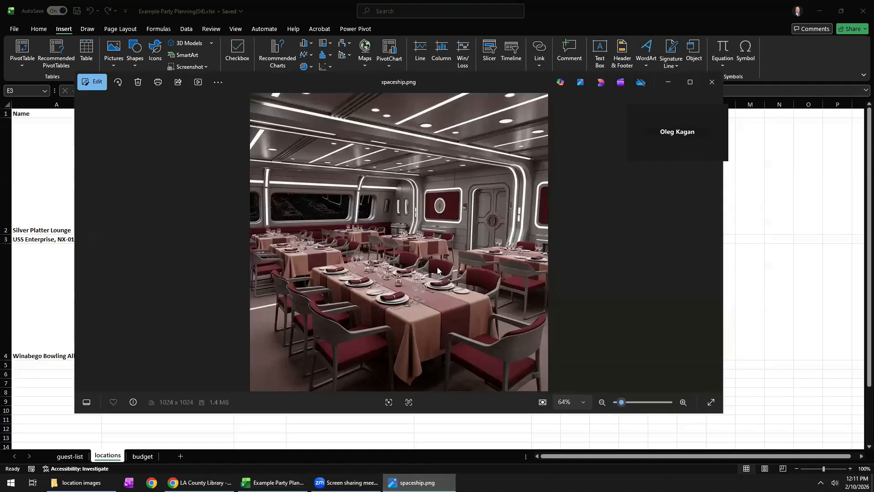
{"action": "right_click", "coordinate": [423, 201]}
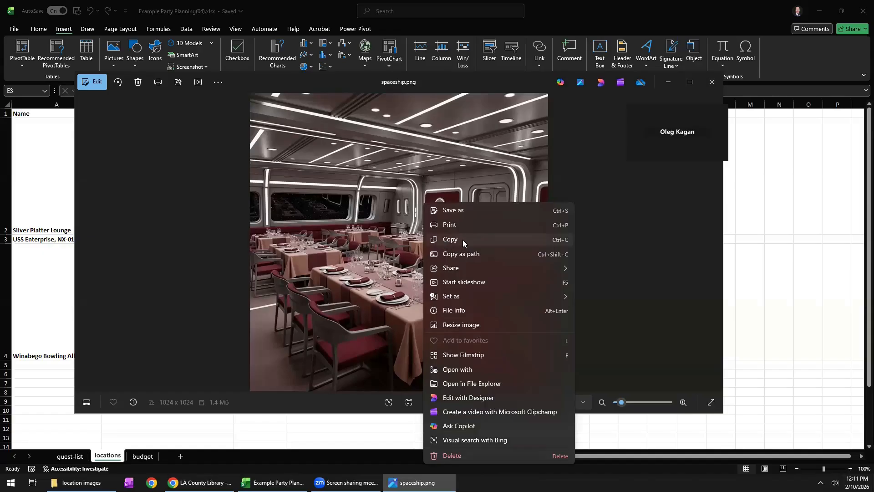
{"action": "left_click", "coordinate": [463, 239]}
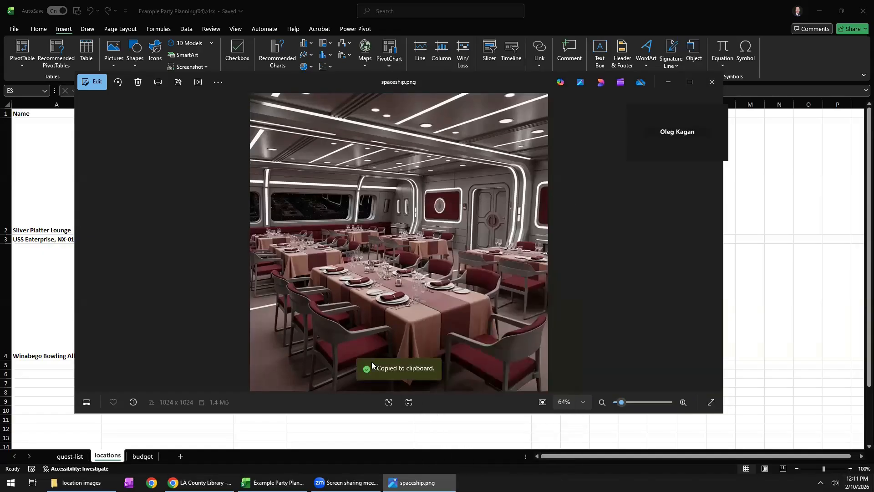
{"action": "left_click", "coordinate": [668, 82]}
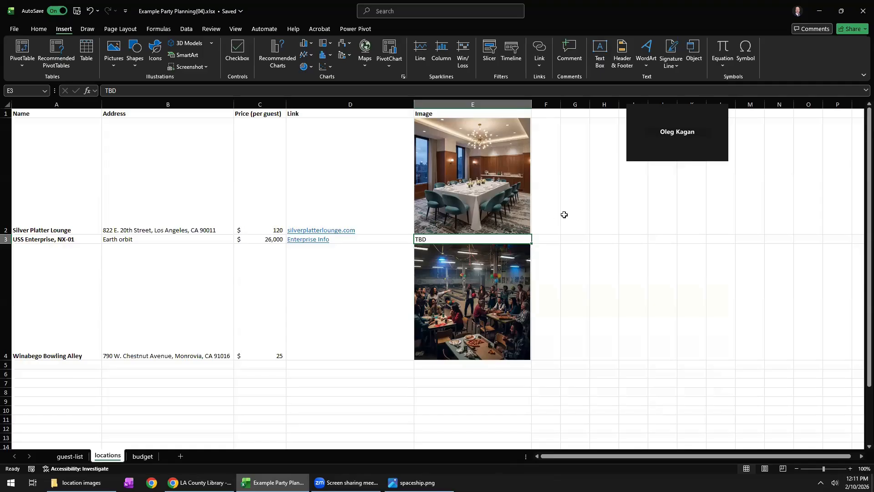
Delete the TBD text from E3 in the Image column, leaving the cell selected.
{"action": "double_click", "coordinate": [435, 240]}
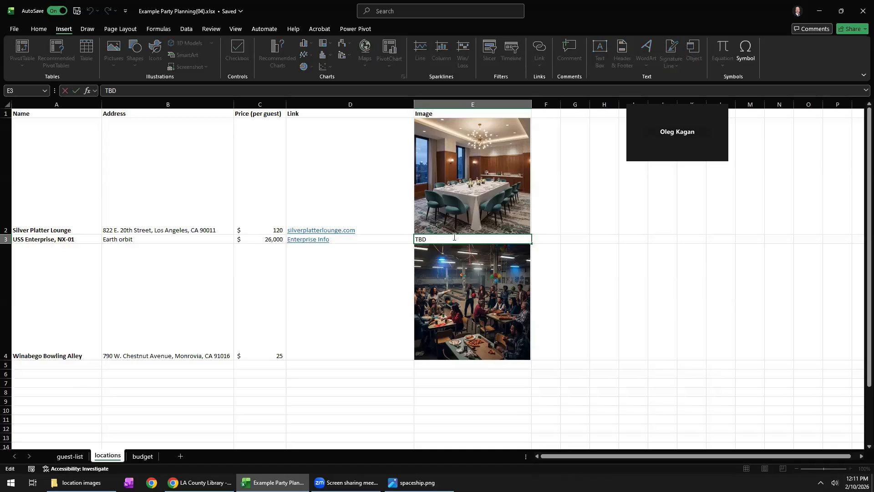
{"action": "key", "text": "BackSpace"}
{"action": "key", "text": "BackSpace"}
{"action": "key", "text": "BackSpace"}
{"action": "left_click", "coordinate": [406, 241]}
{"action": "left_click", "coordinate": [421, 241]}
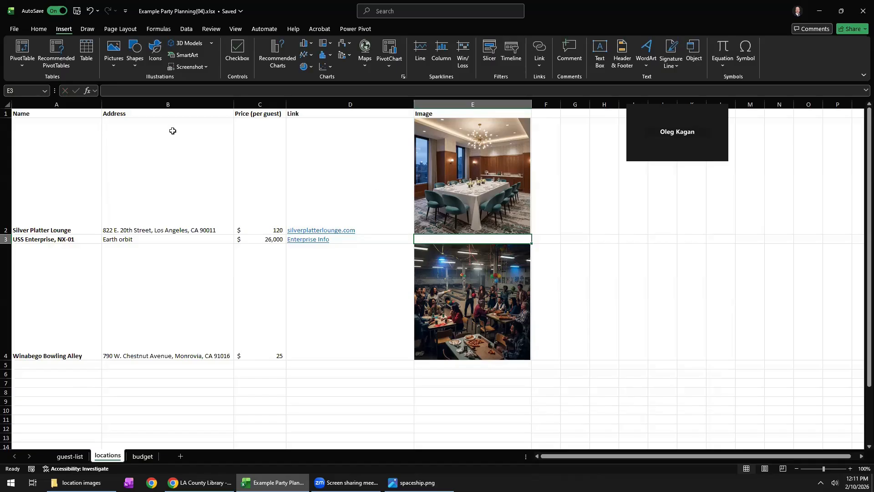
Paste the copied spaceship picture at E3 and place it inside the cell.
{"action": "left_click", "coordinate": [39, 29]}
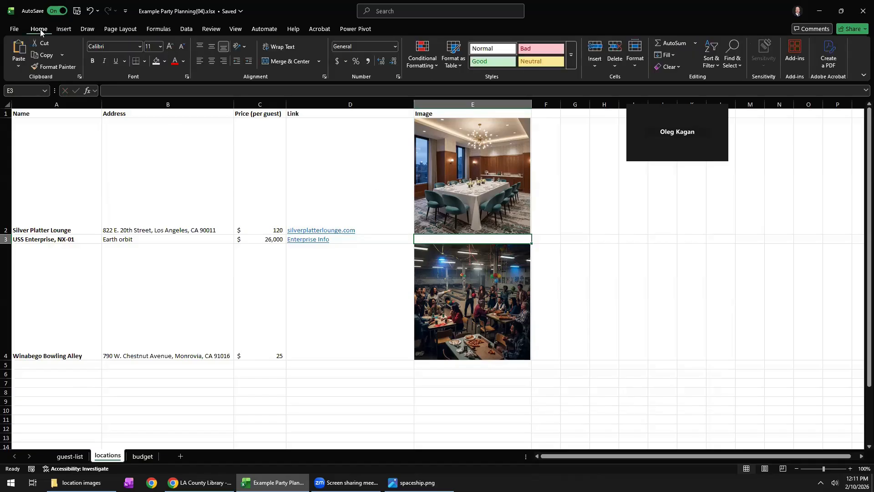
{"action": "left_click", "coordinate": [20, 54]}
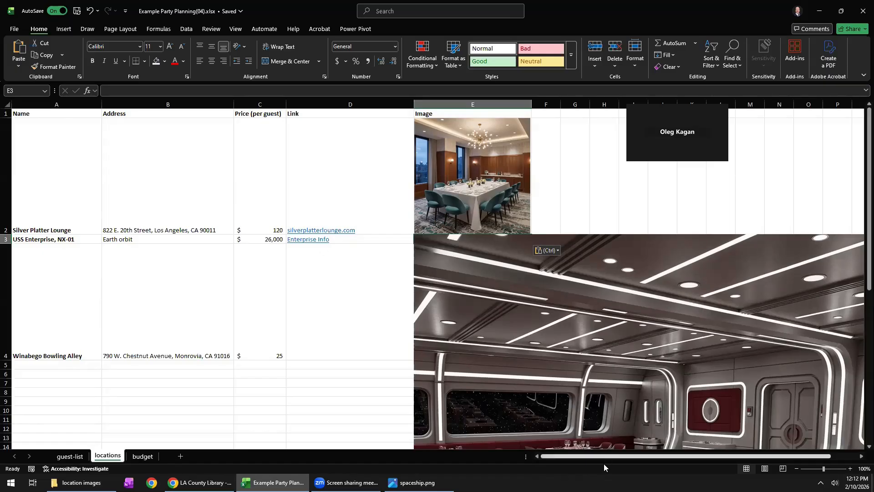
{"action": "left_click_drag", "start_coordinate": [629, 456], "coordinate": [654, 457]}
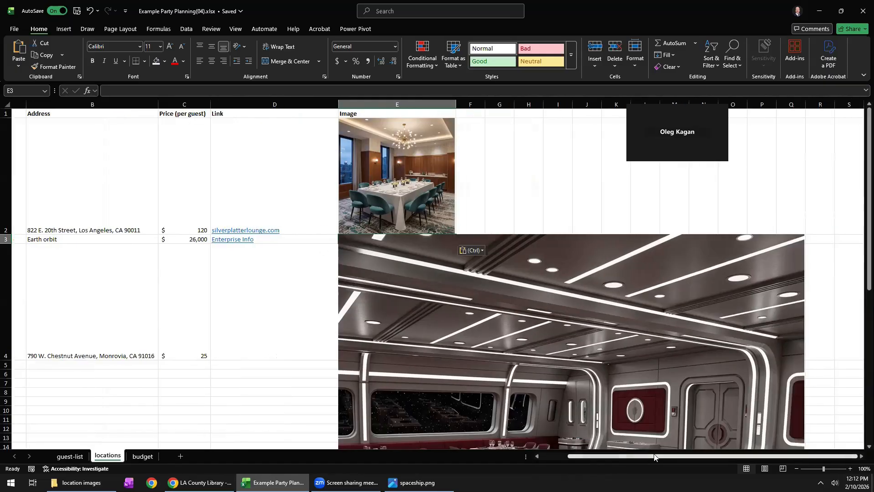
{"action": "scroll", "coordinate": [712, 324], "scroll_direction": "down", "scroll_amount": 4}
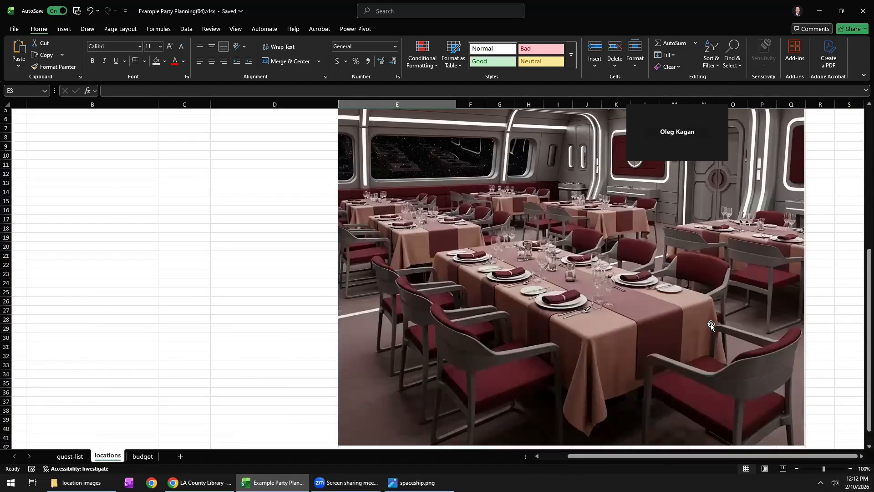
{"action": "scroll", "coordinate": [594, 302], "scroll_direction": "up", "scroll_amount": 3}
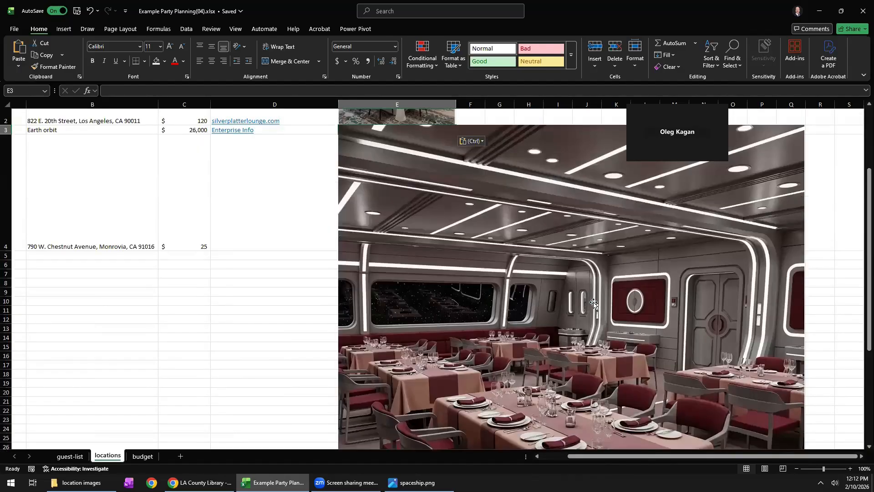
{"action": "scroll", "coordinate": [594, 302], "scroll_direction": "up", "scroll_amount": 1}
{"action": "left_click", "coordinate": [536, 310]}
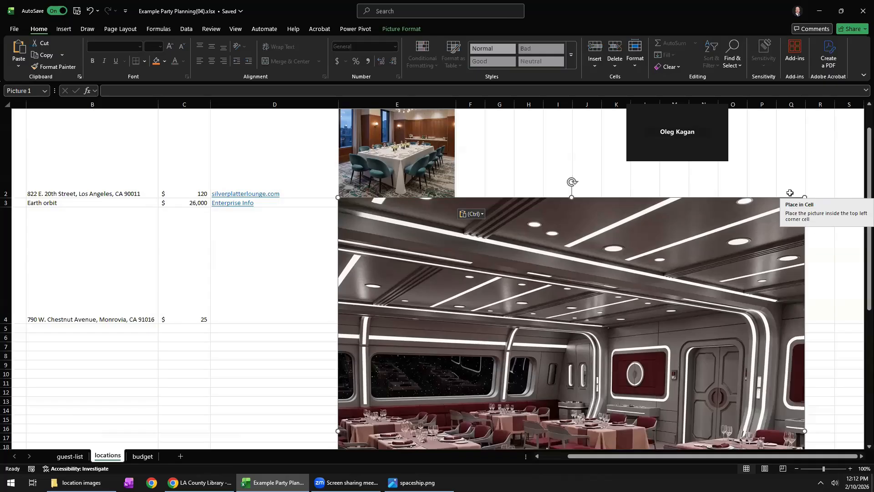
{"action": "left_click", "coordinate": [818, 205]}
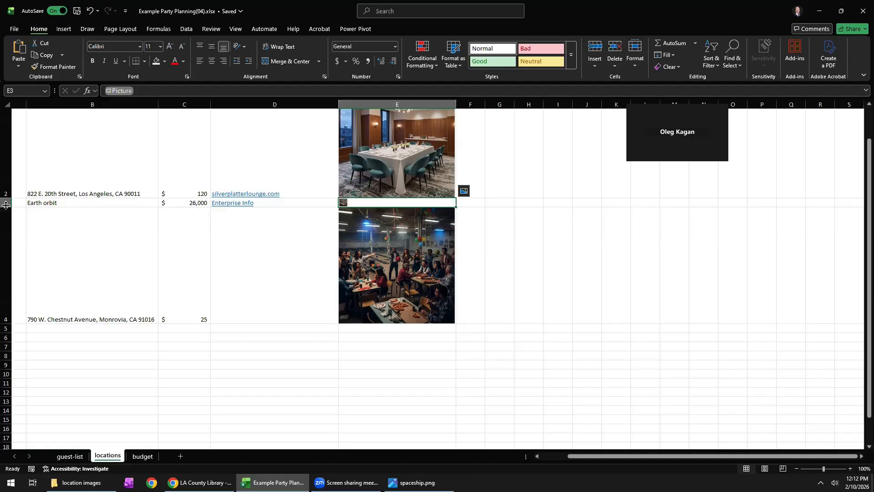
Enlarge row 3 freehand so its picture grows, and check the height of row 2 for comparison.
{"action": "left_click_drag", "start_coordinate": [4, 207], "coordinate": [4, 305]}
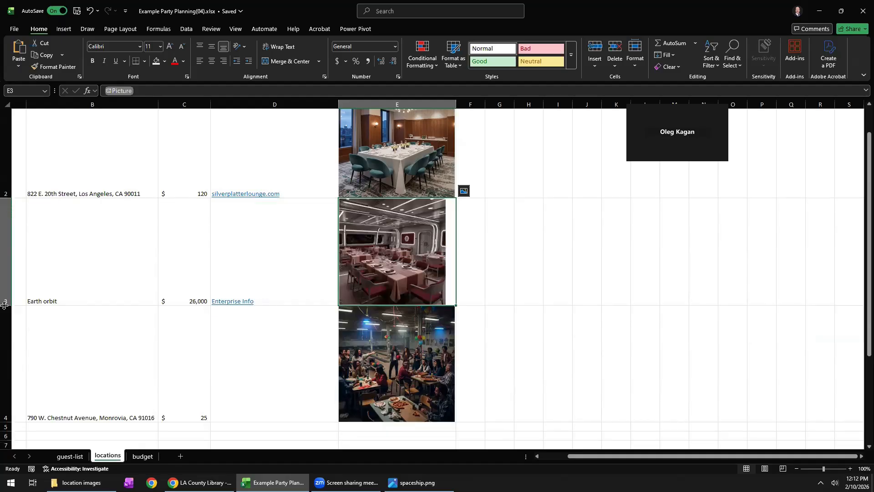
{"action": "scroll", "coordinate": [239, 170], "scroll_direction": "up", "scroll_amount": 1}
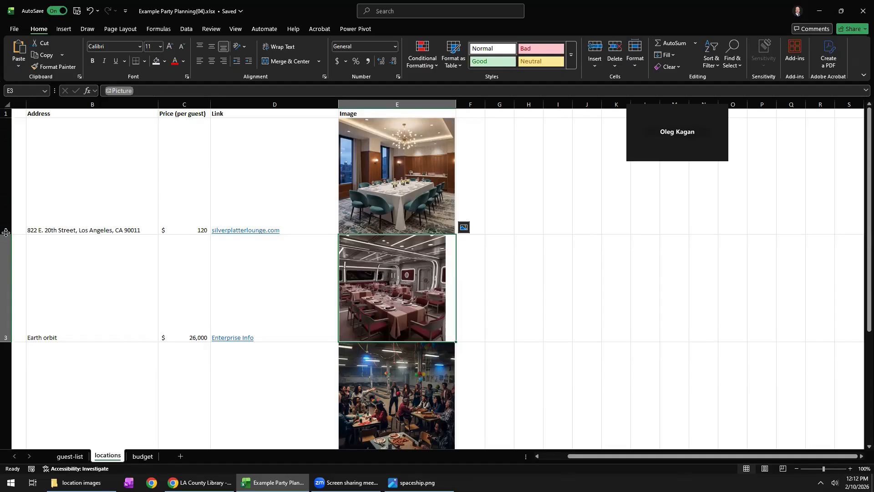
{"action": "left_click_drag", "start_coordinate": [6, 233], "coordinate": [6, 233]}
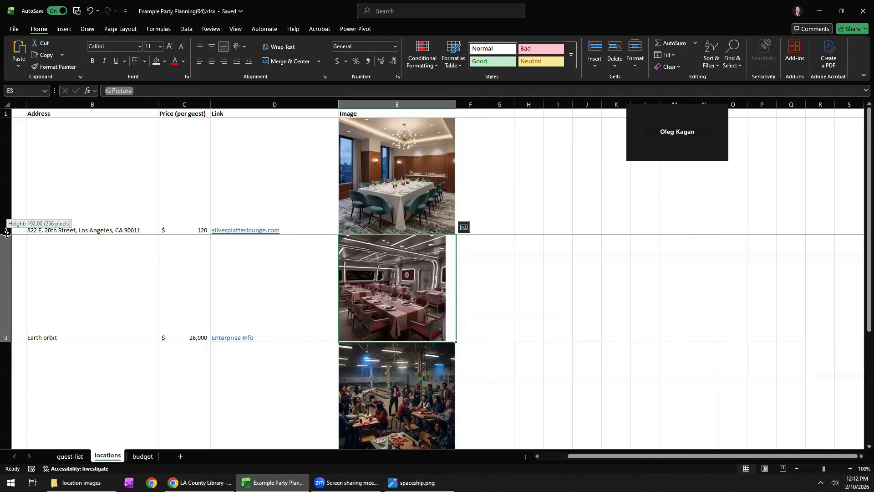
{"action": "left_click_drag", "start_coordinate": [7, 234], "coordinate": [6, 233]}
{"action": "scroll", "coordinate": [86, 273], "scroll_direction": "down", "scroll_amount": 2}
{"action": "scroll", "coordinate": [61, 209], "scroll_direction": "up", "scroll_amount": 2}
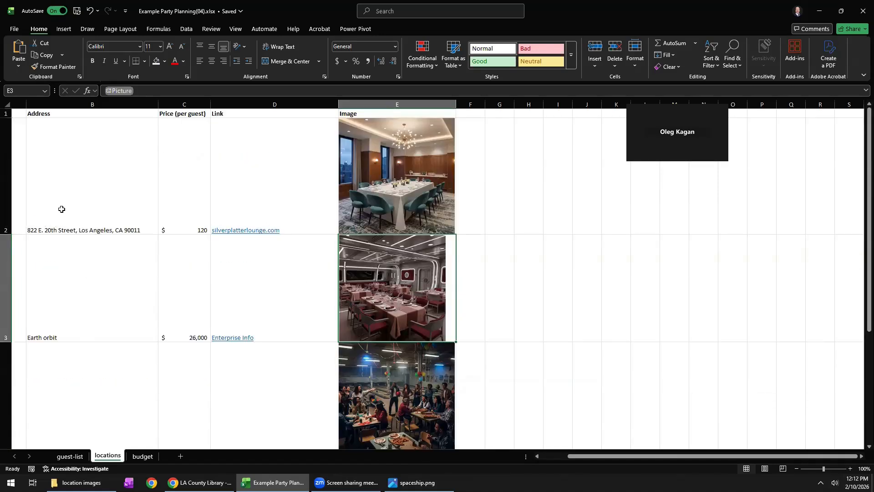
Set the height of rows 2 to 4 to 192.
{"action": "left_click", "coordinate": [6, 193]}
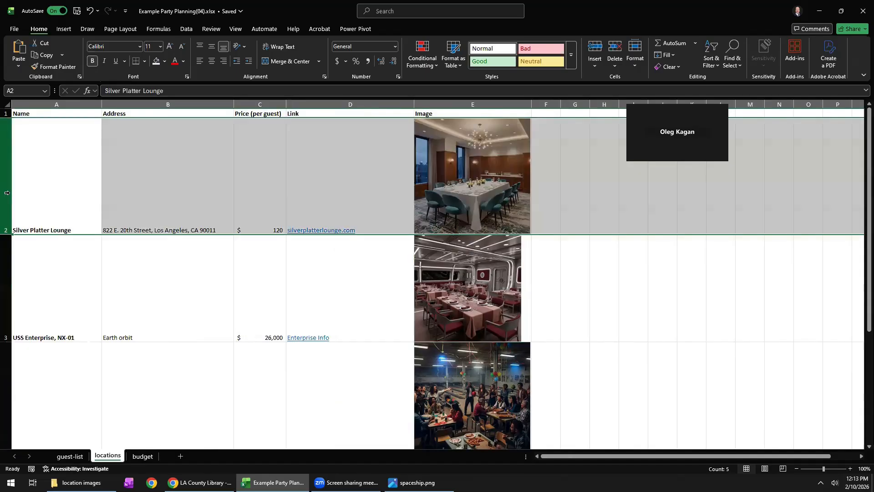
{"action": "left_click", "coordinate": [7, 277], "text": "shift"}
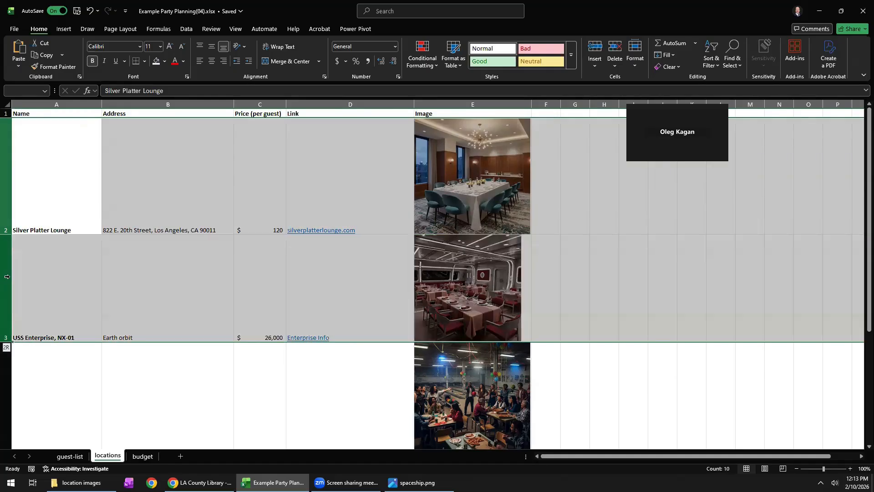
{"action": "left_click", "coordinate": [7, 374], "text": "shift"}
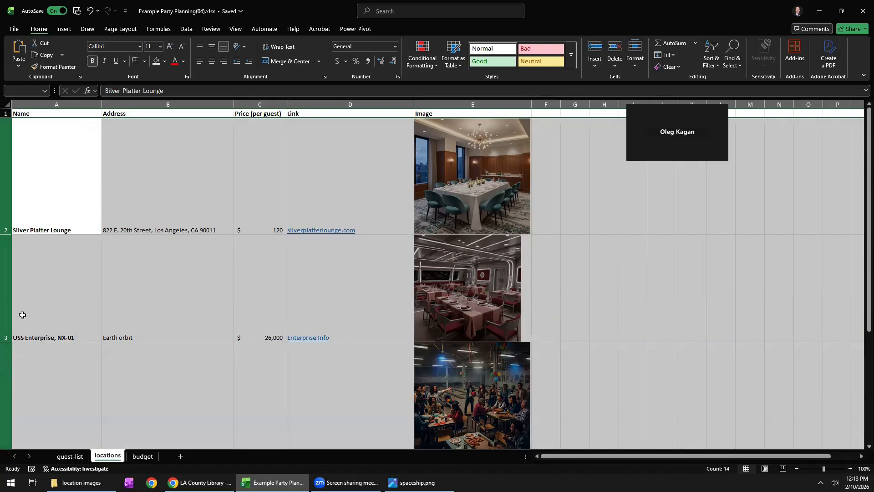
{"action": "right_click", "coordinate": [10, 321]}
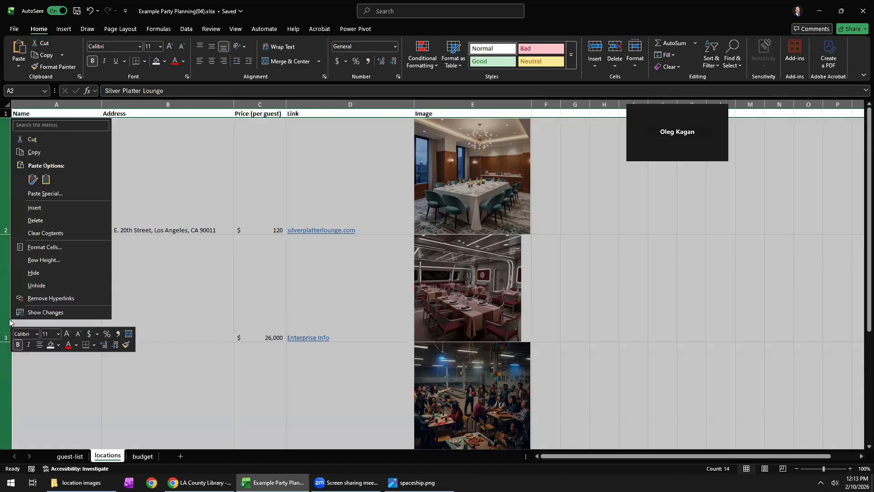
{"action": "left_click", "coordinate": [44, 260]}
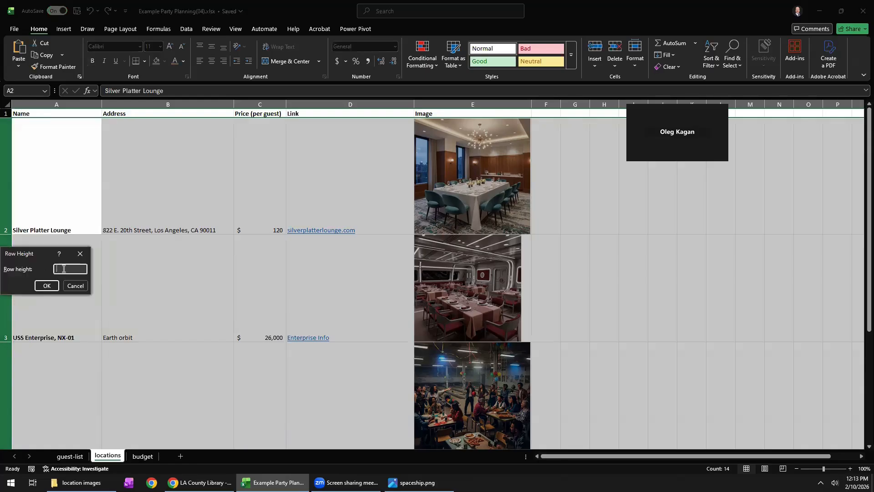
{"action": "type", "text": "192"}
{"action": "key", "text": "Return"}
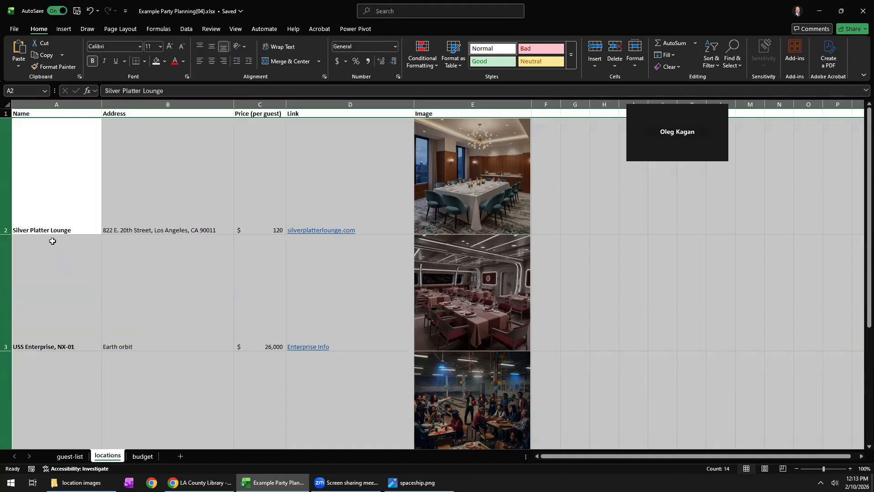
Zoom the locations sheet out to 80% and look over the three location images together.
{"action": "left_click", "coordinate": [40, 182]}
{"action": "scroll", "coordinate": [63, 209], "scroll_direction": "down", "scroll_amount": 2}
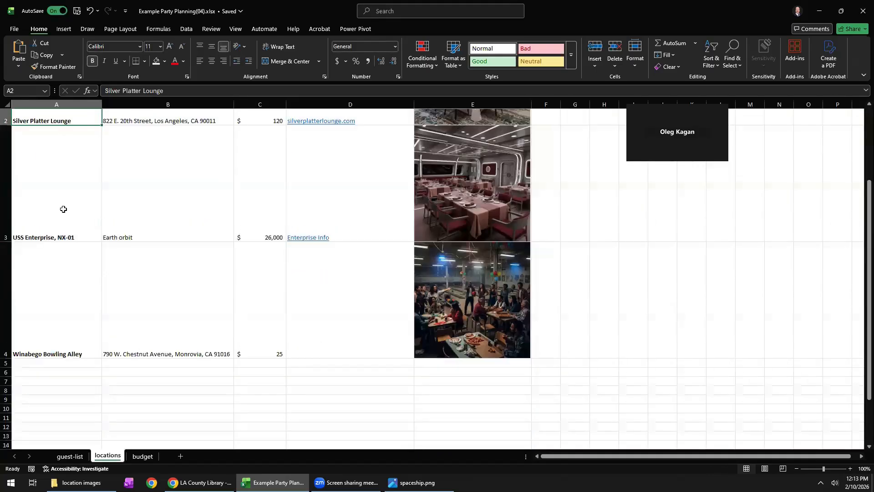
{"action": "scroll", "coordinate": [64, 209], "scroll_direction": "up", "scroll_amount": 2}
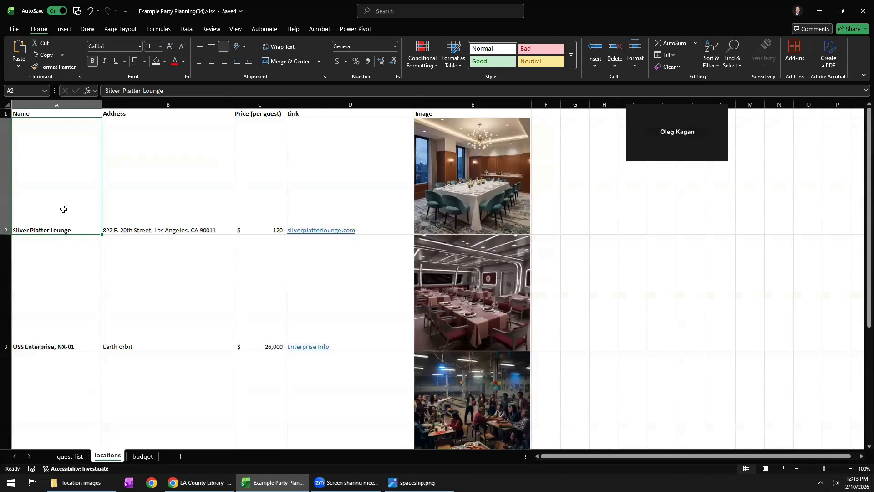
{"action": "left_click", "coordinate": [795, 469]}
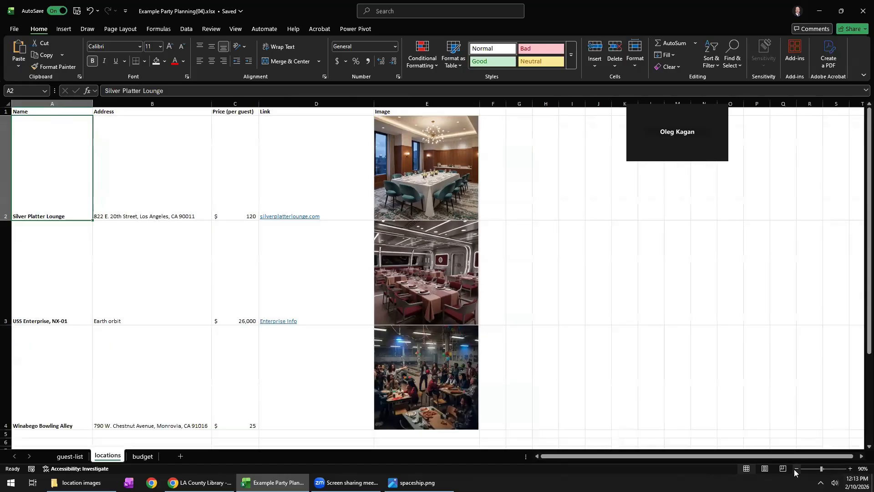
{"action": "left_click", "coordinate": [795, 469]}
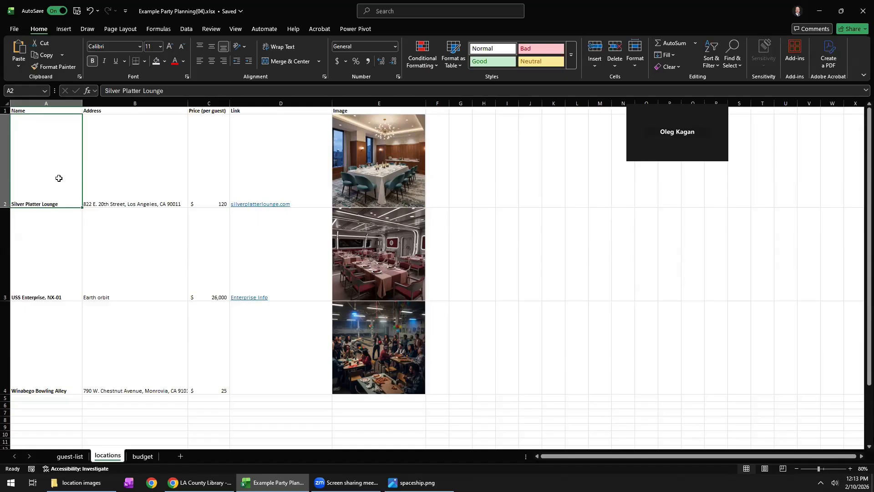
{"action": "left_click", "coordinate": [394, 260]}
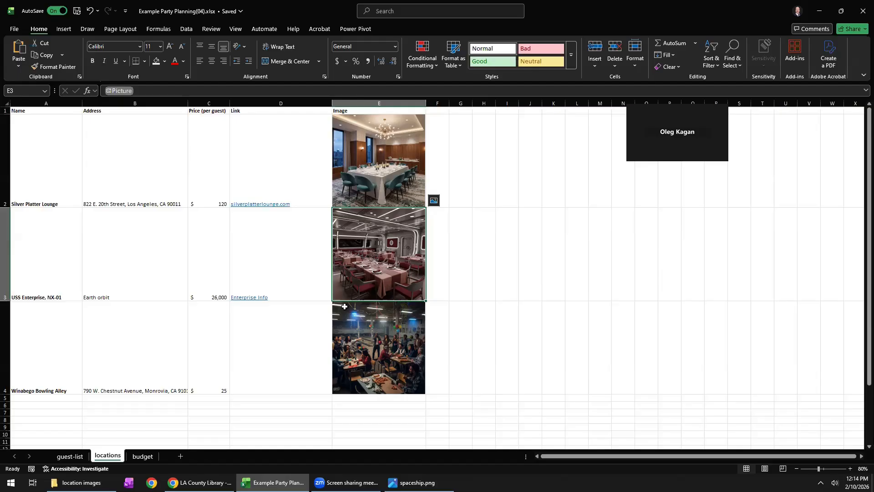
Sort the guest-list sheet by RSVP Status from A to Z, expanding the selection to the neighbouring columns.
{"action": "left_click", "coordinate": [142, 456]}
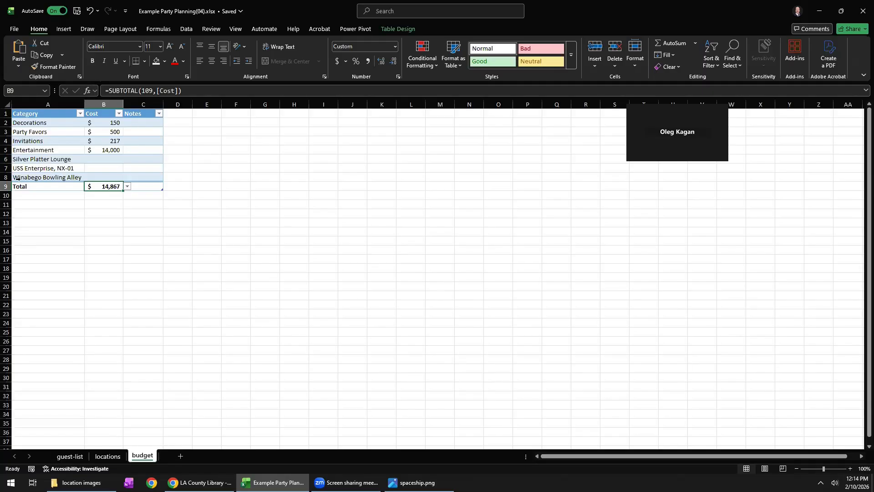
{"action": "left_click", "coordinate": [69, 456]}
{"action": "left_click", "coordinate": [147, 124]}
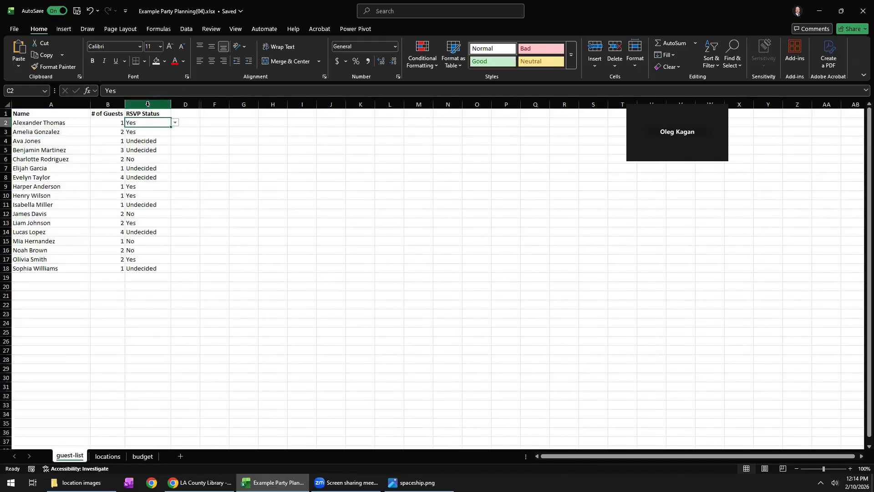
{"action": "left_click", "coordinate": [148, 104]}
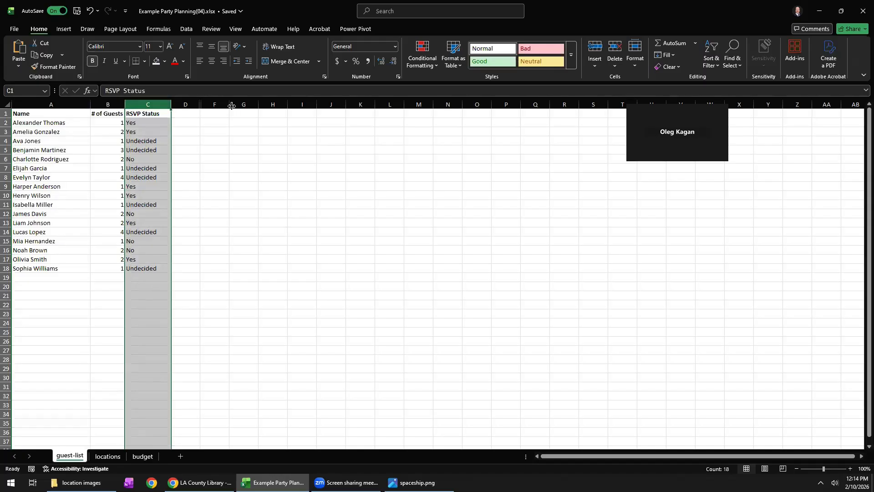
{"action": "left_click", "coordinate": [713, 68]}
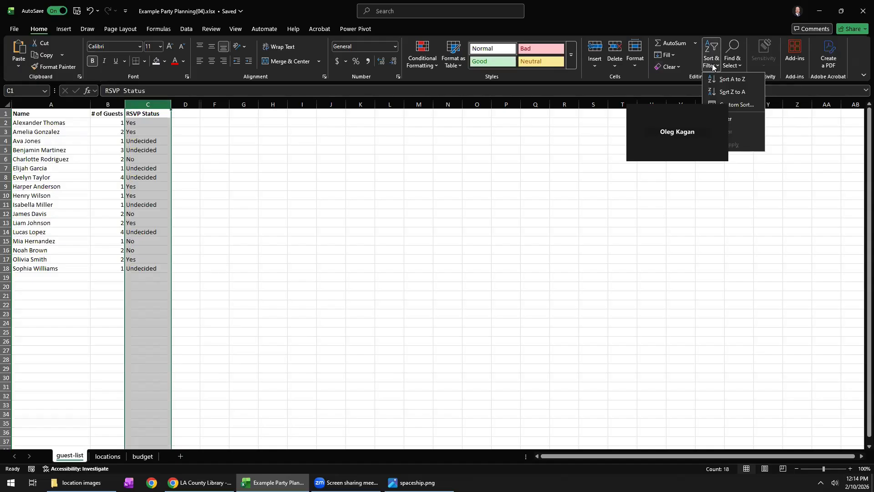
{"action": "left_click", "coordinate": [727, 77]}
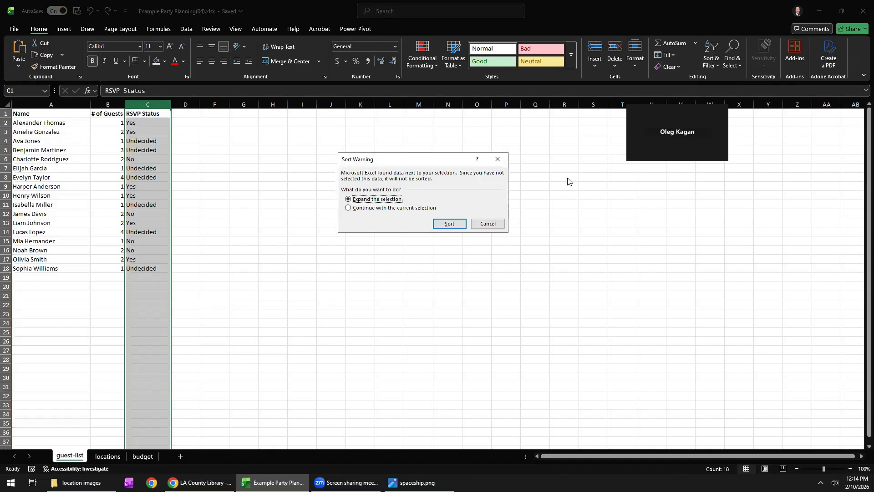
{"action": "left_click", "coordinate": [455, 223]}
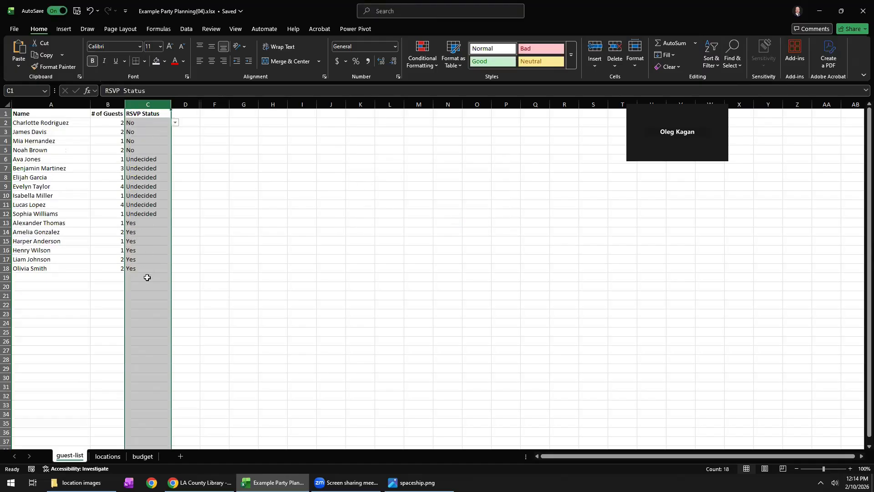
{"action": "left_click", "coordinate": [194, 224]}
Convert the guest list range A1:C18 into a table with headers.
{"action": "left_click", "coordinate": [66, 173]}
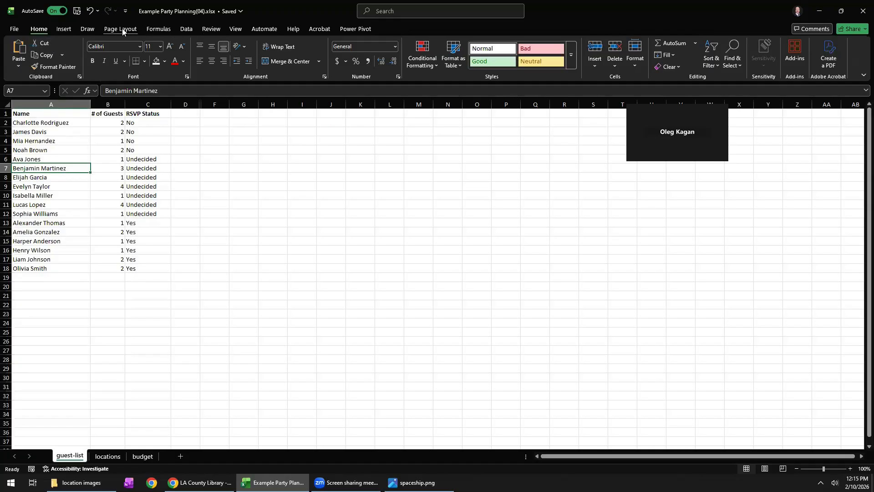
{"action": "left_click", "coordinate": [63, 29]}
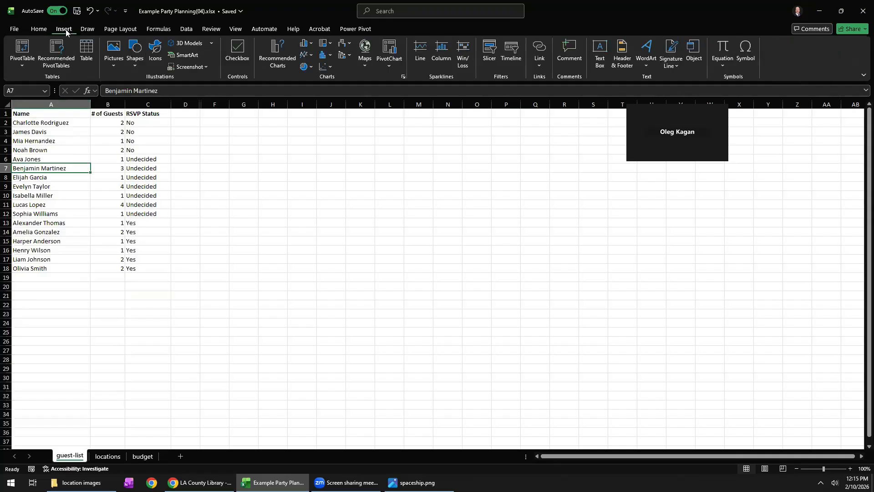
{"action": "left_click", "coordinate": [82, 52]}
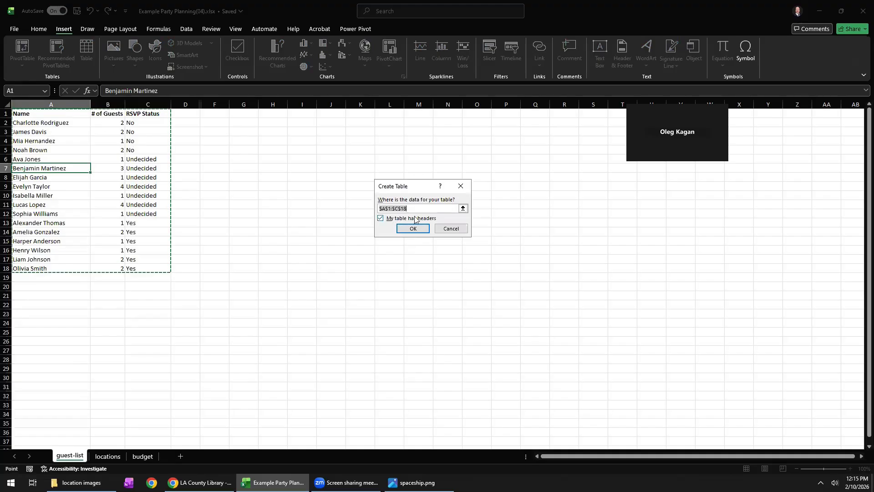
{"action": "left_click", "coordinate": [416, 227]}
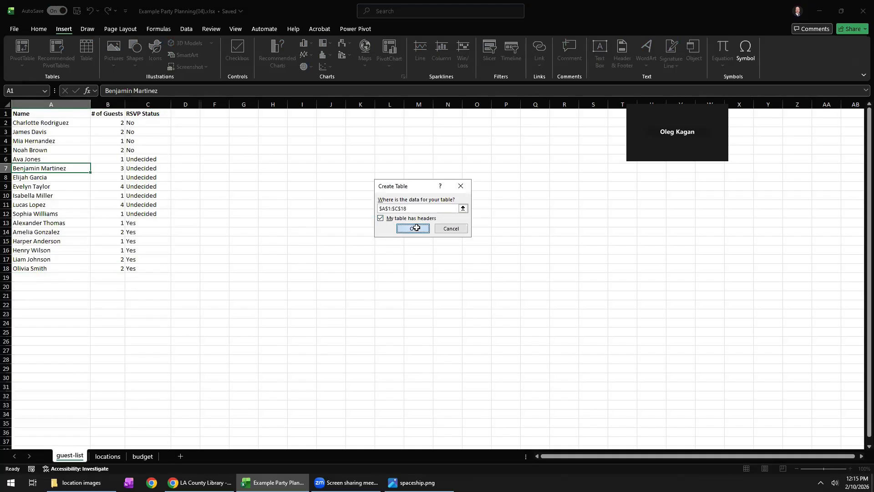
{"action": "left_click", "coordinate": [114, 240]}
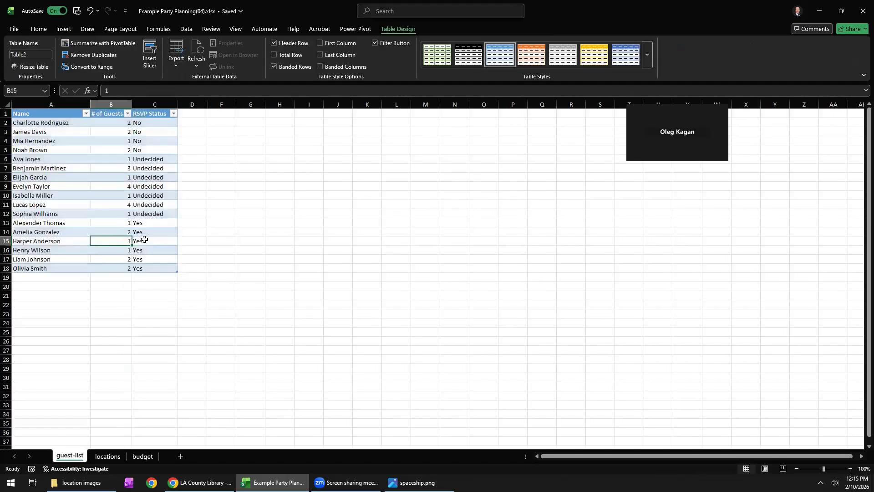
Add a totals row to the guest list table.
{"action": "right_click", "coordinate": [162, 221]}
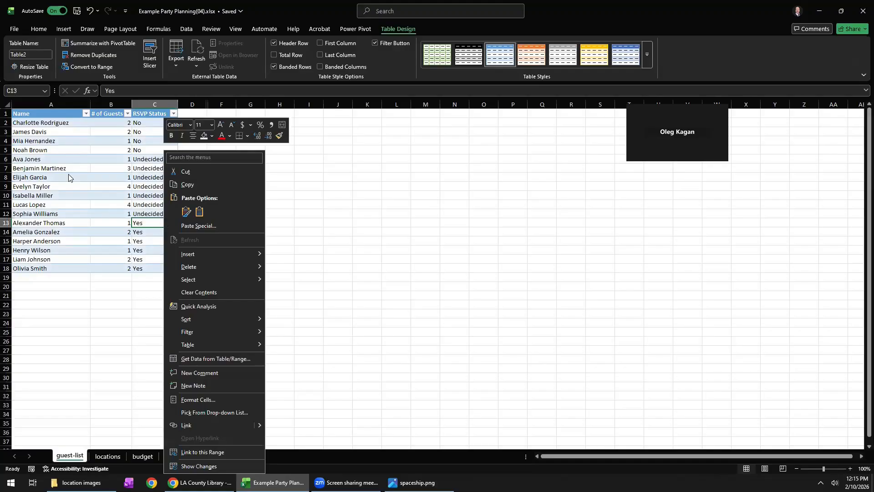
{"action": "mouse_move", "coordinate": [212, 346]}
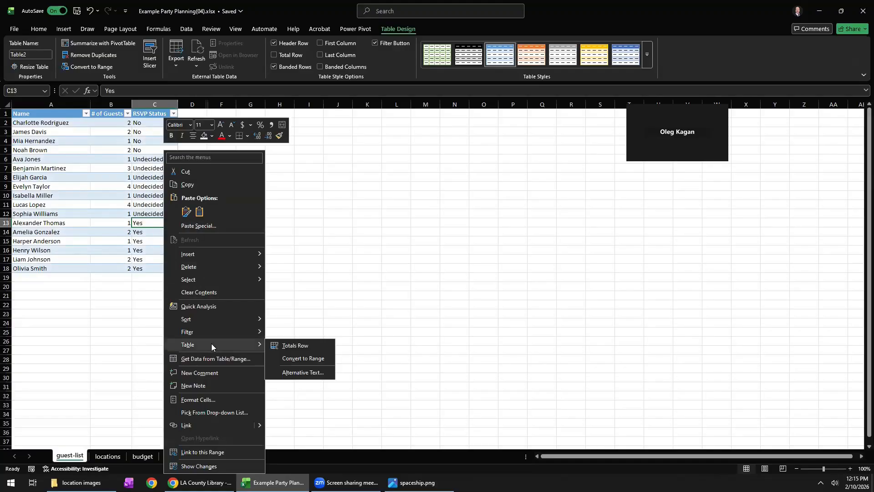
{"action": "left_click", "coordinate": [292, 349]}
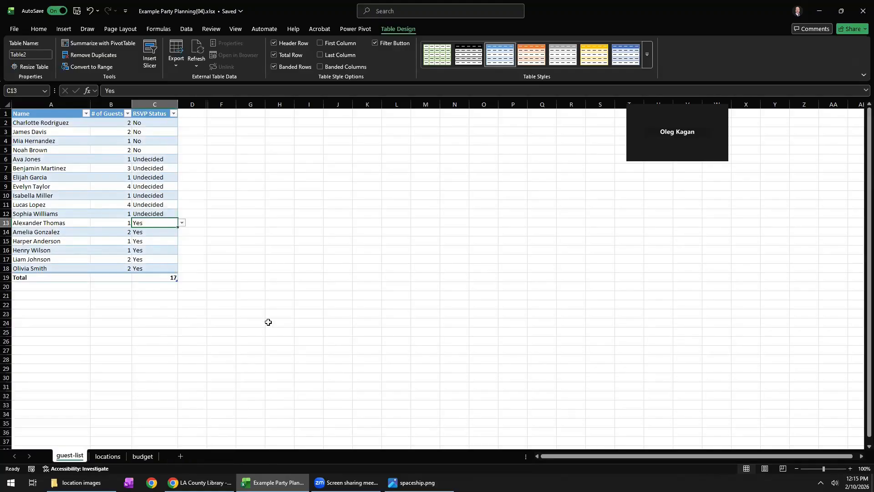
Compare the RSVP Status total with the status entries and keep Count as its total function.
{"action": "left_click", "coordinate": [157, 275]}
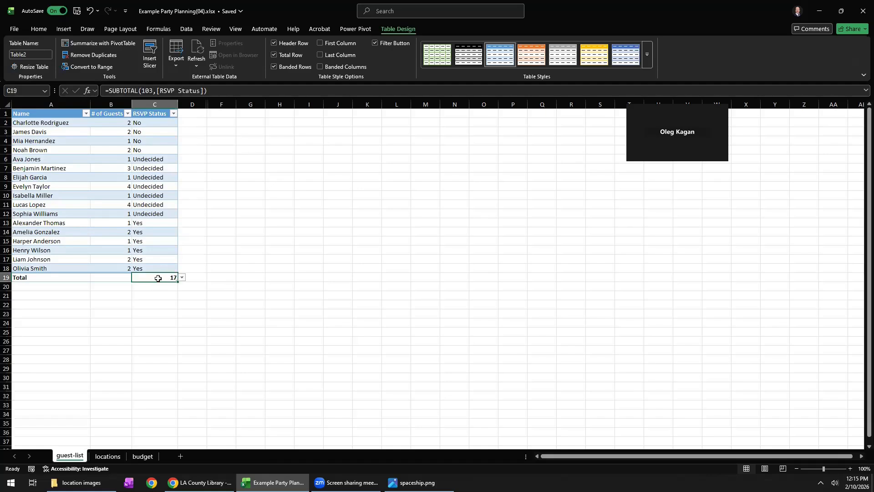
{"action": "left_click_drag", "start_coordinate": [139, 122], "coordinate": [146, 269]}
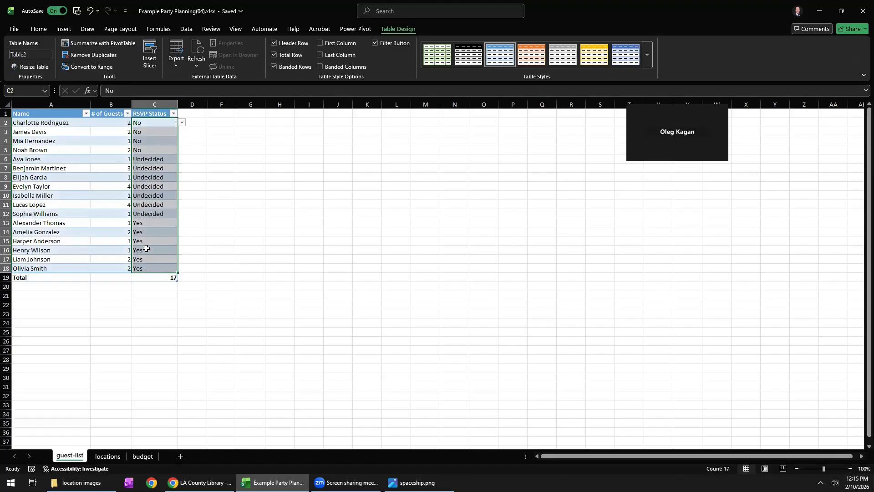
{"action": "left_click", "coordinate": [159, 278]}
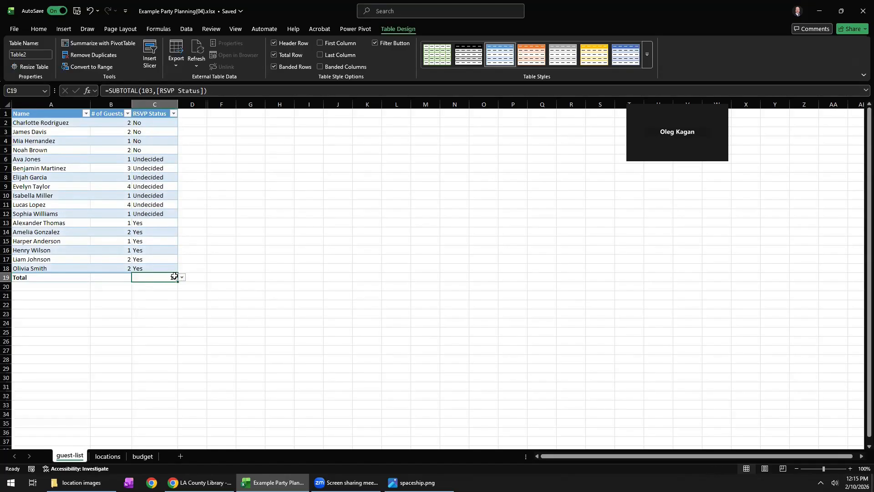
{"action": "left_click", "coordinate": [181, 277]}
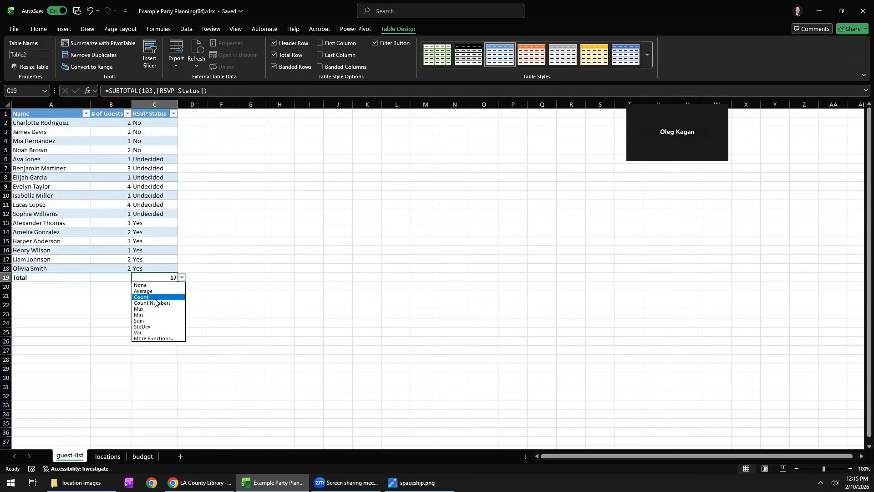
{"action": "left_click", "coordinate": [145, 297]}
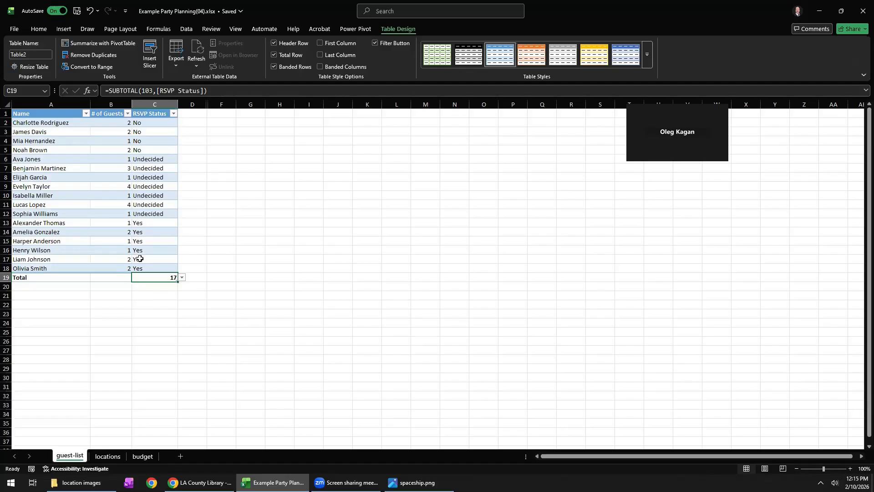
Filter the RSVP Status column to show only the Yes guests.
{"action": "left_click", "coordinate": [173, 113]}
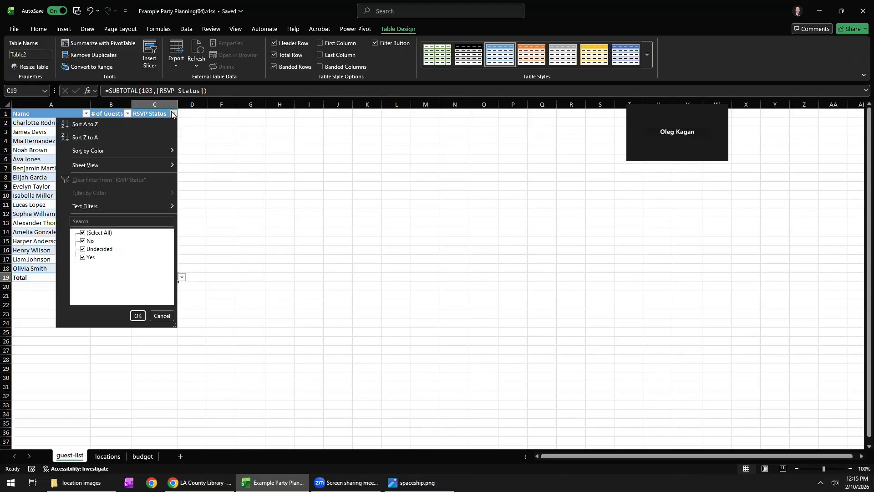
{"action": "left_click", "coordinate": [83, 241]}
{"action": "left_click", "coordinate": [83, 249]}
{"action": "left_click", "coordinate": [137, 315]}
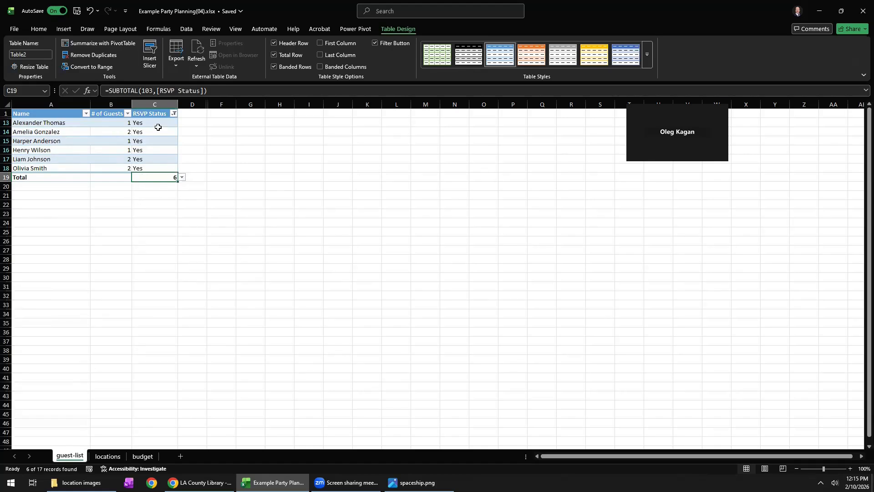
Set the # of Guests total to Sum in the totals row and check it against the visible guest counts.
{"action": "left_click", "coordinate": [114, 178]}
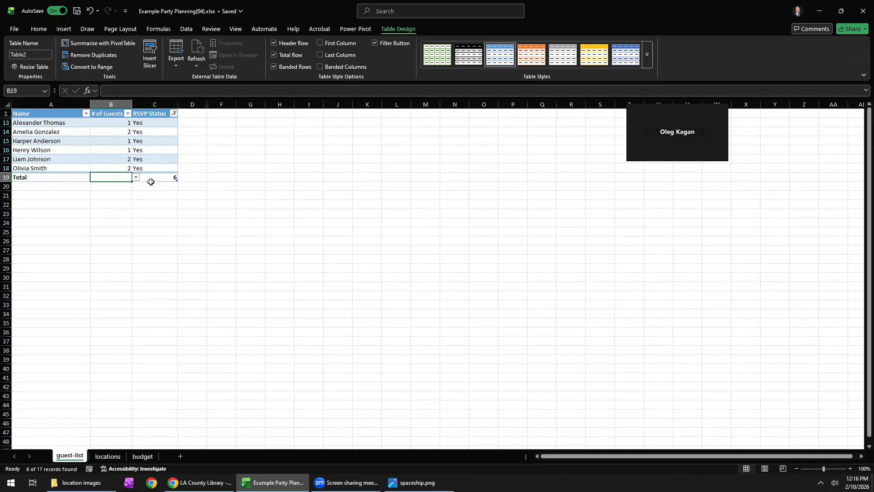
{"action": "left_click", "coordinate": [136, 178]}
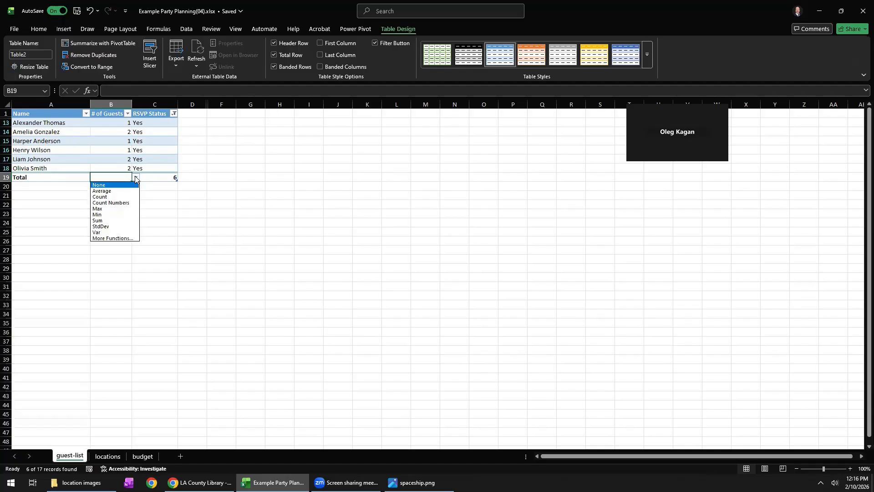
{"action": "left_click", "coordinate": [113, 221]}
{"action": "left_click", "coordinate": [113, 196]}
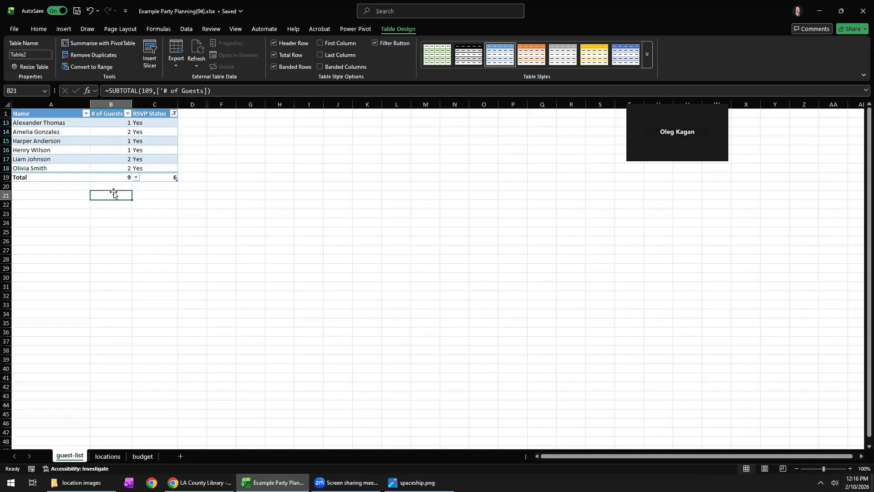
{"action": "left_click", "coordinate": [117, 178]}
{"action": "left_click_drag", "start_coordinate": [113, 123], "coordinate": [117, 171]}
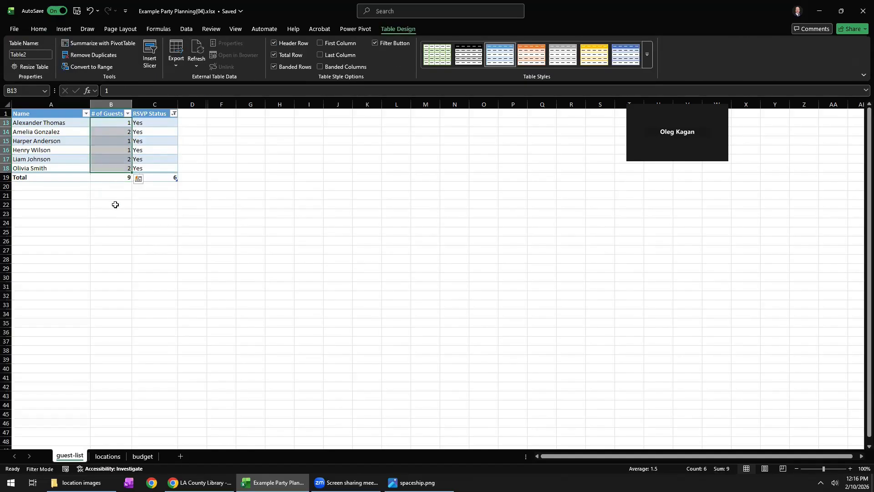
{"action": "left_click", "coordinate": [116, 204]}
{"action": "left_click", "coordinate": [117, 176]}
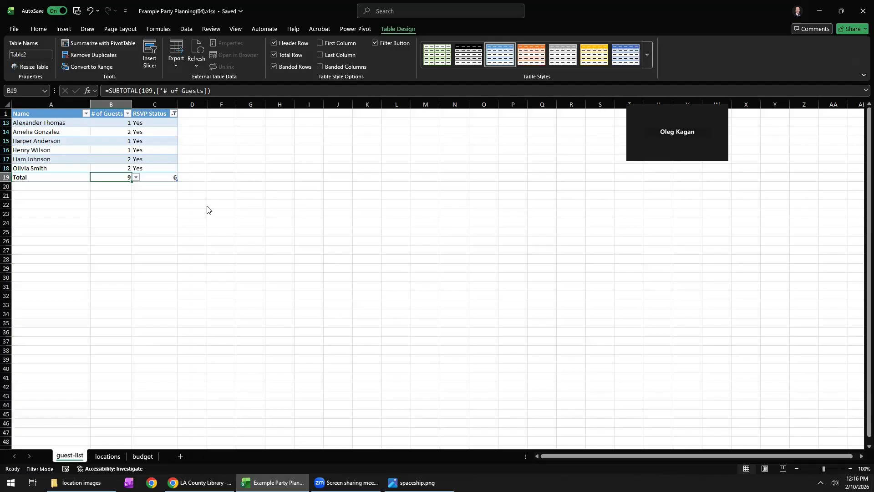
Start the Silver Platter Lounge cost formula in budget cell B6 with the guest-list # of Guests total and a multiplication operator.
{"action": "left_click", "coordinate": [141, 456]}
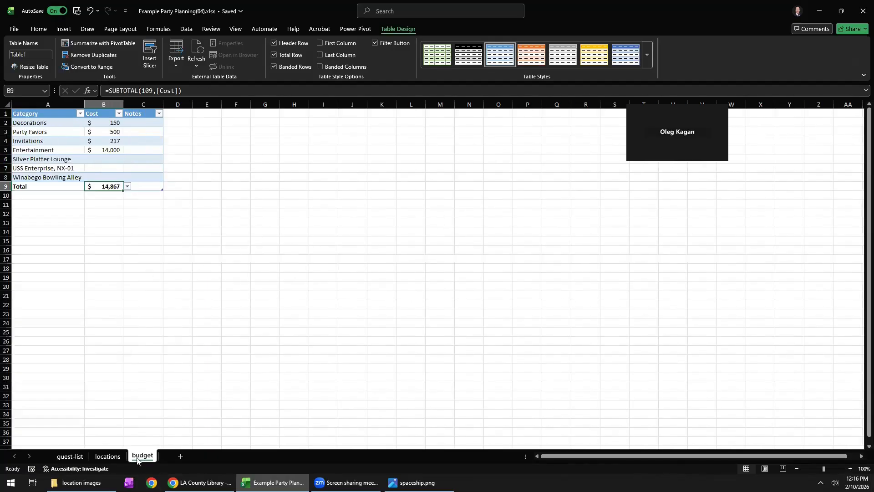
{"action": "left_click", "coordinate": [103, 170]}
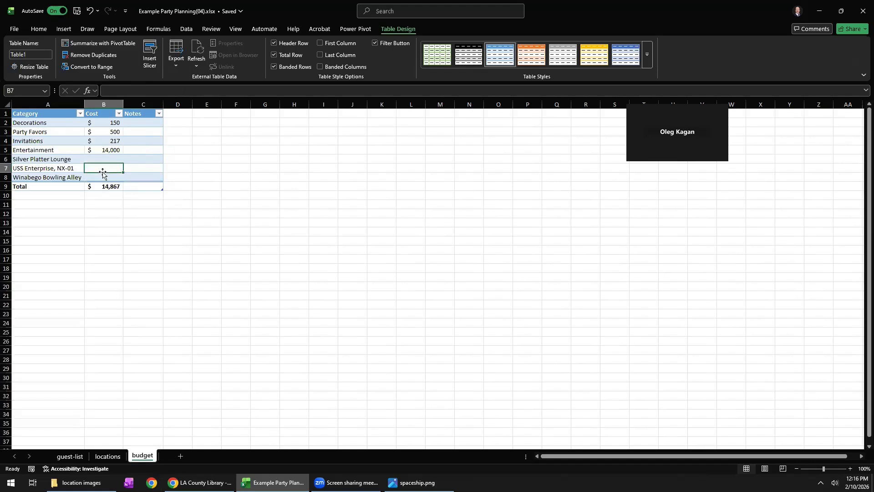
{"action": "left_click", "coordinate": [102, 176]}
{"action": "left_click", "coordinate": [106, 160]}
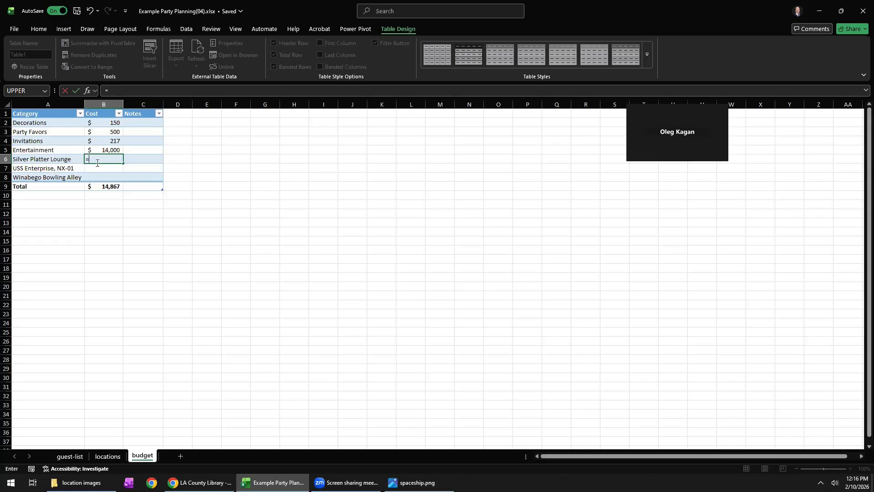
{"action": "left_click", "coordinate": [76, 457]}
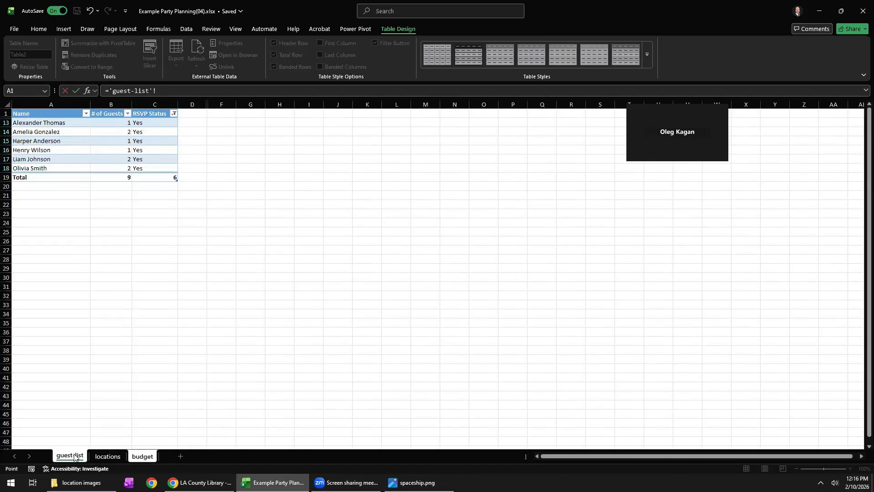
{"action": "left_click", "coordinate": [123, 177]}
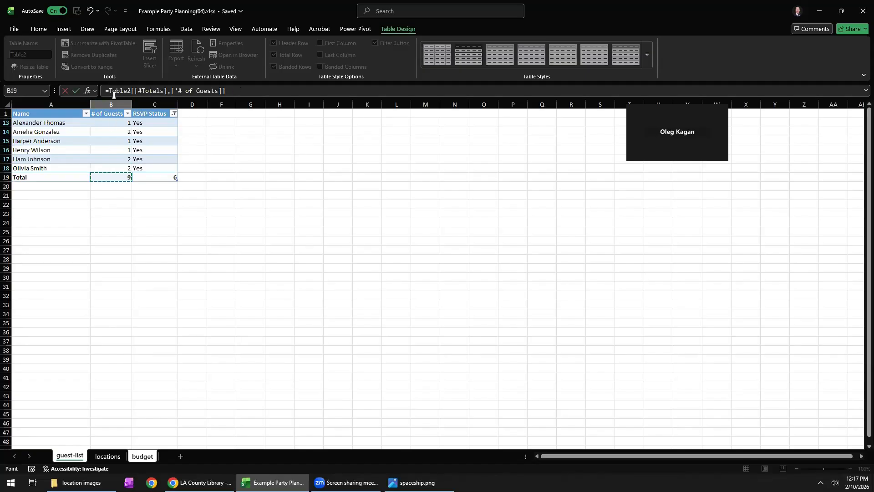
{"action": "left_click", "coordinate": [248, 91]}
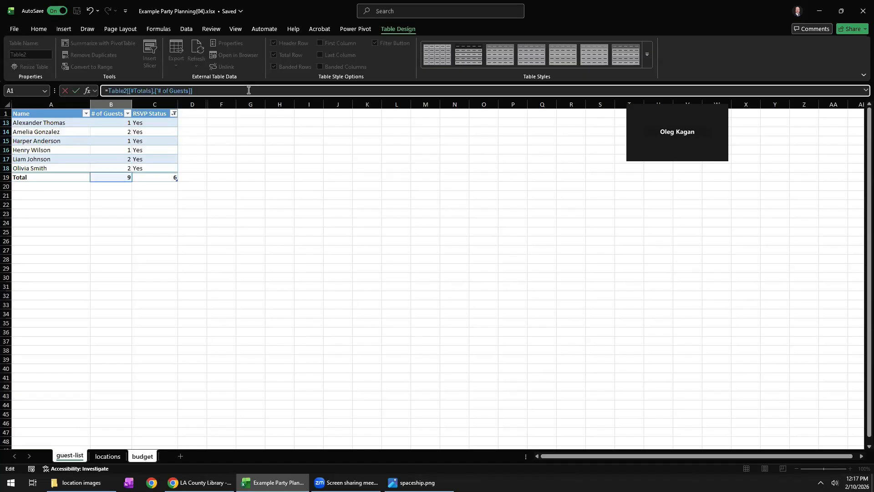
{"action": "type", "text": "*"}
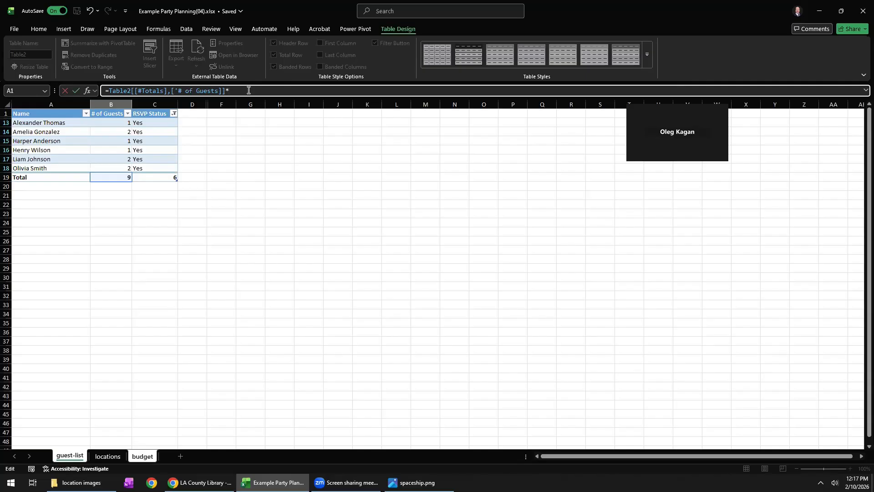
Complete the Silver Platter Lounge cost formula with its price per guest from locations cell C2.
{"action": "left_click", "coordinate": [110, 458]}
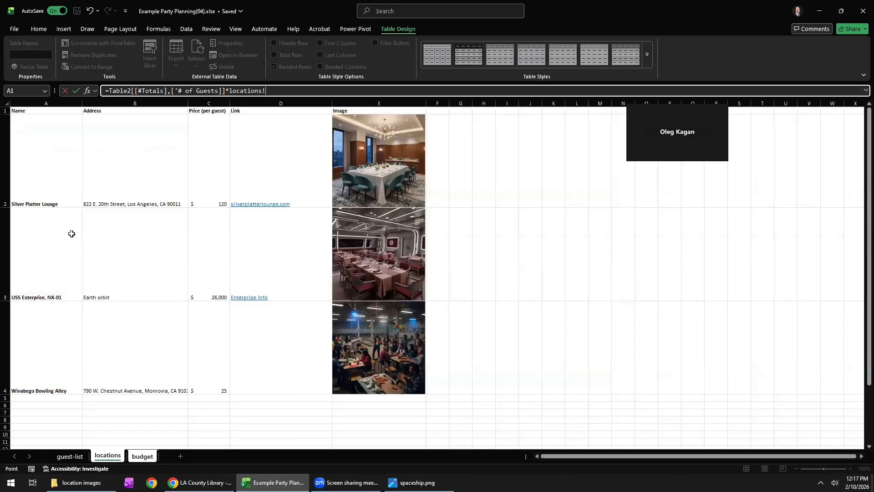
{"action": "left_click", "coordinate": [144, 457]}
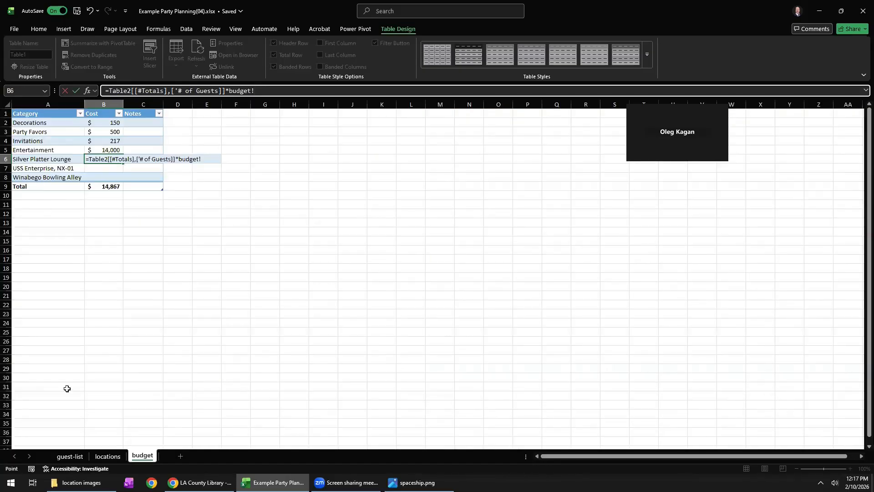
{"action": "left_click", "coordinate": [108, 456]}
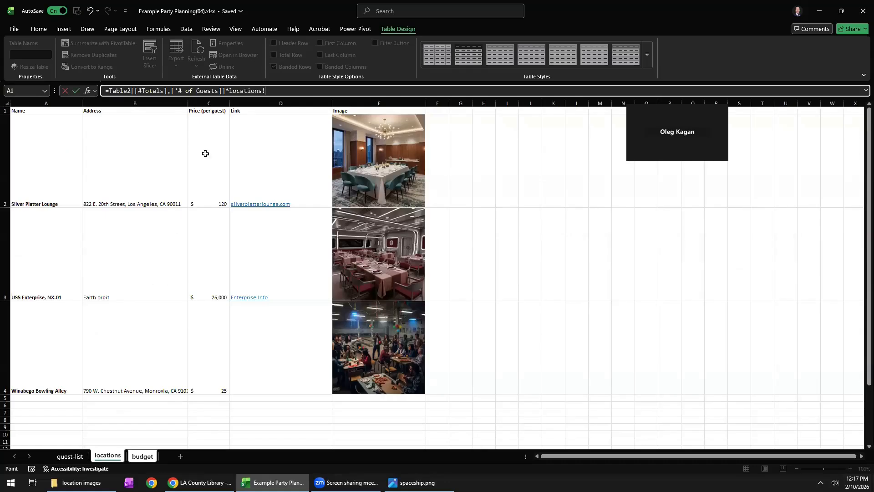
{"action": "key", "text": "BackSpace"}
{"action": "key", "text": "BackSpace"}
{"action": "key", "text": "BackSpace"}
{"action": "key", "text": "BackSpace"}
{"action": "key", "text": "BackSpace"}
{"action": "key", "text": "BackSpace"}
{"action": "left_click", "coordinate": [216, 187]}
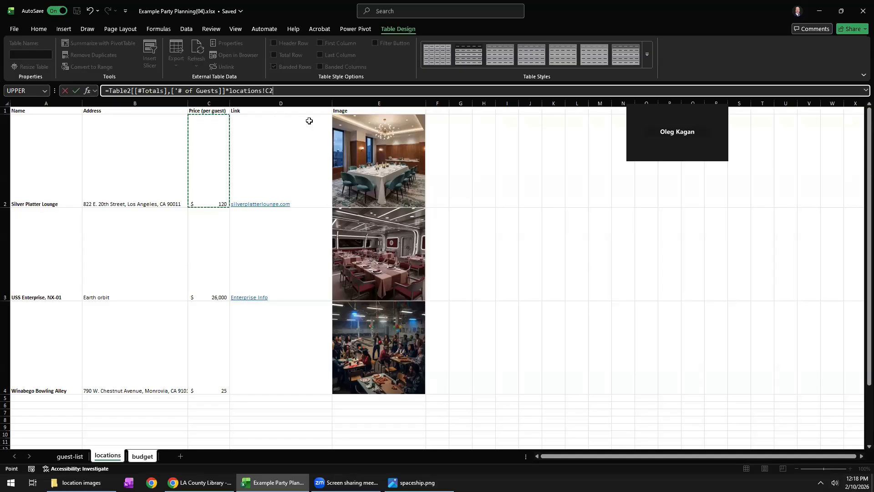
{"action": "key", "text": "Return"}
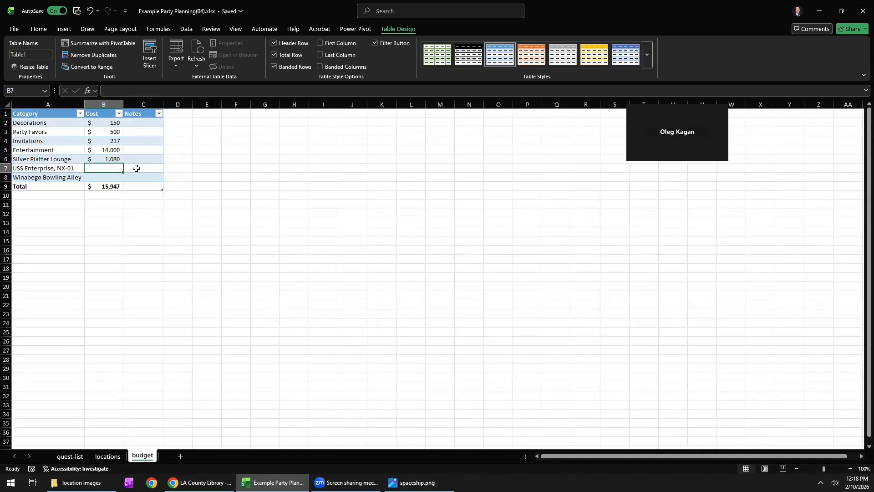
Check the Silver Platter Lounge cost formula and begin a formula in the USS Enterprise, NX-01 cost cell B7.
{"action": "left_click", "coordinate": [114, 159]}
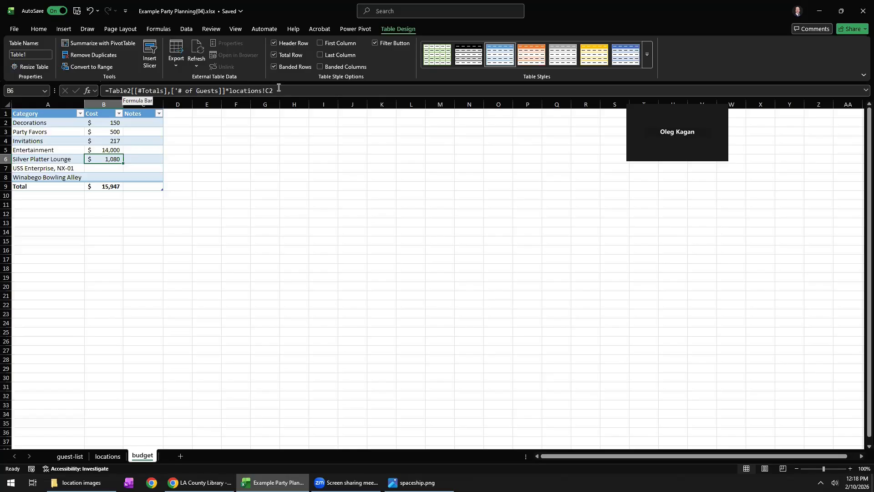
{"action": "left_click", "coordinate": [109, 169]}
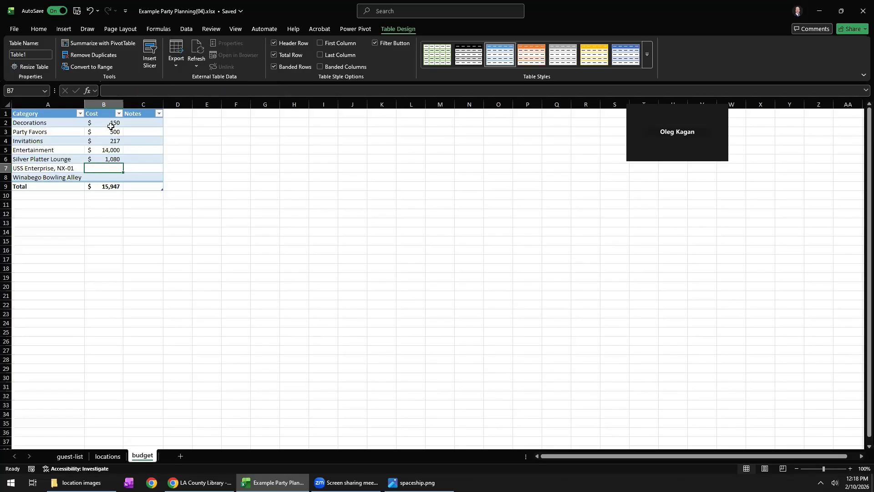
{"action": "left_click", "coordinate": [113, 92]}
{"action": "type", "text": "="}
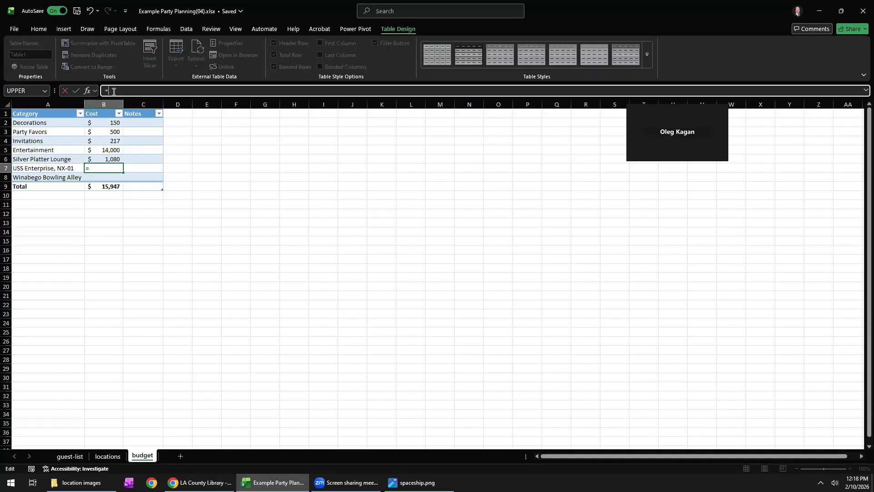
{"action": "left_click", "coordinate": [69, 456]}
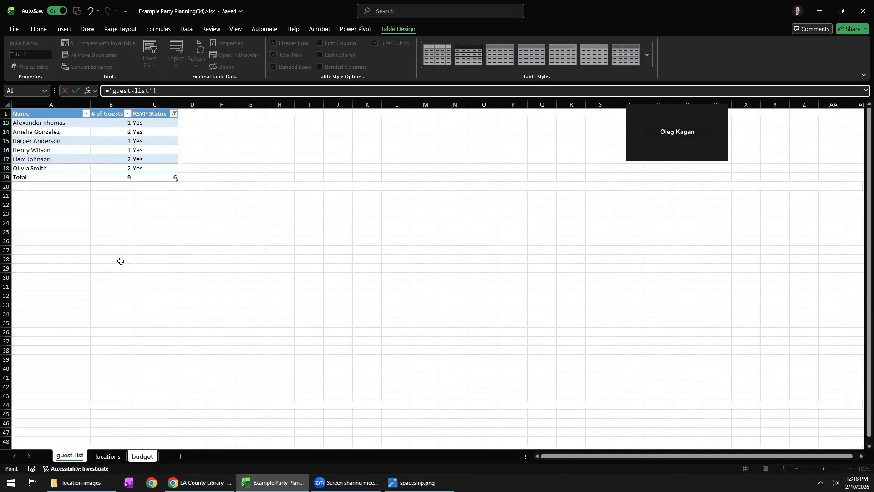
{"action": "left_click", "coordinate": [107, 180]}
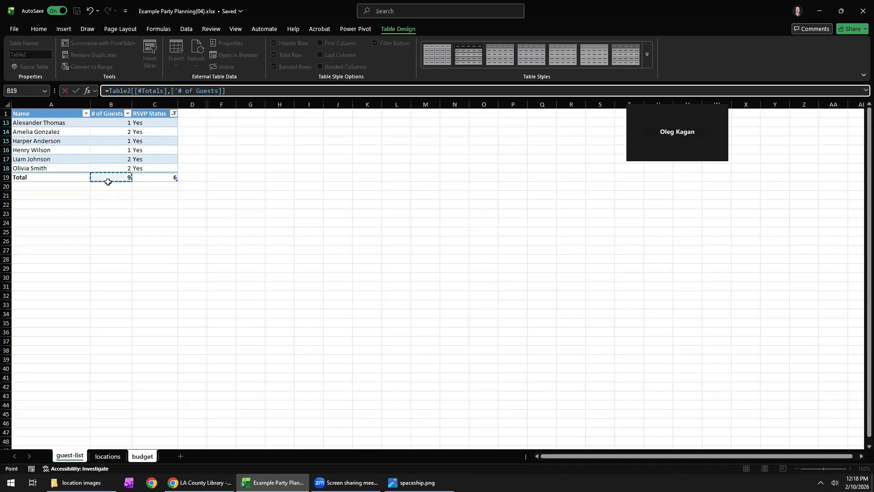
{"action": "left_click", "coordinate": [104, 456]}
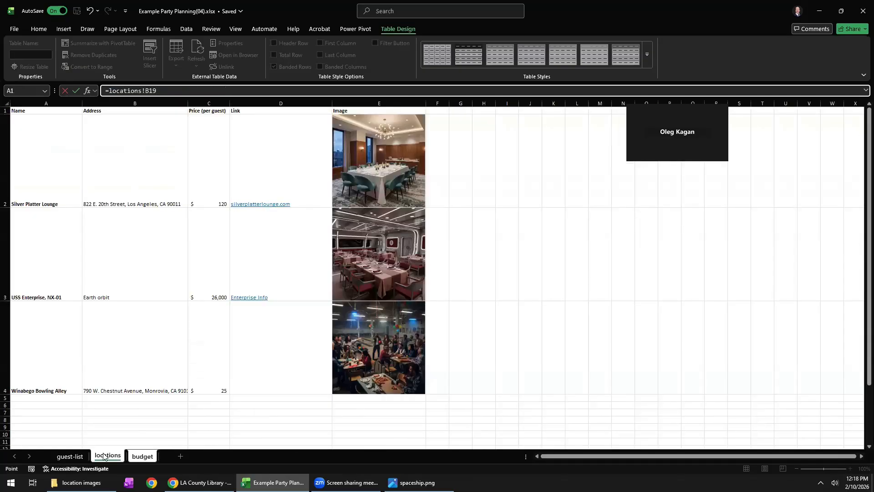
{"action": "left_click", "coordinate": [210, 273]}
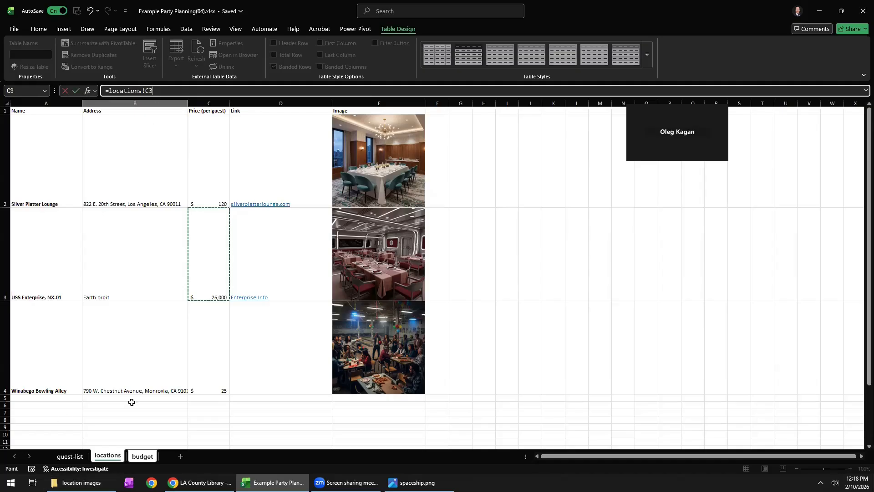
{"action": "key", "text": "BackSpace"}
{"action": "key", "text": "BackSpace"}
{"action": "key", "text": "BackSpace"}
{"action": "key", "text": "BackSpace"}
{"action": "key", "text": "BackSpace"}
{"action": "key", "text": "BackSpace"}
{"action": "key", "text": "BackSpace"}
{"action": "key", "text": "BackSpace"}
{"action": "key", "text": "BackSpace"}
{"action": "key", "text": "BackSpace"}
{"action": "key", "text": "BackSpace"}
{"action": "key", "text": "BackSpace"}
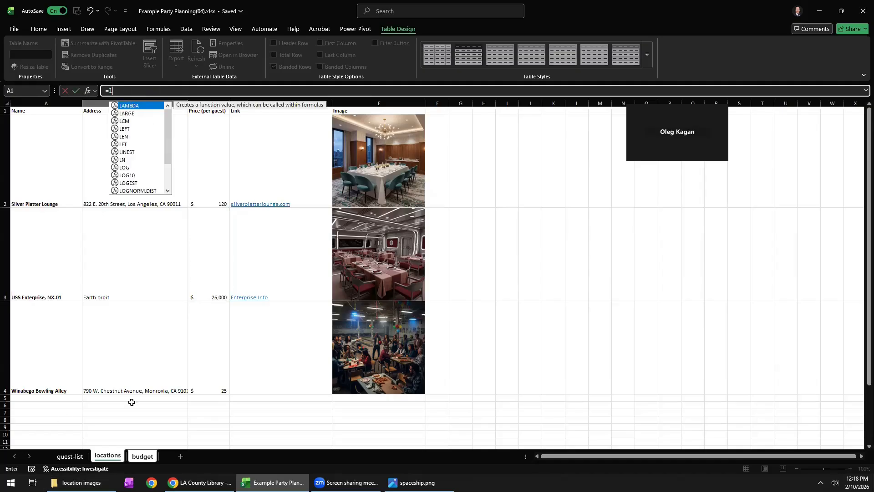
Multiply the guest-list # of Guests total by locations C3 for the USS Enterprise, NX-01 cost, and widen the Cost column.
{"action": "left_click", "coordinate": [79, 456]}
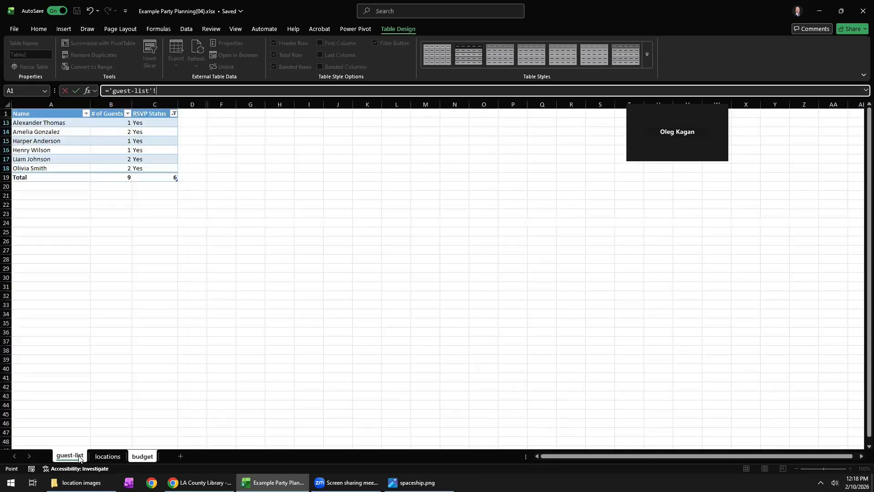
{"action": "left_click", "coordinate": [114, 178]}
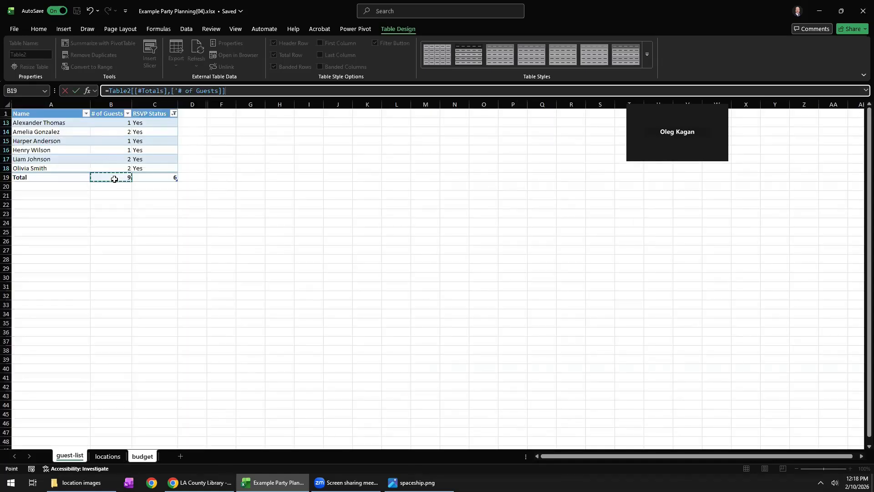
{"action": "type", "text": "*"}
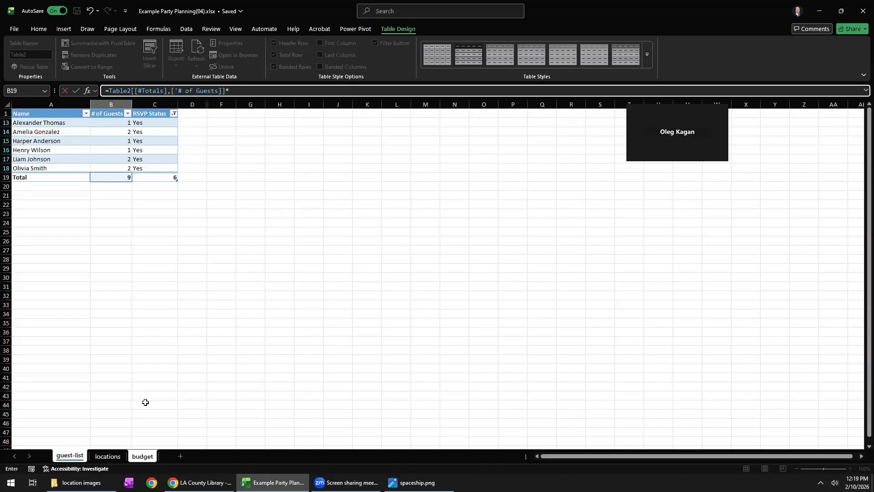
{"action": "left_click", "coordinate": [106, 457]}
{"action": "left_click", "coordinate": [211, 263]}
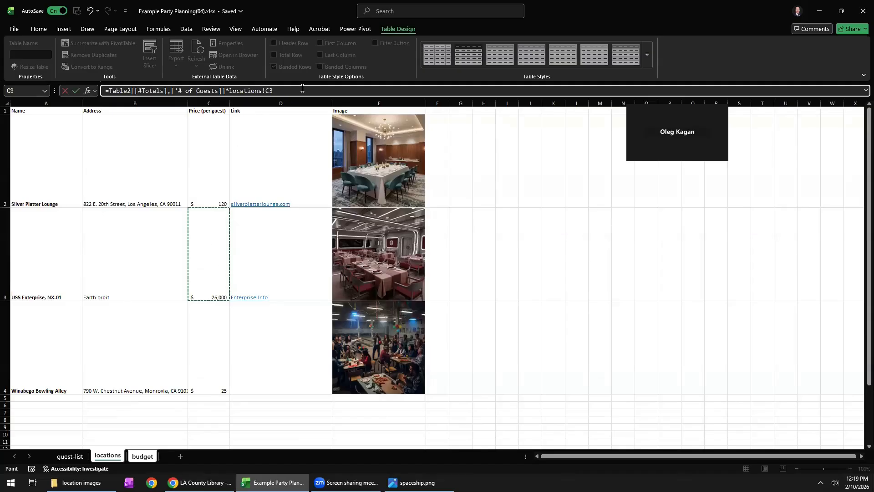
{"action": "key", "text": "Return"}
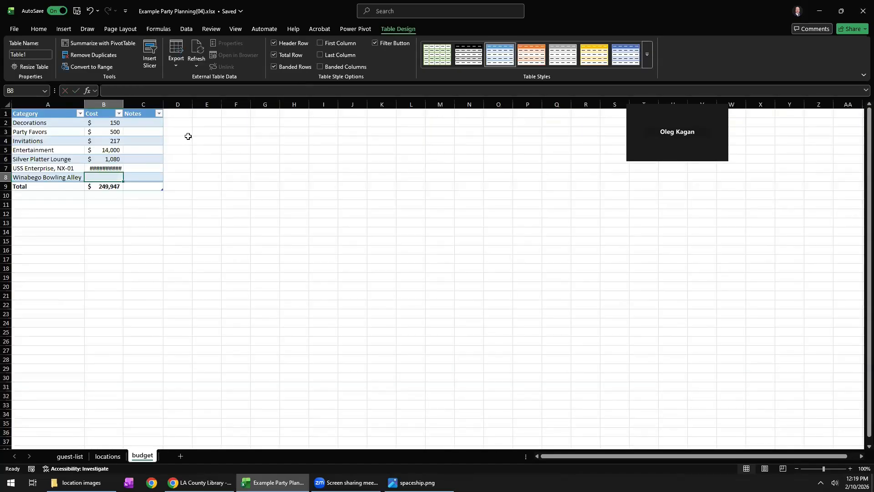
{"action": "left_click_drag", "start_coordinate": [123, 105], "coordinate": [134, 104]}
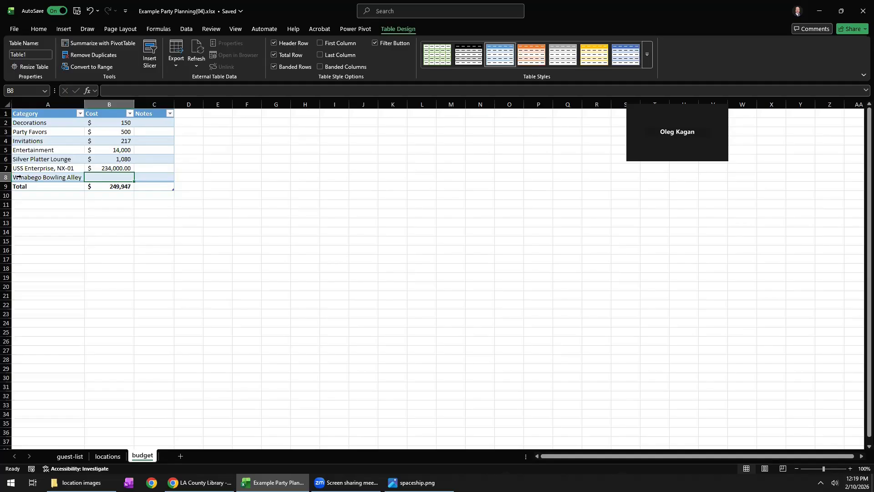
Start the Winabego Bowling Alley cost formula in budget cell B8 with the # of Guests total and a multiplication operator.
{"action": "left_click", "coordinate": [65, 456]}
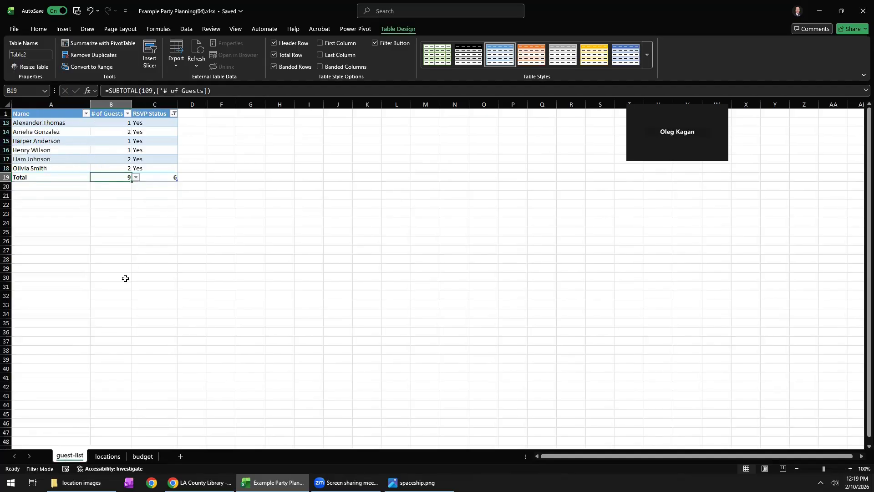
{"action": "left_click", "coordinate": [143, 456]}
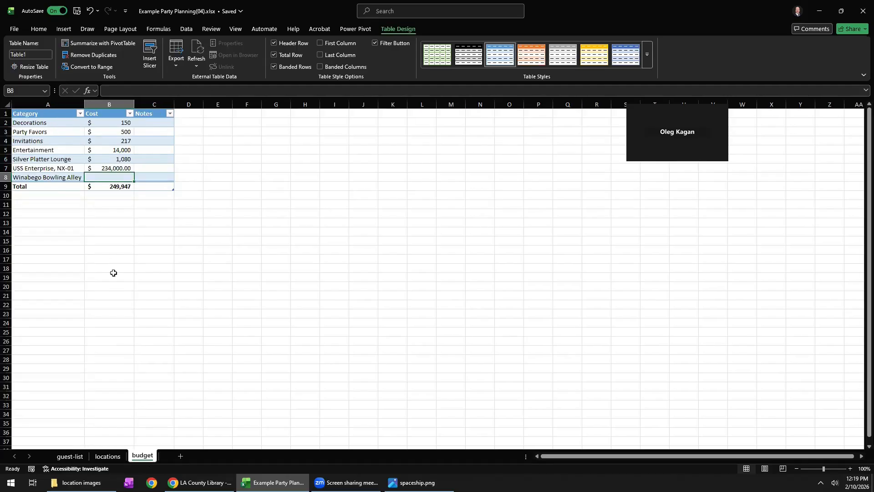
{"action": "type", "text": "="}
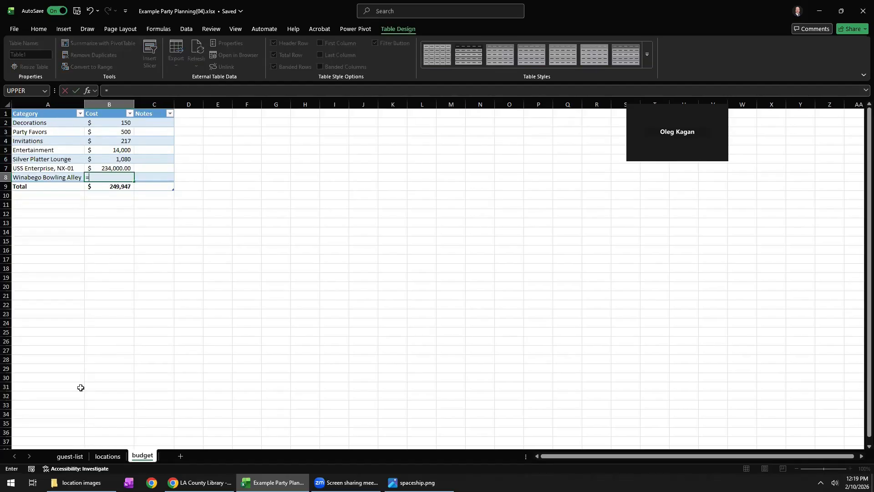
{"action": "left_click", "coordinate": [69, 457]}
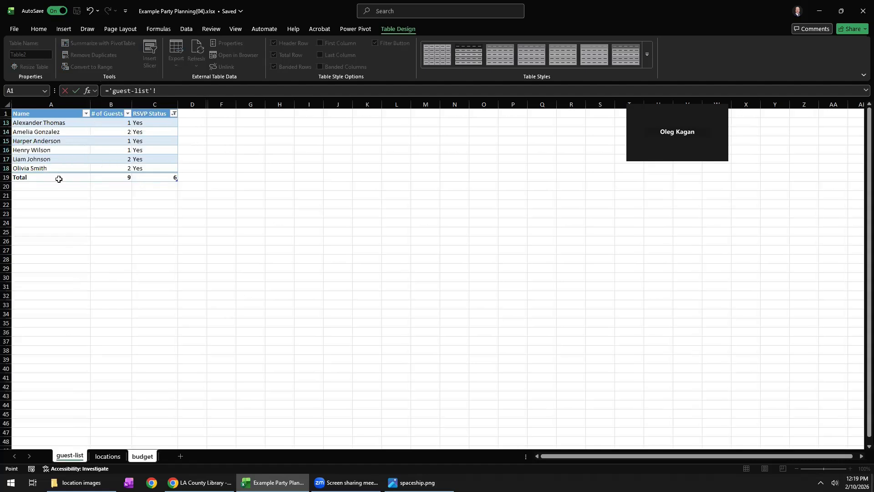
{"action": "left_click", "coordinate": [104, 176]}
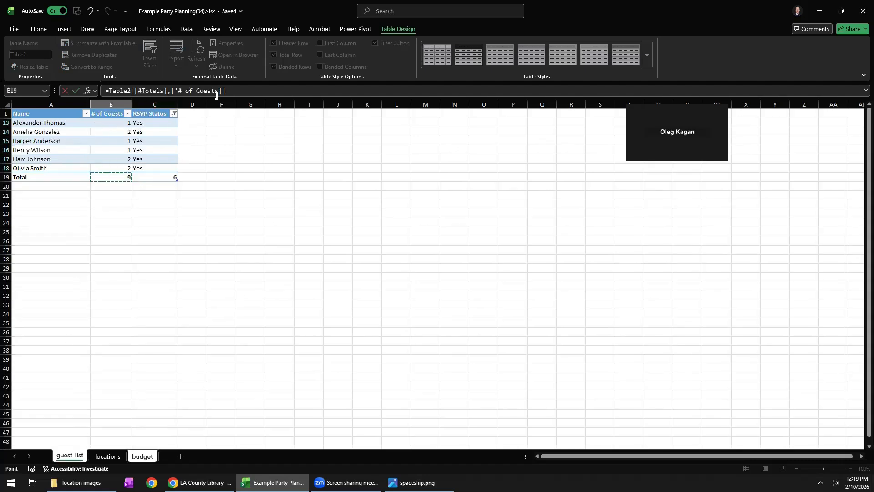
{"action": "left_click", "coordinate": [234, 90]}
{"action": "type", "text": "*"}
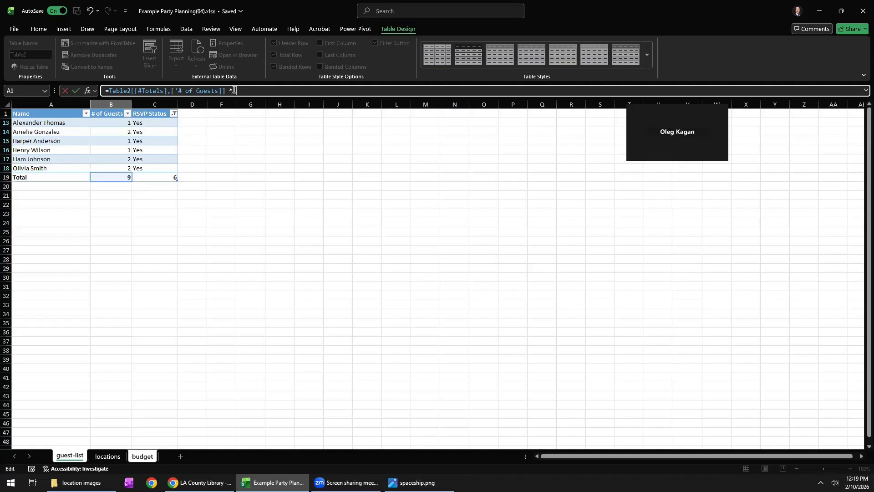
Expand the formula bar and return to the unfinished Winabego Bowling Alley cost formula in the budget.
{"action": "key", "text": "ctrl+a"}
{"action": "key", "text": "BackSpace"}
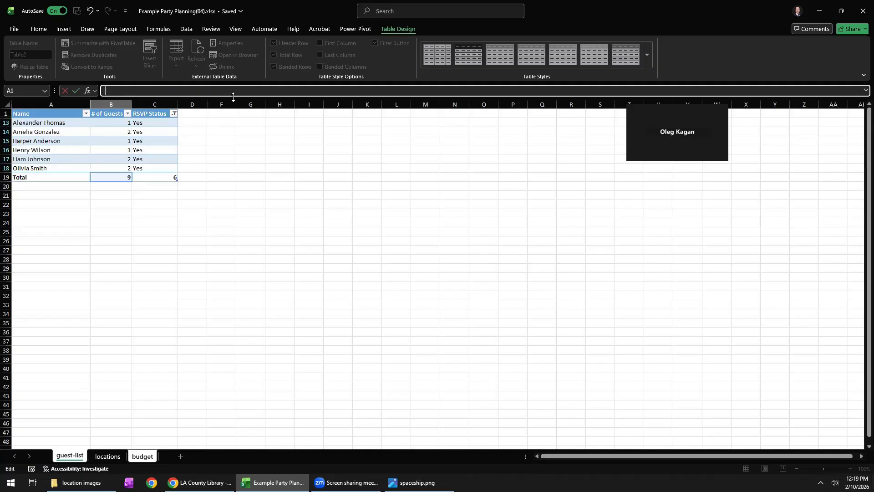
{"action": "left_click_drag", "start_coordinate": [233, 96], "coordinate": [232, 131]}
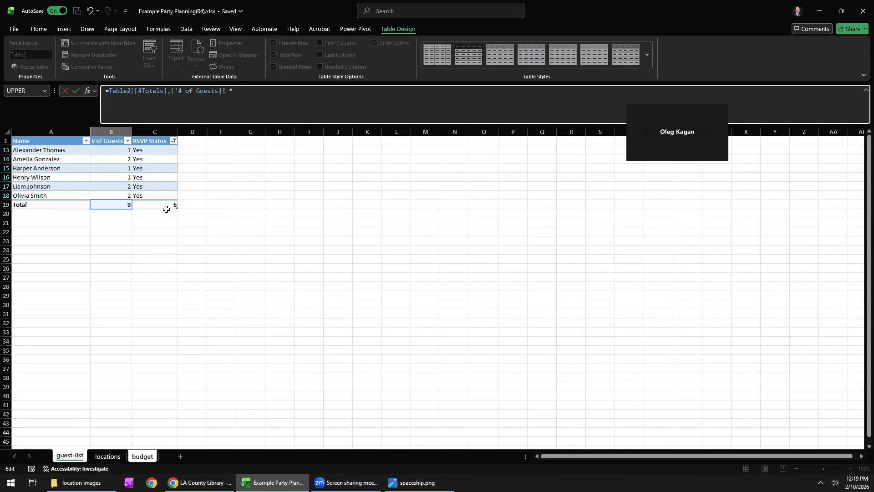
{"action": "left_click", "coordinate": [109, 456]}
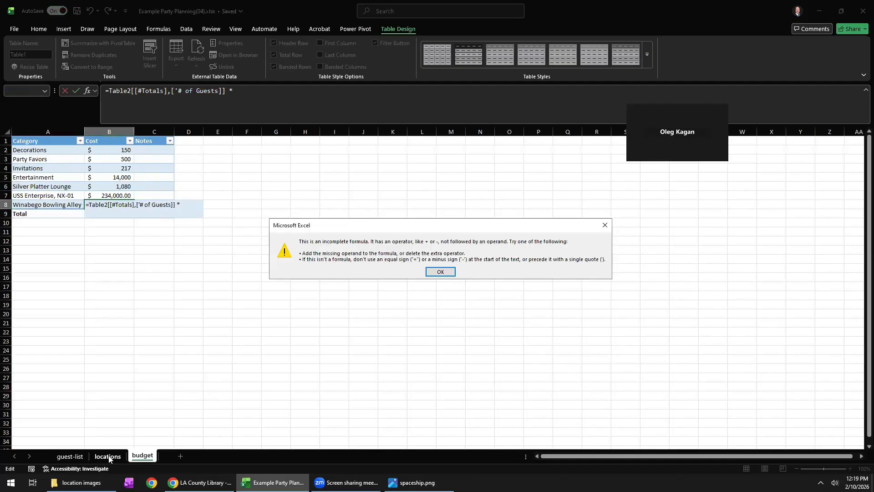
{"action": "left_click", "coordinate": [432, 273]}
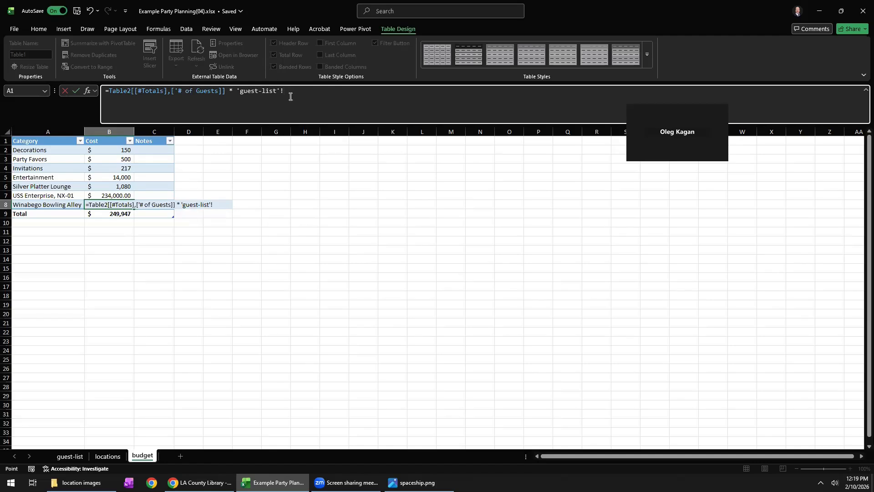
Remove the stray guest-list reference and complete the Winabego Bowling Alley cost formula with its price per guest from locations cell C4.
{"action": "key", "text": "BackSpace"}
{"action": "key", "text": "BackSpace"}
{"action": "key", "text": "BackSpace"}
{"action": "key", "text": "BackSpace"}
{"action": "key", "text": "BackSpace"}
{"action": "key", "text": "BackSpace"}
{"action": "key", "text": "BackSpace"}
{"action": "key", "text": "BackSpace"}
{"action": "key", "text": "BackSpace"}
{"action": "key", "text": "BackSpace"}
{"action": "key", "text": "BackSpace"}
{"action": "key", "text": "BackSpace"}
{"action": "key", "text": "BackSpace"}
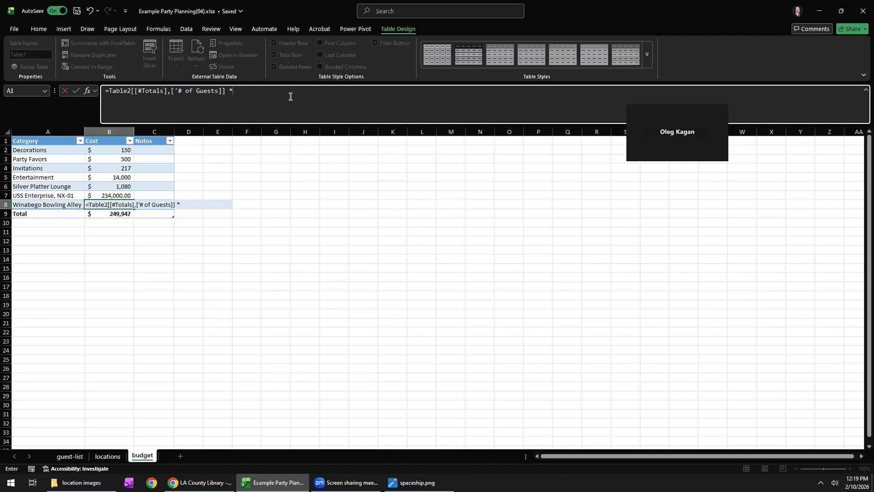
{"action": "left_click", "coordinate": [109, 455]}
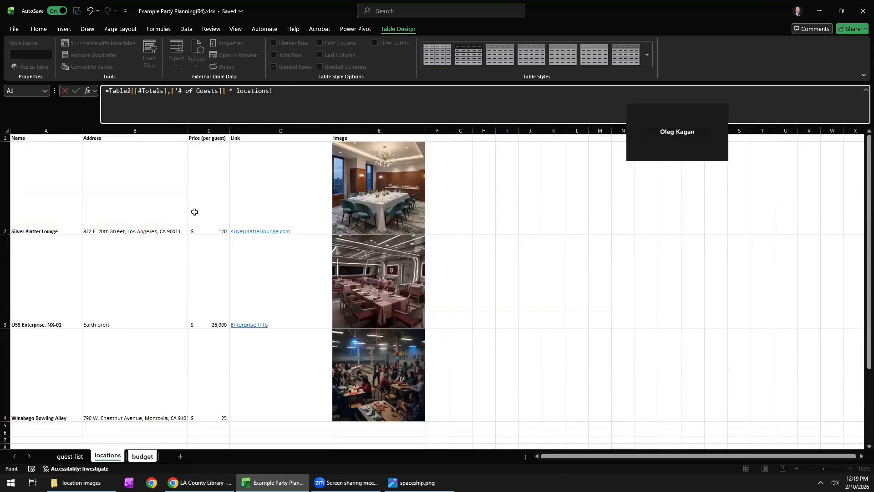
{"action": "left_click", "coordinate": [213, 390]}
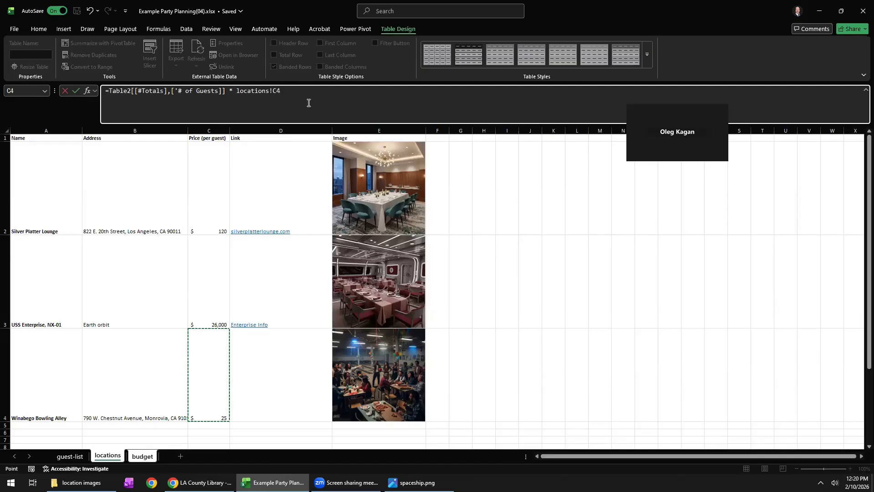
{"action": "key", "text": "Return"}
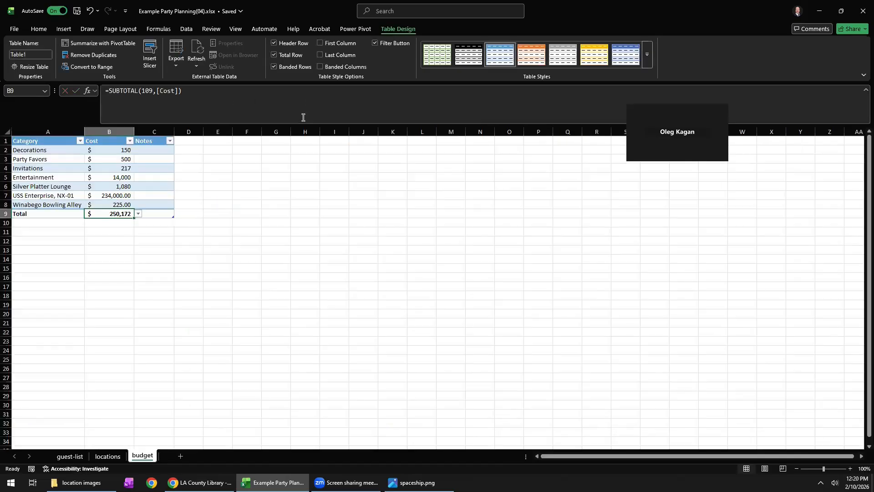
Check the Winabego Bowling Alley cost formula, the Total formula, and the three location costs in B6:B8.
{"action": "left_click", "coordinate": [118, 206]}
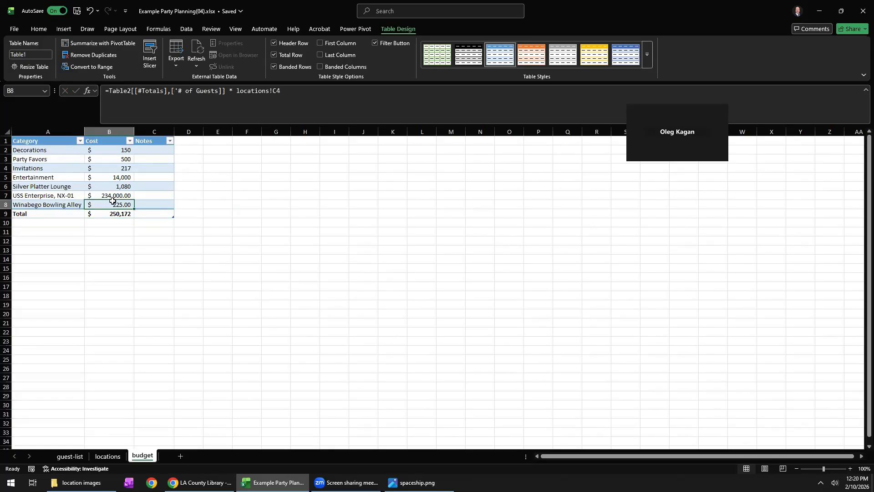
{"action": "left_click", "coordinate": [116, 213]}
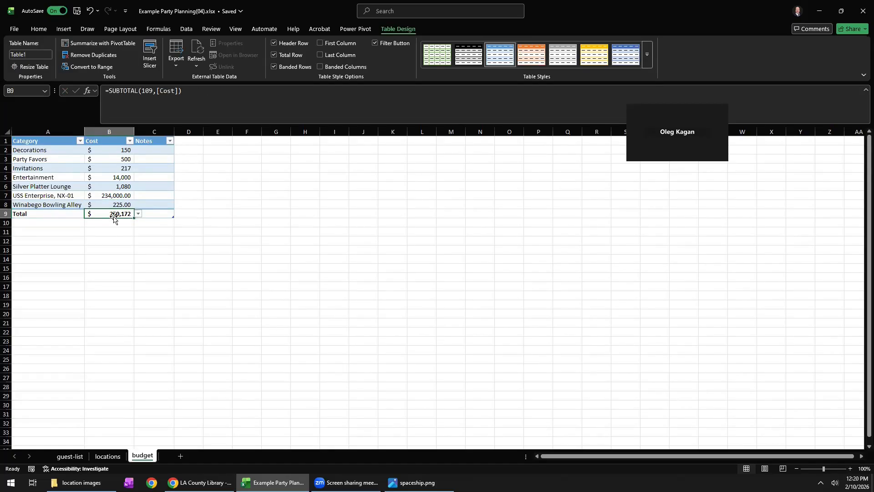
{"action": "left_click_drag", "start_coordinate": [118, 191], "coordinate": [118, 205]}
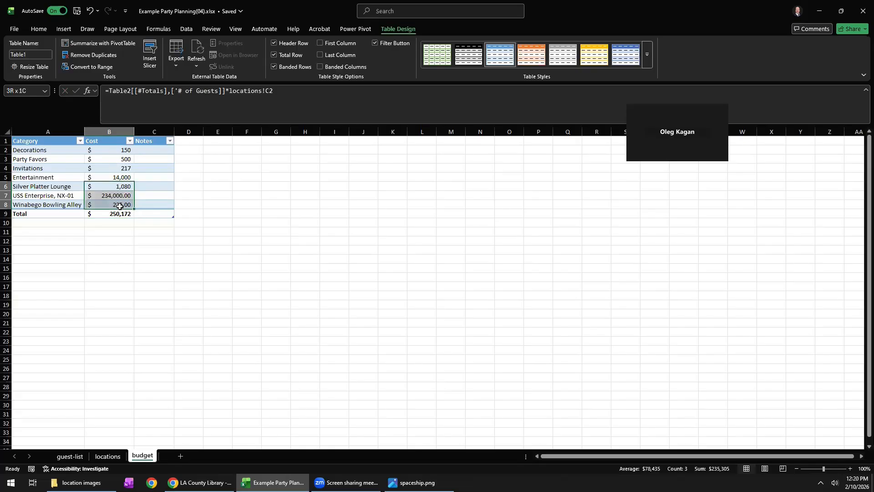
Filter the budget's Category column to hide USS Enterprise, NX-01 and Winabego Bowling Alley, keeping Silver Platter Lounge as the location.
{"action": "left_click", "coordinate": [130, 142]}
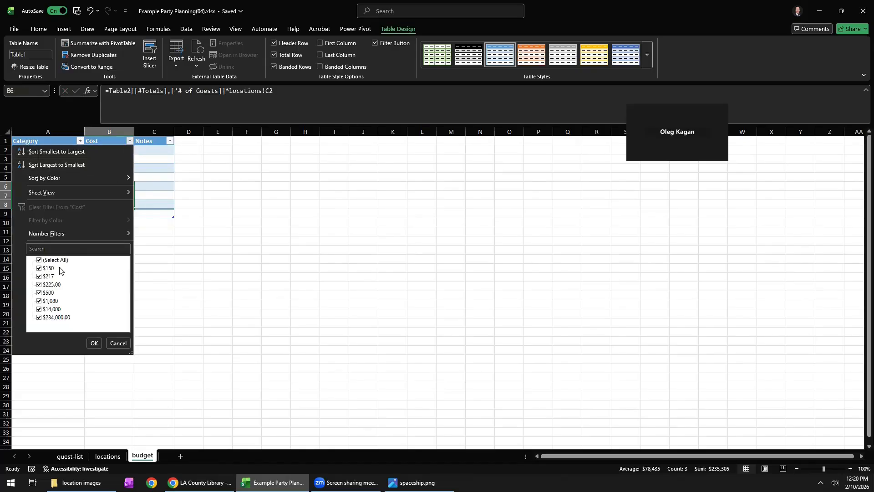
{"action": "left_click", "coordinate": [118, 343]}
{"action": "left_click", "coordinate": [80, 141]}
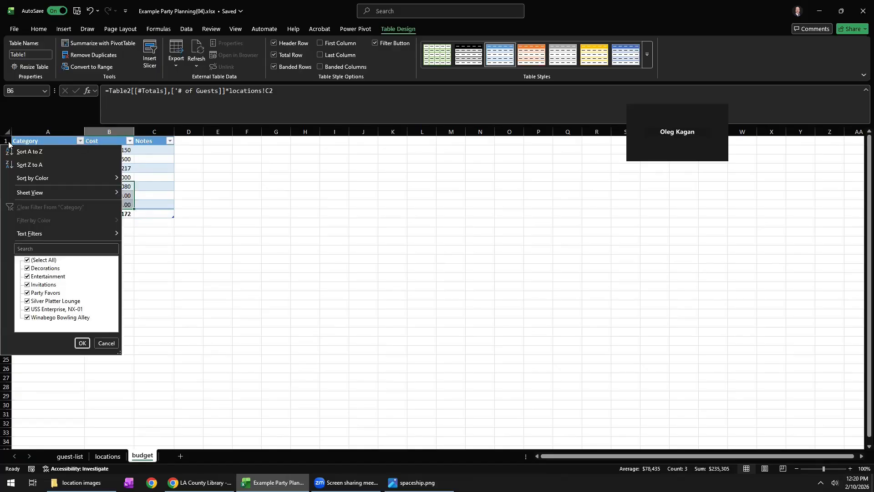
{"action": "left_click", "coordinate": [41, 310]}
{"action": "left_click", "coordinate": [41, 318]}
{"action": "left_click", "coordinate": [81, 343]}
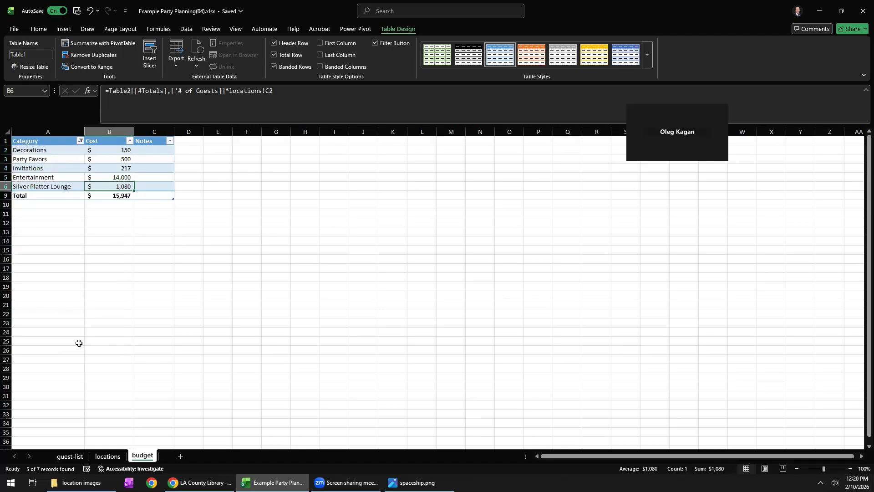
Review the filtered Total formula and the costs it sums with Silver Platter Lounge included.
{"action": "left_click", "coordinate": [116, 195]}
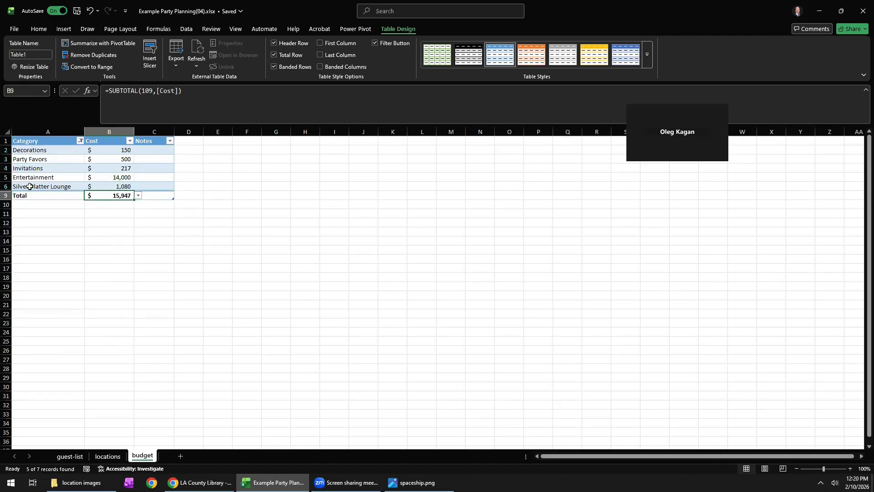
{"action": "left_click", "coordinate": [118, 153]}
{"action": "left_click_drag", "start_coordinate": [118, 154], "coordinate": [119, 185]}
{"action": "left_click", "coordinate": [117, 195]}
Change the Category filter to hide Silver Platter Lounge and show USS Enterprise, NX-01 instead.
{"action": "left_click", "coordinate": [80, 142]}
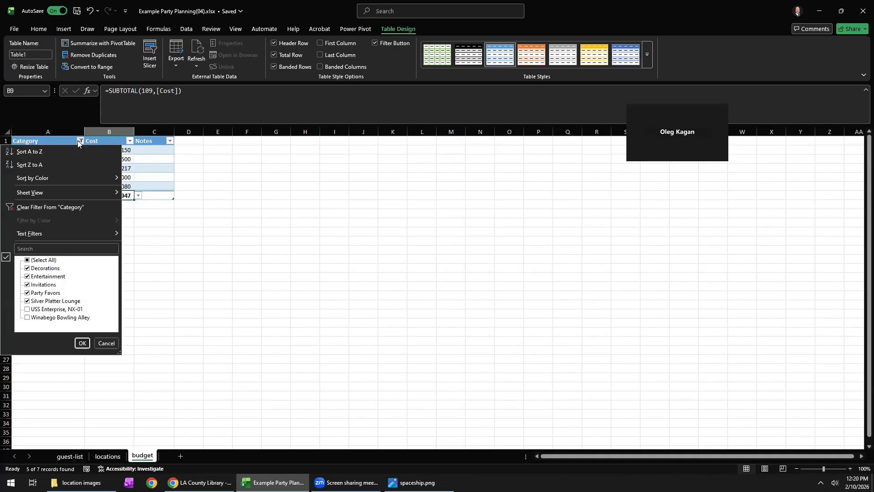
{"action": "left_click", "coordinate": [49, 301]}
{"action": "left_click", "coordinate": [51, 309]}
{"action": "left_click", "coordinate": [82, 344]}
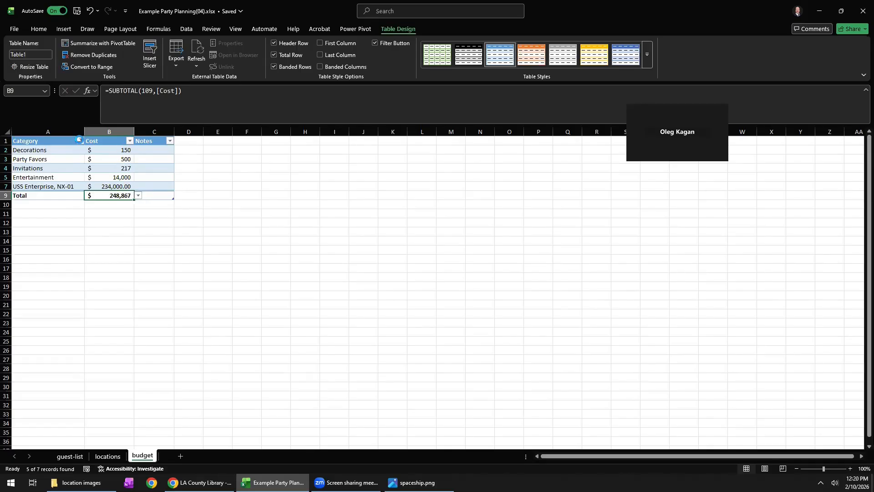
Change the Category filter to hide USS Enterprise, NX-01 and show Winabego Bowling Alley instead.
{"action": "left_click", "coordinate": [80, 142]}
{"action": "left_click", "coordinate": [43, 311]}
{"action": "left_click", "coordinate": [43, 318]}
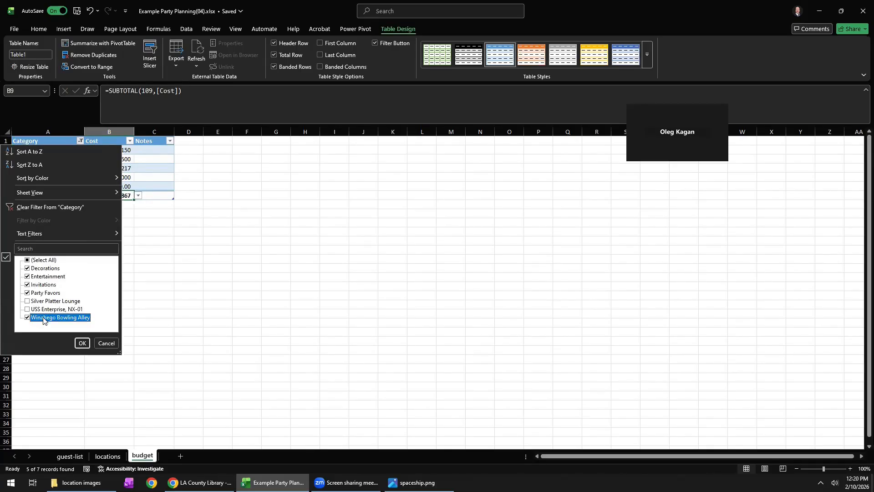
{"action": "left_click", "coordinate": [81, 344]}
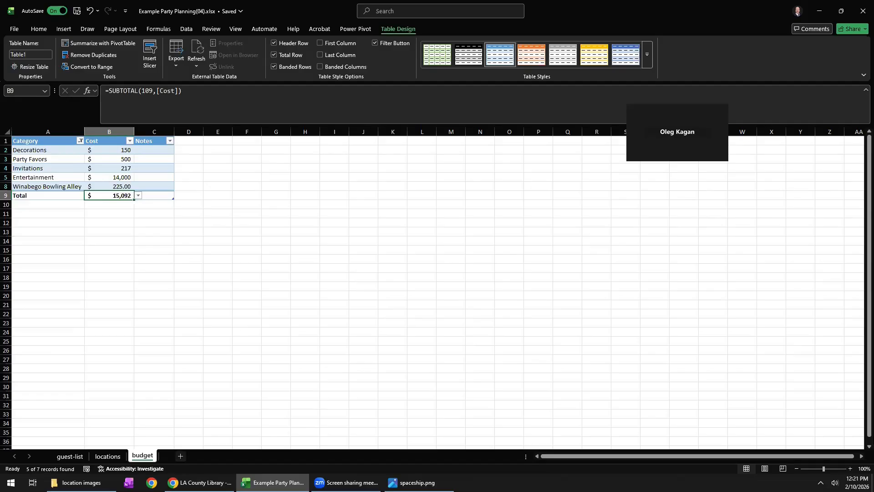
{"action": "left_click", "coordinate": [351, 416]}
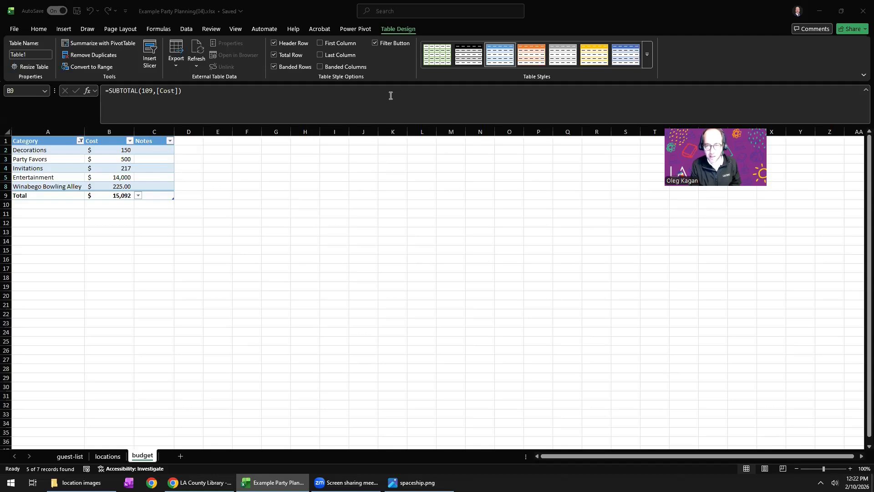
{"action": "left_click", "coordinate": [280, 214]}
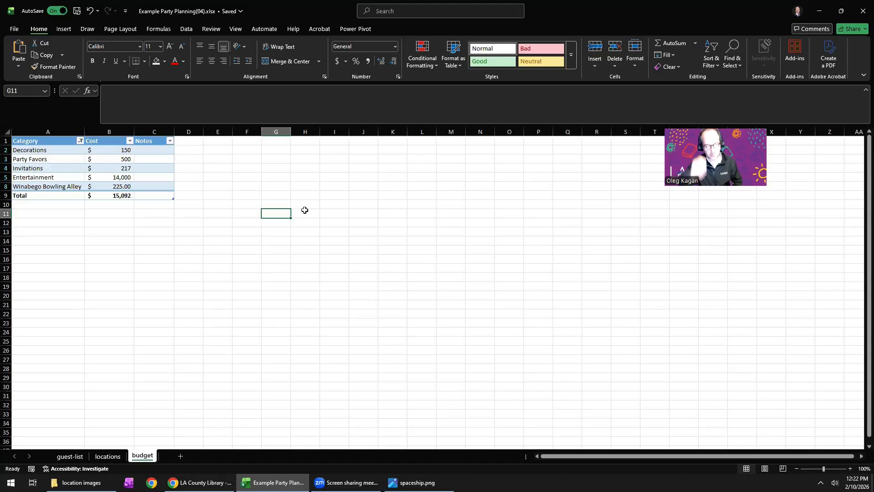
{"action": "left_click", "coordinate": [297, 220]}
{"action": "left_click_drag", "start_coordinate": [269, 213], "coordinate": [315, 261]}
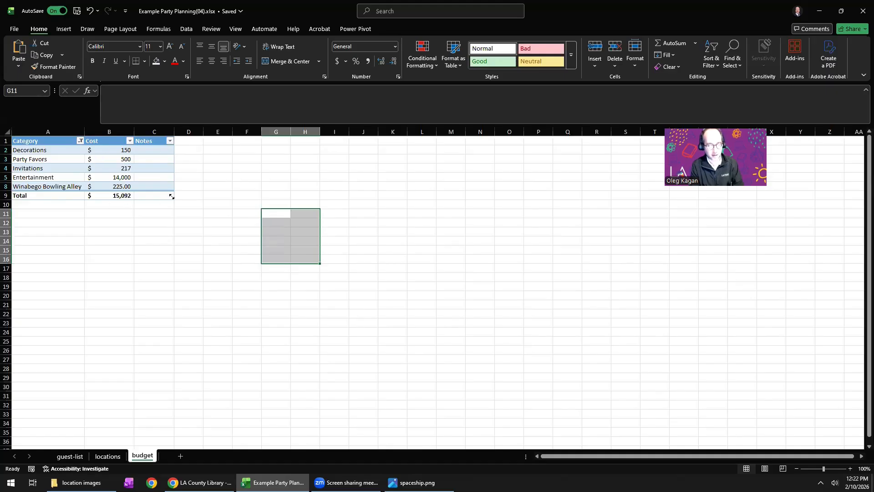
{"action": "left_click", "coordinate": [161, 157]}
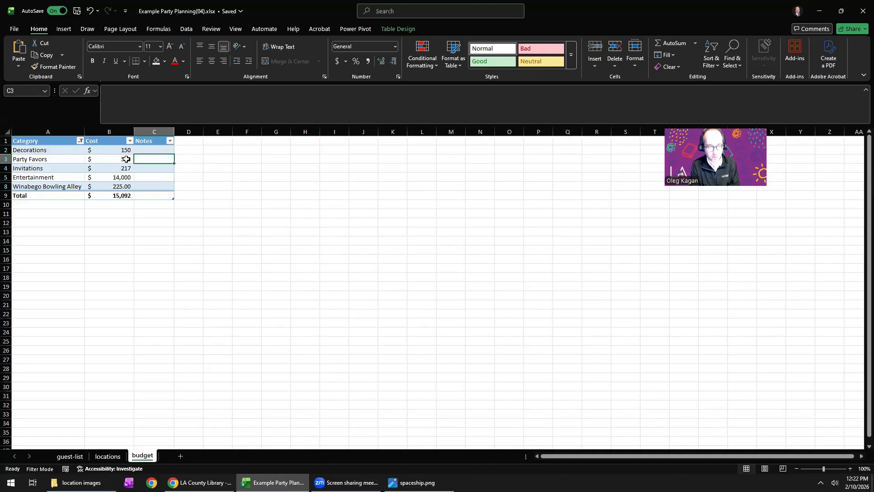
{"action": "left_click", "coordinate": [258, 176]}
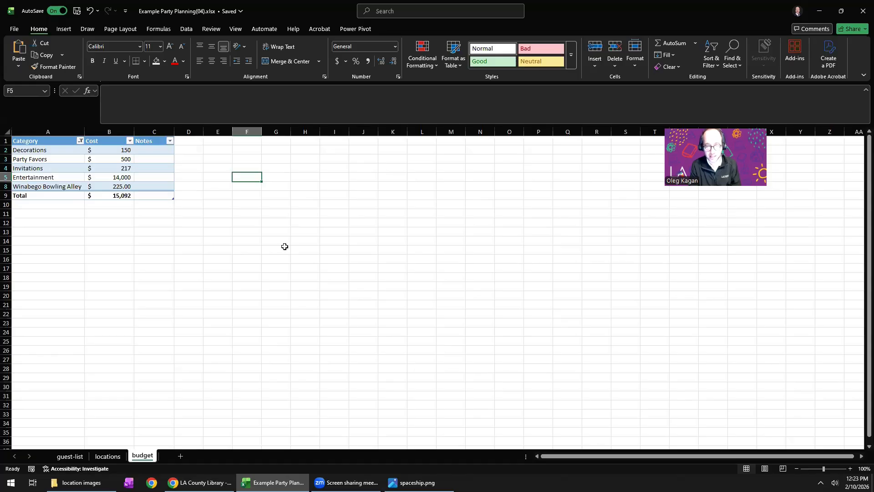
{"action": "left_click", "coordinate": [271, 213]}
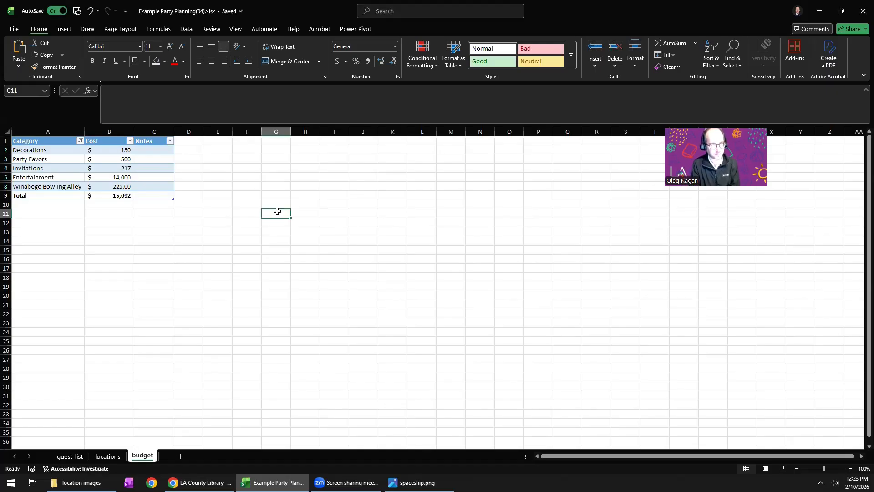
Enter the sample numbers 4 in cell E15 and 5 in cell F15, below the budget table.
{"action": "left_click", "coordinate": [213, 251]}
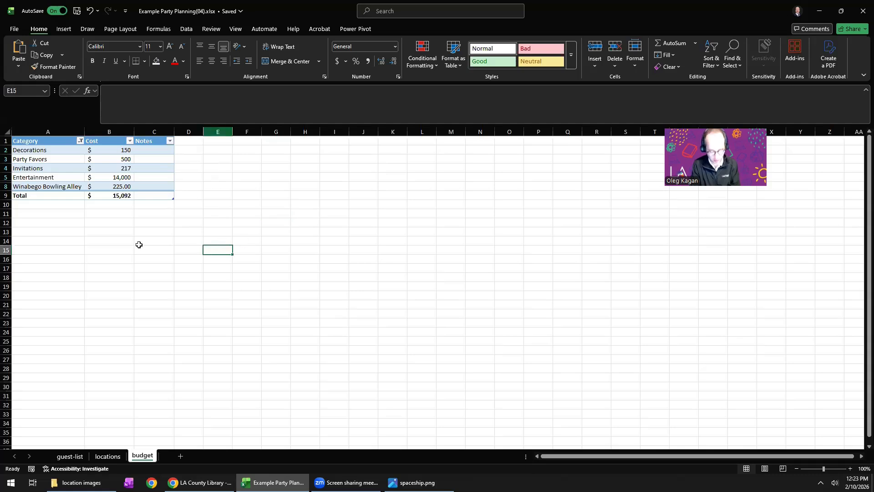
{"action": "type", "text": "4"}
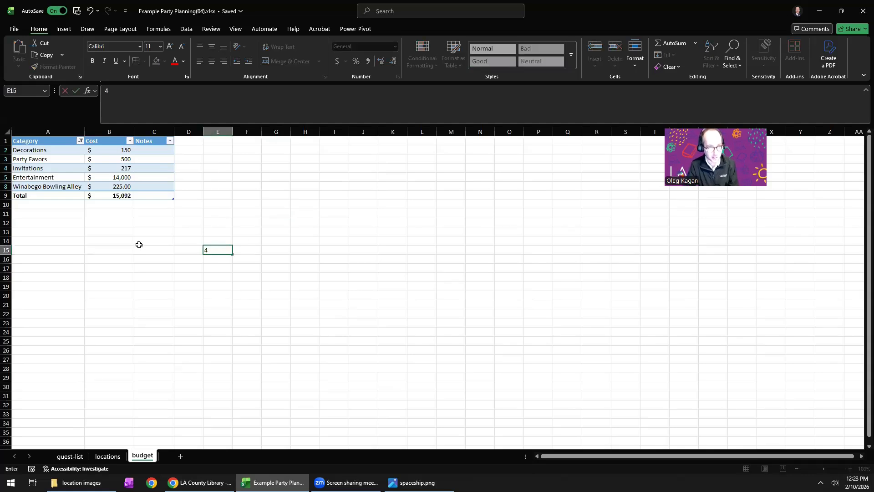
{"action": "key", "text": "Tab"}
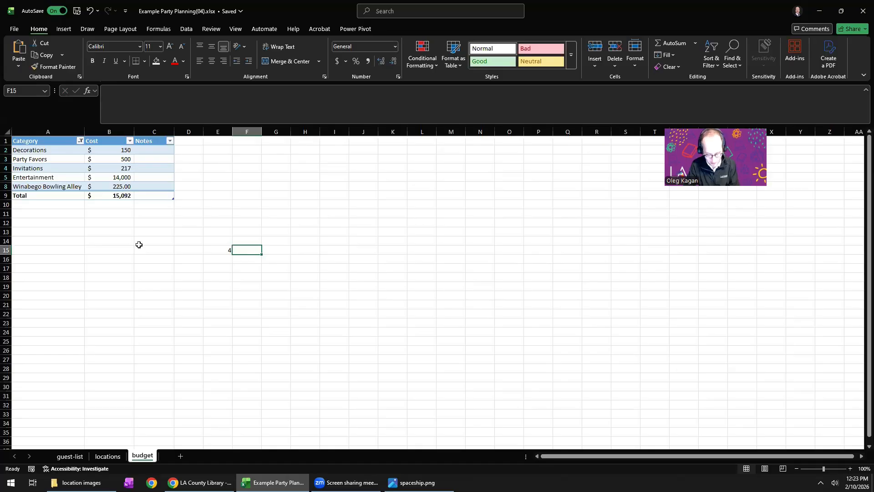
{"action": "type", "text": "5"}
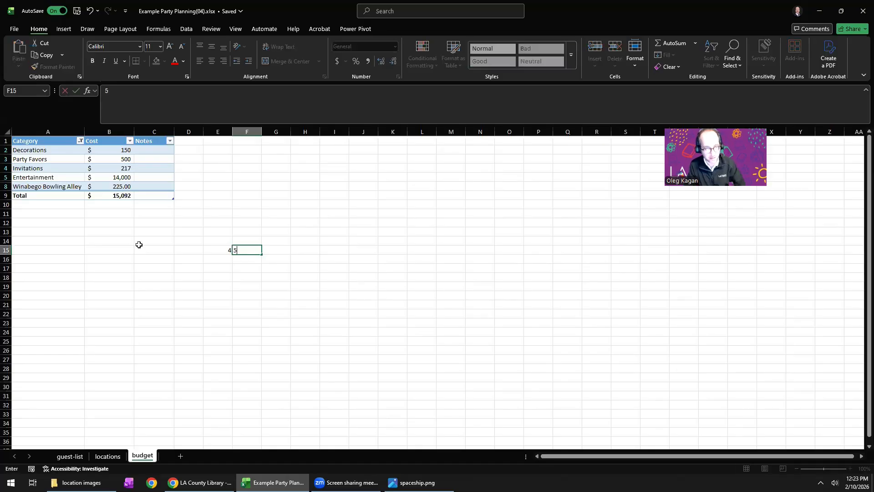
{"action": "key", "text": "Return"}
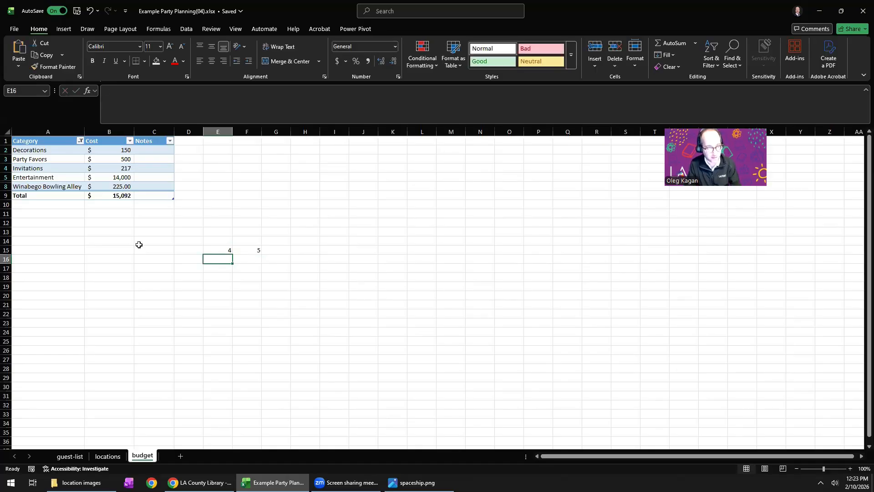
Subtract F15 from E15 in cell G15 with the formula =E15-F15.
{"action": "left_click", "coordinate": [287, 249]}
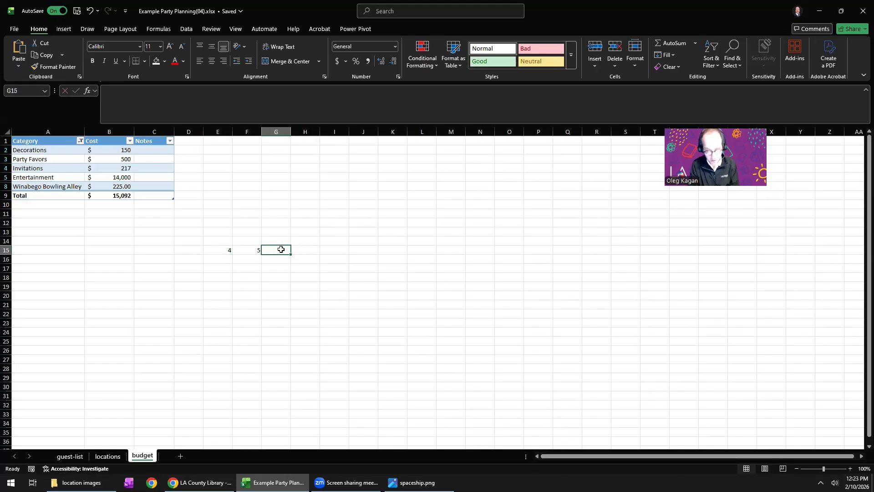
{"action": "type", "text": "="}
{"action": "left_click", "coordinate": [222, 250]}
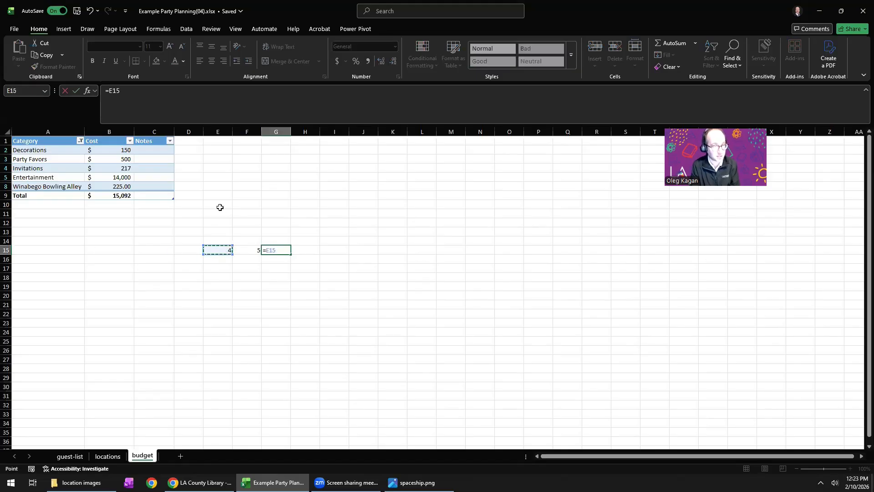
{"action": "type", "text": "-"}
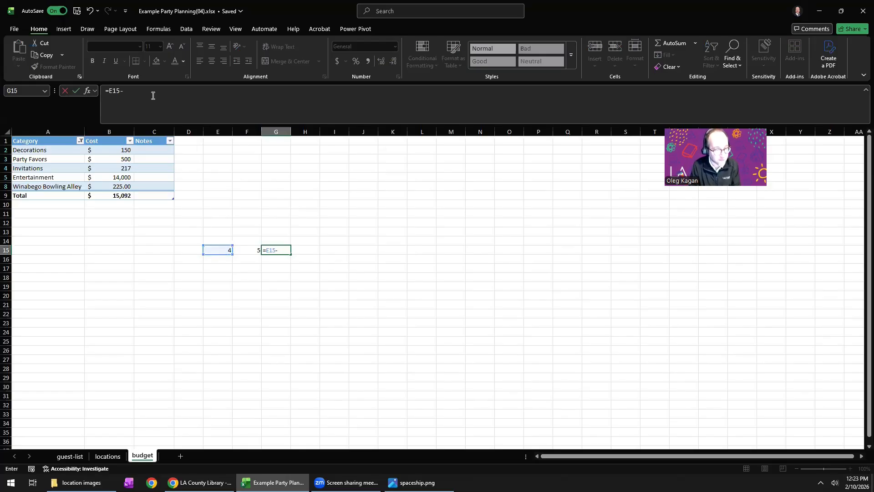
{"action": "type", "text": "F15"}
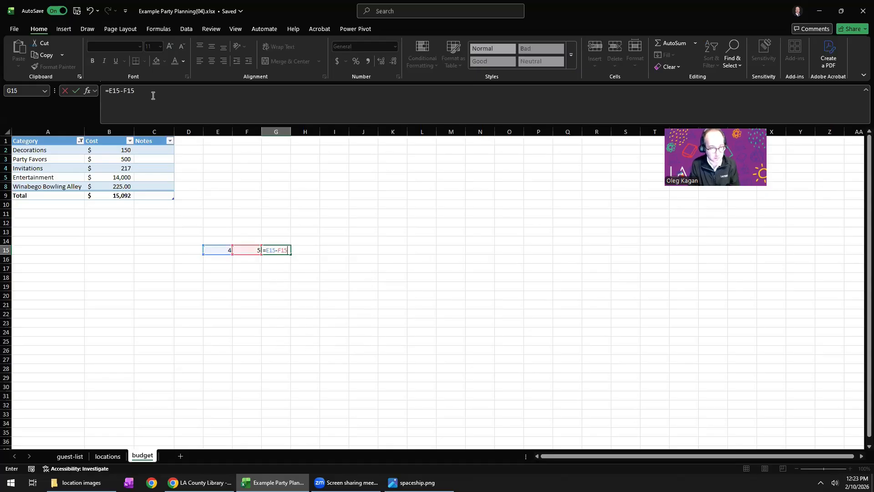
{"action": "key", "text": "Return"}
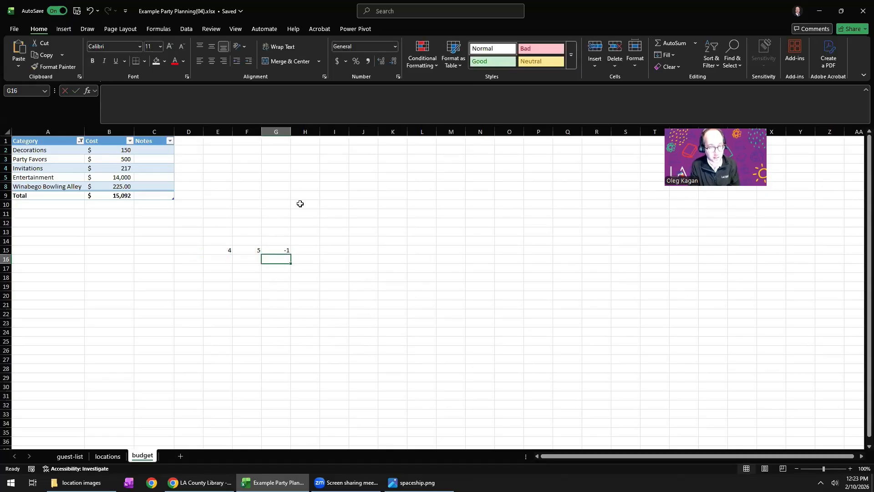
Change the formula in G15 to divide E15 by F15 with =E15/F15.
{"action": "left_click", "coordinate": [289, 250]}
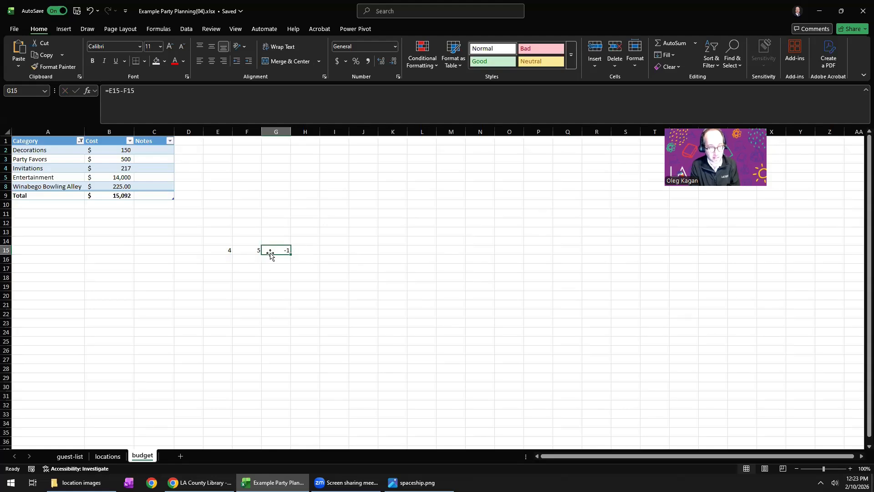
{"action": "left_click", "coordinate": [124, 89]}
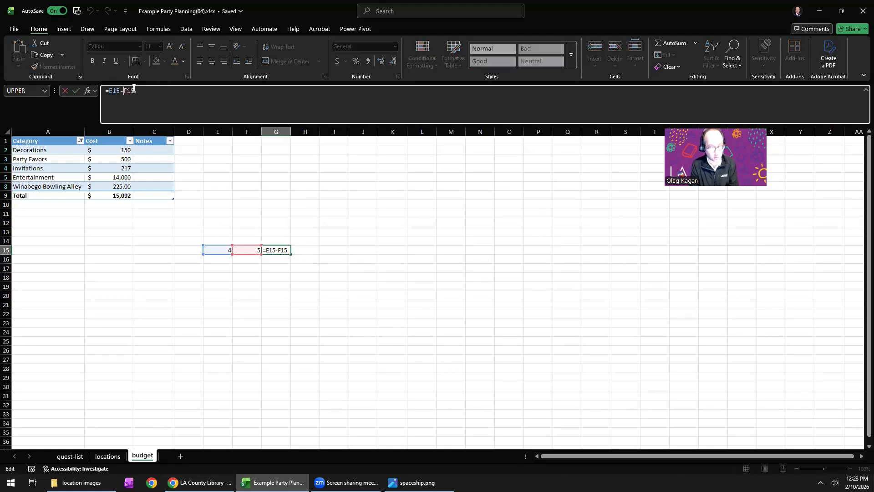
{"action": "key", "text": "BackSpace"}
{"action": "type", "text": "/"}
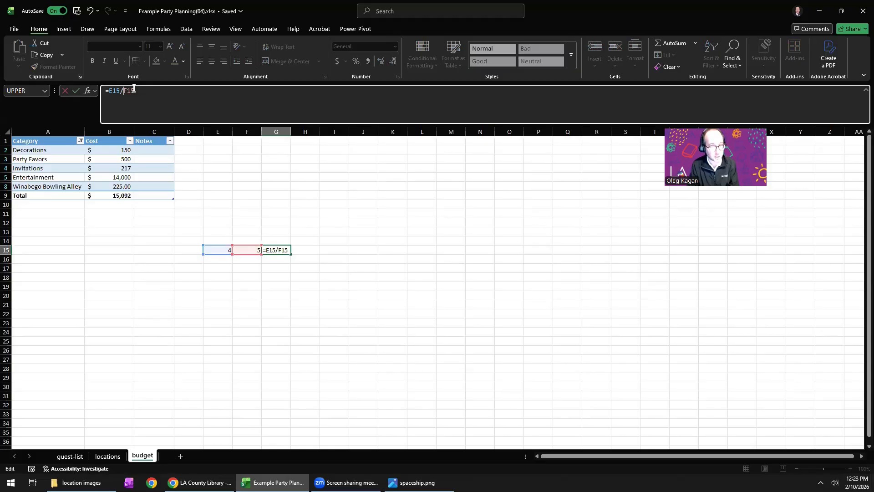
{"action": "key", "text": "Return"}
Examine G15's division formula in the cell and in the formula bar, making the formula bar taller.
{"action": "left_click_drag", "start_coordinate": [212, 250], "coordinate": [270, 248]}
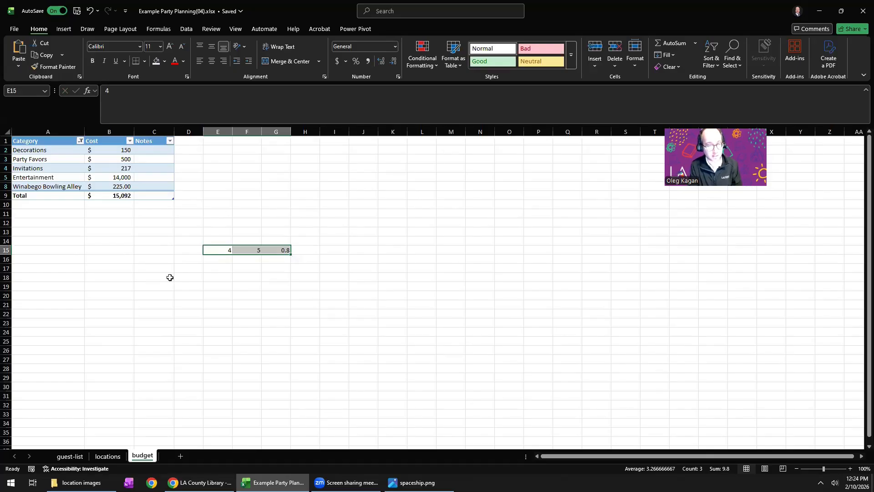
{"action": "left_click", "coordinate": [273, 250]}
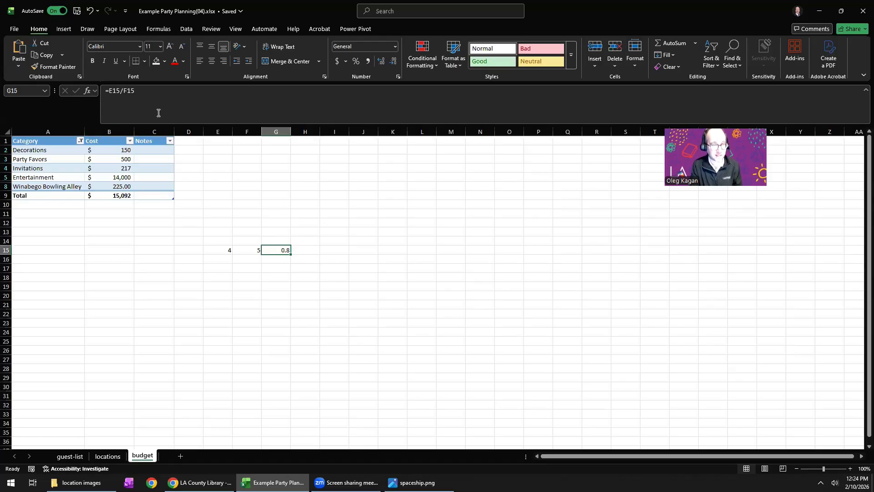
{"action": "double_click", "coordinate": [284, 250]}
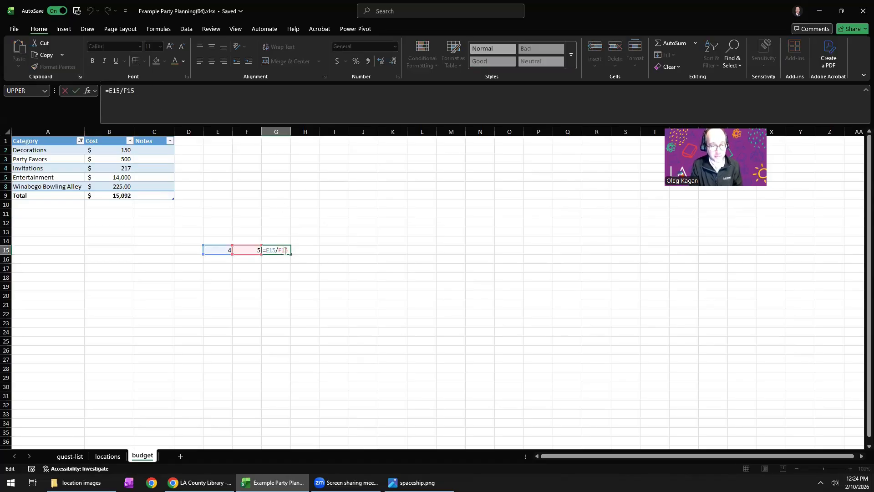
{"action": "left_click_drag", "start_coordinate": [288, 250], "coordinate": [256, 250]}
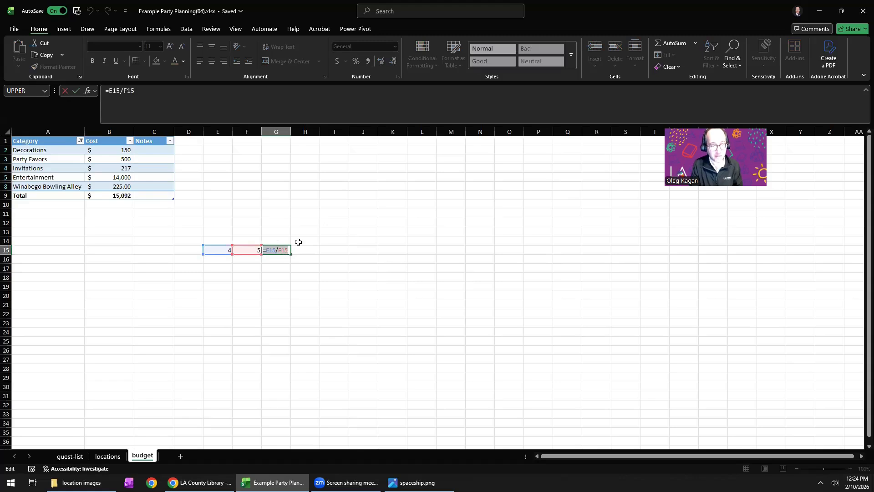
{"action": "left_click", "coordinate": [132, 90]}
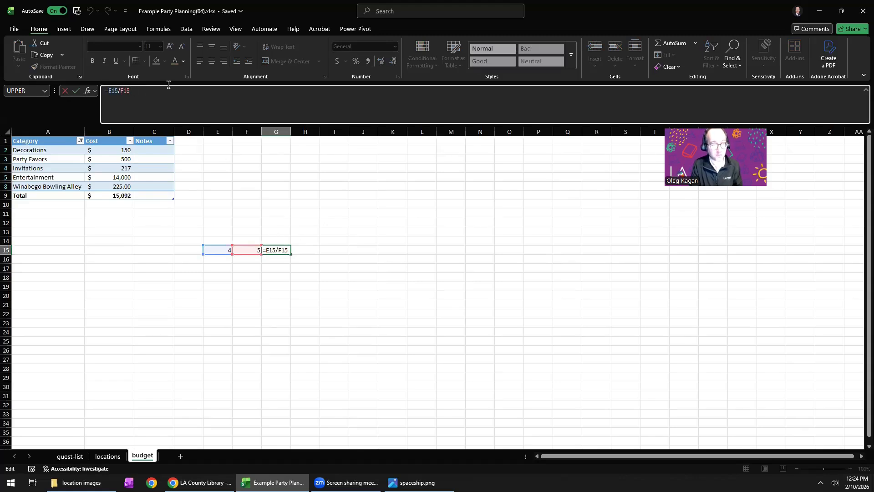
{"action": "left_click_drag", "start_coordinate": [221, 124], "coordinate": [228, 163]}
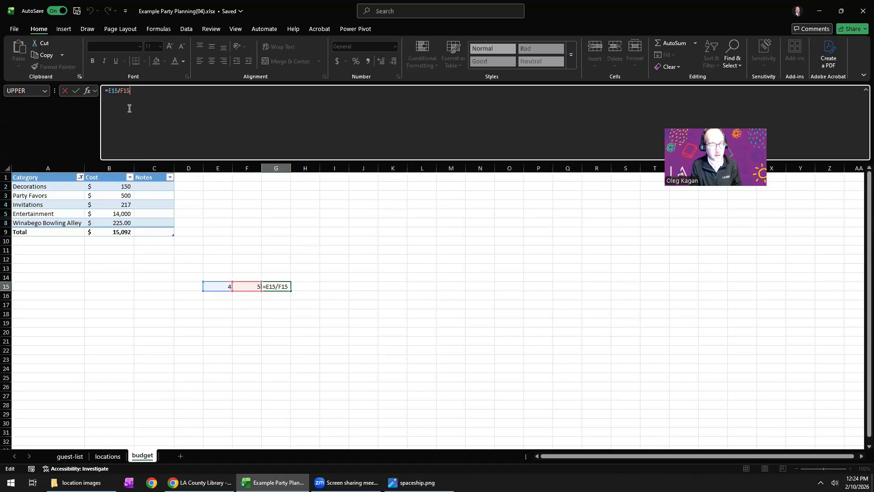
{"action": "left_click", "coordinate": [275, 295]}
{"action": "left_click", "coordinate": [275, 287]}
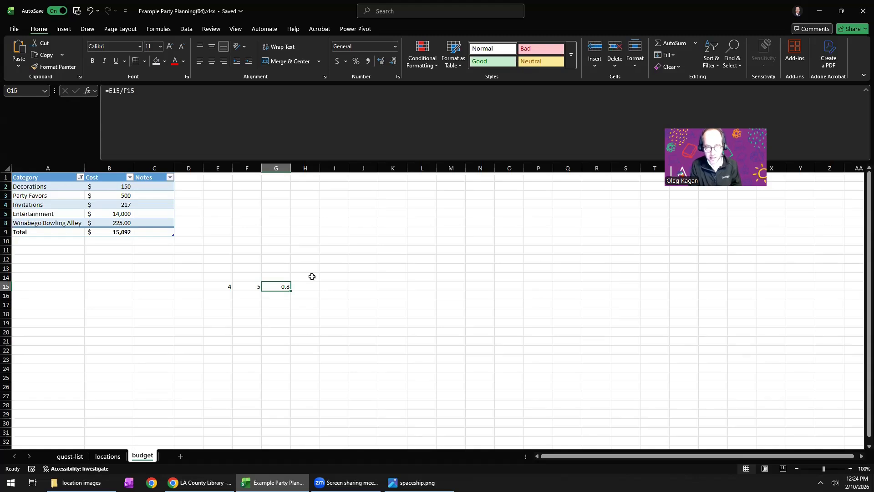
Clear the sample numbers and the formula from cells E15 to G15.
{"action": "left_click", "coordinate": [231, 286]}
{"action": "left_click_drag", "start_coordinate": [240, 287], "coordinate": [279, 285]}
{"action": "key", "text": "Delete"}
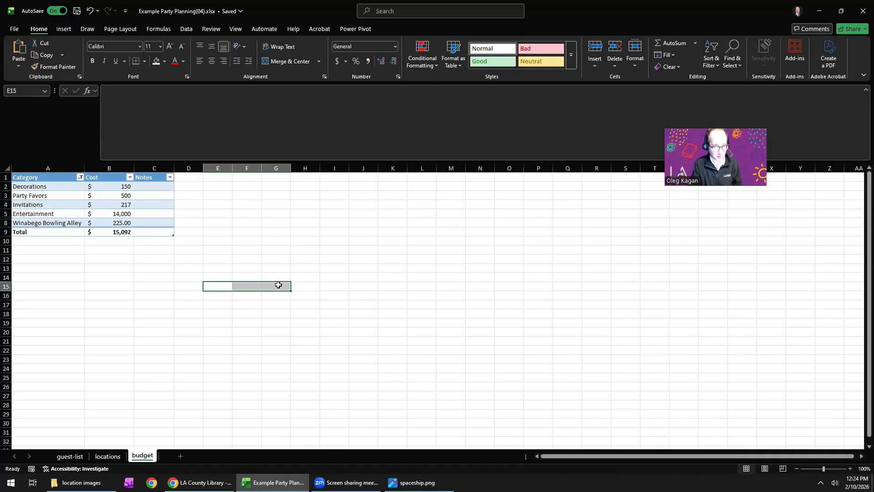
Switch to the image viewer showing spaceship.png, copy the image to the clipboard and close the viewer.
{"action": "left_click", "coordinate": [418, 482]}
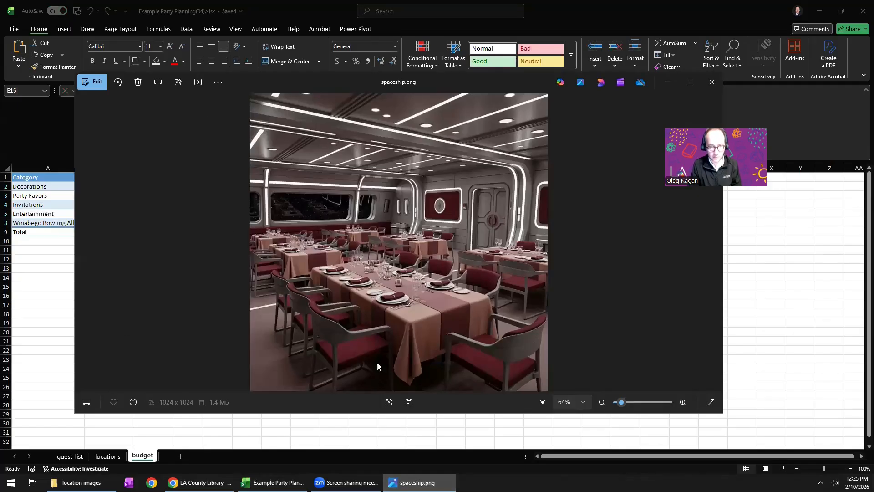
{"action": "right_click", "coordinate": [346, 275]}
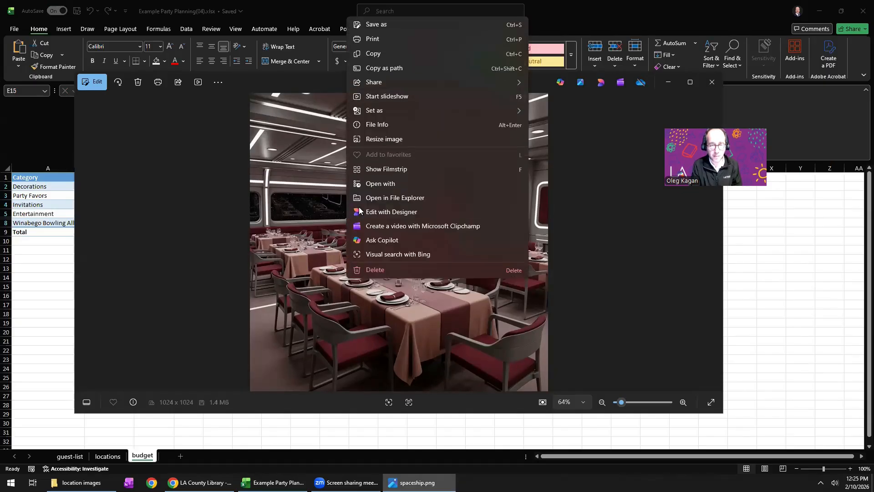
{"action": "left_click", "coordinate": [241, 258]}
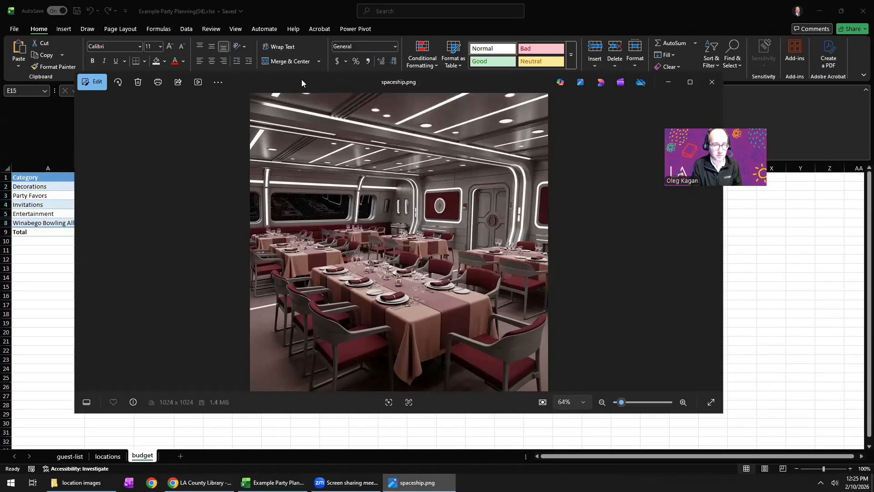
{"action": "left_click_drag", "start_coordinate": [301, 79], "coordinate": [222, 96]}
{"action": "right_click", "coordinate": [226, 193]}
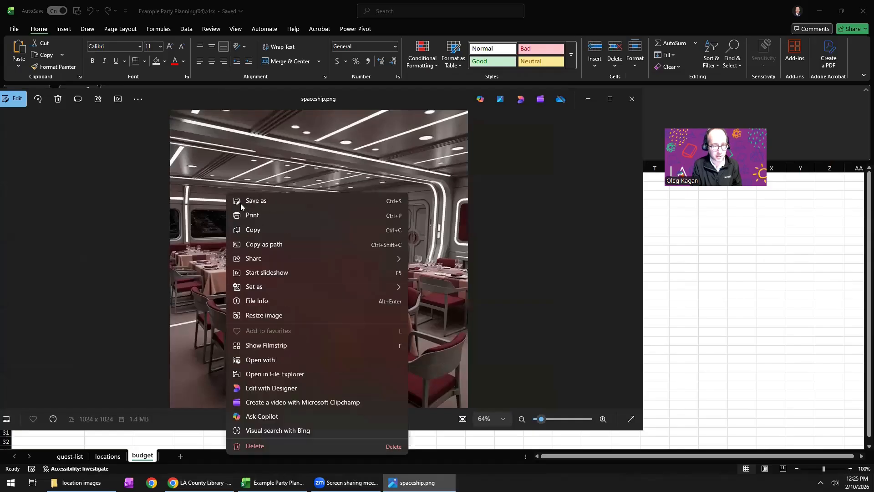
{"action": "left_click", "coordinate": [251, 230]}
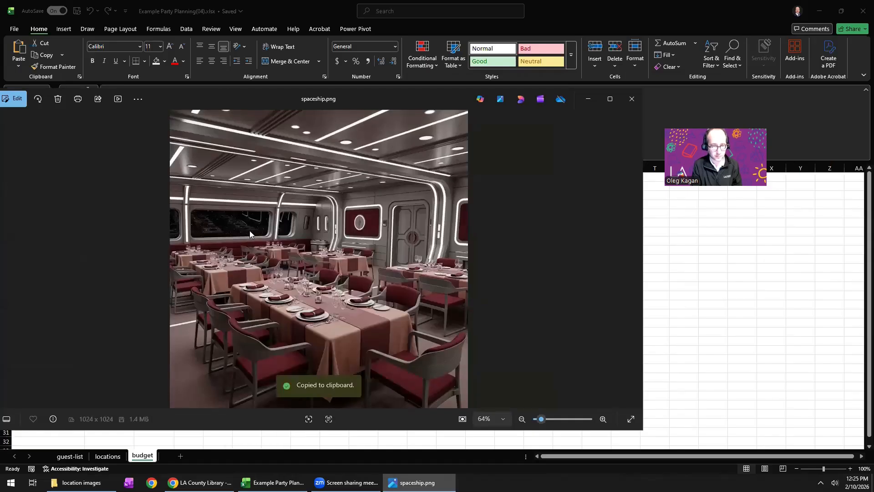
{"action": "left_click", "coordinate": [632, 99]}
Paste the copied spaceship image into the budget sheet at cell F13 and select it.
{"action": "left_click", "coordinate": [245, 266]}
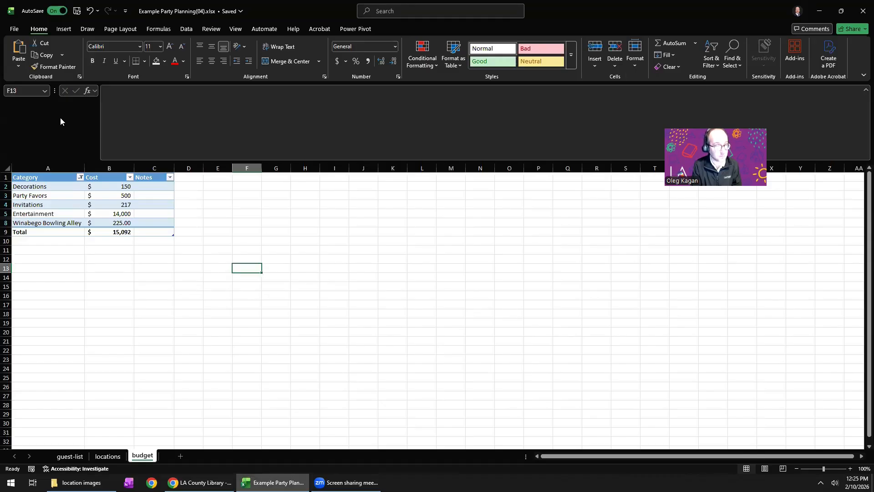
{"action": "left_click", "coordinate": [17, 47]}
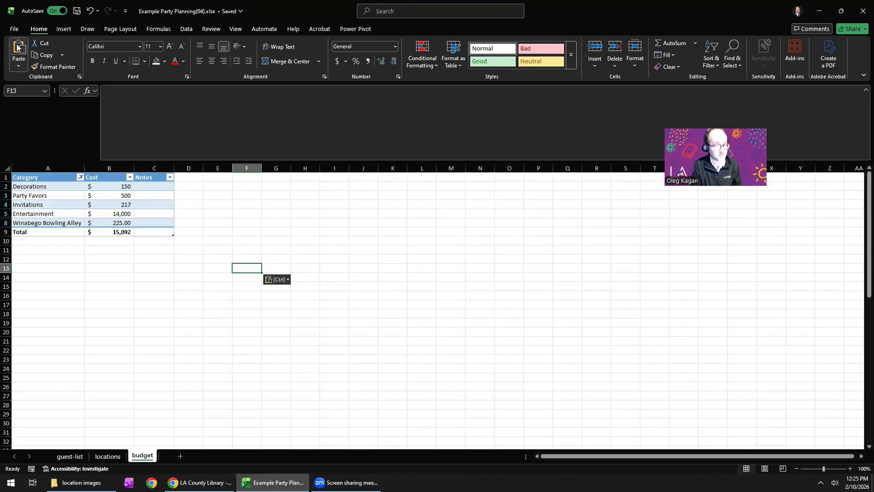
{"action": "left_click", "coordinate": [342, 356]}
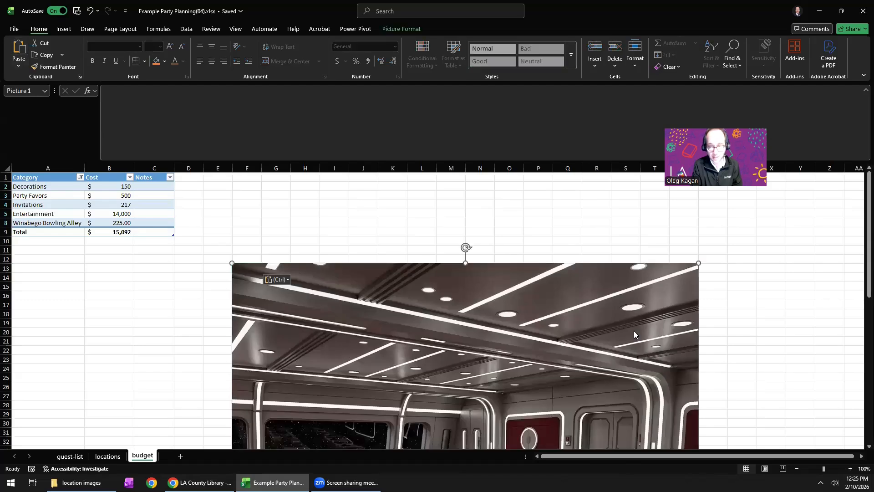
Shrink the spaceship picture to about 3.5 inches square and move it below the budget table, with its upper corner in B18.
{"action": "left_click_drag", "start_coordinate": [699, 263], "coordinate": [619, 313]}
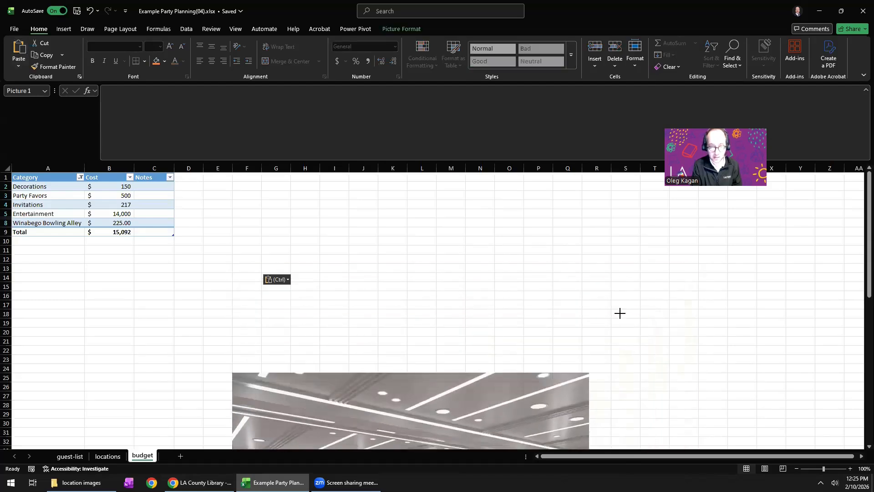
{"action": "left_click_drag", "start_coordinate": [323, 334], "coordinate": [332, 267]}
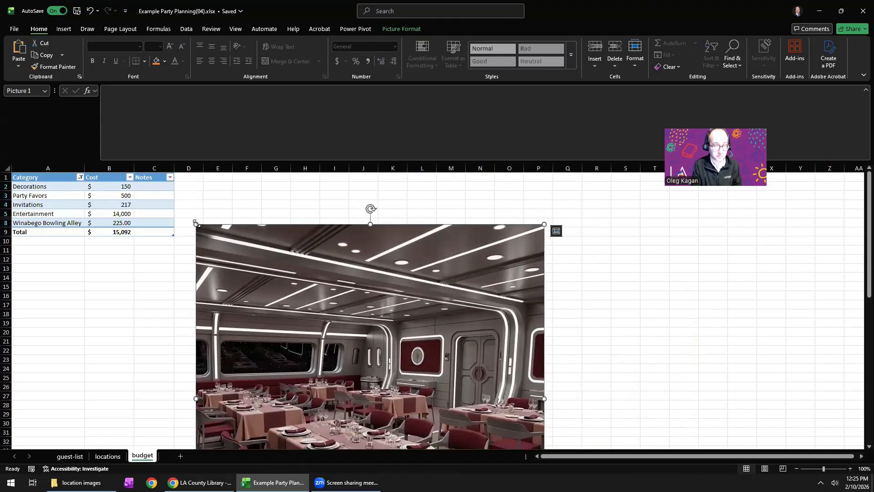
{"action": "left_click_drag", "start_coordinate": [198, 225], "coordinate": [411, 409]}
{"action": "left_click_drag", "start_coordinate": [411, 409], "coordinate": [260, 262]}
{"action": "left_click_drag", "start_coordinate": [299, 322], "coordinate": [143, 374]}
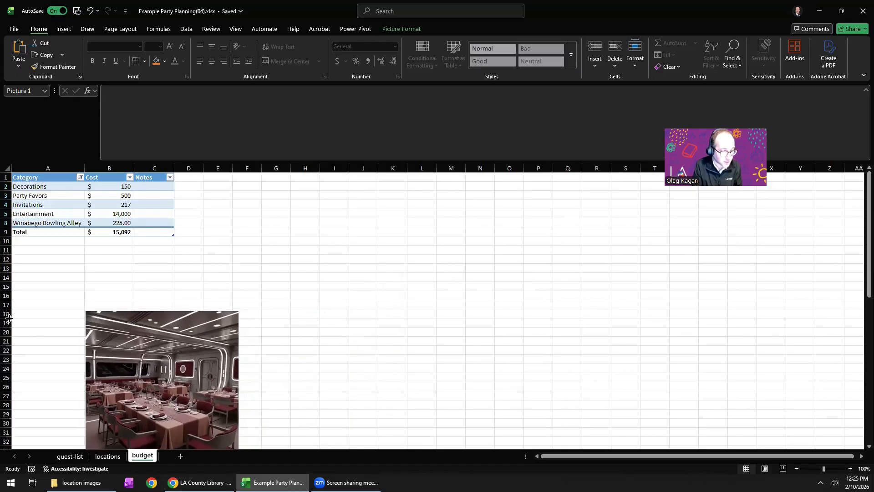
Place the picture inside cell B18, toggle it out over the cells and back in, and make row 18 taller.
{"action": "left_click_drag", "start_coordinate": [10, 407], "coordinate": [10, 407]}
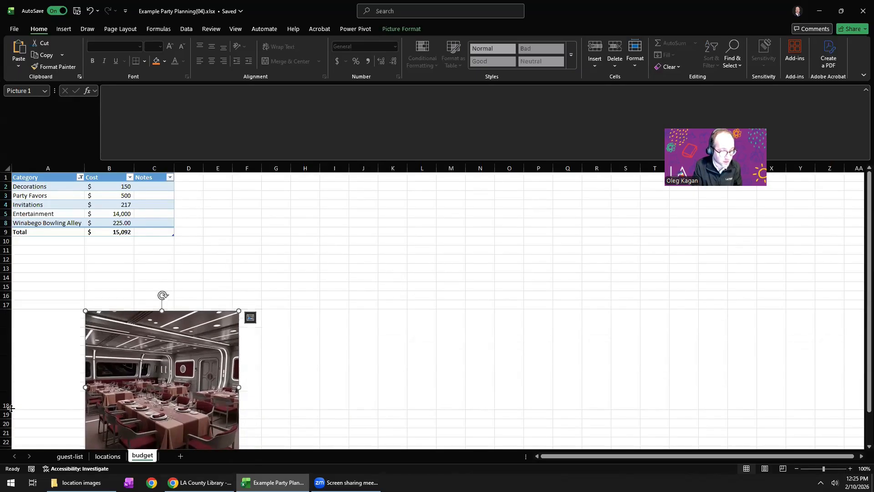
{"action": "left_click_drag", "start_coordinate": [18, 361], "coordinate": [17, 324]}
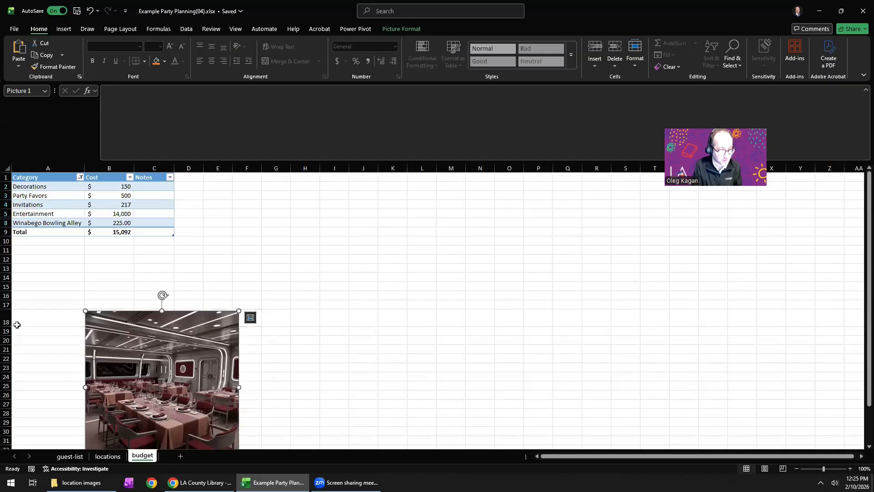
{"action": "left_click", "coordinate": [250, 318]}
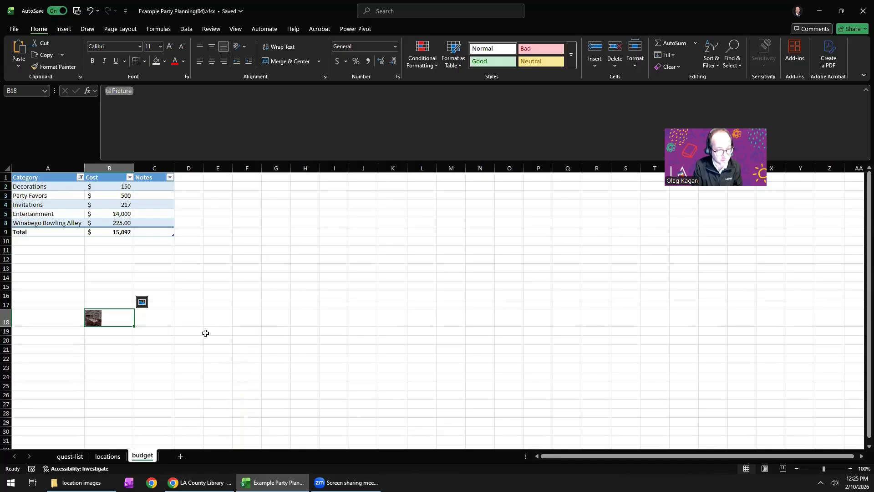
{"action": "left_click", "coordinate": [143, 304]}
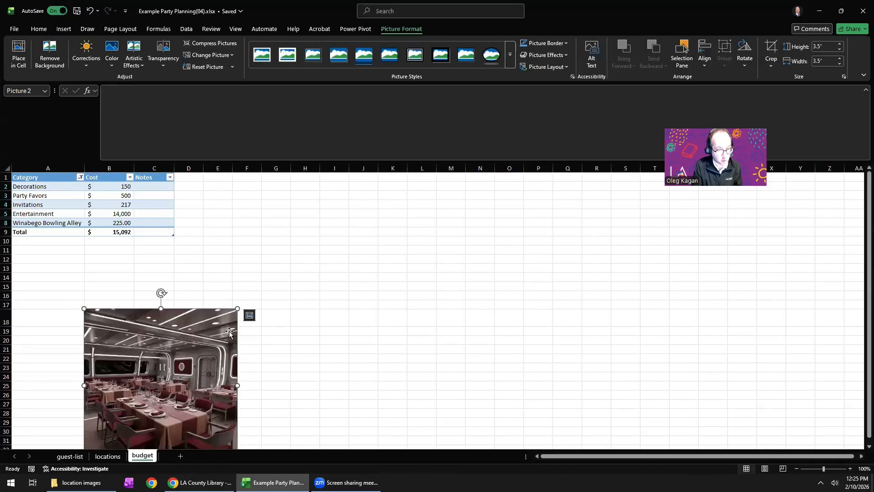
{"action": "left_click", "coordinate": [249, 318]}
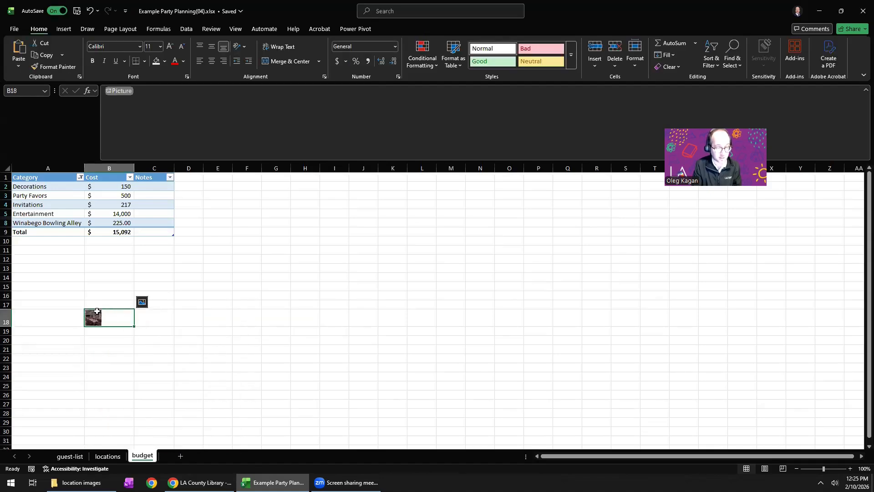
{"action": "left_click_drag", "start_coordinate": [6, 325], "coordinate": [7, 344]}
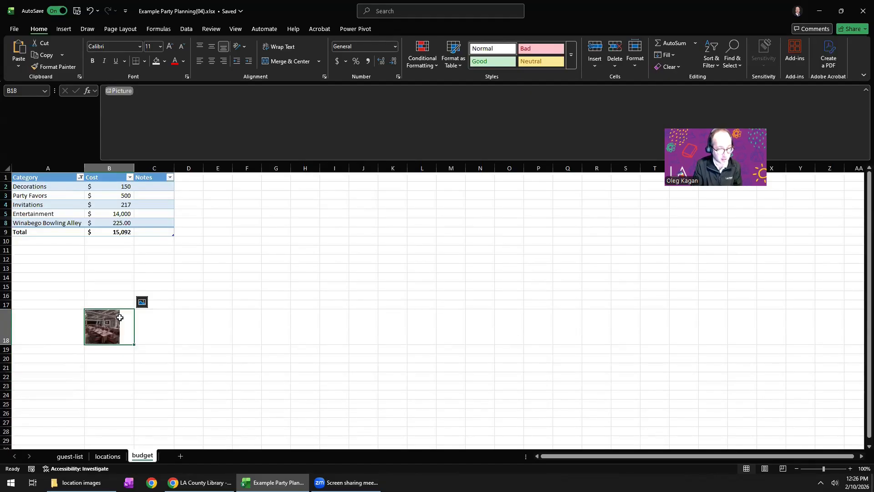
Place the picture over the cells again, resize it to about 2.38 inches square and move it beside the budget table around columns F to I.
{"action": "left_click", "coordinate": [142, 302]}
{"action": "left_click_drag", "start_coordinate": [143, 369], "coordinate": [238, 318]}
{"action": "left_click_drag", "start_coordinate": [338, 242], "coordinate": [289, 293]}
{"action": "left_click_drag", "start_coordinate": [238, 345], "coordinate": [293, 286]}
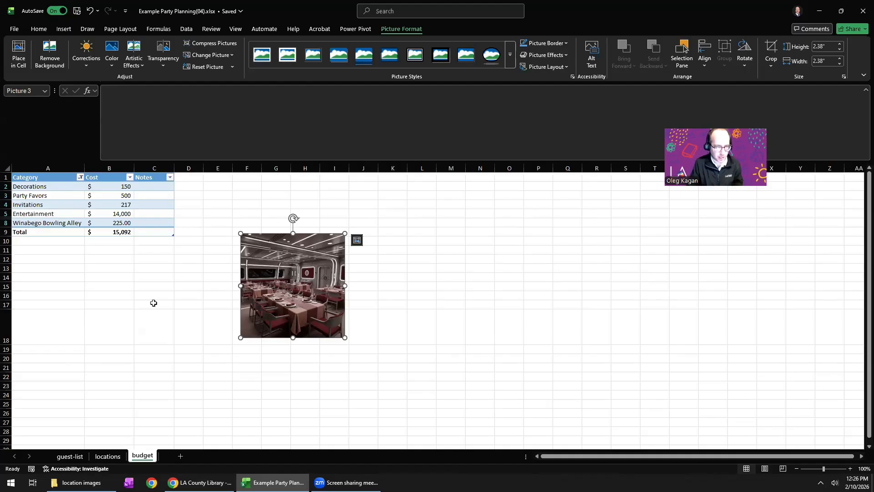
{"action": "left_click", "coordinate": [200, 290]}
Shrink the formula bar to a single line and select empty cell D18.
{"action": "left_click", "coordinate": [90, 287]}
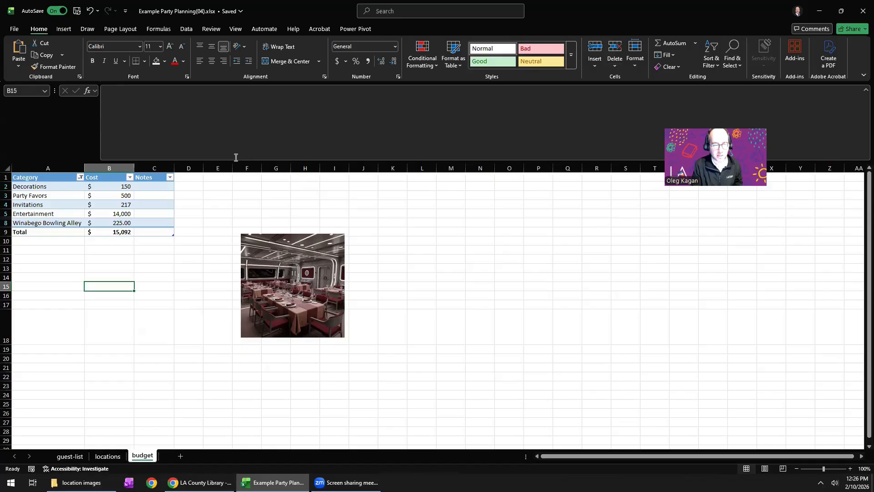
{"action": "left_click_drag", "start_coordinate": [232, 152], "coordinate": [231, 96]}
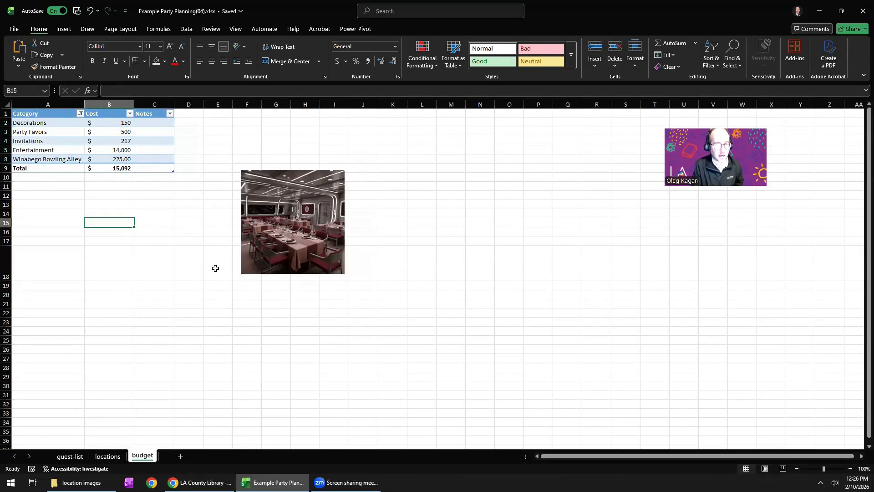
{"action": "left_click", "coordinate": [193, 259]}
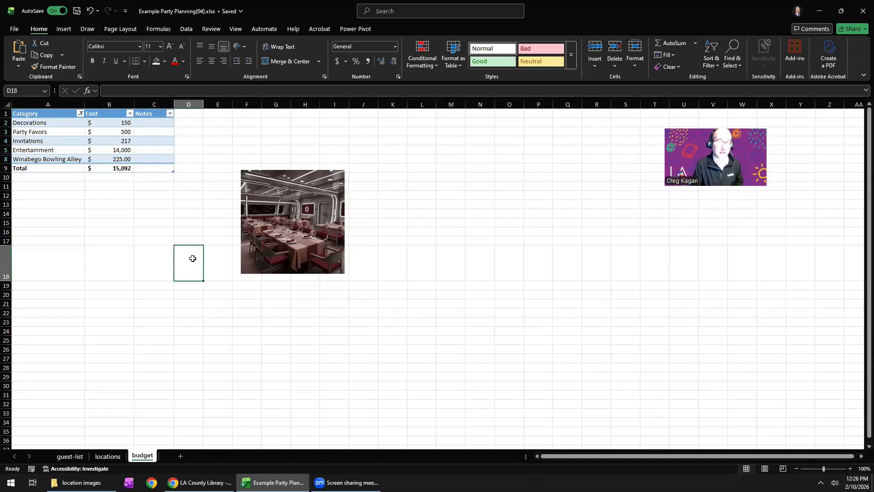
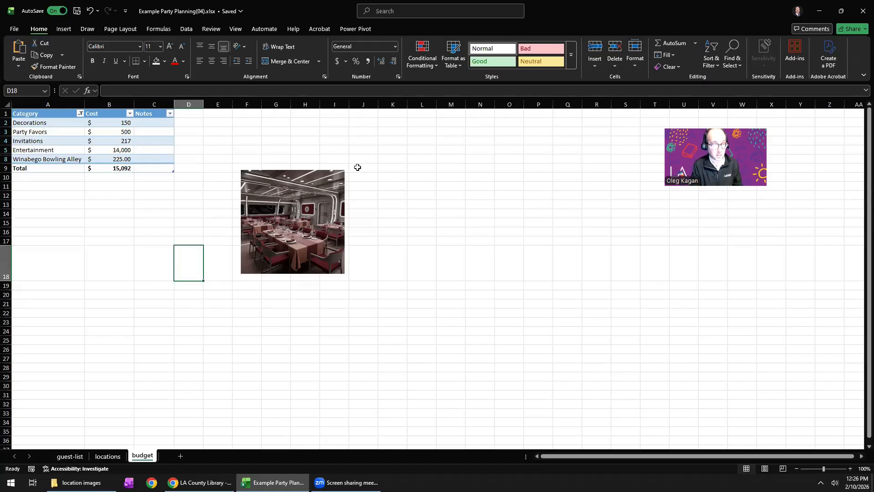
Select the budget table's cost values in B2:B8 and look through the Cost column's sort and filter options.
{"action": "left_click", "coordinate": [109, 154]}
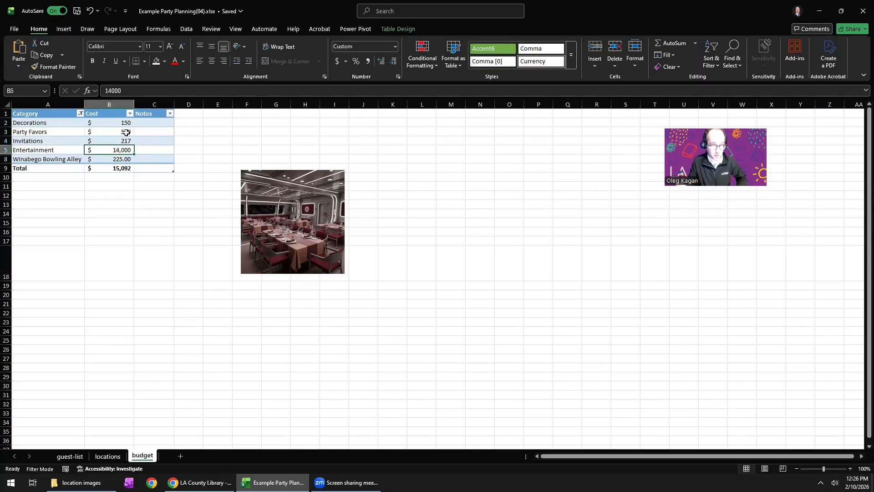
{"action": "left_click", "coordinate": [126, 133]}
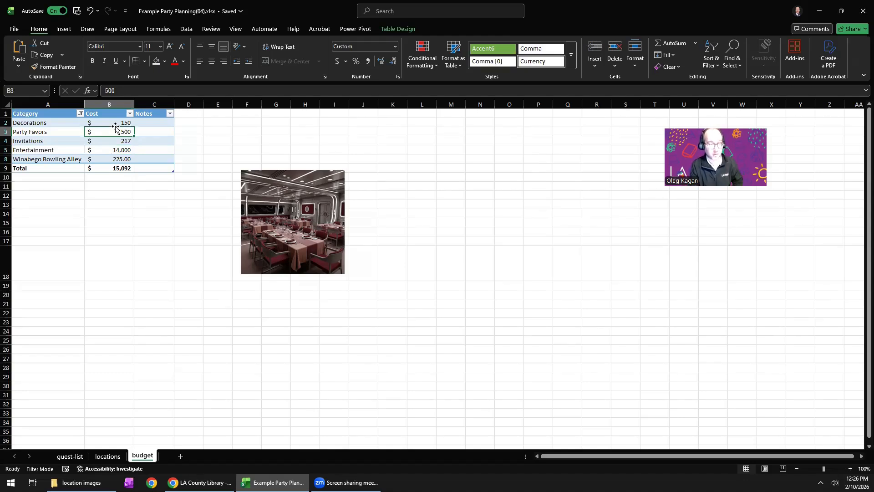
{"action": "left_click_drag", "start_coordinate": [113, 123], "coordinate": [113, 160]}
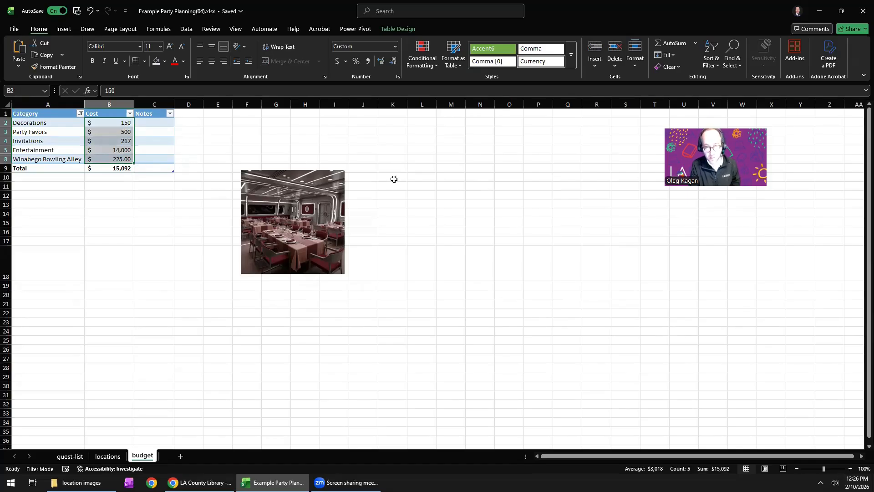
{"action": "left_click", "coordinate": [130, 114]}
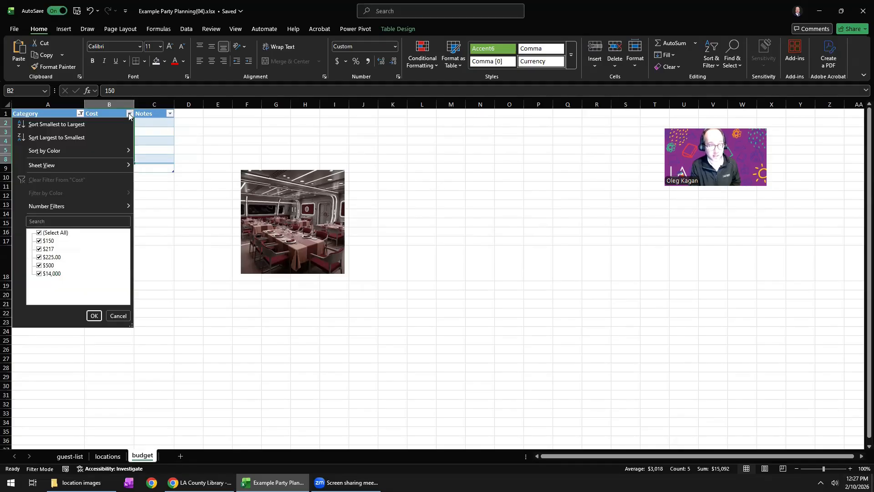
{"action": "left_click", "coordinate": [169, 116]}
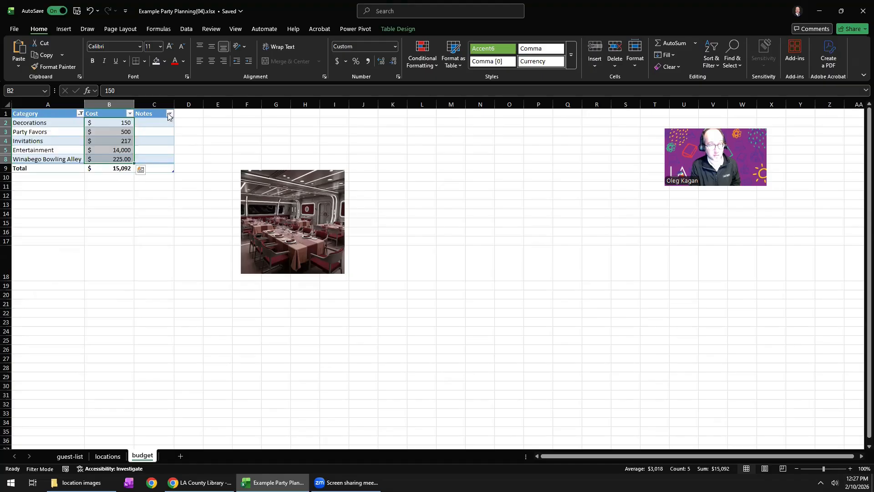
{"action": "left_click", "coordinate": [168, 116]}
{"action": "left_click", "coordinate": [203, 141]}
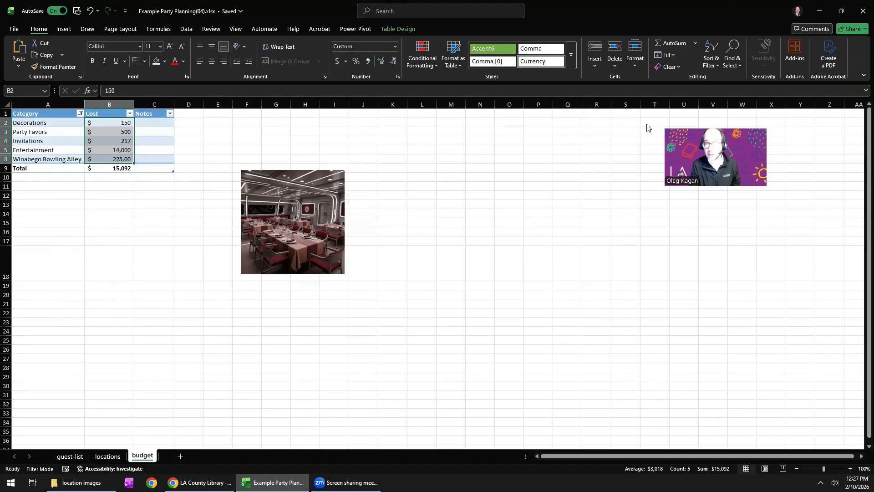
{"action": "left_click", "coordinate": [784, 100]}
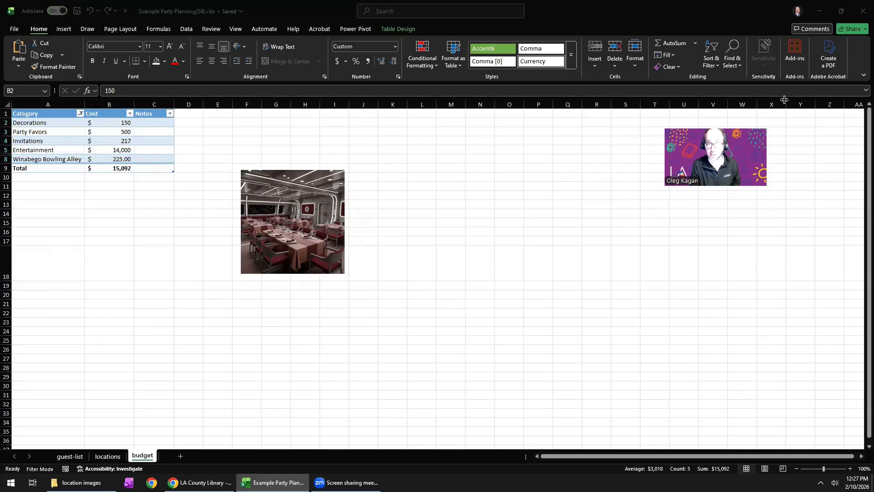
On the locations sheet, sort the Price (per guest) column from largest to smallest, expanding the selection to the adjacent data.
{"action": "left_click", "coordinate": [67, 457]}
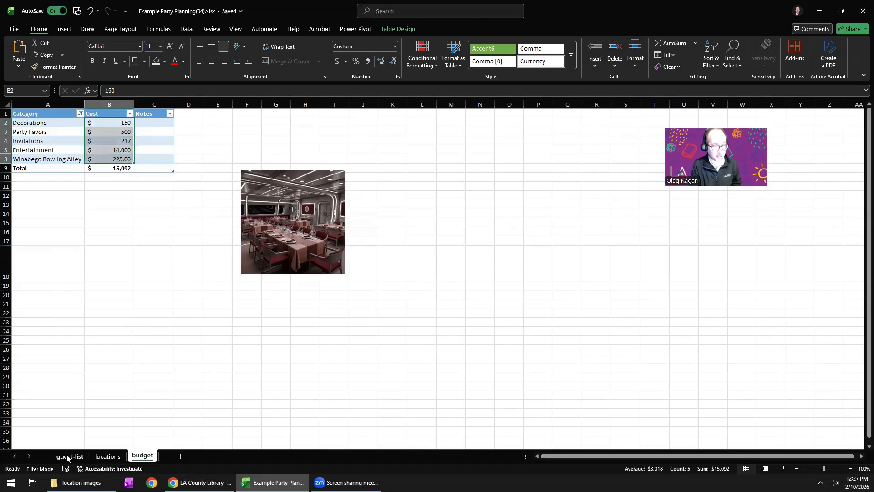
{"action": "left_click", "coordinate": [104, 457]}
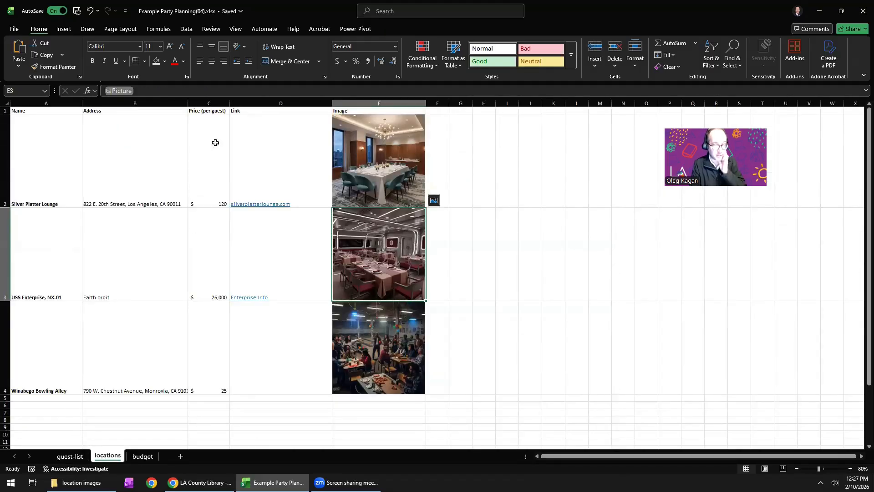
{"action": "left_click", "coordinate": [209, 215]}
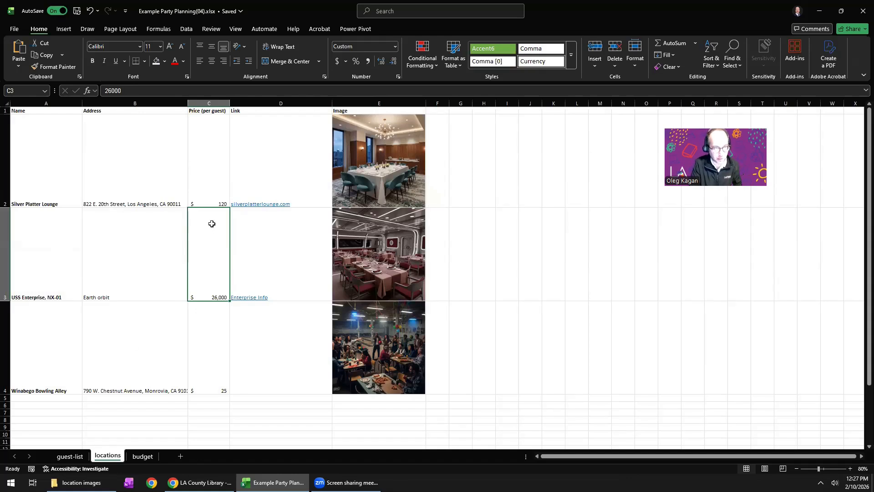
{"action": "left_click", "coordinate": [209, 103]}
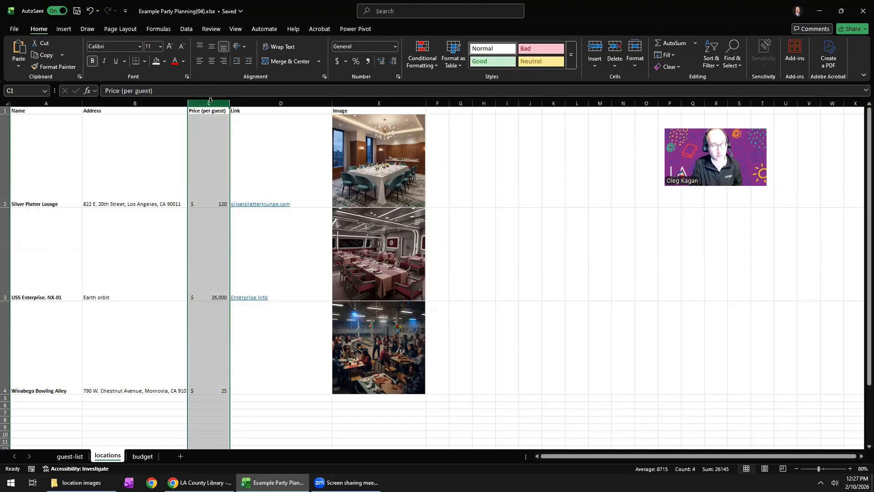
{"action": "right_click", "coordinate": [211, 104]}
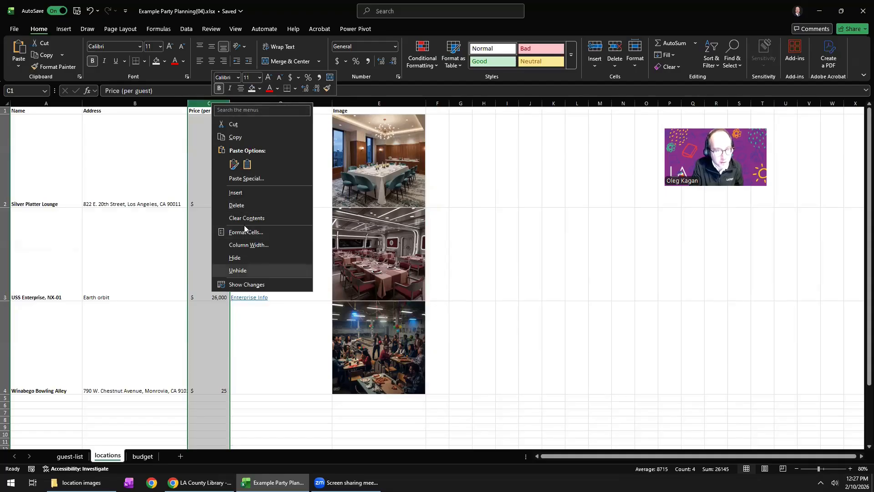
{"action": "left_click", "coordinate": [199, 103]}
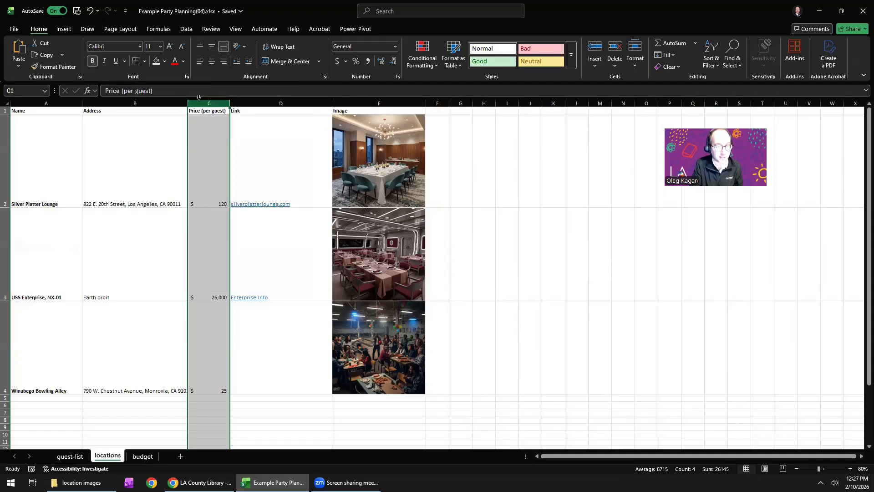
{"action": "left_click", "coordinate": [712, 63]}
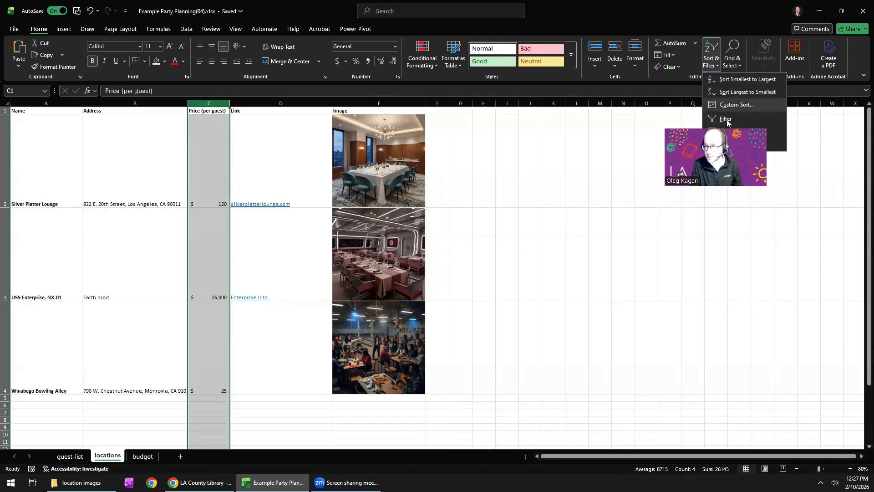
{"action": "left_click", "coordinate": [723, 91]}
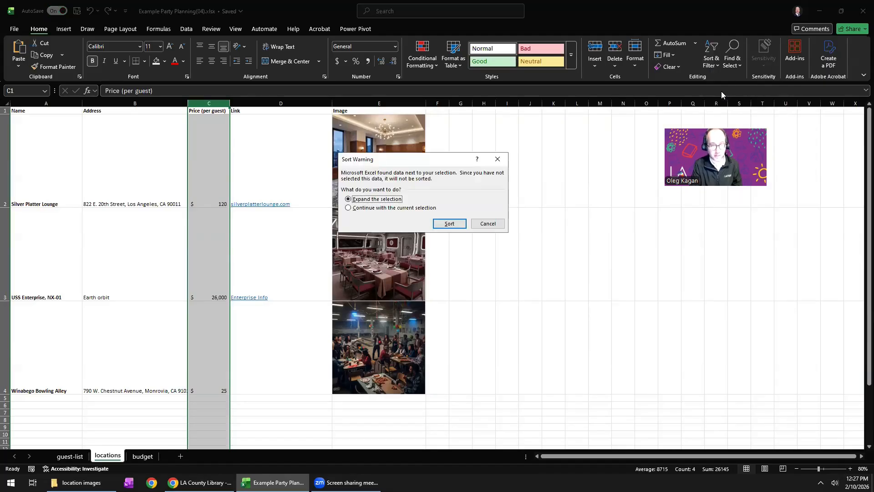
{"action": "left_click_drag", "start_coordinate": [378, 161], "coordinate": [214, 177]}
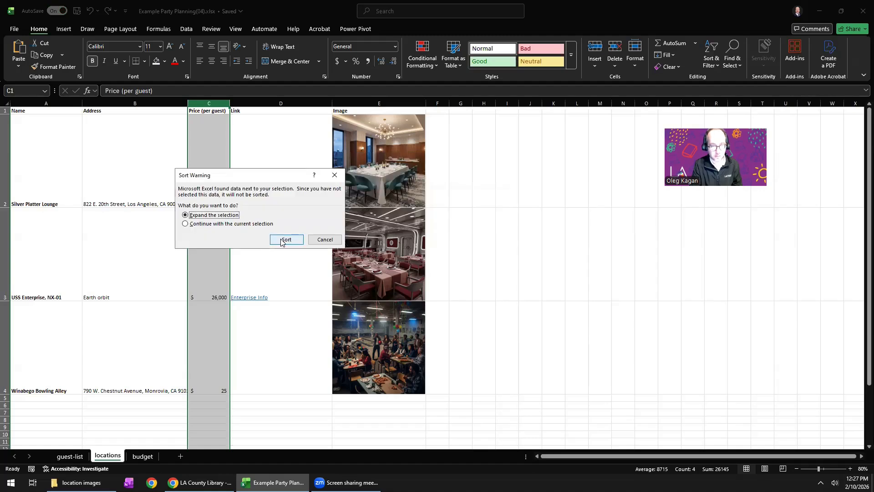
{"action": "left_click", "coordinate": [286, 239]}
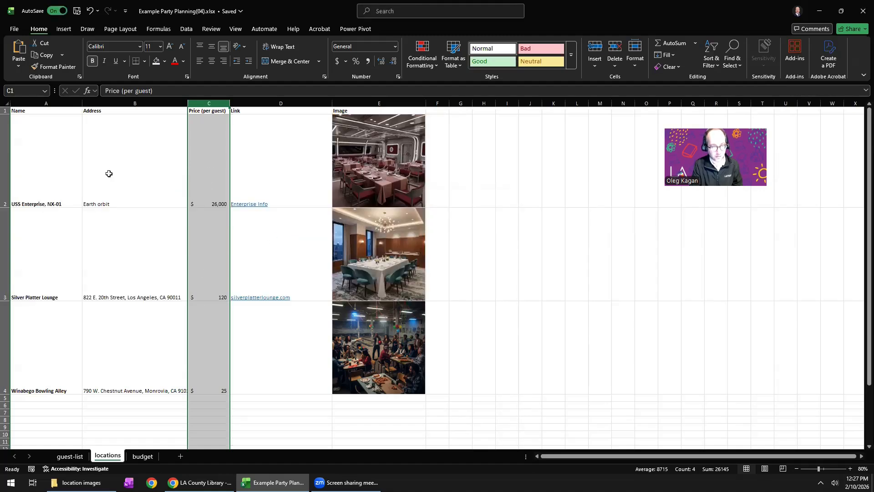
Turn on filtering for the locations list and view the Price (per guest) column's filter choices without applying any.
{"action": "left_click", "coordinate": [206, 197]}
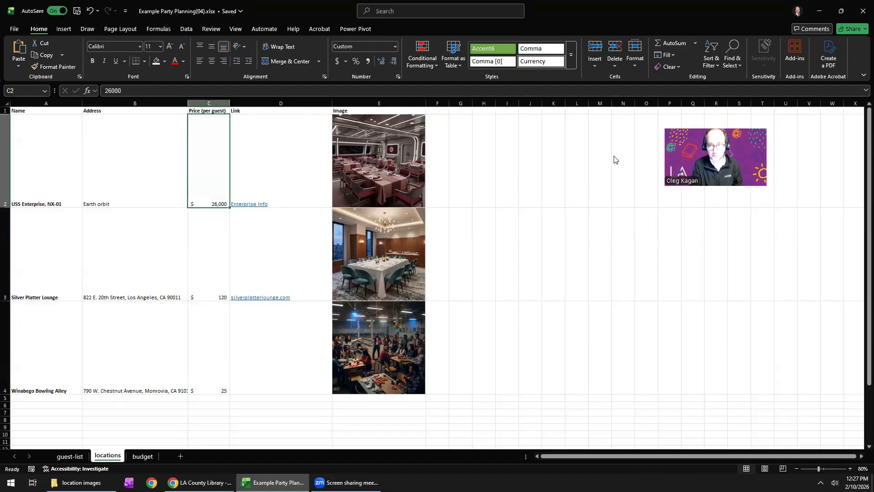
{"action": "left_click", "coordinate": [713, 62]}
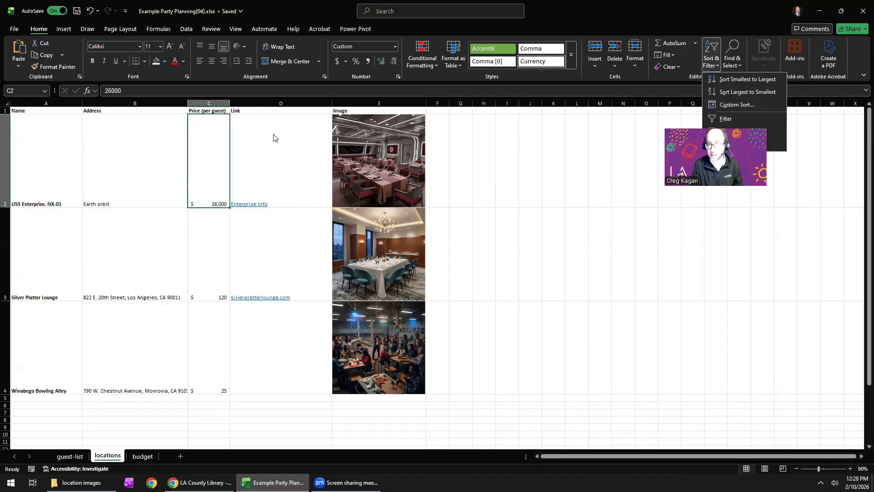
{"action": "left_click", "coordinate": [738, 119]}
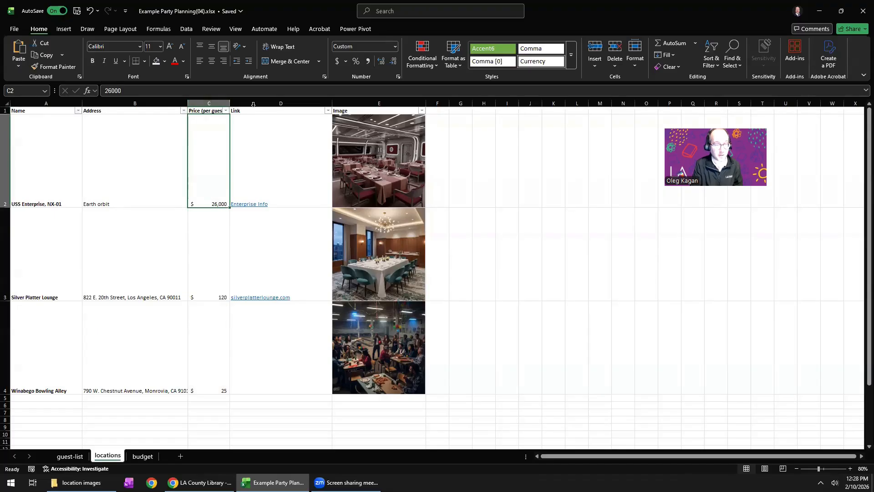
{"action": "left_click", "coordinate": [226, 111]}
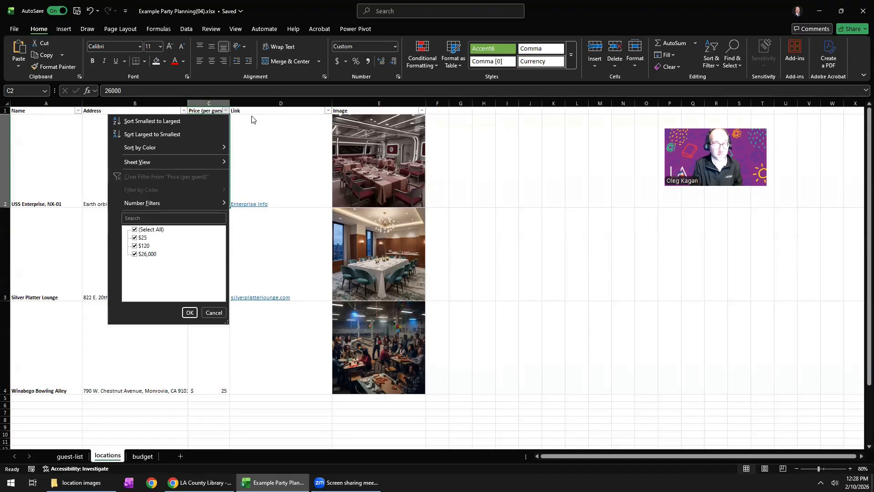
{"action": "key", "text": "Escape"}
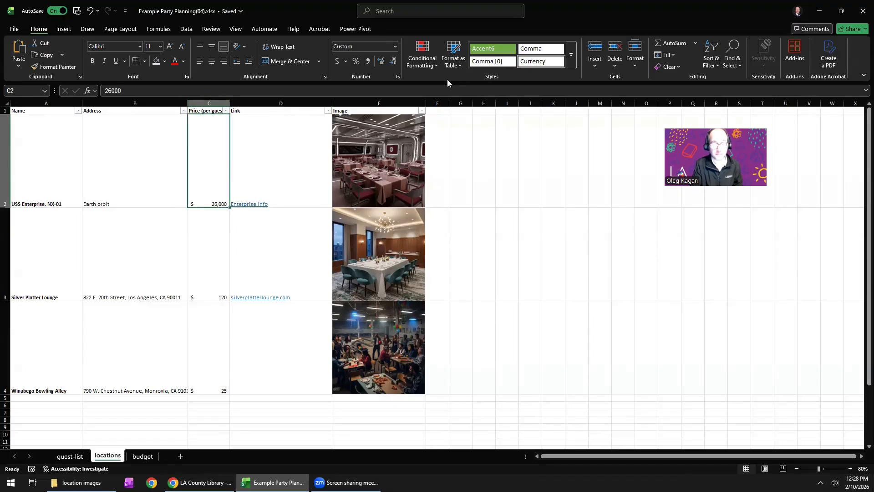
{"action": "left_click", "coordinate": [711, 58]}
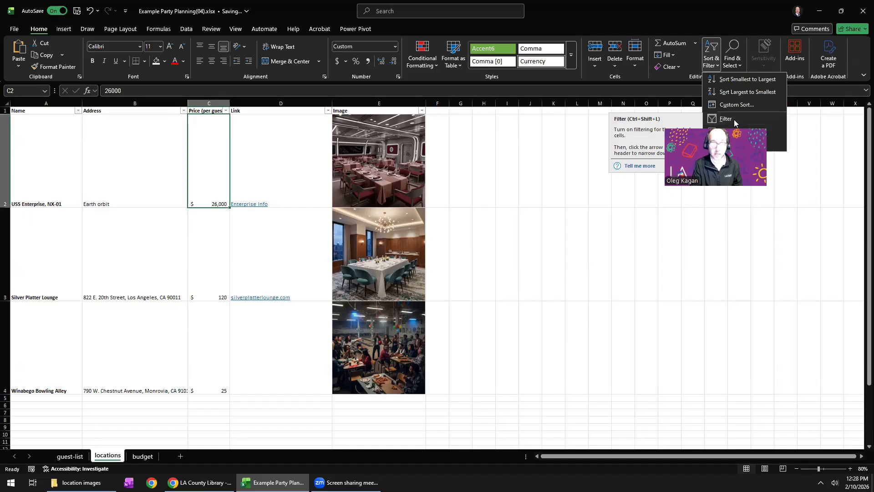
{"action": "left_click", "coordinate": [225, 112]}
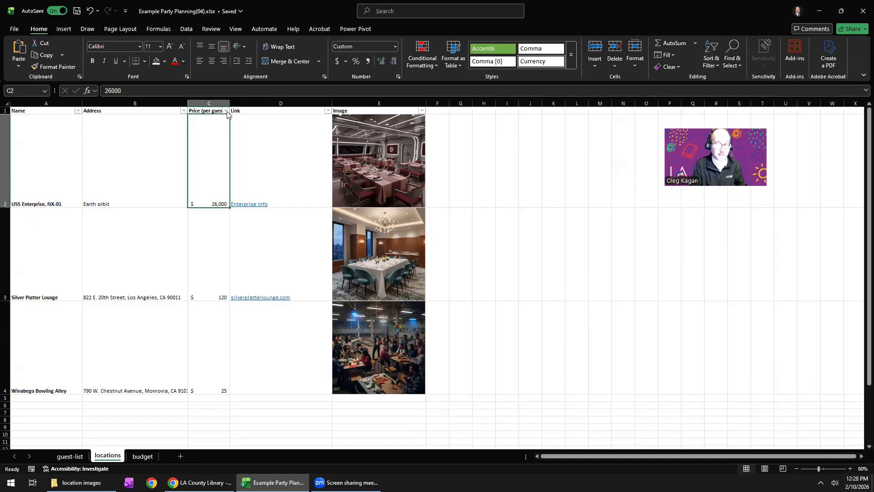
{"action": "left_click", "coordinate": [226, 111]}
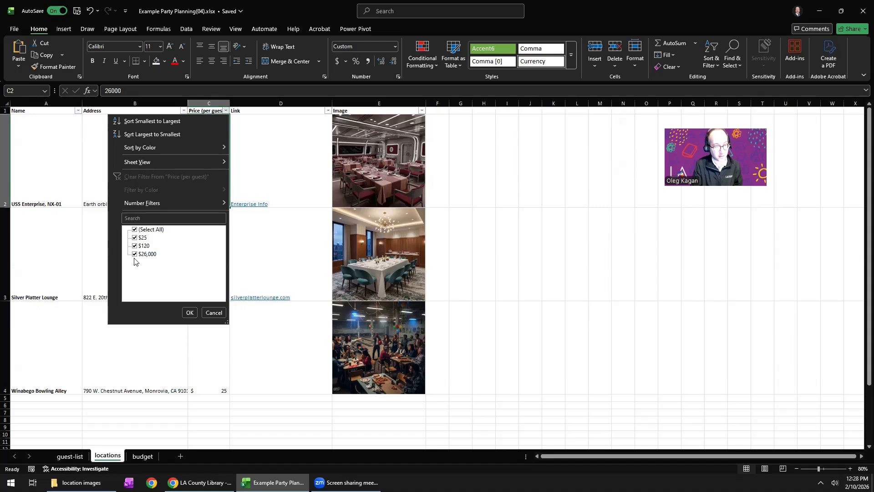
{"action": "left_click", "coordinate": [214, 313]}
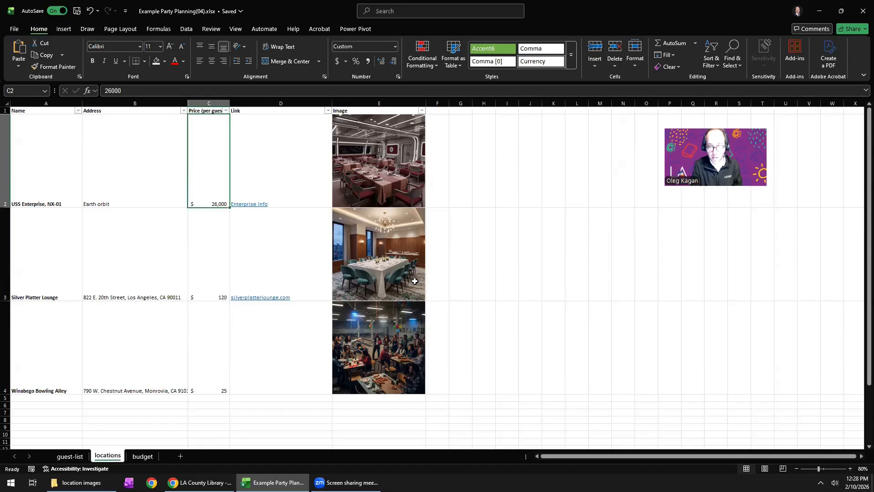
On the guest-list sheet, unhide column E between columns D and F.
{"action": "left_click", "coordinate": [69, 456]}
{"action": "left_click", "coordinate": [258, 193]}
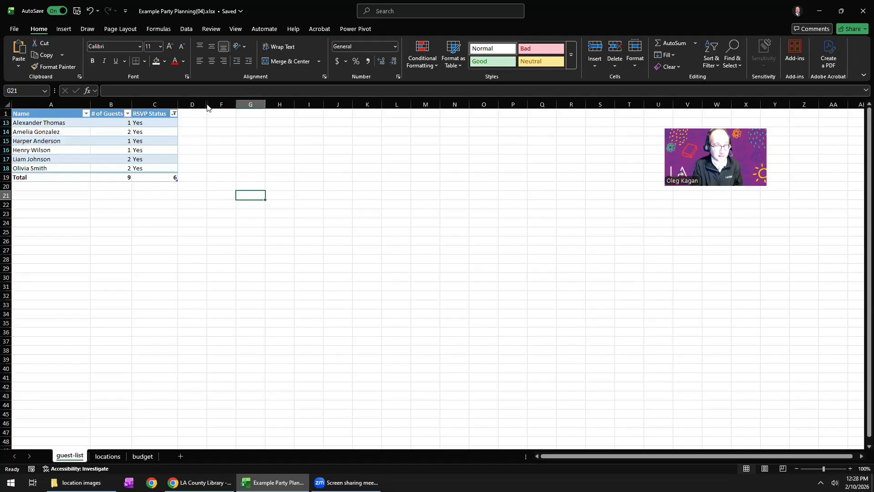
{"action": "right_click", "coordinate": [207, 106]}
{"action": "key", "text": "Escape"}
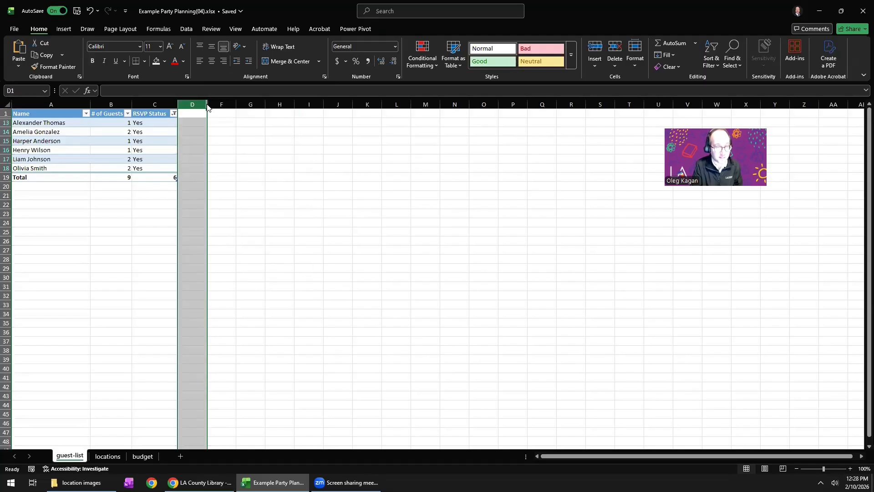
{"action": "right_click", "coordinate": [207, 106]}
{"action": "left_click", "coordinate": [243, 275]}
{"action": "left_click", "coordinate": [219, 167]}
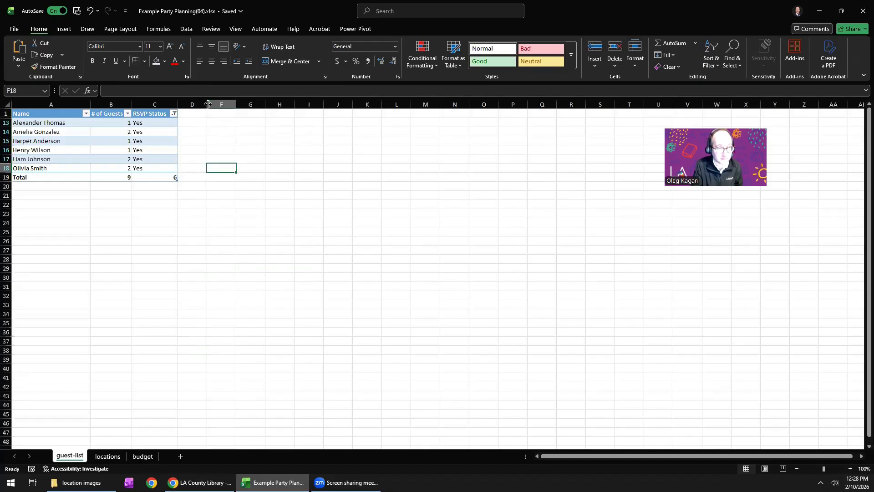
{"action": "right_click", "coordinate": [208, 104]}
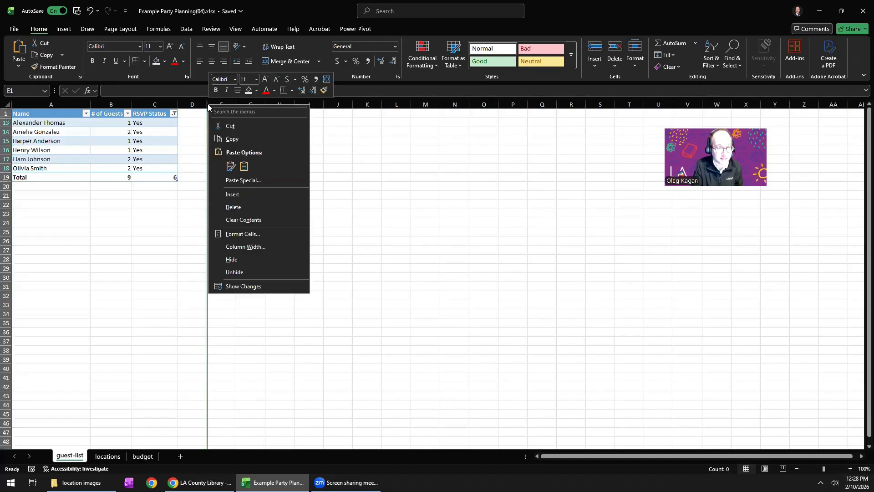
{"action": "left_click", "coordinate": [234, 272]}
{"action": "left_click", "coordinate": [231, 206]}
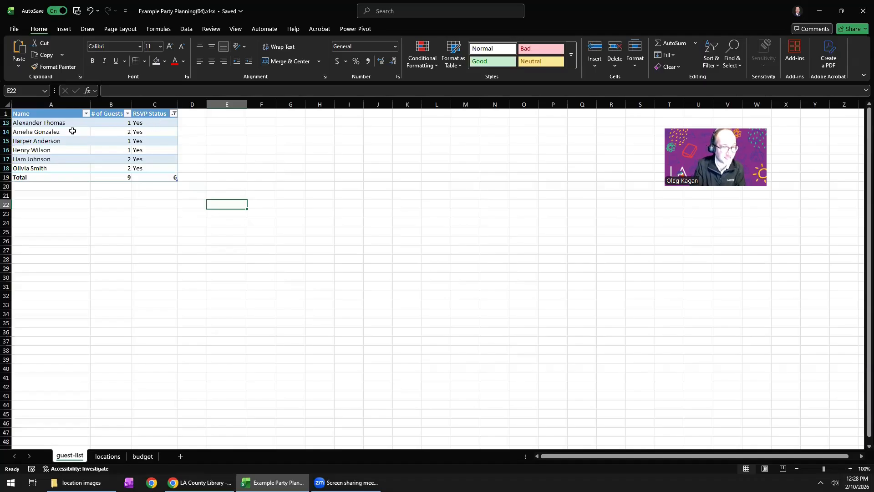
Include No and Undecided in the guest table's RSVP Status filter, and select the status list in E8:E10.
{"action": "left_click", "coordinate": [173, 113]}
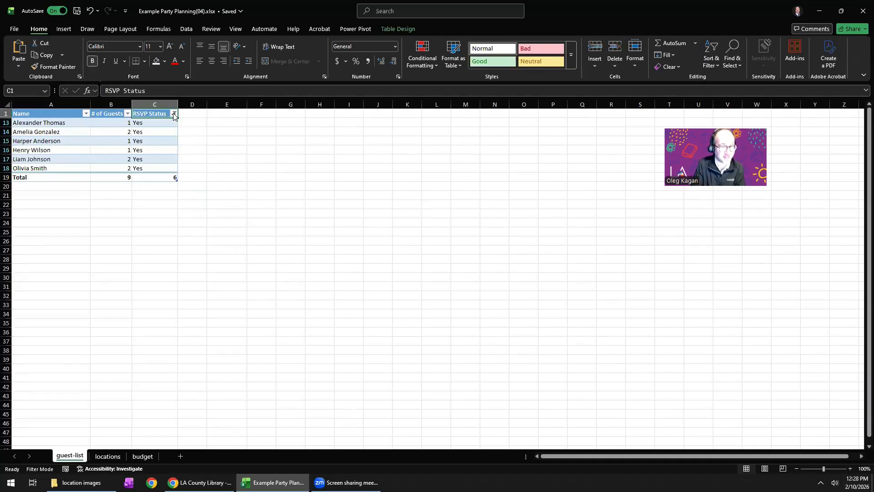
{"action": "left_click", "coordinate": [90, 241]}
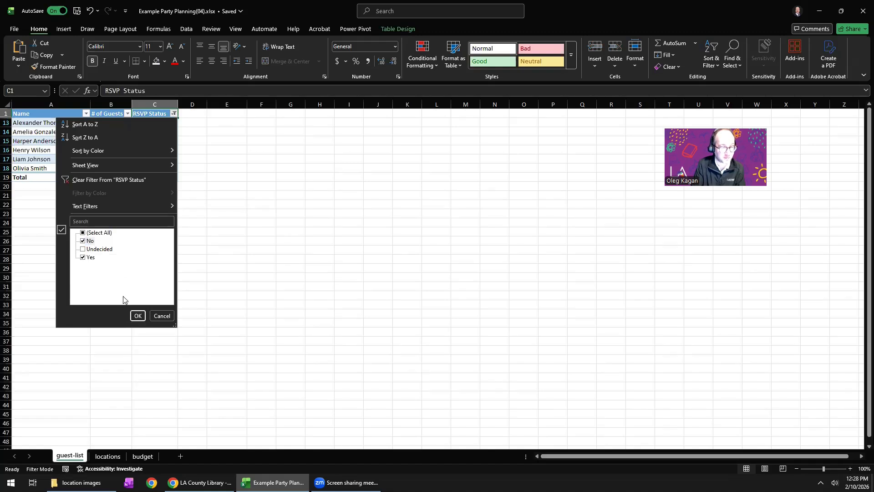
{"action": "left_click", "coordinate": [97, 252]}
{"action": "left_click", "coordinate": [138, 315]}
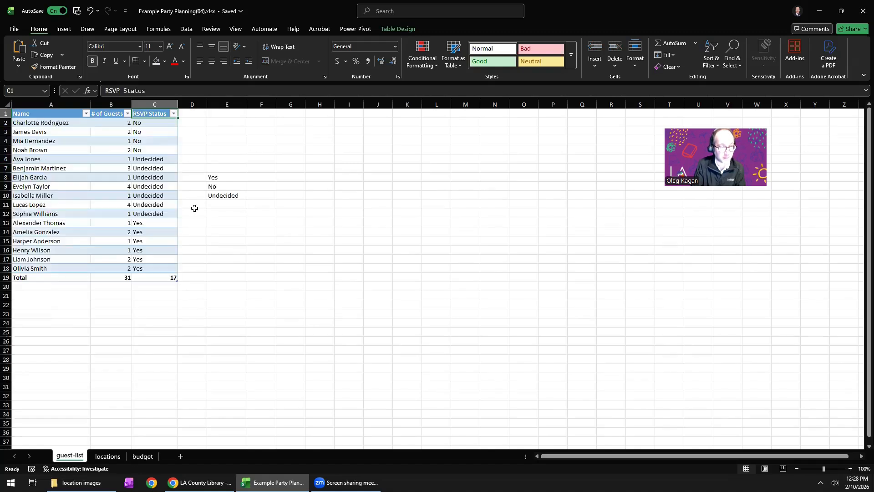
{"action": "left_click_drag", "start_coordinate": [216, 180], "coordinate": [216, 195]}
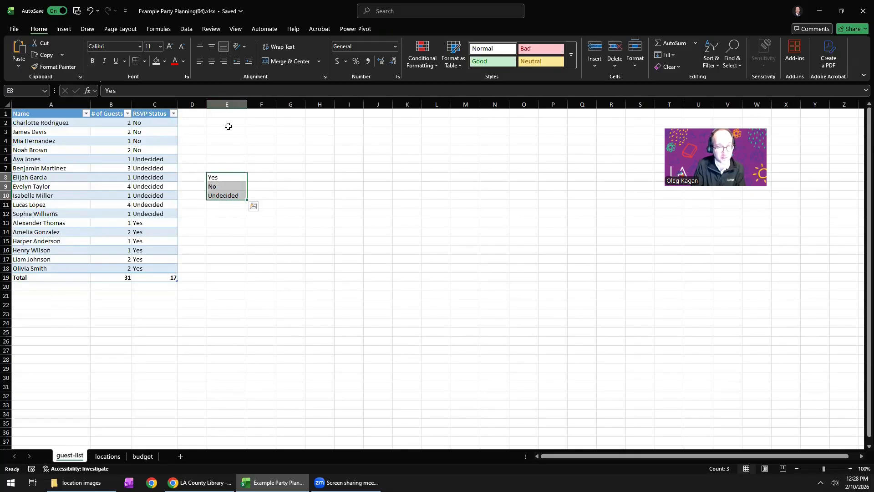
Hide column E on the guest-list sheet.
{"action": "left_click", "coordinate": [226, 101]}
{"action": "right_click", "coordinate": [227, 106]}
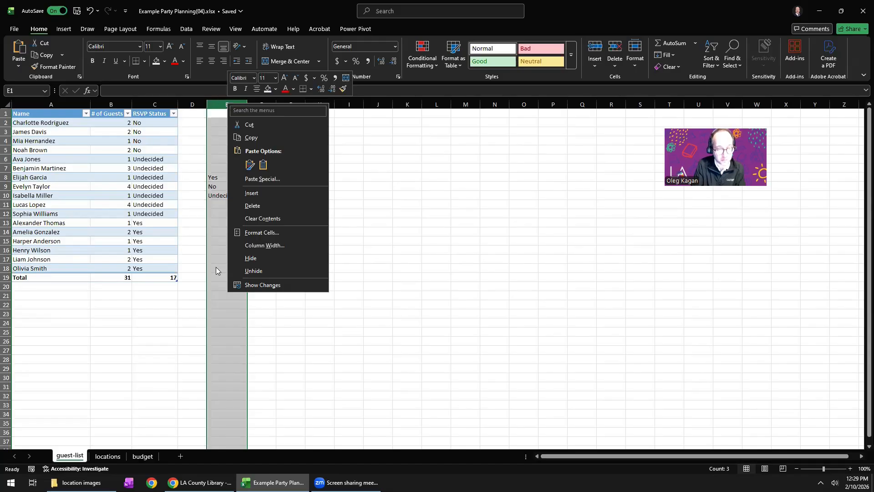
{"action": "left_click", "coordinate": [271, 258]}
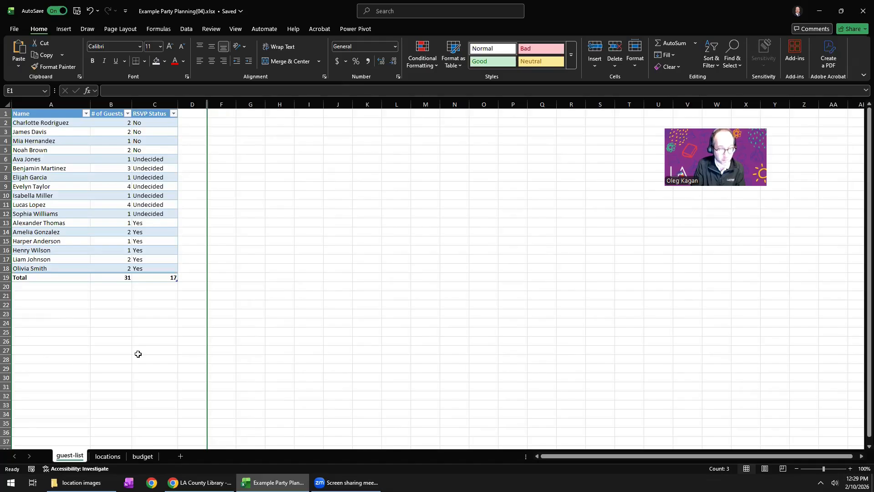
Enter the text "Hide Row 29" in cell A29 below the guest table.
{"action": "left_click", "coordinate": [33, 367]}
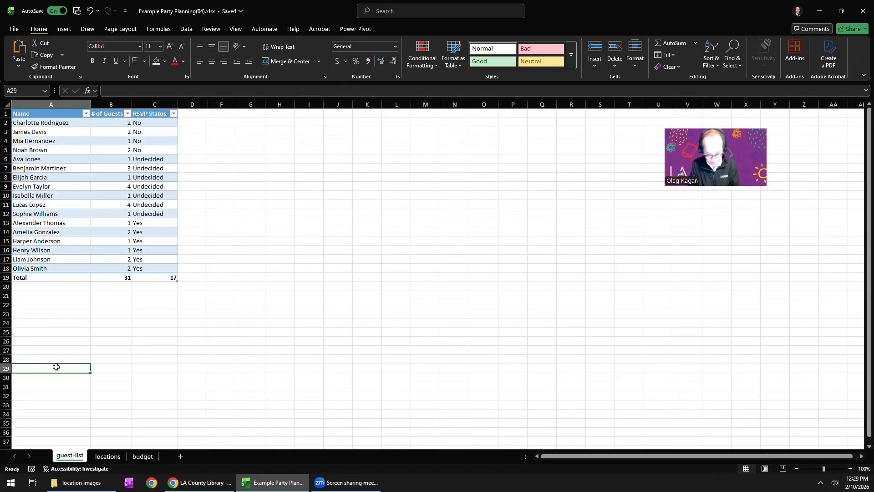
{"action": "type", "text": "Hede"}
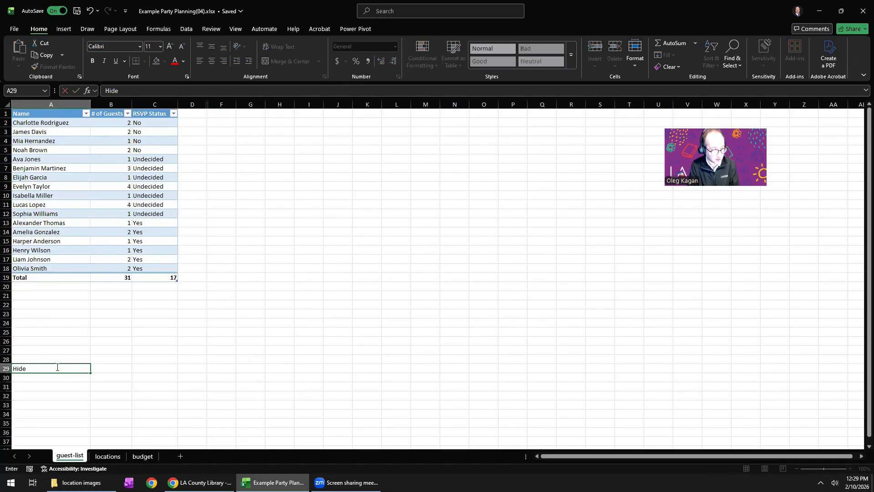
{"action": "type", "text": " Row29"}
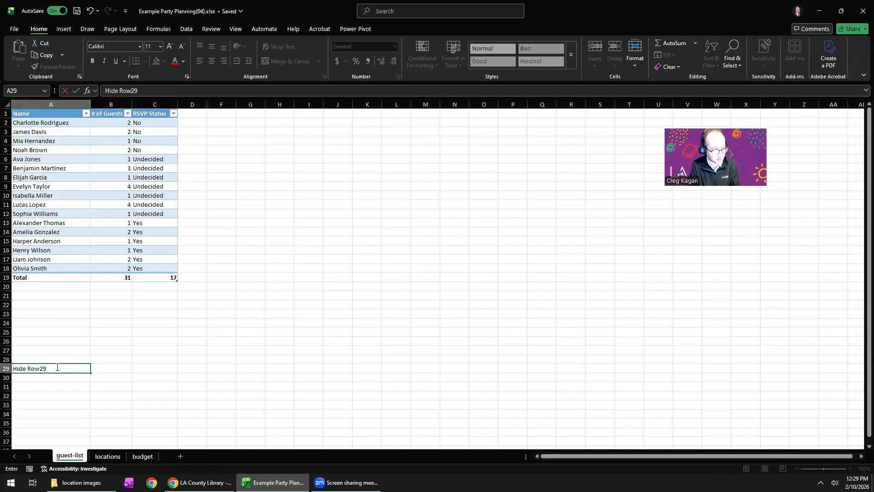
{"action": "key", "text": "BackSpace"}
{"action": "key", "text": "BackSpace"}
{"action": "type", "text": " 29"}
{"action": "key", "text": "Return"}
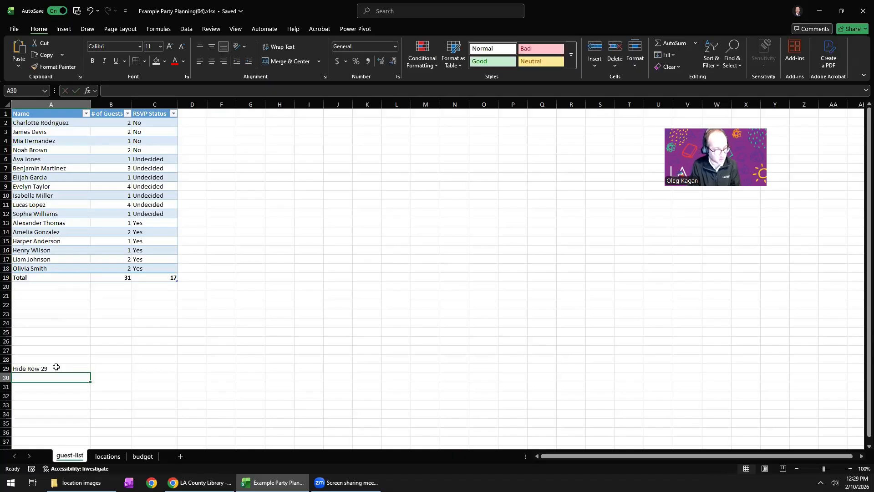
Hide row 29 on the guest-list sheet.
{"action": "right_click", "coordinate": [4, 367]}
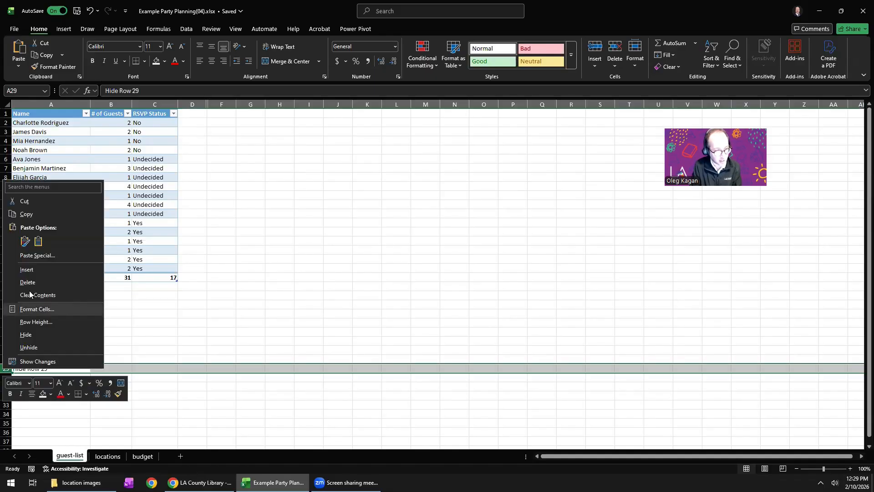
{"action": "left_click", "coordinate": [26, 335]}
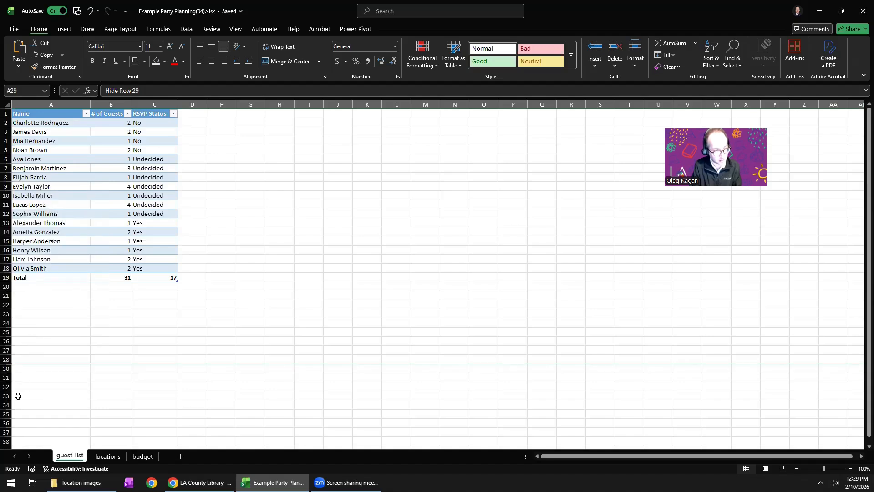
{"action": "left_click", "coordinate": [35, 386]}
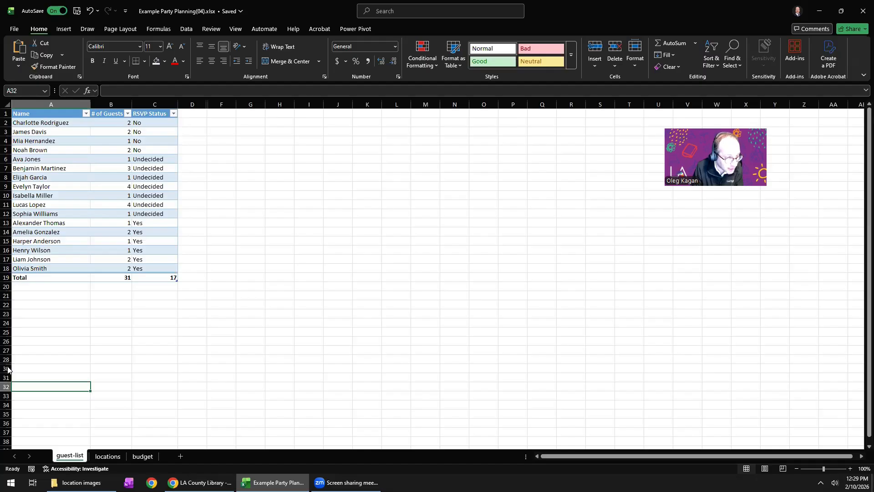
Unhide row 29 between rows 28 and 30 and delete the text in cell A29.
{"action": "right_click", "coordinate": [8, 369]}
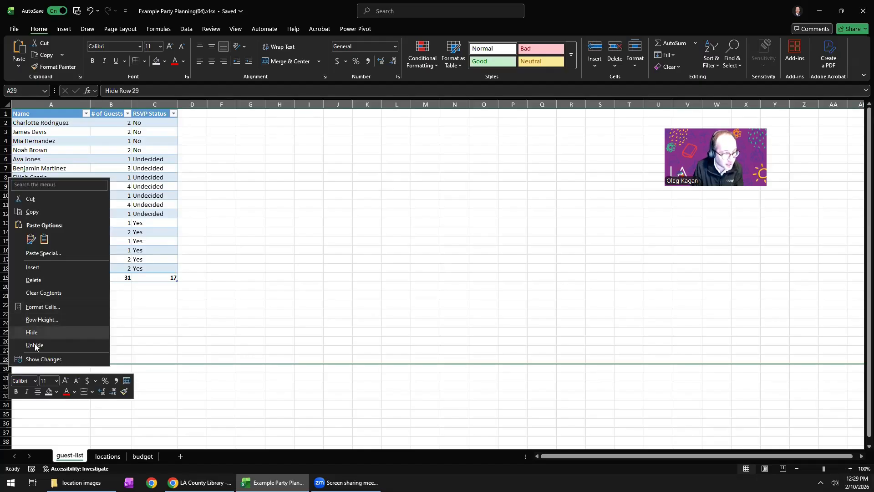
{"action": "left_click", "coordinate": [35, 346]}
{"action": "left_click", "coordinate": [51, 394]}
{"action": "key", "text": "Up"}
{"action": "key", "text": "Up"}
{"action": "key", "text": "Up"}
{"action": "key", "text": "Delete"}
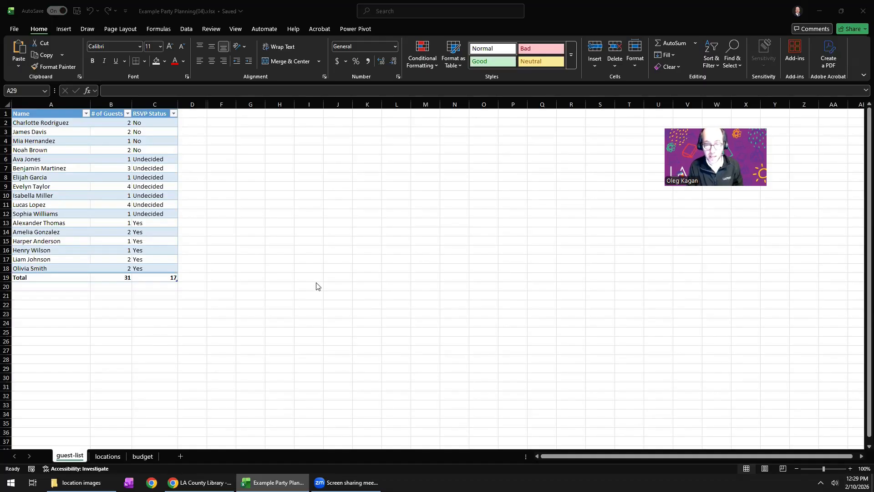
Create a new blank workbook.
{"action": "left_click", "coordinate": [310, 263]}
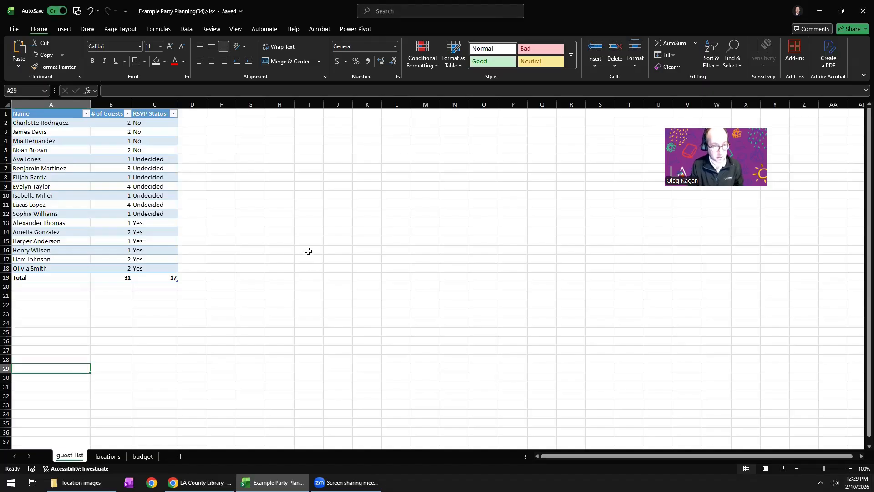
{"action": "left_click", "coordinate": [310, 250]}
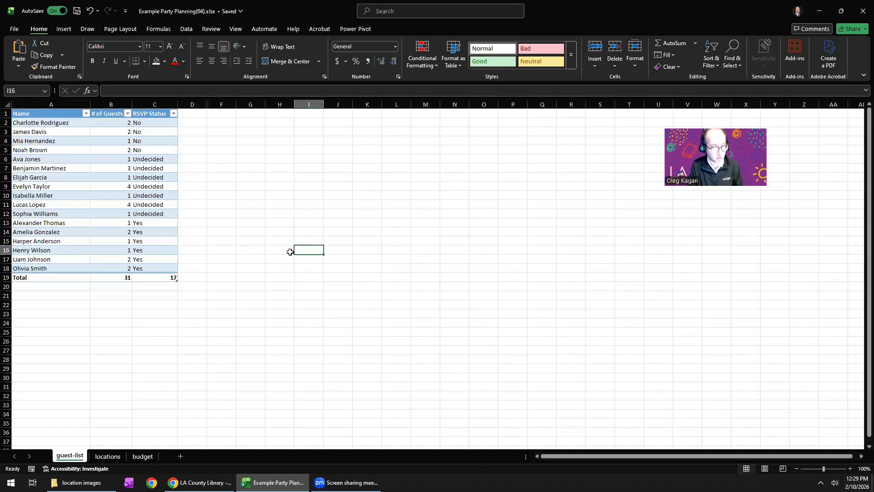
{"action": "left_click", "coordinate": [15, 29]}
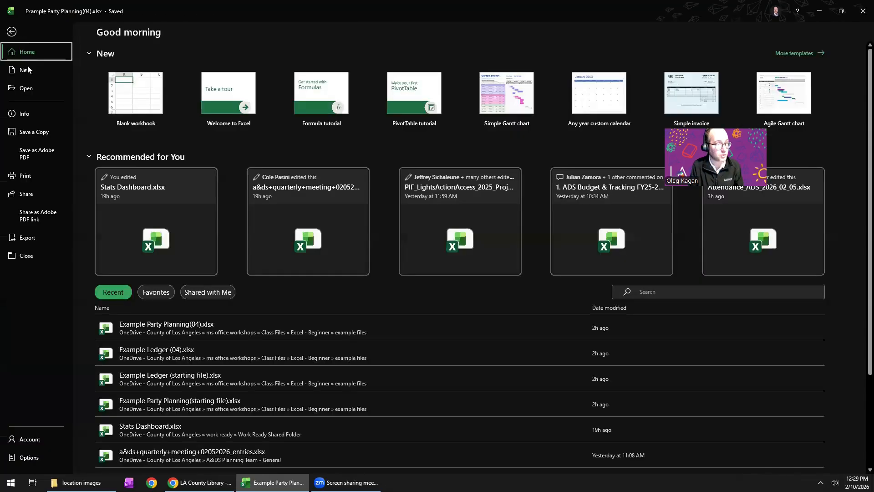
{"action": "left_click", "coordinate": [35, 75]}
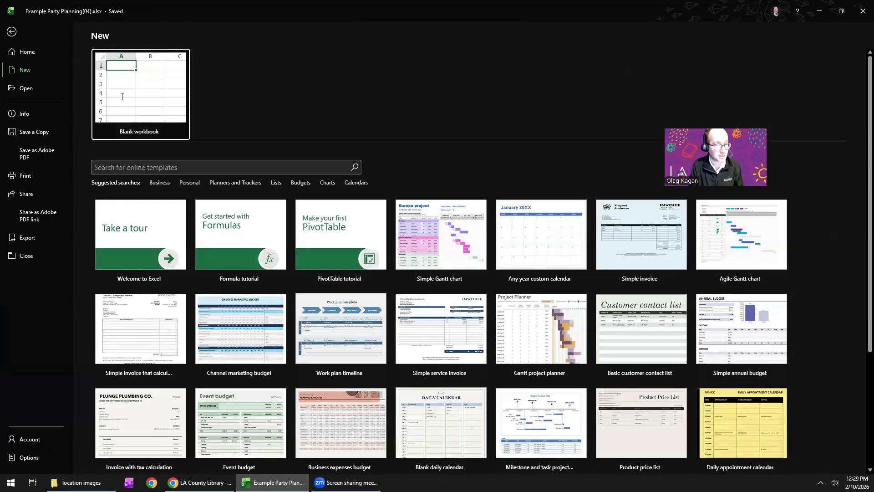
{"action": "left_click", "coordinate": [136, 95]}
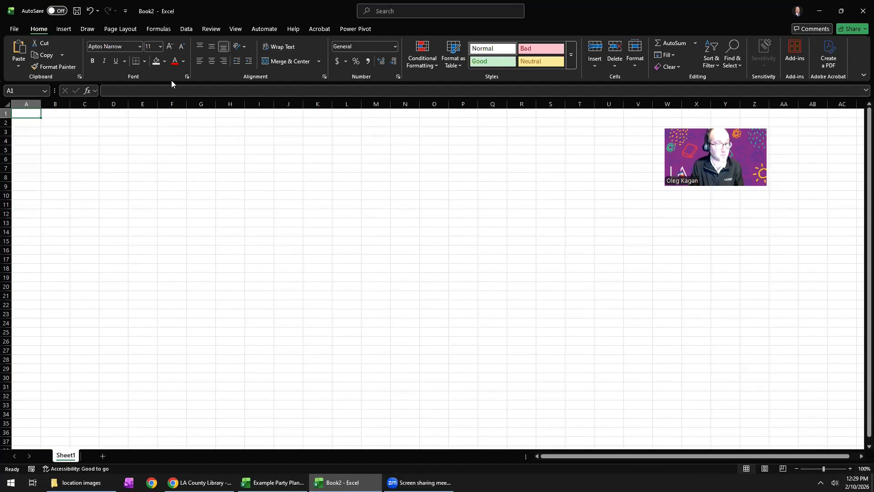
Format cell A1 with the Raleway font at size 20.
{"action": "left_click", "coordinate": [149, 46]}
{"action": "left_click", "coordinate": [170, 46]}
{"action": "left_click", "coordinate": [170, 46]}
{"action": "left_click", "coordinate": [170, 47]}
{"action": "left_click", "coordinate": [169, 46]}
{"action": "left_click", "coordinate": [170, 47]}
{"action": "left_click", "coordinate": [134, 47]}
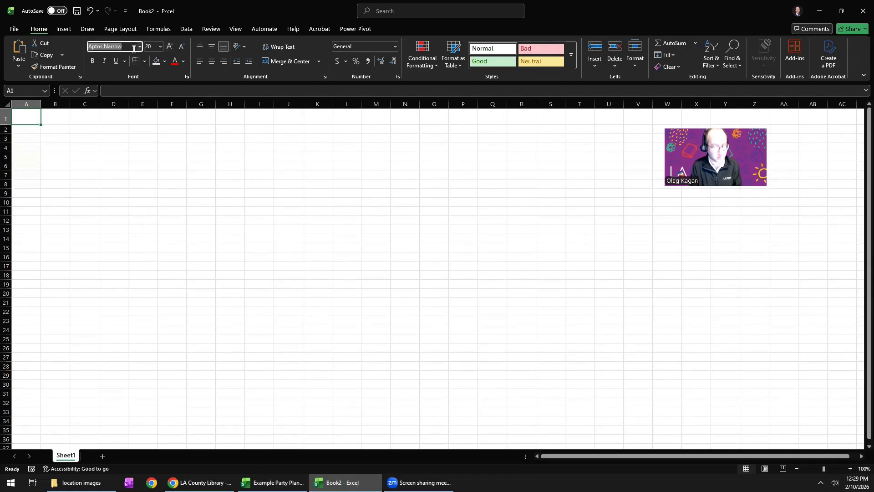
{"action": "type", "text": "Raleway"}
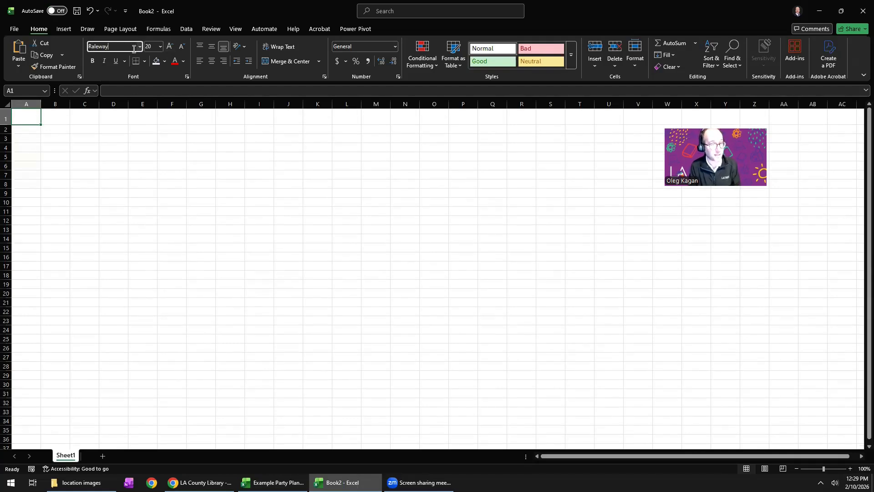
{"action": "key", "text": "Return"}
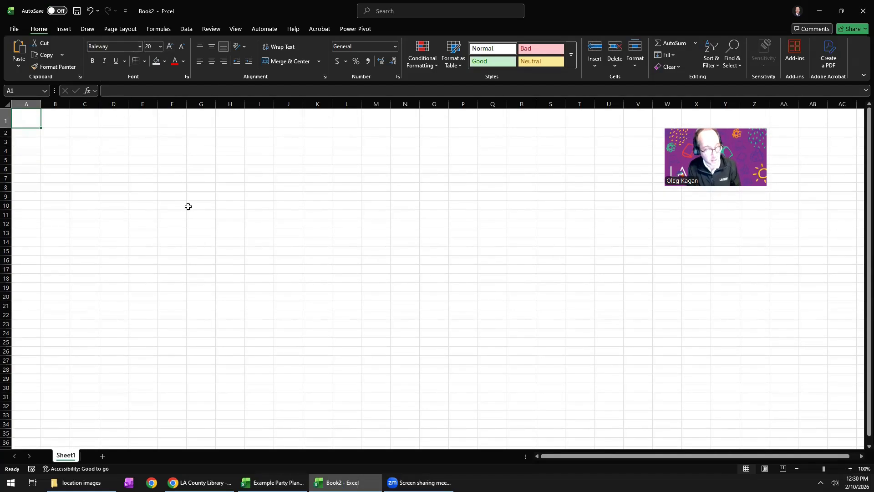
Enter "This is a sentence" in A1, "This is a word" in A2 and "This" in A3.
{"action": "type", "text": "This"}
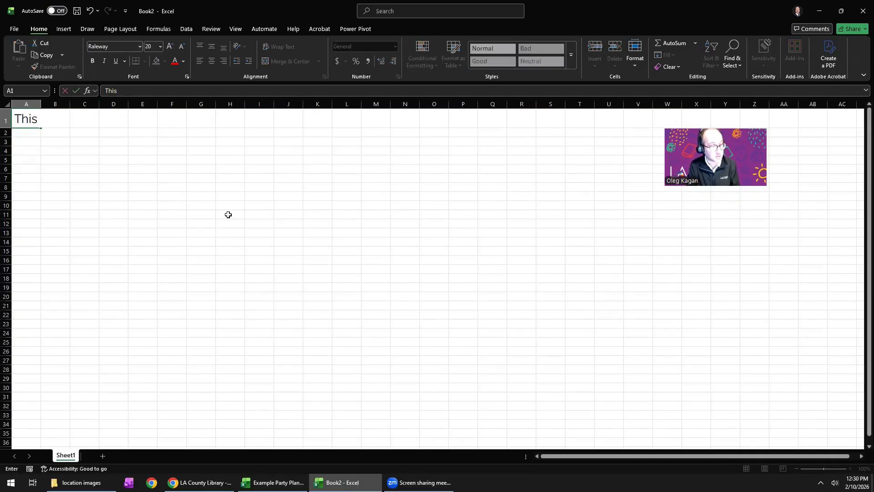
{"action": "type", "text": " is a sentance"}
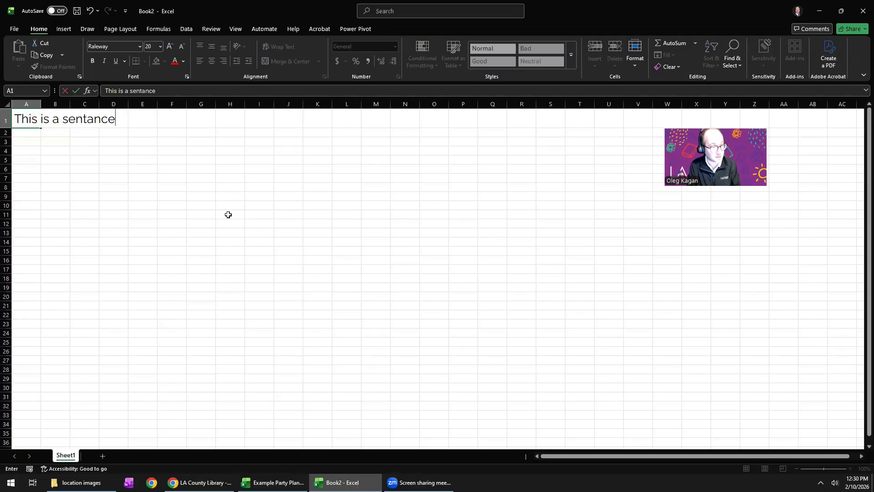
{"action": "key", "text": "Return"}
{"action": "type", "text": "This is a word"}
{"action": "key", "text": "Return"}
{"action": "type", "text": "T"}
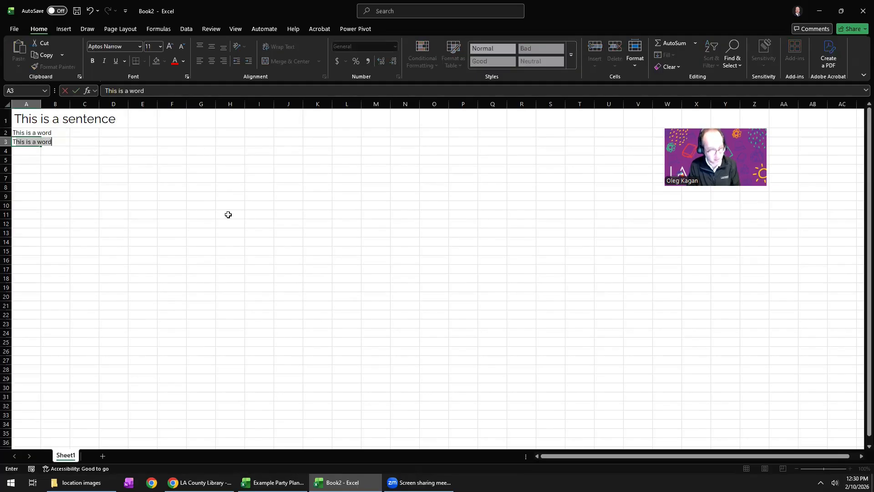
{"action": "key", "text": "Delete"}
{"action": "key", "text": "Return"}
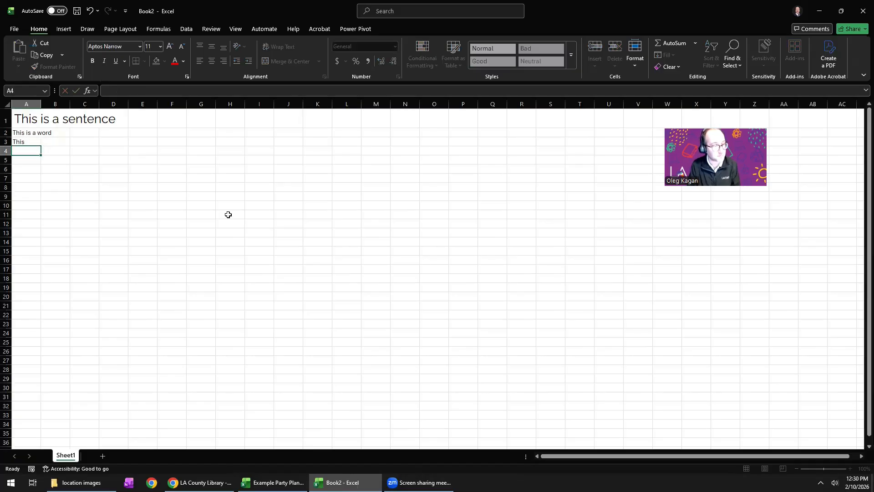
Enter "Something" in cell B1 and wrap the text in cell A1.
{"action": "left_click", "coordinate": [25, 142]}
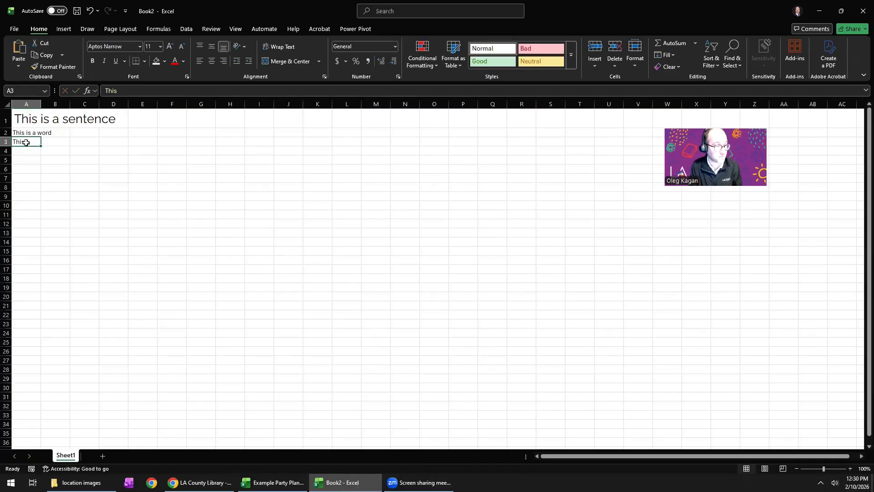
{"action": "left_click", "coordinate": [25, 133]}
{"action": "left_click", "coordinate": [25, 121]}
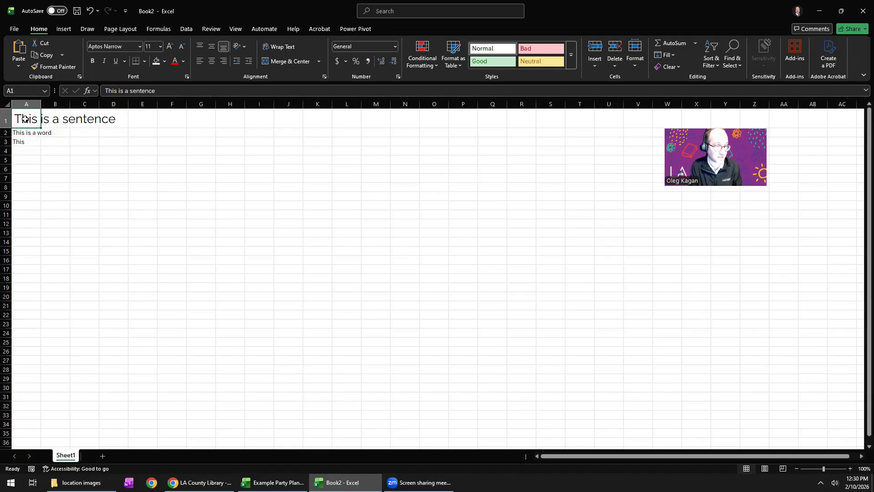
{"action": "double_click", "coordinate": [59, 119]}
{"action": "type", "text": "Something"}
{"action": "key", "text": "Return"}
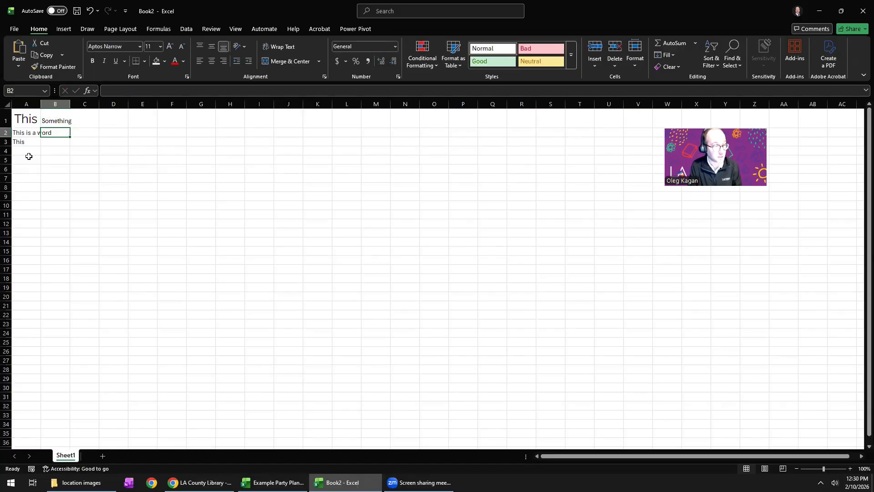
{"action": "left_click", "coordinate": [27, 118]}
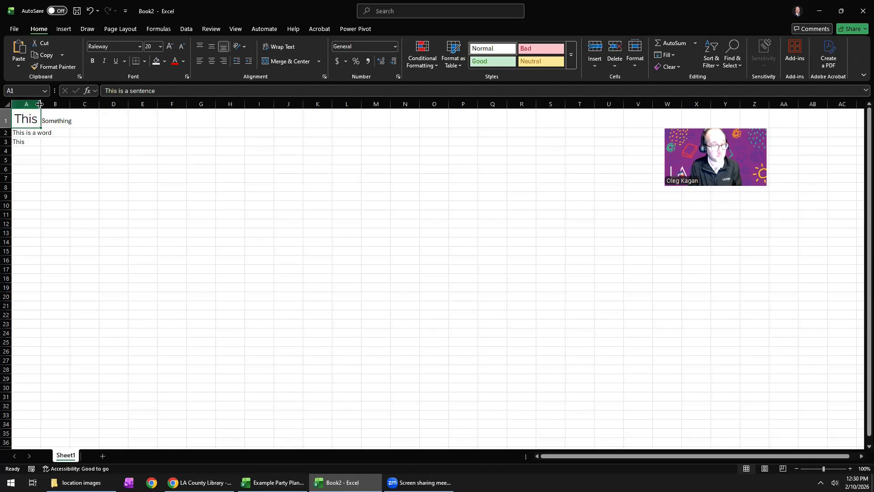
{"action": "left_click", "coordinate": [280, 47]}
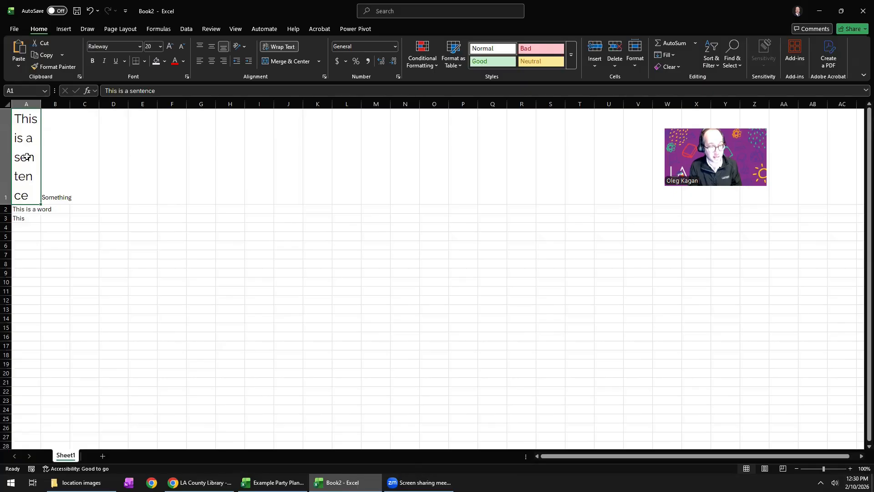
Reduce only the word "sentence" within cell A1 to font size 9, leaving the cell's other words at their size.
{"action": "double_click", "coordinate": [32, 182]}
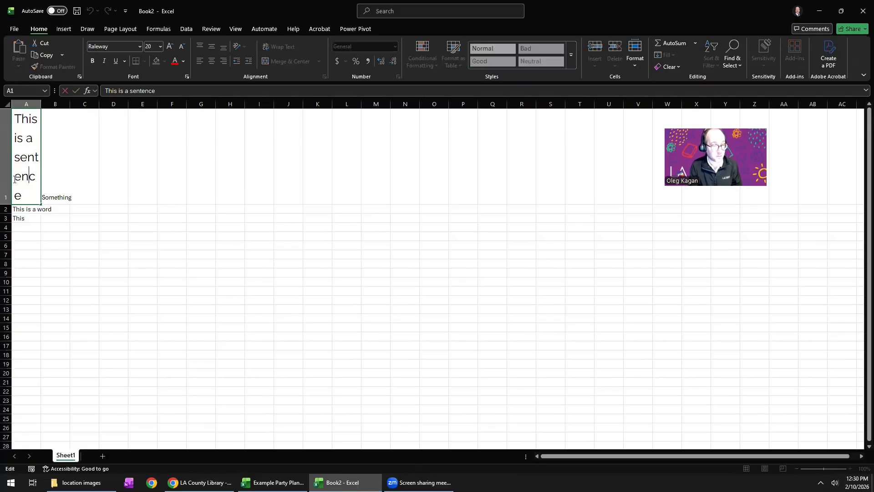
{"action": "left_click_drag", "start_coordinate": [13, 176], "coordinate": [36, 178]}
{"action": "left_click", "coordinate": [151, 48]}
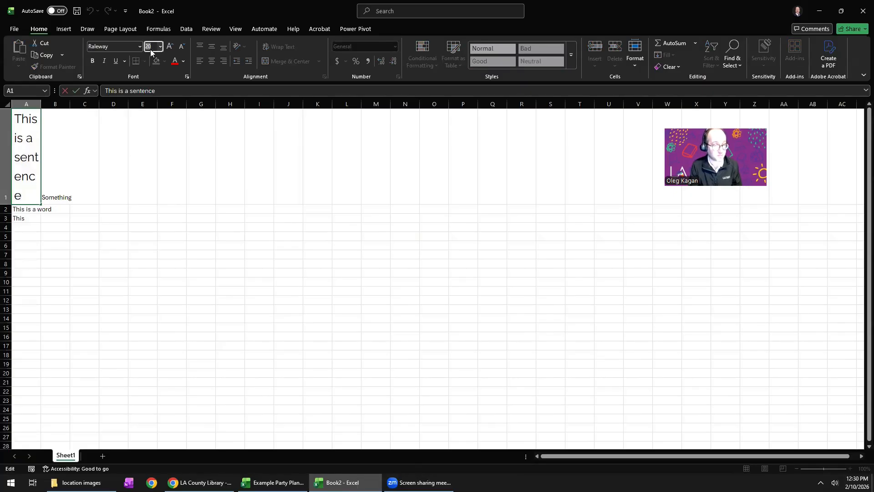
{"action": "type", "text": "12"}
{"action": "key", "text": "Return"}
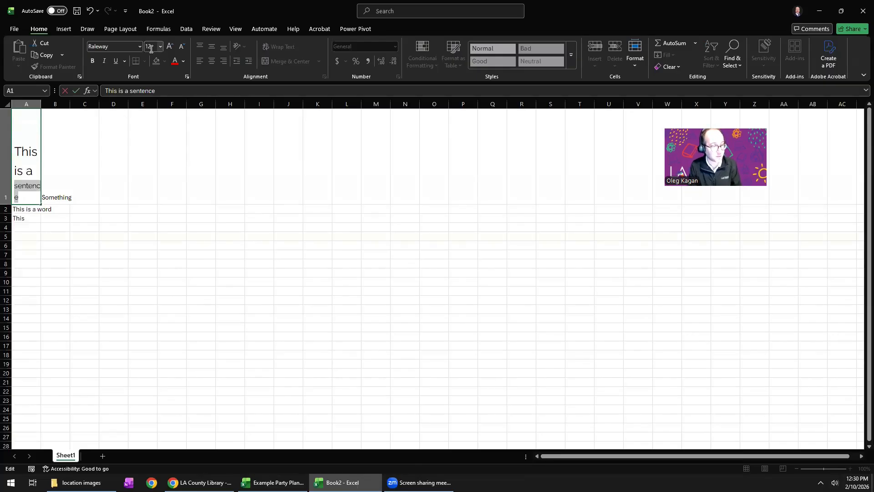
{"action": "left_click", "coordinate": [181, 48]}
{"action": "left_click", "coordinate": [181, 48]}
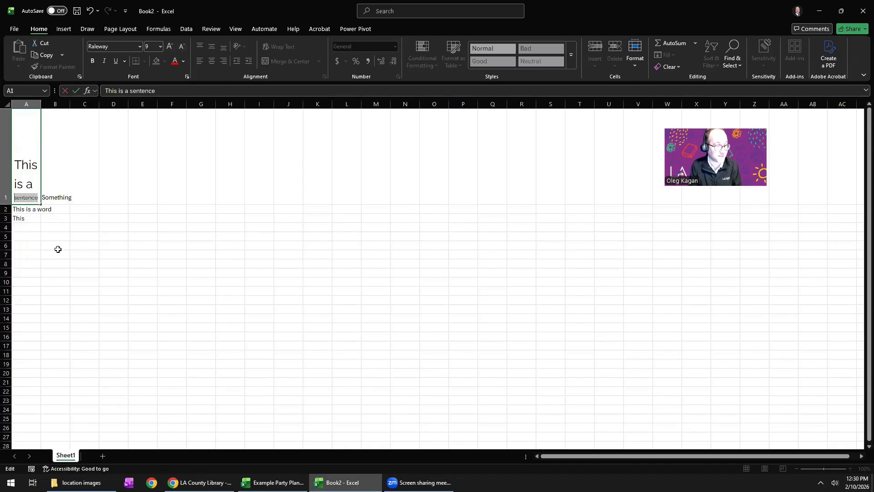
{"action": "left_click", "coordinate": [59, 248]}
{"action": "left_click", "coordinate": [31, 147]}
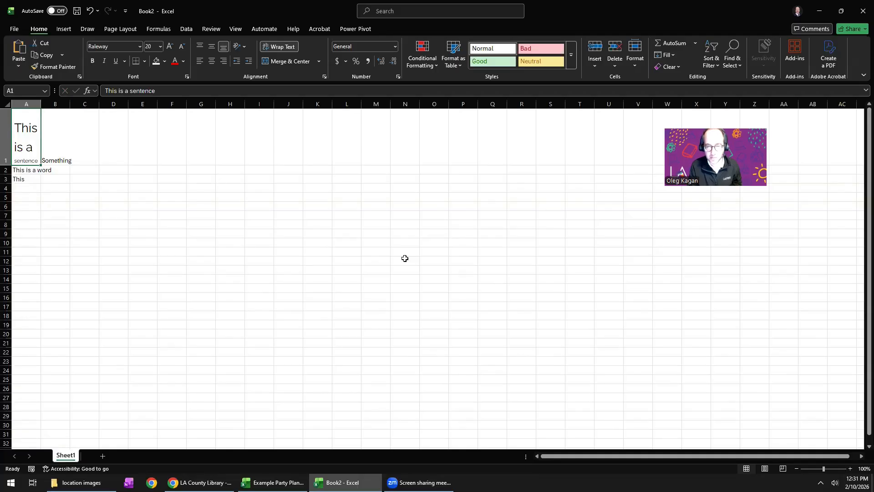
{"action": "left_click", "coordinate": [189, 189]}
{"action": "left_click_drag", "start_coordinate": [197, 156], "coordinate": [261, 297]}
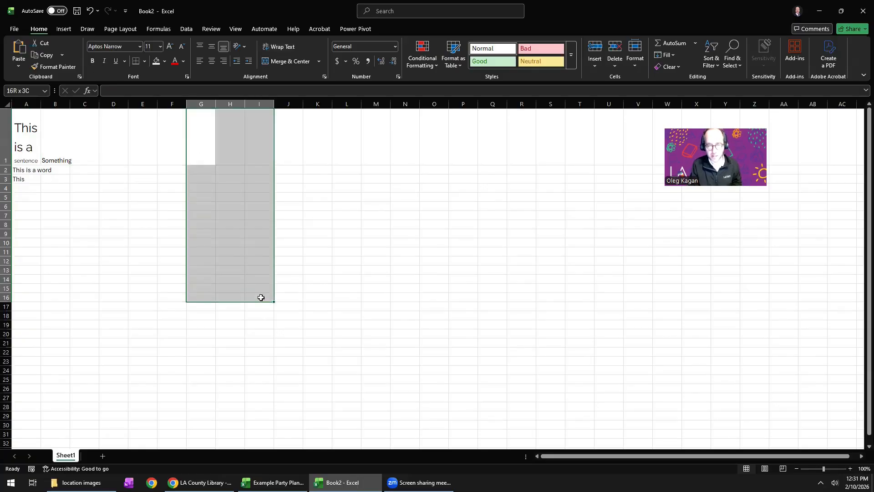
{"action": "left_click", "coordinate": [152, 242]}
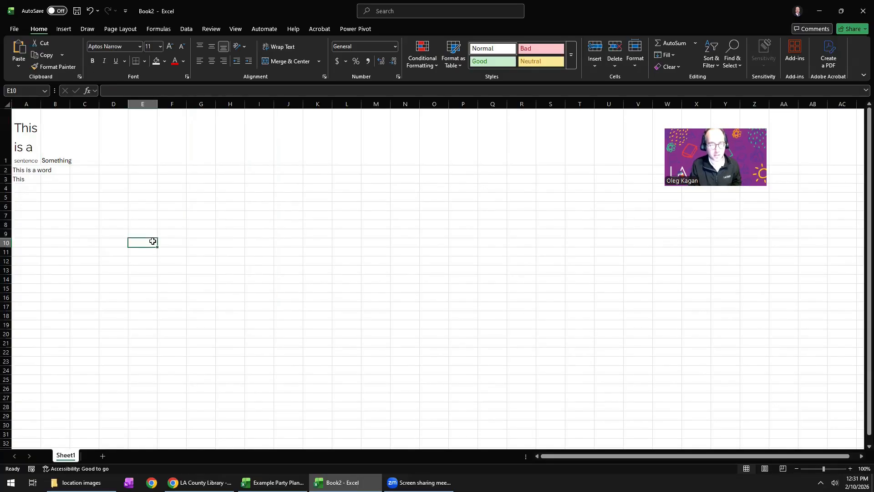
Enter "Lettuce" in cell G7 and "Celery" in cell H8.
{"action": "left_click", "coordinate": [199, 152]}
{"action": "left_click", "coordinate": [200, 214]}
{"action": "type", "text": "L"}
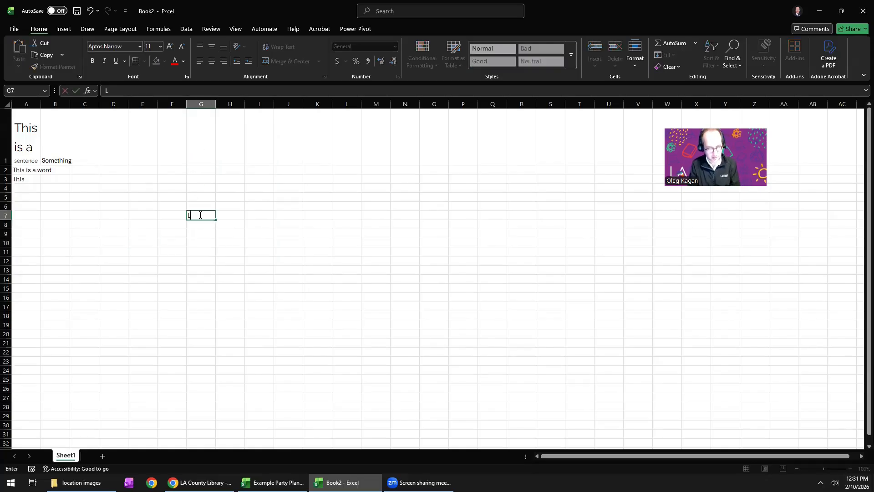
{"action": "type", "text": "ettuce"}
{"action": "key", "text": "Tab"}
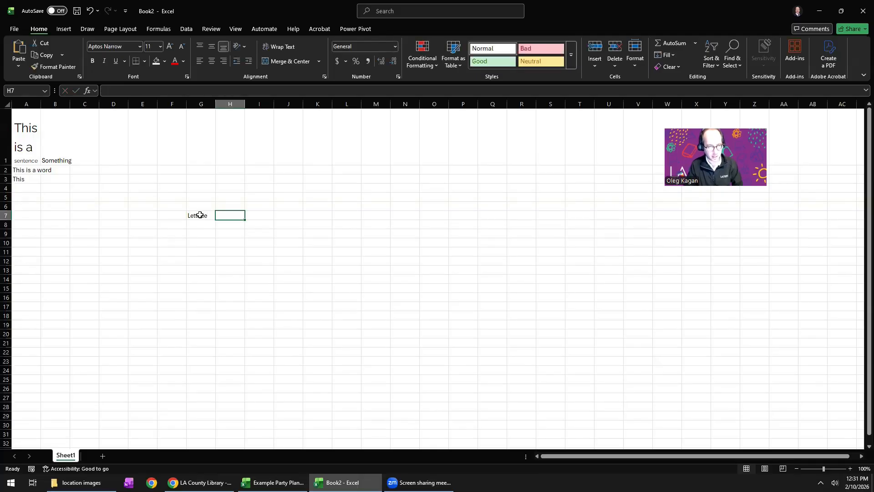
{"action": "key", "text": "Down"}
{"action": "type", "text": "Ce"}
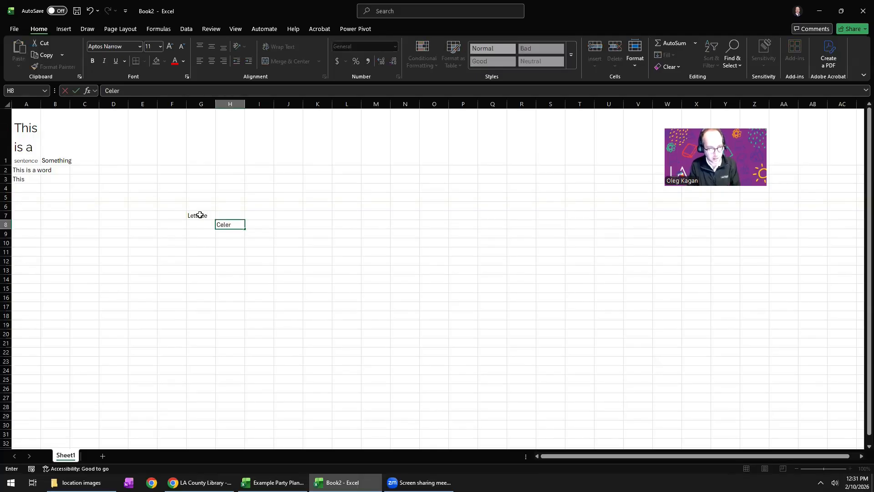
{"action": "type", "text": "lery"}
{"action": "key", "text": "Return"}
Enter "Juice" in cell I9, continuing the diagonal of grocery items.
{"action": "key", "text": "Right"}
{"action": "key", "text": "Left"}
{"action": "key", "text": "Up"}
{"action": "left_click", "coordinate": [200, 215]}
{"action": "key", "text": "Right"}
{"action": "key", "text": "Right"}
{"action": "key", "text": "Down"}
{"action": "key", "text": "Down"}
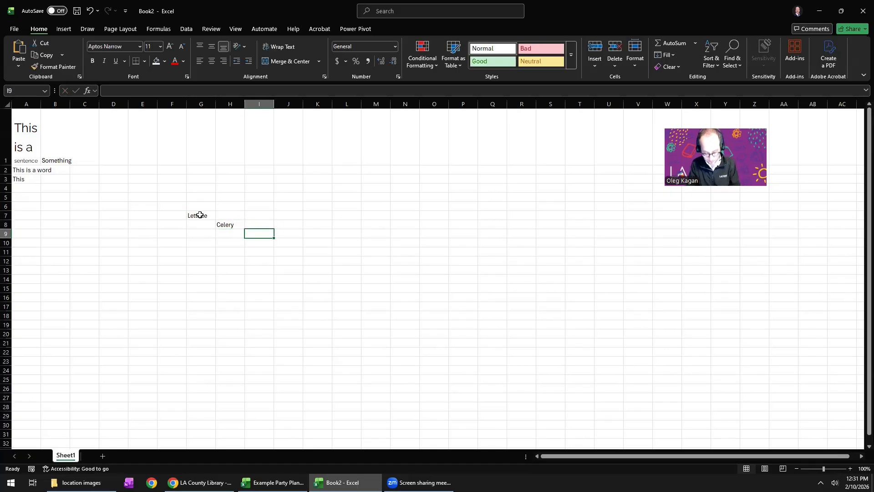
{"action": "type", "text": "Juice"}
{"action": "key", "text": "Return"}
Enter the heading "Shopping List" in cell G6 above the grocery items.
{"action": "left_click_drag", "start_coordinate": [200, 215], "coordinate": [266, 237]}
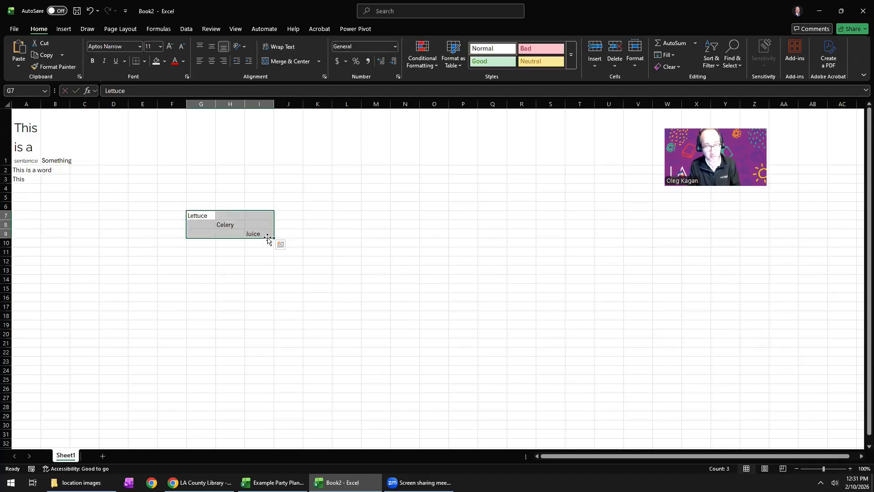
{"action": "left_click", "coordinate": [175, 207]}
{"action": "left_click", "coordinate": [217, 213]}
{"action": "left_click", "coordinate": [203, 205]}
{"action": "type", "text": "SHo"}
{"action": "key", "text": "BackSpace"}
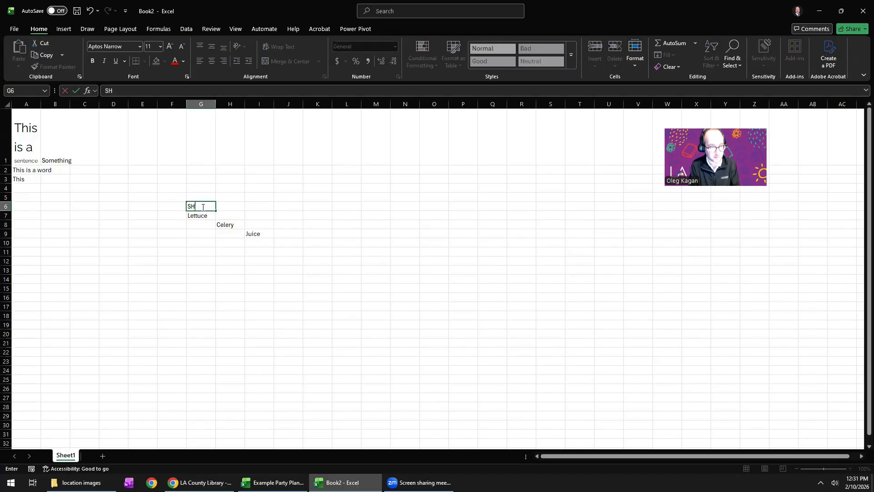
{"action": "type", "text": "opping"}
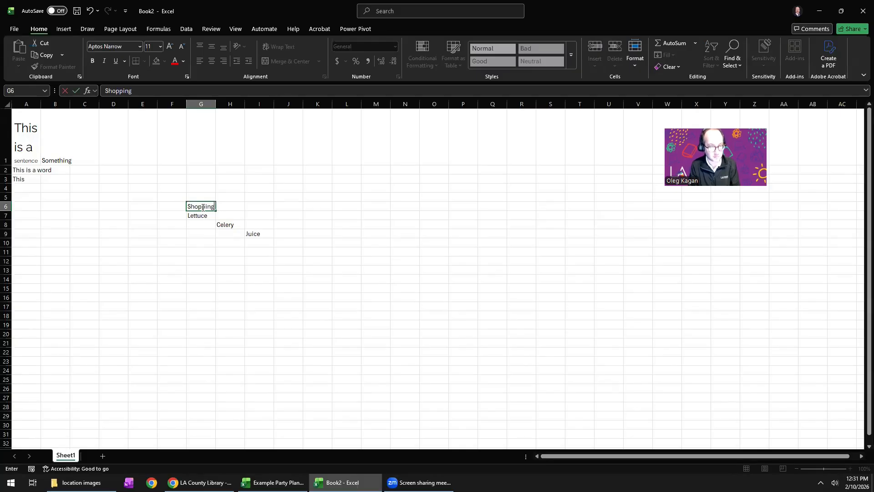
{"action": "type", "text": " List"}
{"action": "key", "text": "Return"}
Apply thick outside borders around the grocery items in range G7:I9.
{"action": "left_click", "coordinate": [203, 207]}
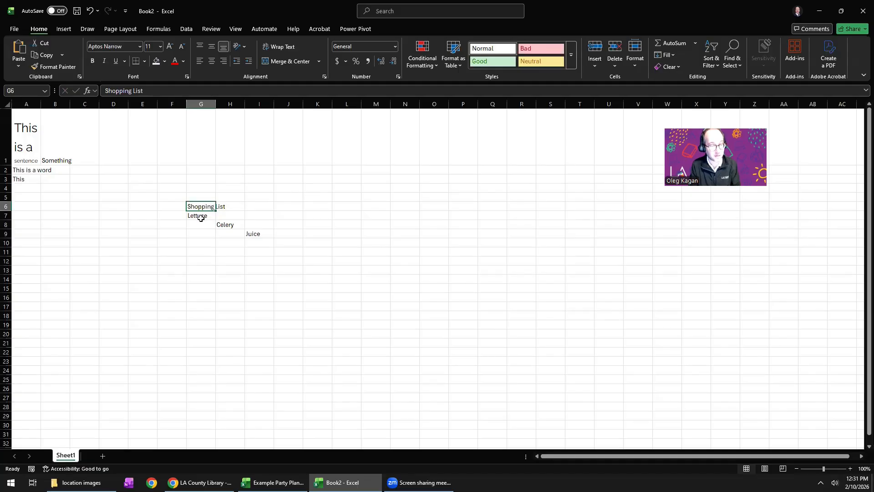
{"action": "left_click_drag", "start_coordinate": [209, 214], "coordinate": [267, 234]}
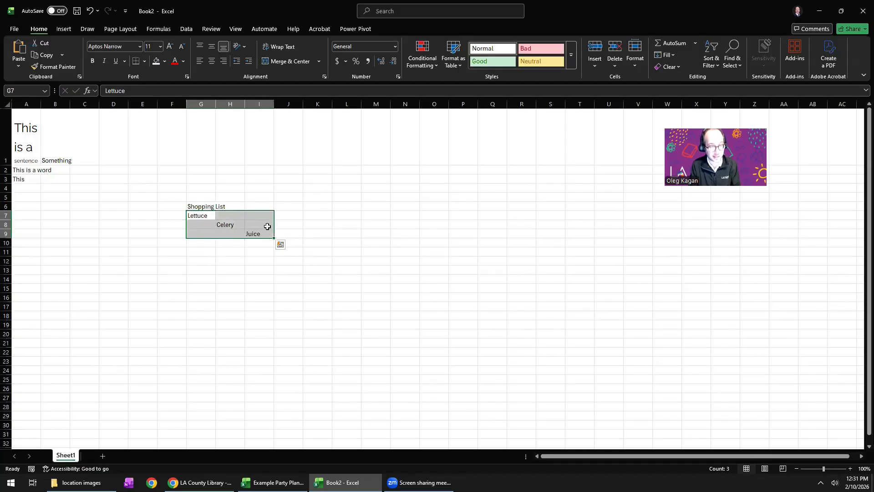
{"action": "left_click", "coordinate": [147, 62]}
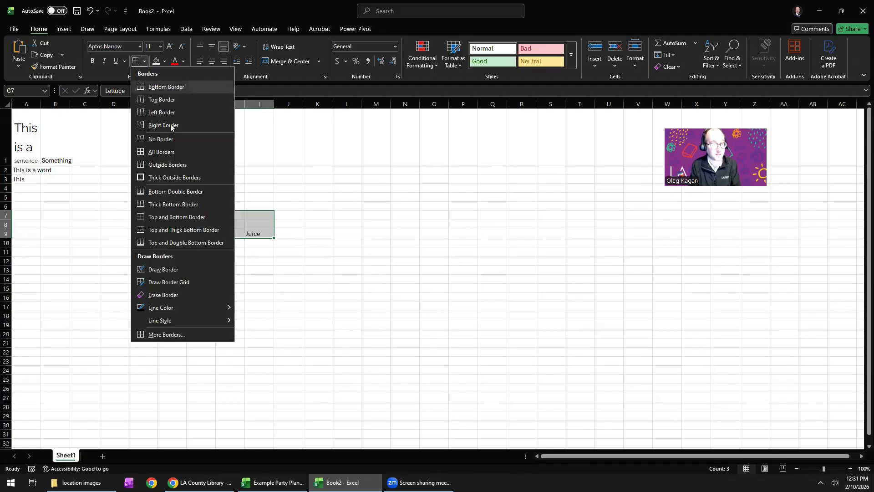
{"action": "left_click", "coordinate": [174, 177]}
{"action": "left_click", "coordinate": [197, 273]}
{"action": "left_click", "coordinate": [231, 216]}
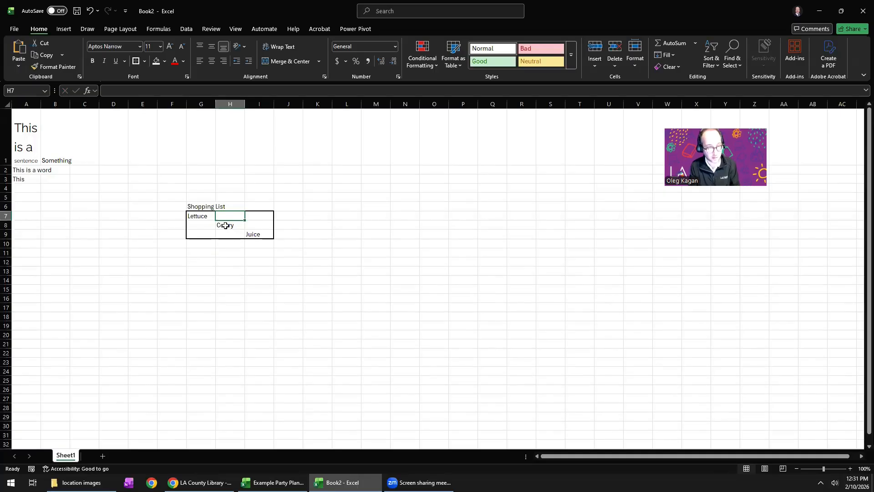
{"action": "left_click_drag", "start_coordinate": [197, 203], "coordinate": [249, 240]}
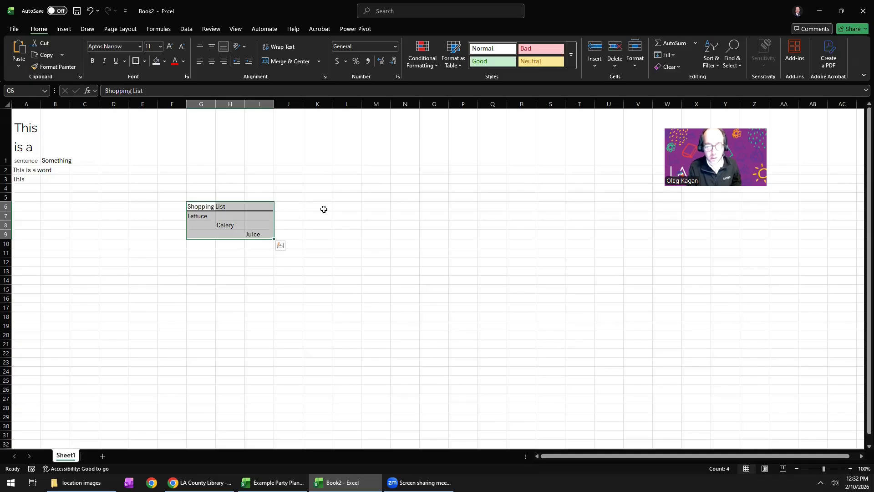
{"action": "left_click", "coordinate": [324, 206]}
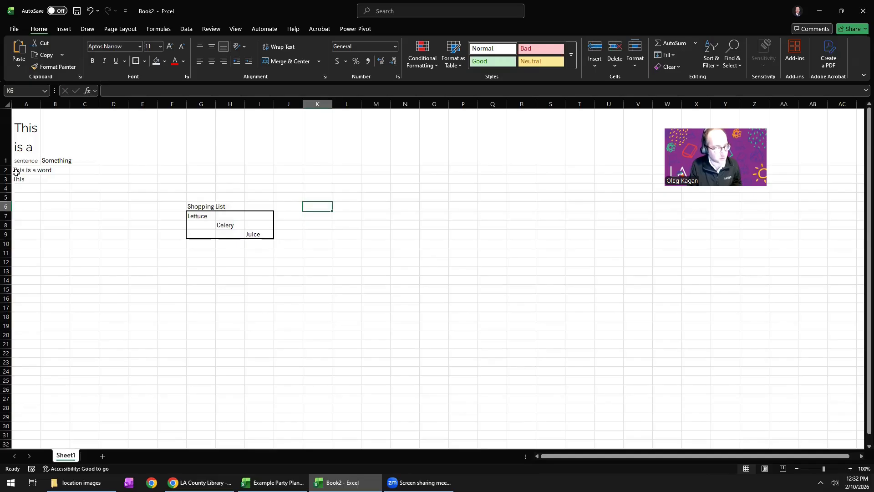
Add a new worksheet to the workbook and return to Sheet1.
{"action": "left_click_drag", "start_coordinate": [26, 134], "coordinate": [25, 166]}
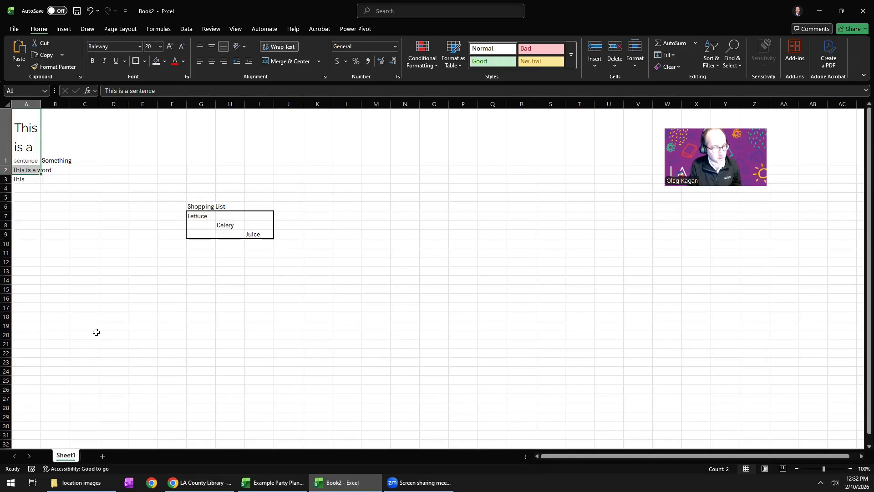
{"action": "left_click", "coordinate": [102, 456]}
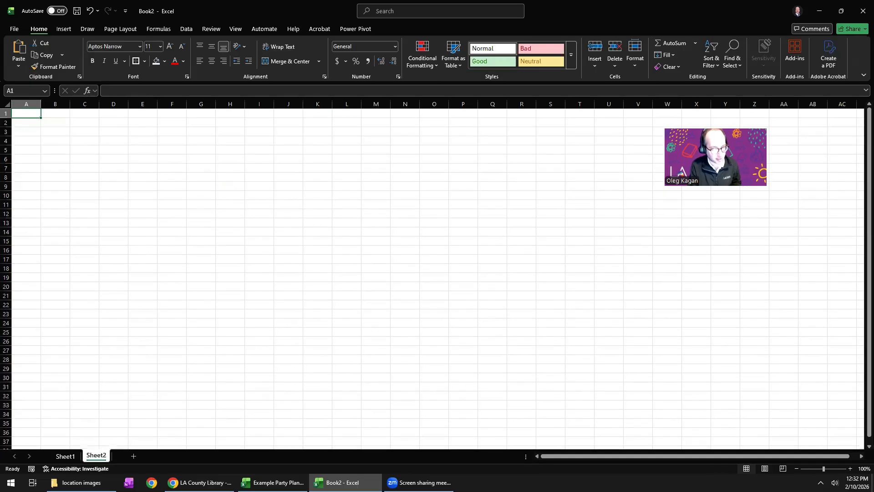
{"action": "left_click", "coordinate": [69, 457]}
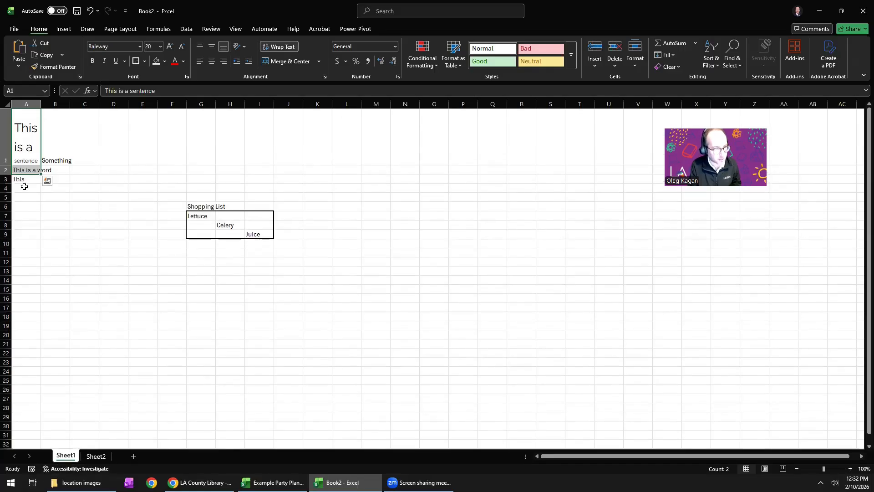
Copy the whole of column A on Sheet1 and try to paste it at cell E9 of Sheet2.
{"action": "left_click", "coordinate": [27, 105]}
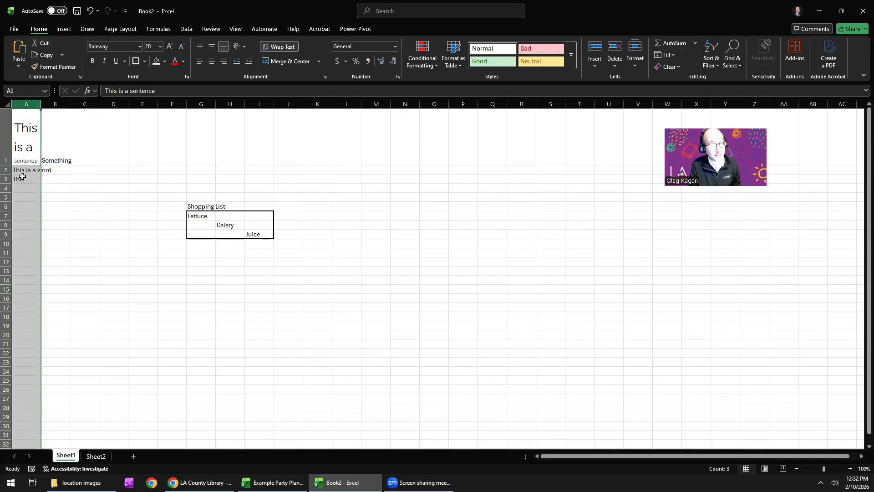
{"action": "left_click", "coordinate": [42, 55]}
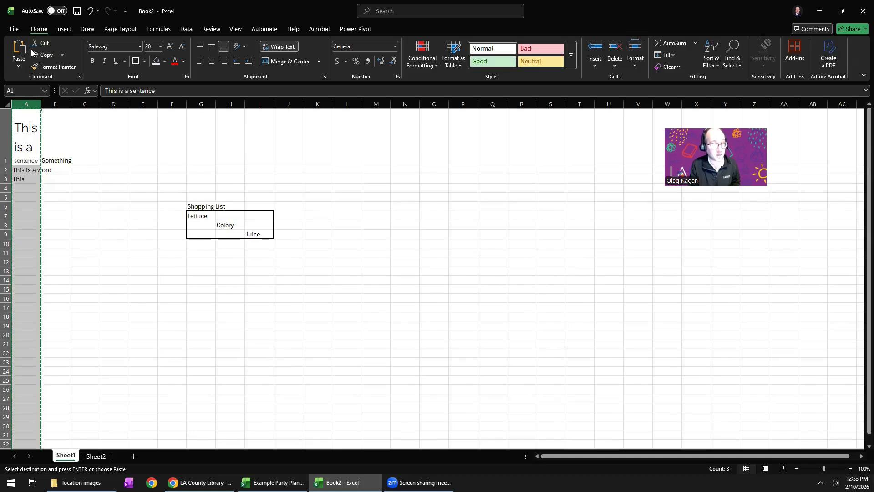
{"action": "left_click", "coordinate": [96, 457]}
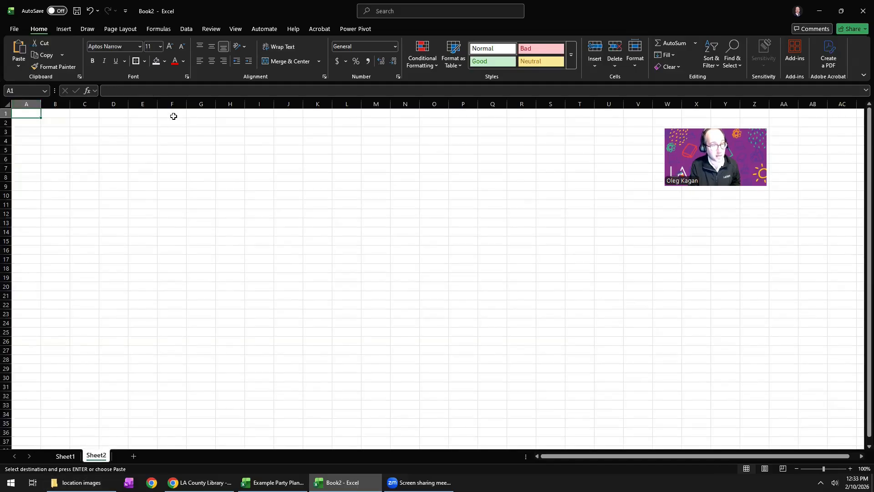
{"action": "left_click", "coordinate": [139, 184]}
{"action": "left_click", "coordinate": [16, 51]}
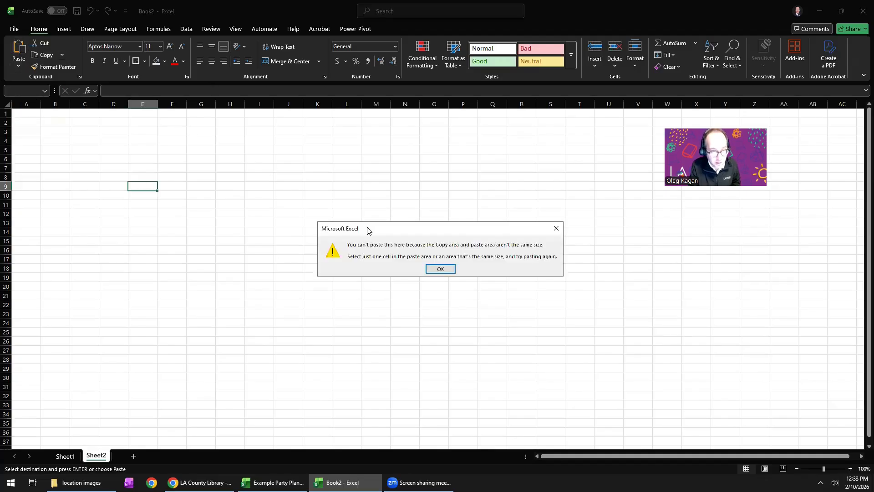
{"action": "left_click_drag", "start_coordinate": [368, 230], "coordinate": [189, 223]}
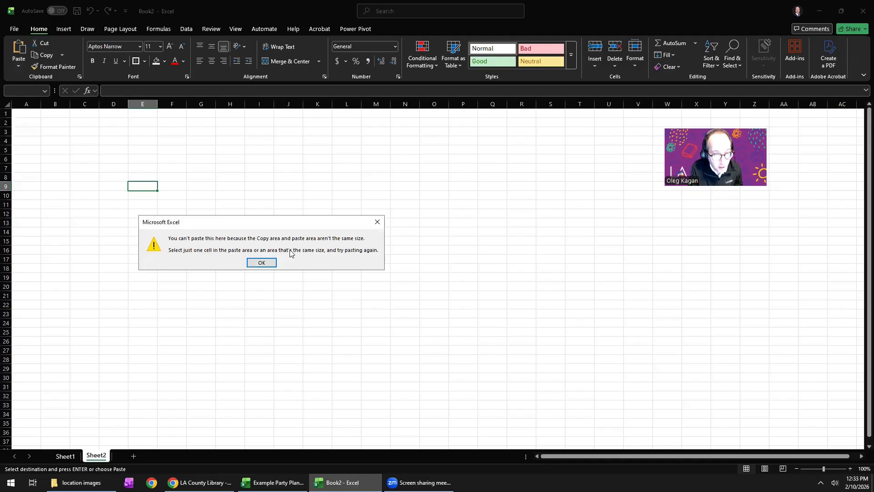
{"action": "left_click", "coordinate": [261, 263]}
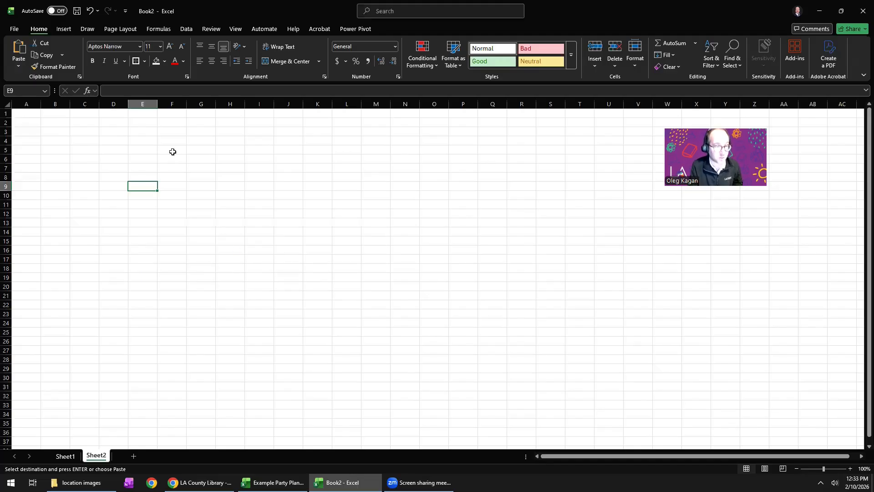
Paste the copied column A from Sheet1 into the whole of column E on Sheet2.
{"action": "left_click", "coordinate": [148, 105]}
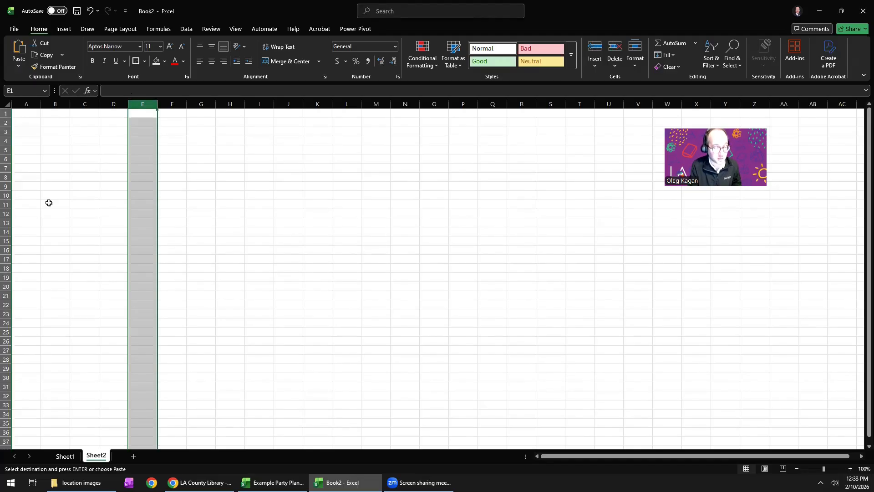
{"action": "left_click", "coordinate": [65, 456]}
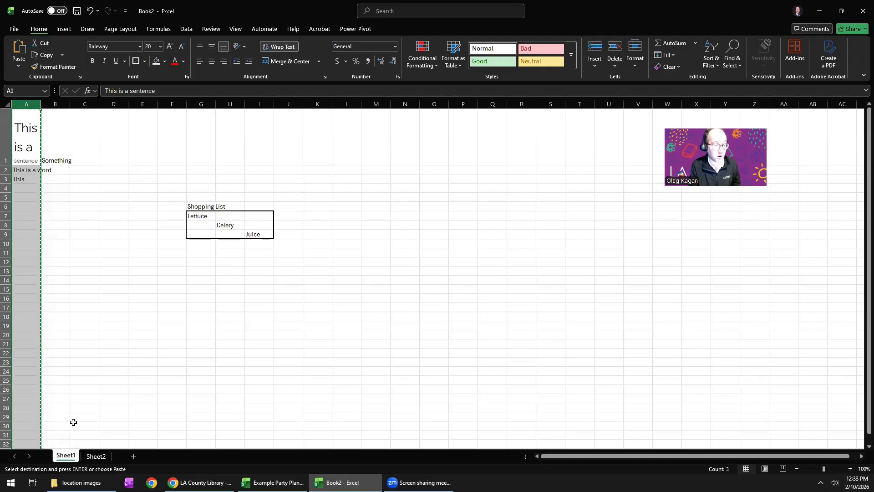
{"action": "left_click", "coordinate": [96, 456]}
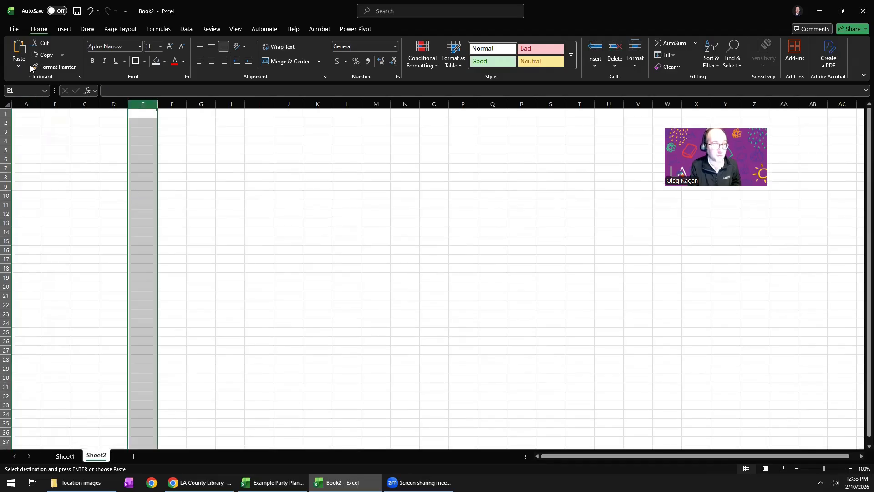
{"action": "left_click", "coordinate": [18, 50]}
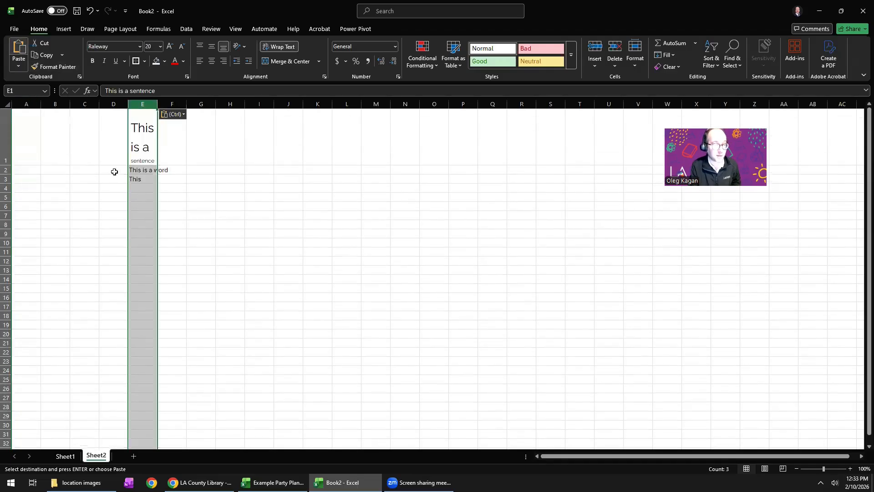
{"action": "left_click", "coordinate": [190, 204]}
Cut cells E1:E3 on Sheet2, paste them at D17 on Sheet1, and check the source cells on Sheet2.
{"action": "left_click_drag", "start_coordinate": [141, 146], "coordinate": [141, 179]}
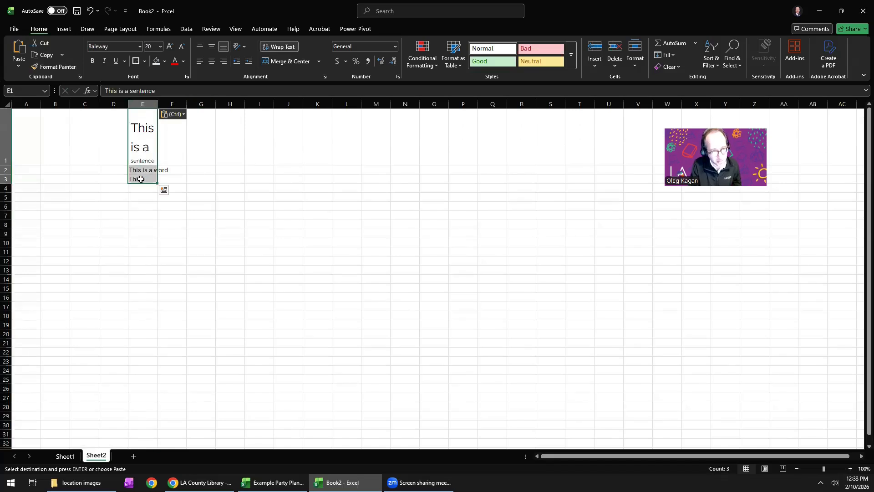
{"action": "left_click", "coordinate": [42, 55]}
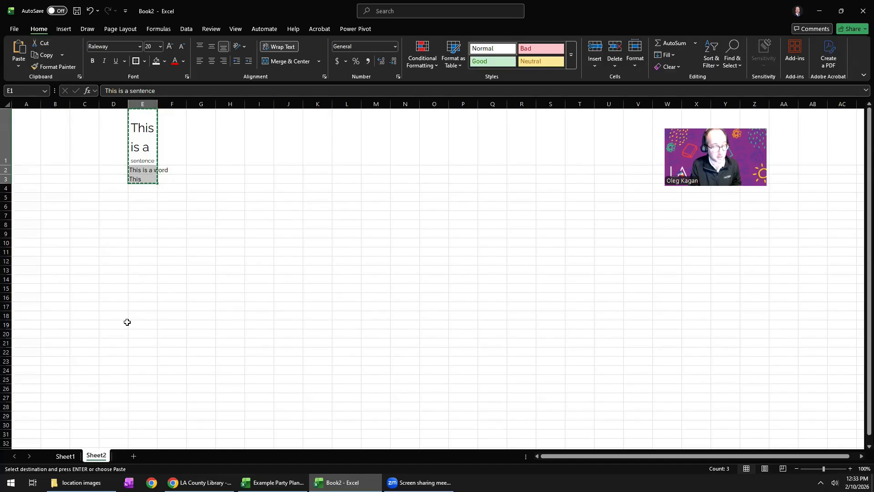
{"action": "left_click", "coordinate": [65, 455]}
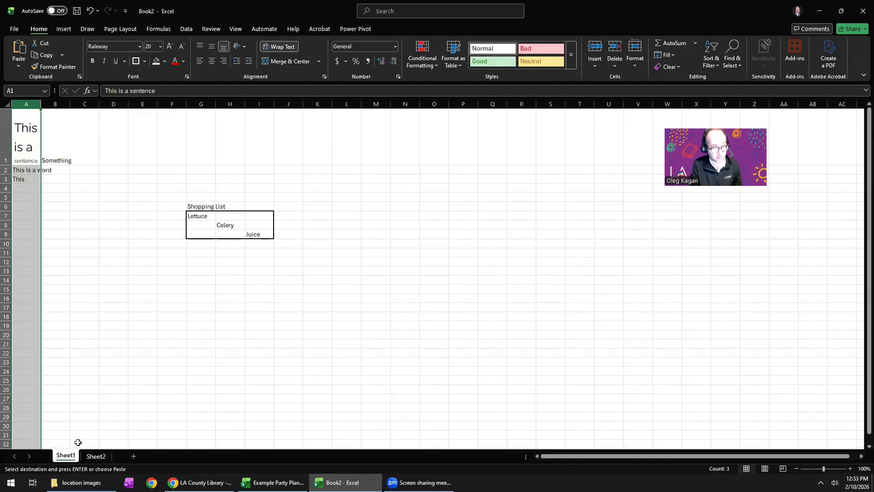
{"action": "left_click", "coordinate": [266, 354]}
{"action": "left_click", "coordinate": [113, 306]}
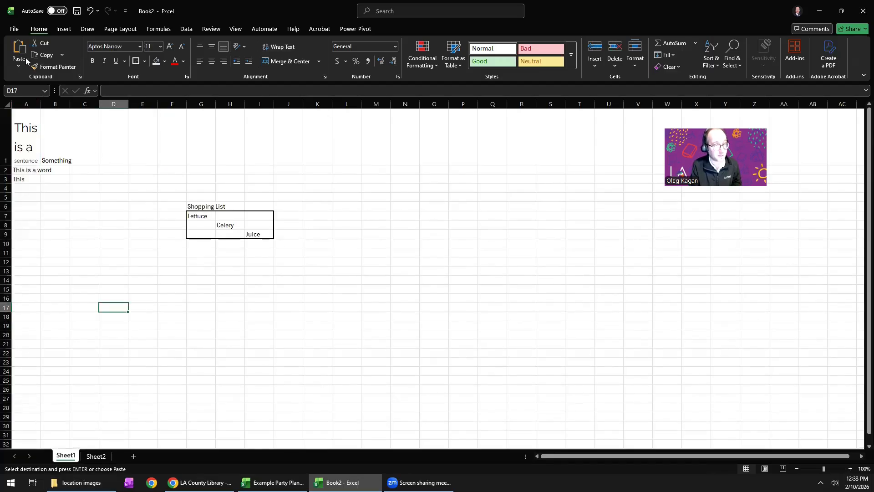
{"action": "left_click", "coordinate": [18, 50]}
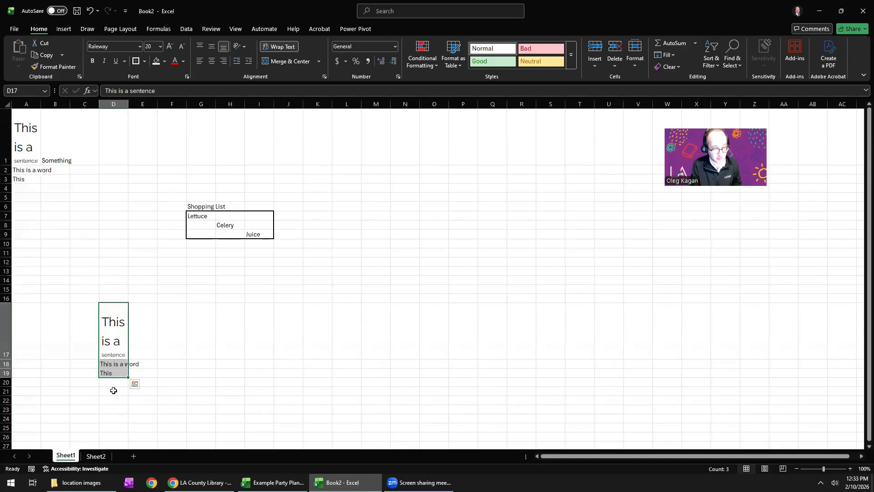
{"action": "left_click", "coordinate": [96, 456]}
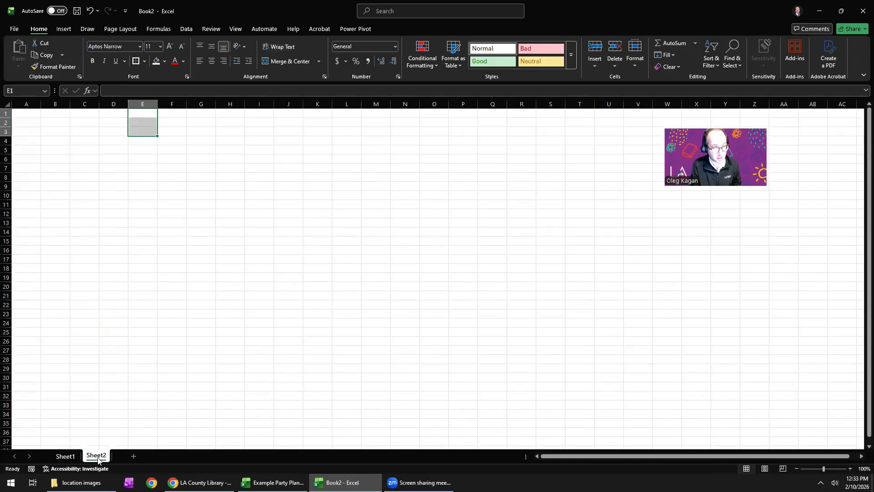
{"action": "left_click", "coordinate": [64, 456]}
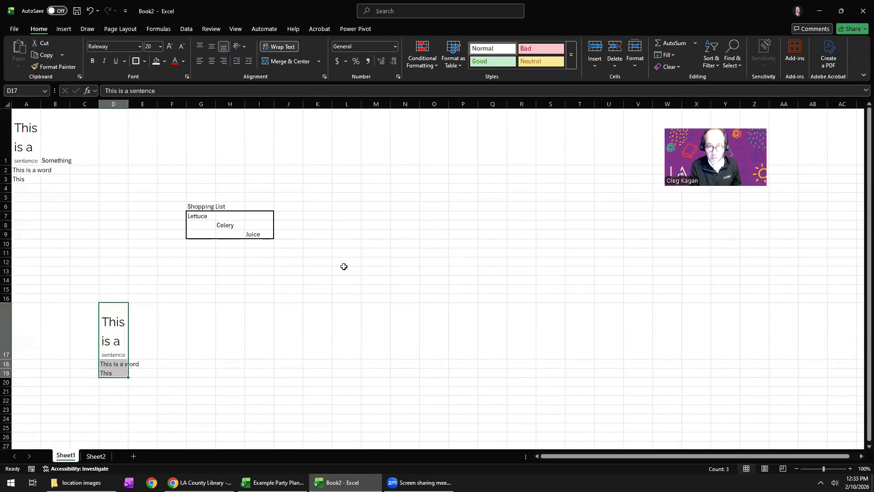
Switch from Book2 to the Example Party Planning workbook.
{"action": "key", "text": "Right"}
{"action": "key", "text": "Right"}
{"action": "key", "text": "Right"}
{"action": "key", "text": "Right"}
{"action": "key", "text": "Right"}
{"action": "key", "text": "Right"}
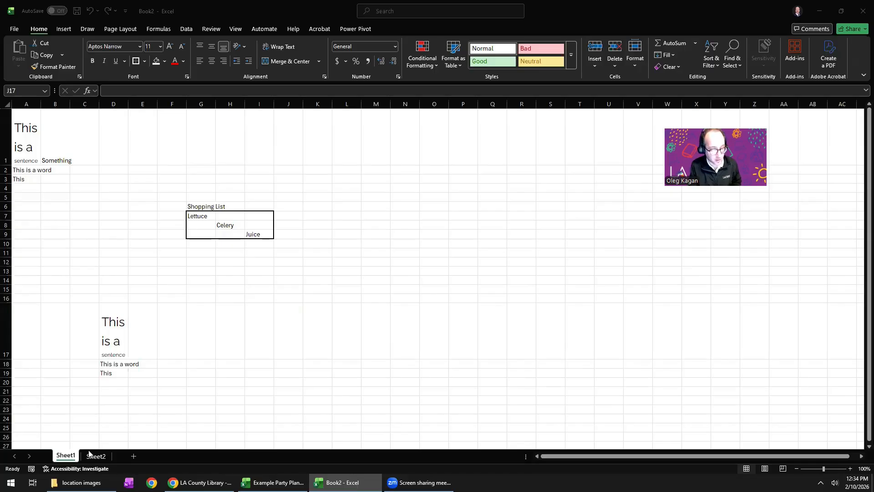
{"action": "left_click", "coordinate": [273, 483]}
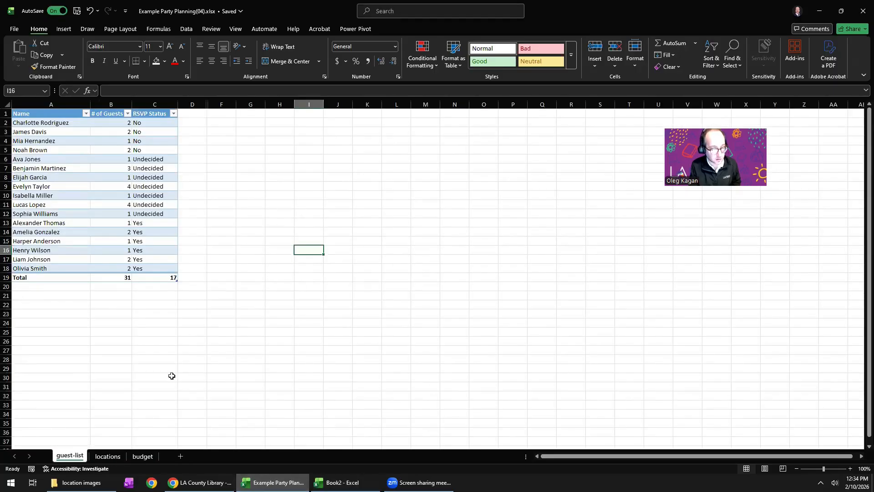
Filter the Category column on the budget sheet to include USS Enterprise, NX-01 and exclude Winabego Bowling Alley.
{"action": "left_click", "coordinate": [107, 456]}
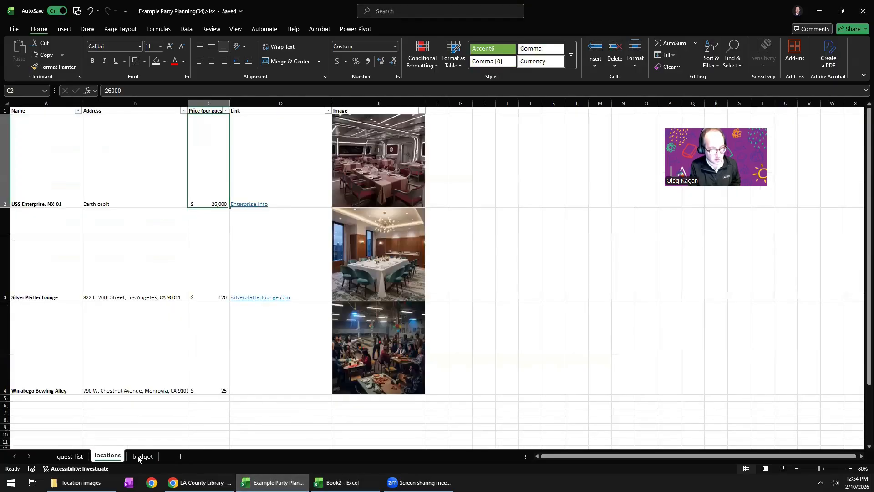
{"action": "key", "text": "ctrl+Page_Down"}
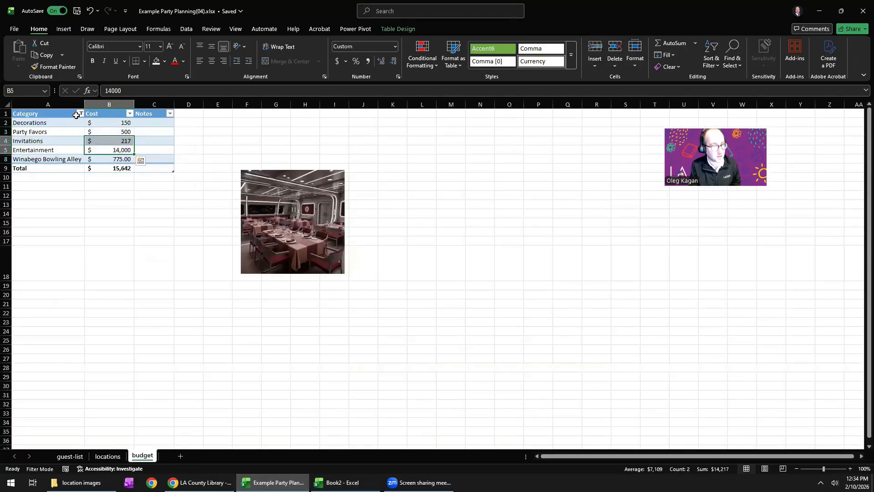
{"action": "left_click", "coordinate": [80, 114]}
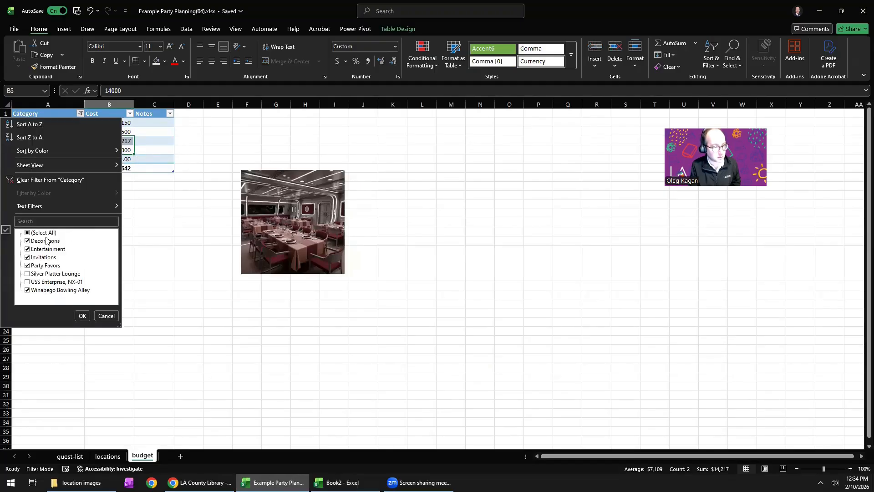
{"action": "left_click", "coordinate": [43, 290]}
{"action": "left_click", "coordinate": [45, 282]}
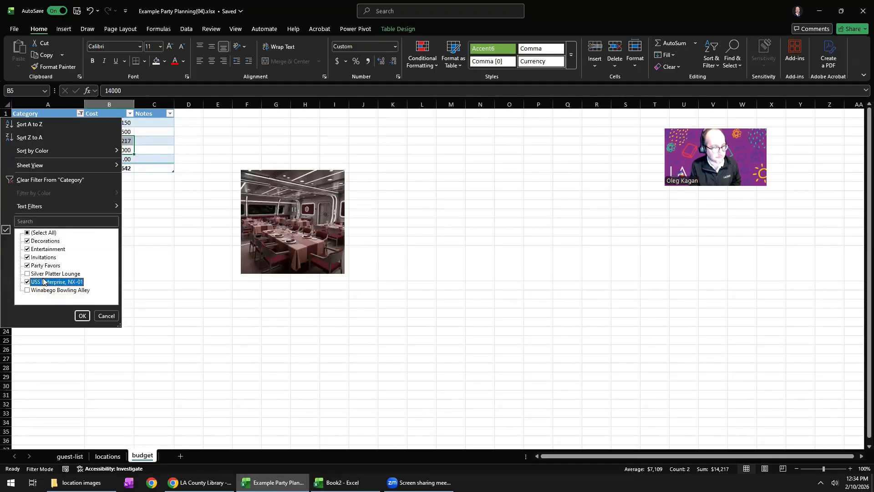
{"action": "left_click", "coordinate": [82, 316]}
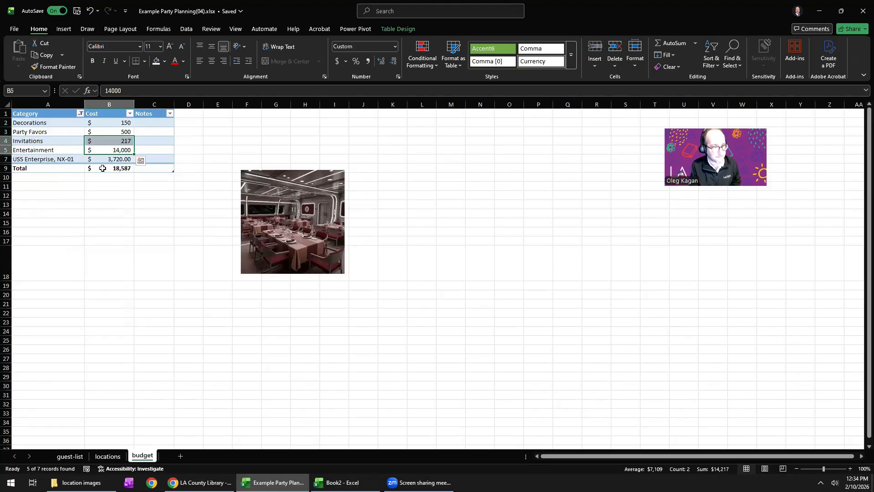
Inspect the formulas behind the budget Total, the USS Enterprise cost and the guest-list total number of guests.
{"action": "left_click", "coordinate": [102, 175]}
{"action": "left_click", "coordinate": [103, 169]}
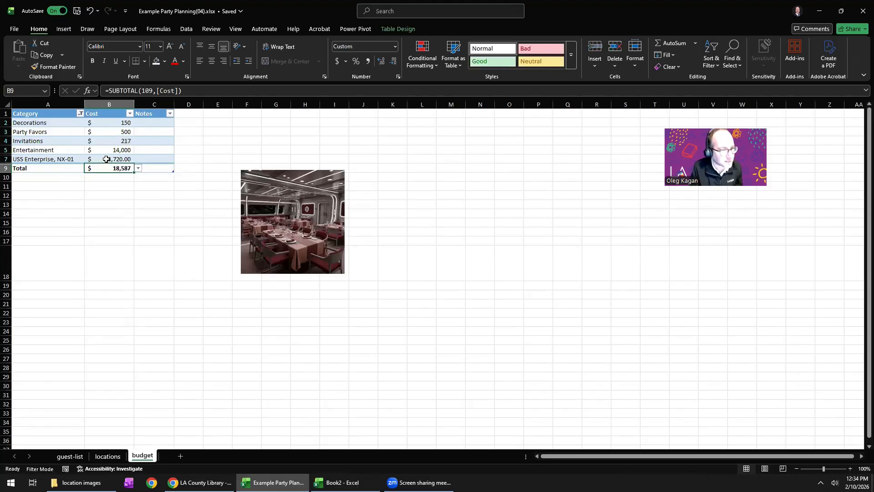
{"action": "left_click", "coordinate": [131, 159]}
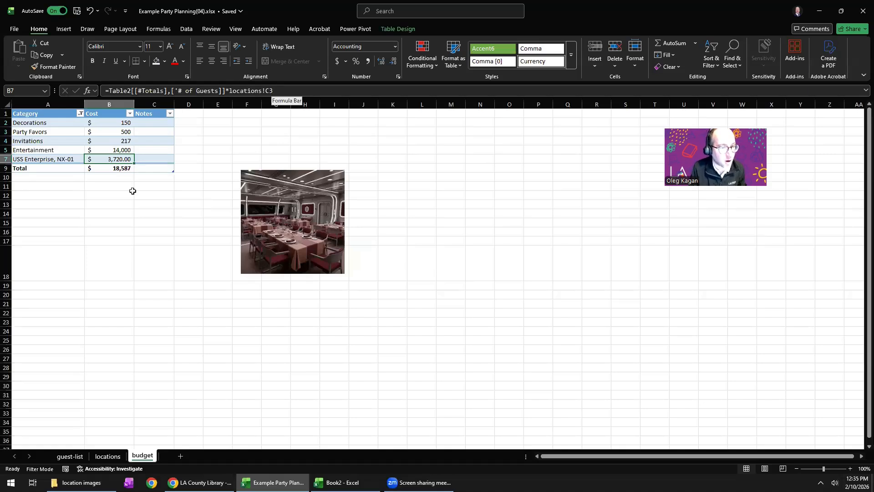
{"action": "left_click", "coordinate": [70, 456]}
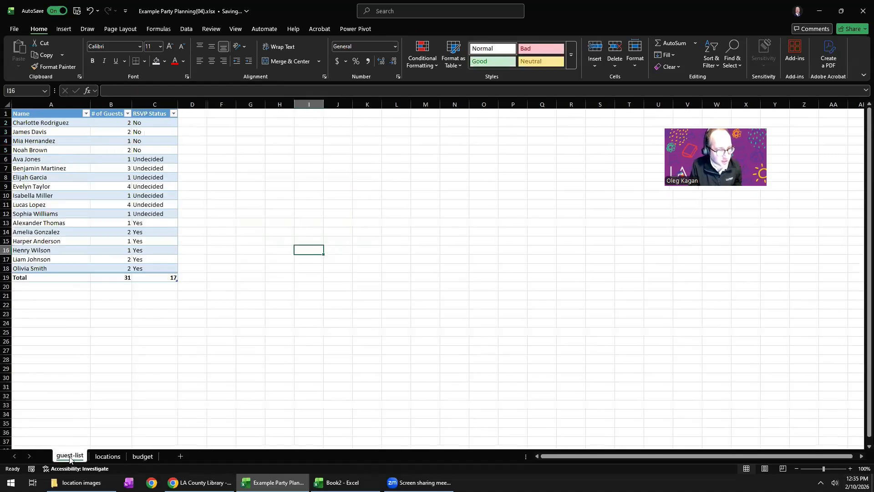
{"action": "left_click", "coordinate": [114, 277]}
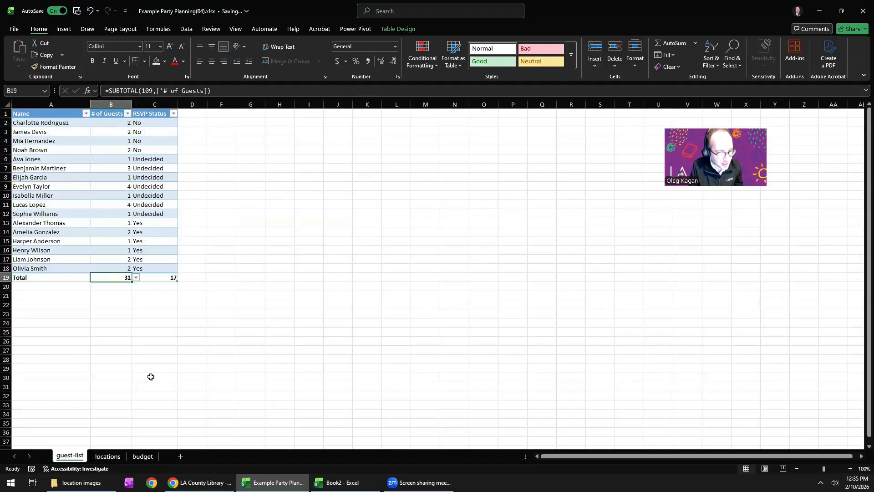
Check the USS Enterprise cost formula's locations reference against the cell holding that venue's price per guest on the locations sheet.
{"action": "left_click", "coordinate": [141, 457]}
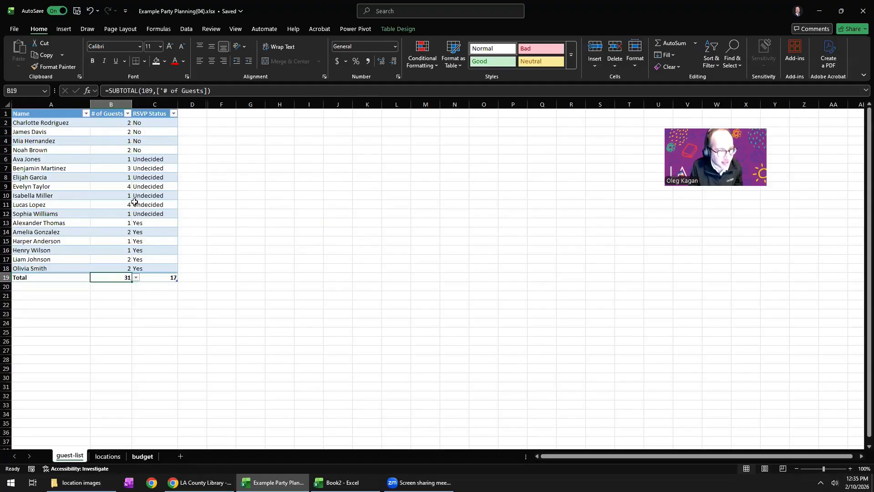
{"action": "left_click", "coordinate": [118, 157]}
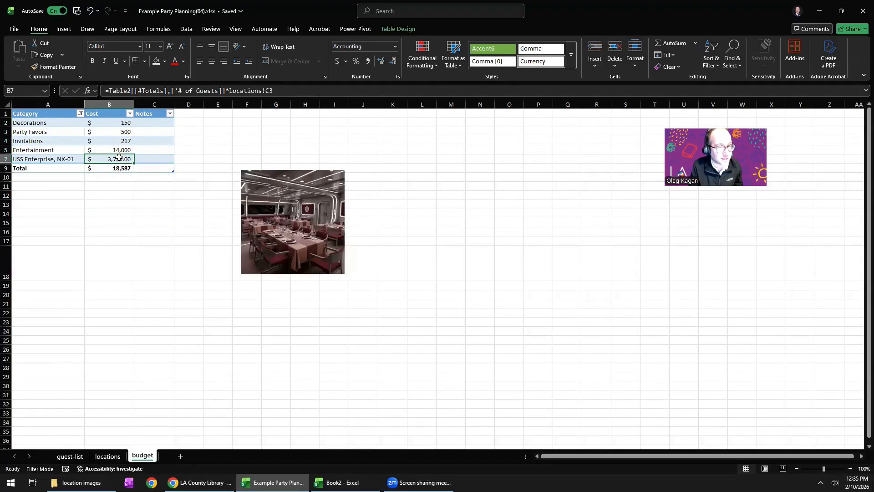
{"action": "left_click", "coordinate": [269, 90]}
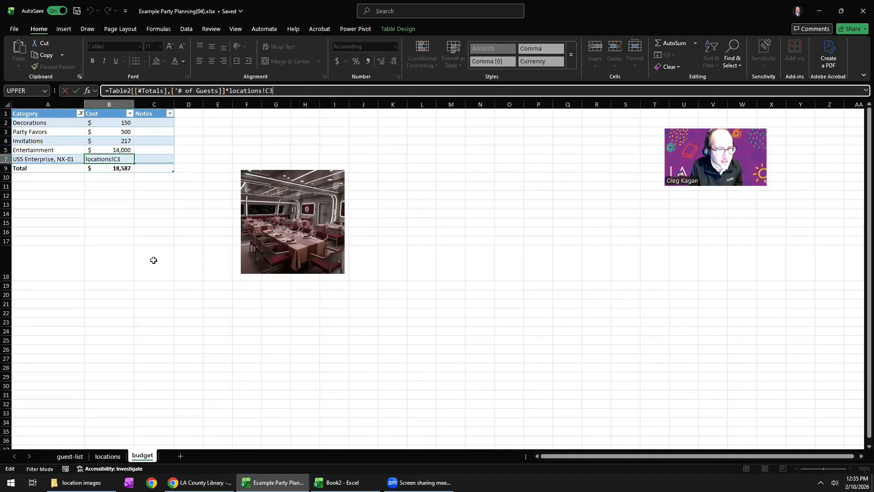
{"action": "left_click", "coordinate": [108, 456]}
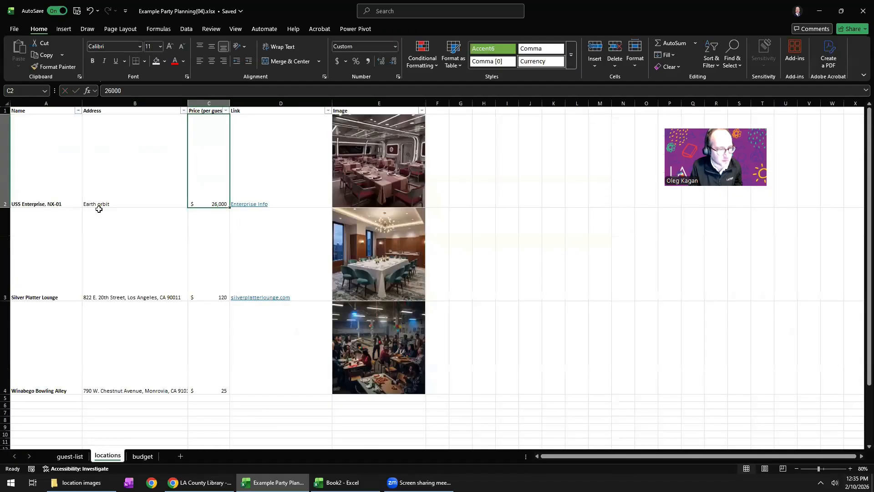
{"action": "left_click", "coordinate": [143, 457]}
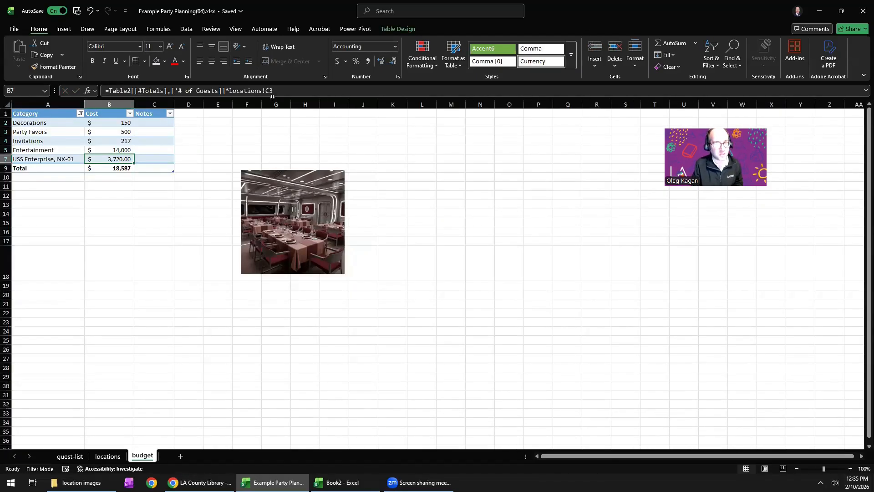
{"action": "left_click", "coordinate": [71, 456]}
{"action": "left_click", "coordinate": [106, 456]}
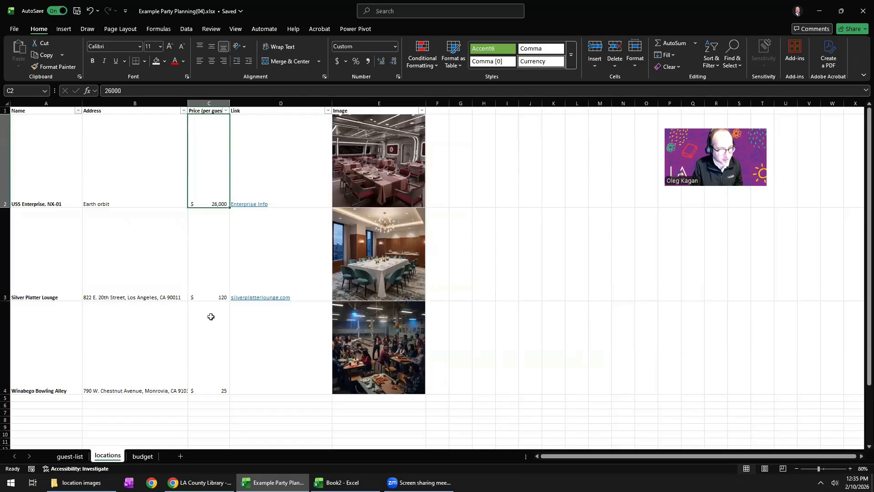
{"action": "left_click", "coordinate": [208, 256]}
{"action": "left_click", "coordinate": [208, 200]}
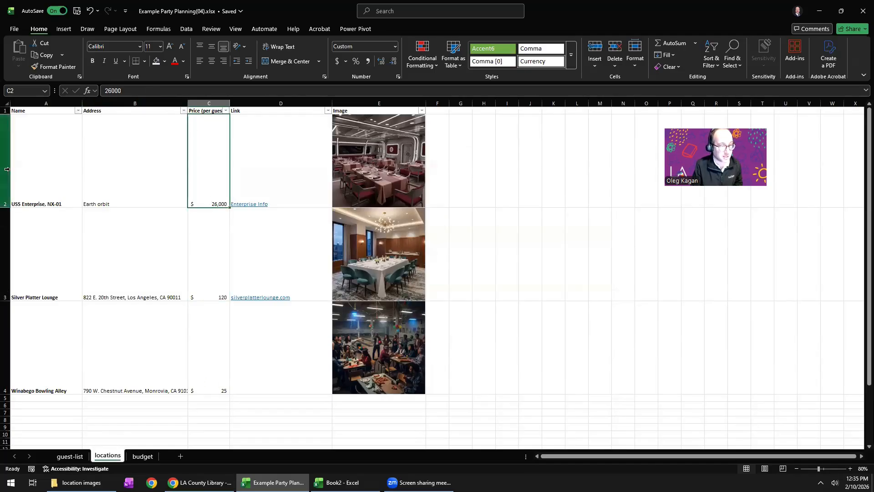
Correct the USS Enterprise cost formula in cell B7 of the budget sheet to multiply by locations!C2.
{"action": "left_click", "coordinate": [145, 457]}
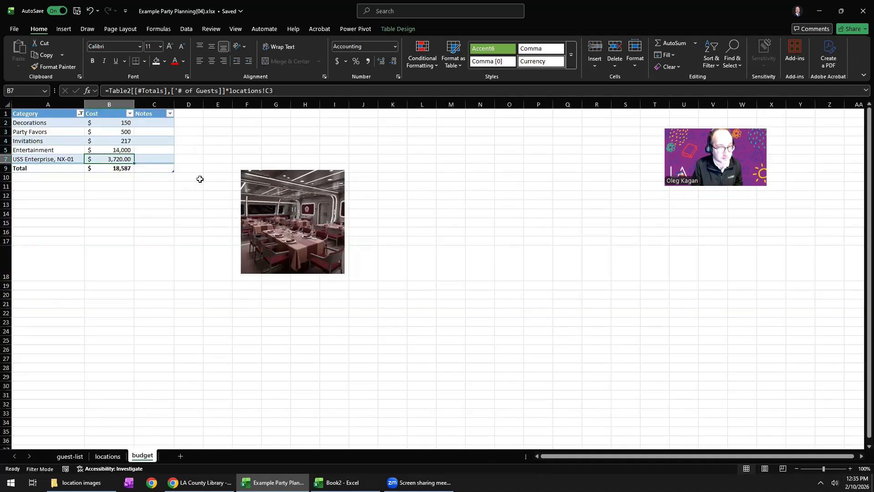
{"action": "left_click", "coordinate": [273, 91]}
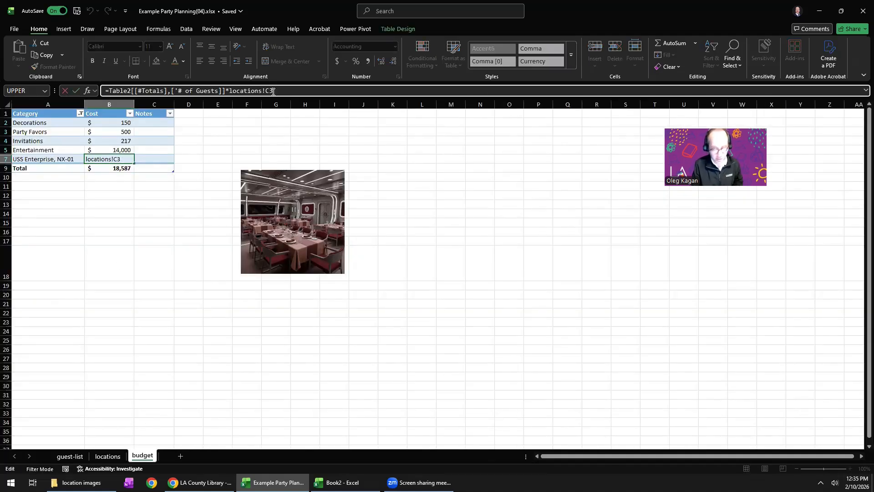
{"action": "key", "text": "BackSpace"}
{"action": "type", "text": "2"}
{"action": "key", "text": "Return"}
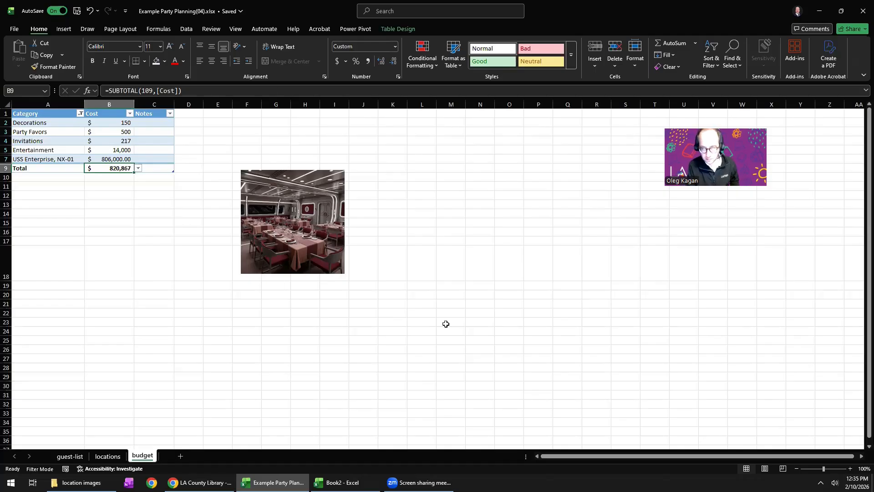
{"action": "left_click", "coordinate": [461, 323]}
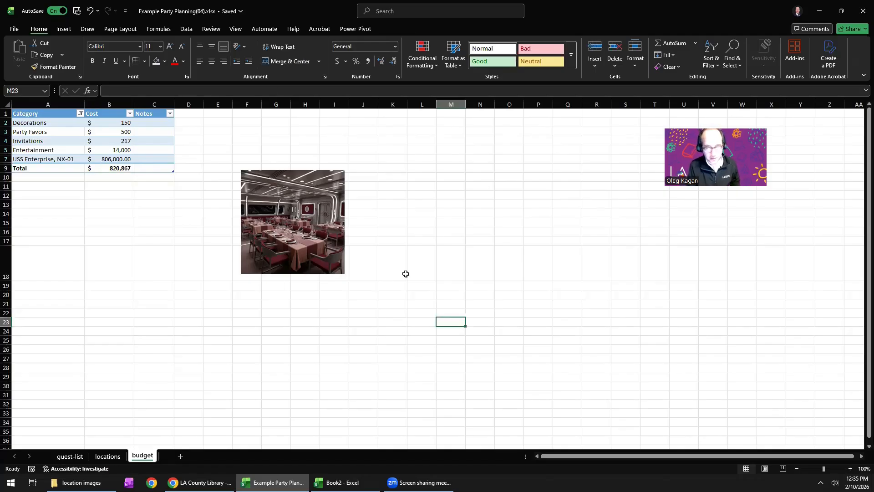
Look at the available help resources and view the workbook's Info page.
{"action": "left_click", "coordinate": [545, 194]}
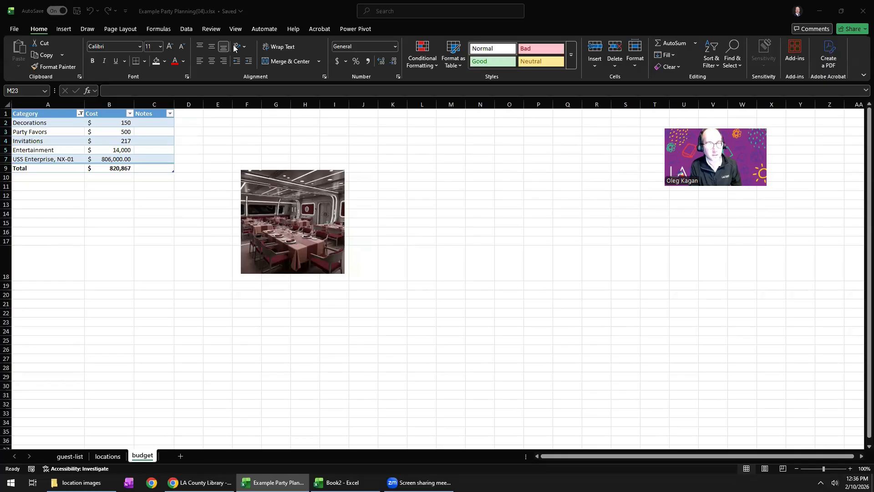
{"action": "left_click", "coordinate": [291, 29]}
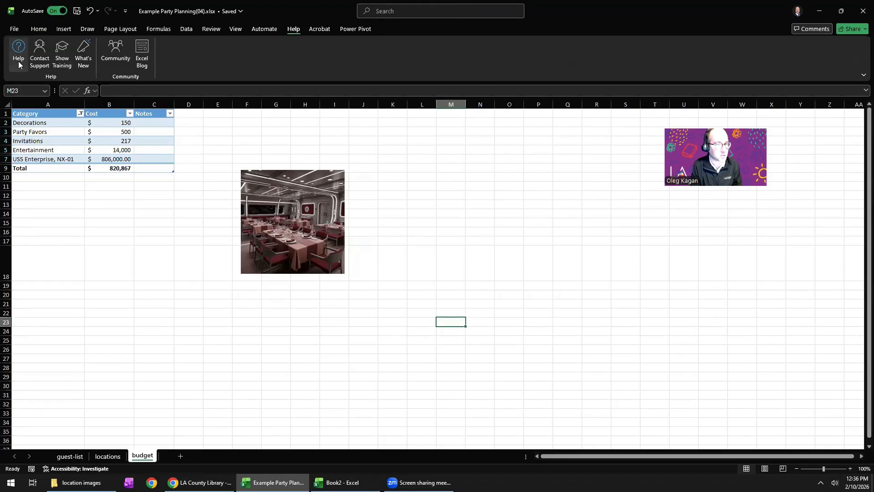
{"action": "left_click", "coordinate": [12, 29]}
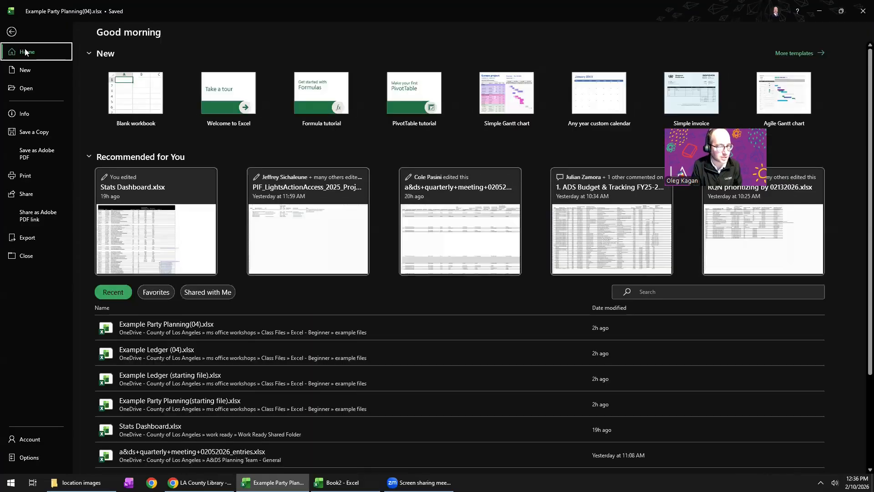
{"action": "left_click", "coordinate": [25, 114]}
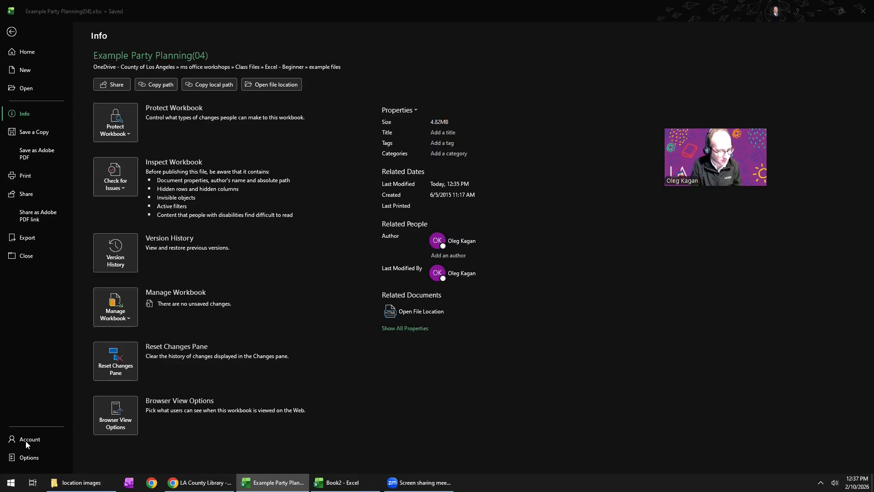
View the general Excel options, close them without changes, and return to the budget sheet.
{"action": "left_click", "coordinate": [25, 460]}
{"action": "left_click", "coordinate": [26, 459]}
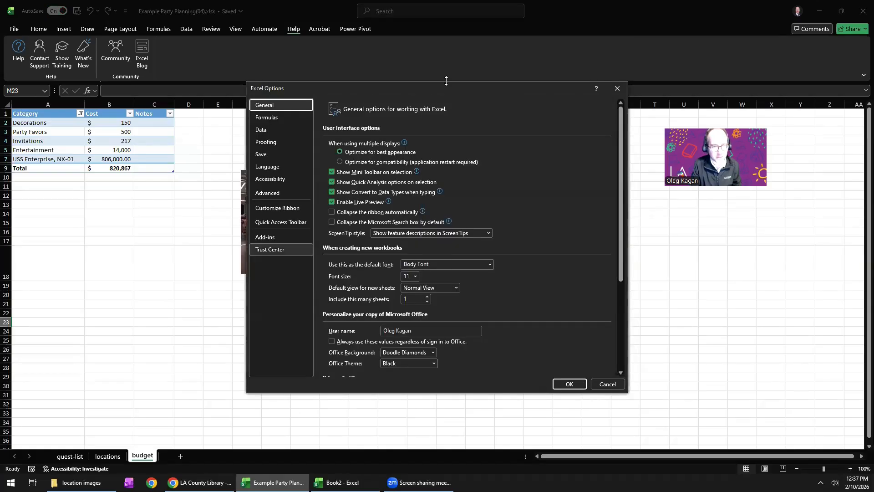
{"action": "left_click_drag", "start_coordinate": [456, 91], "coordinate": [306, 86]}
{"action": "left_click", "coordinate": [428, 378]}
{"action": "left_click", "coordinate": [180, 196]}
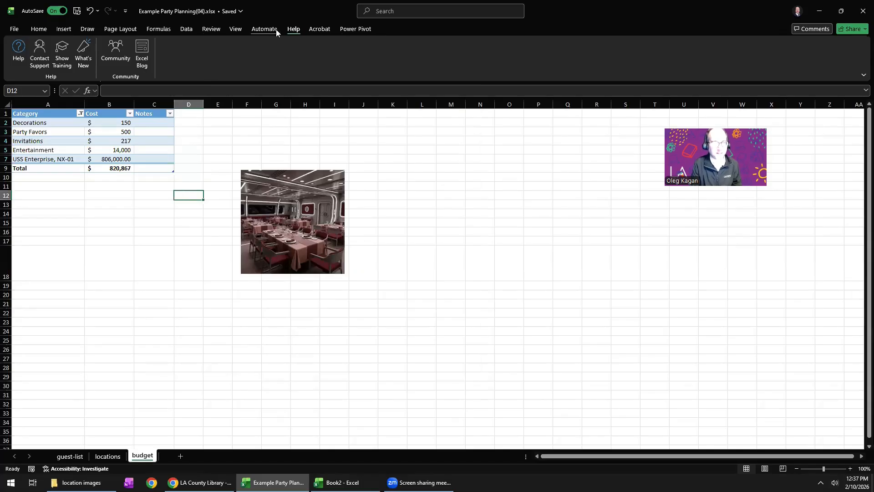
View the built-in Help topics and close the Help pane.
{"action": "left_click", "coordinate": [18, 51]}
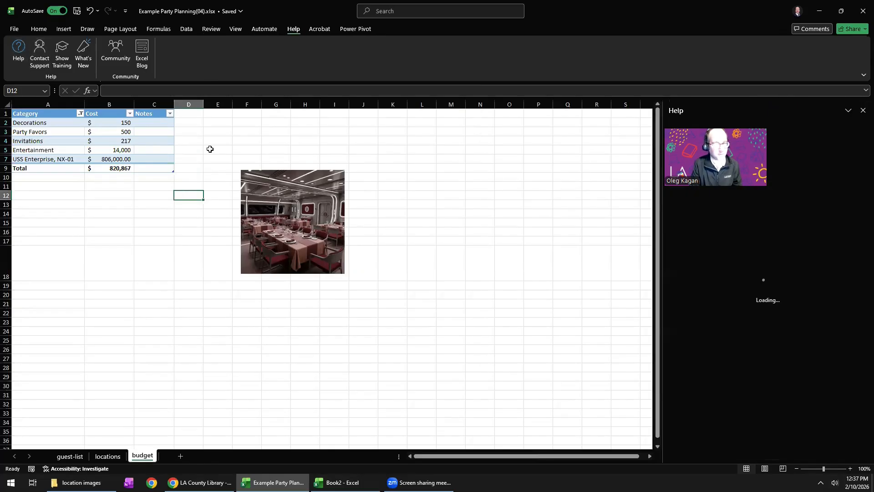
{"action": "left_click", "coordinate": [863, 110]}
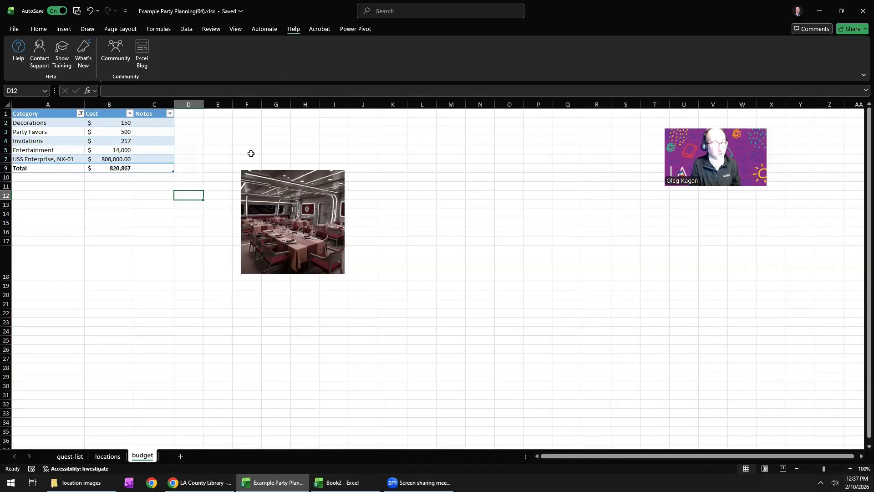